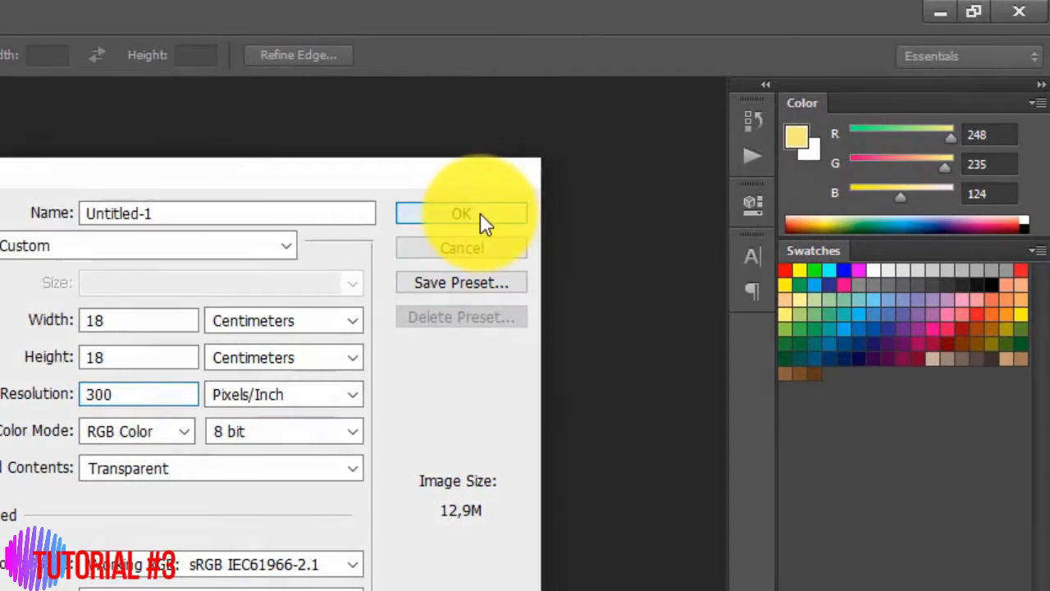
# Create a new 18 × 18 cm RGB document at 300 pixels/inch with transparent contents.
pyautogui.click(513, 202)
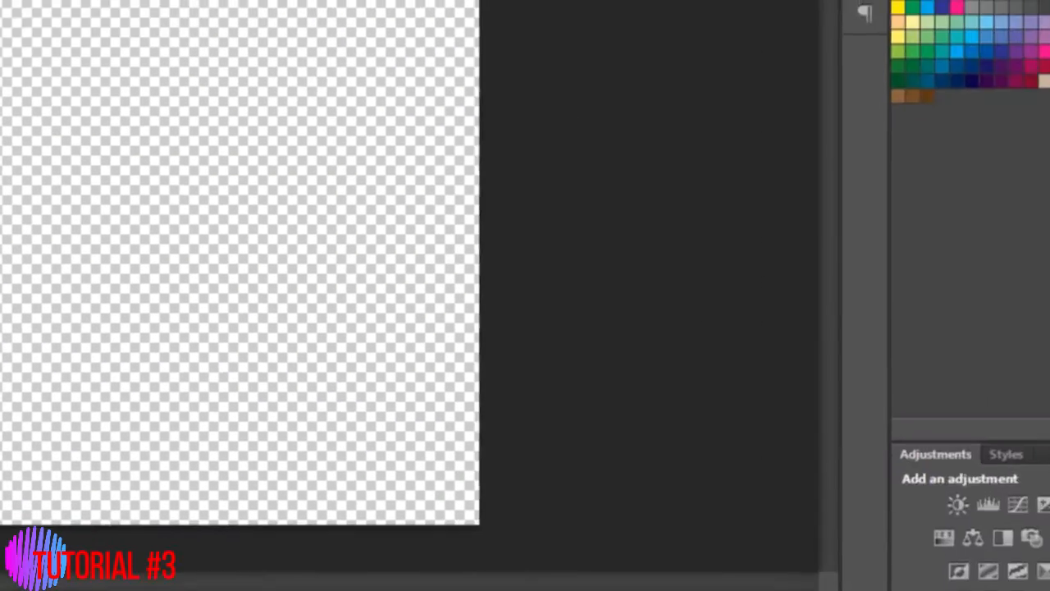
# Set the foreground color to a medium green (R 57, G 178, B 111) and fill the empty layer with it.
pyautogui.click(22, 579)
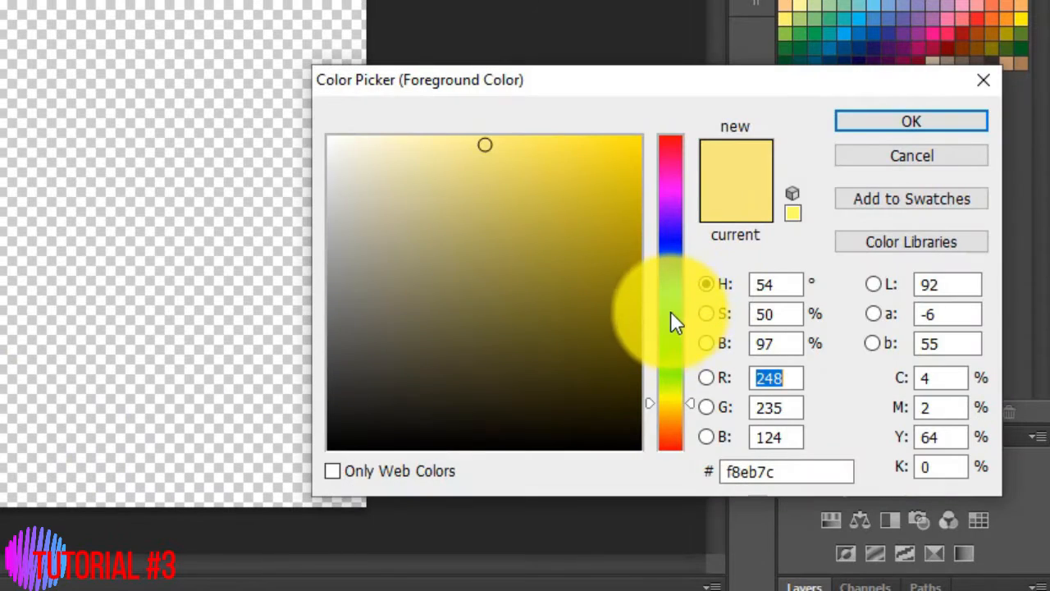
pyautogui.click(670, 310)
pyautogui.click(675, 331)
pyautogui.click(430, 250)
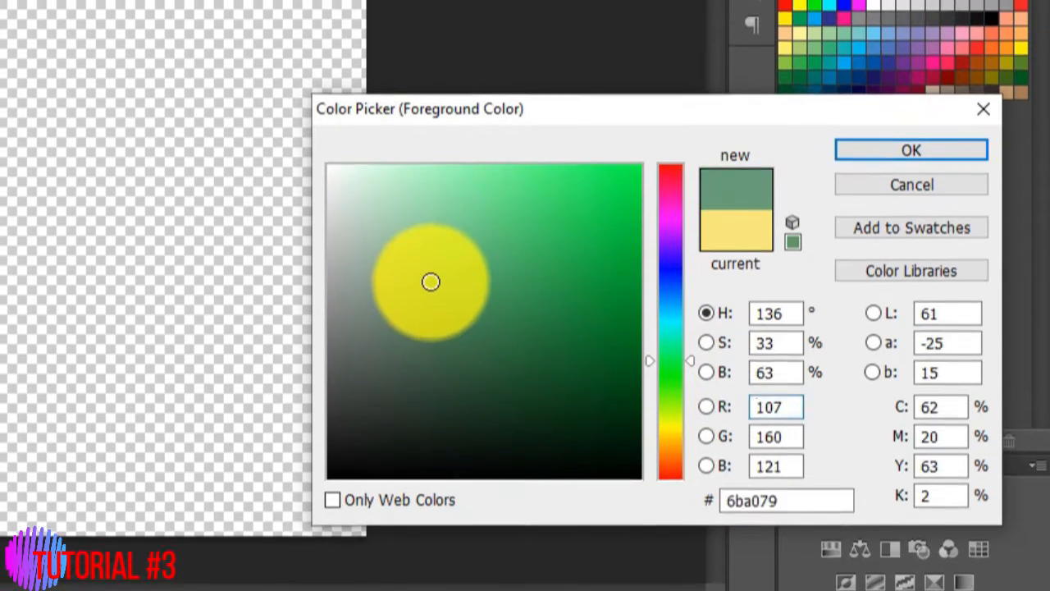
pyautogui.click(465, 205)
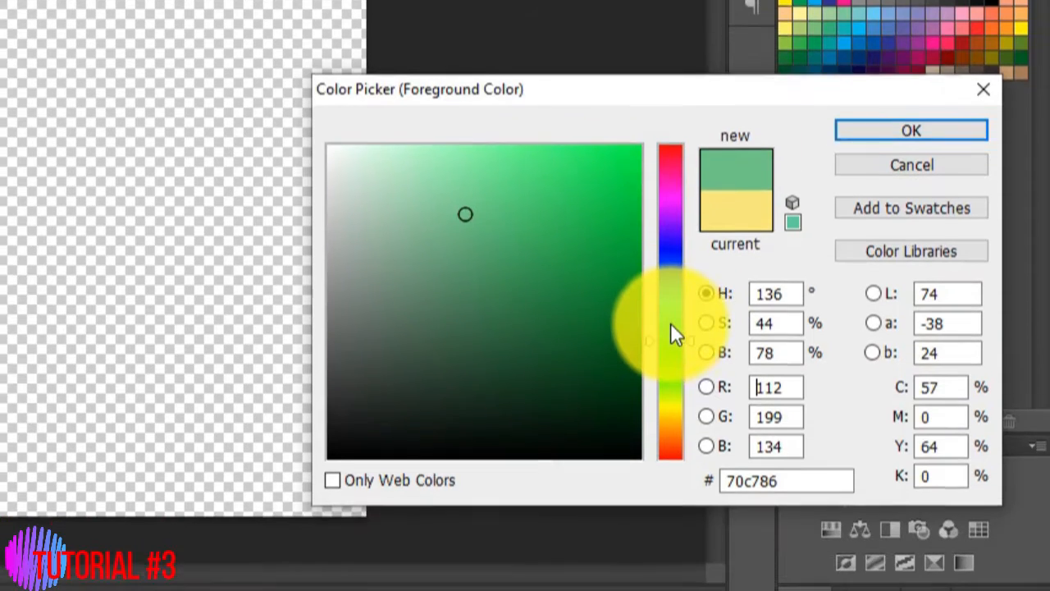
pyautogui.click(671, 327)
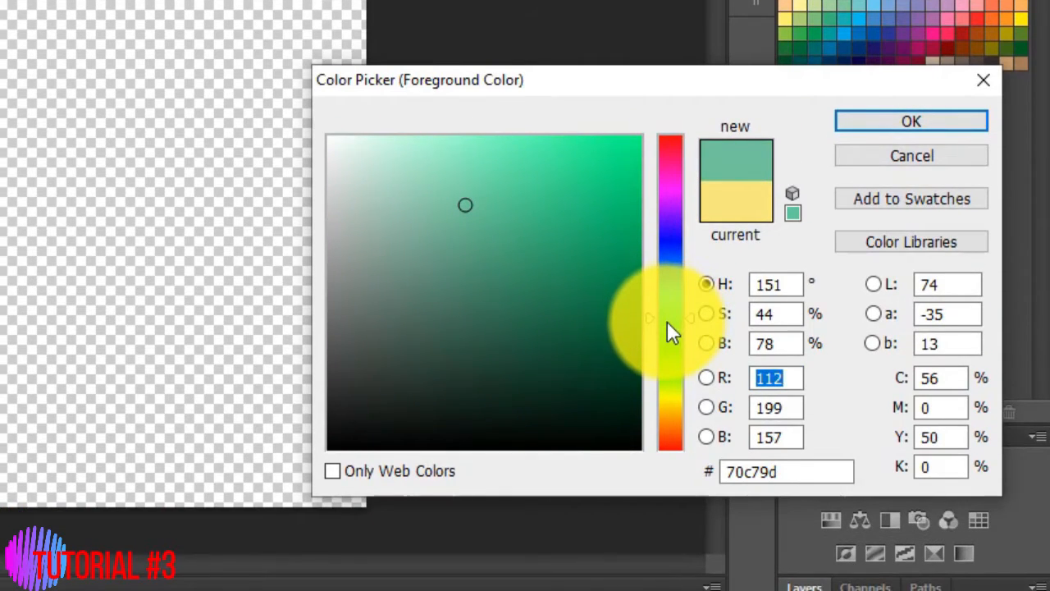
pyautogui.click(670, 331)
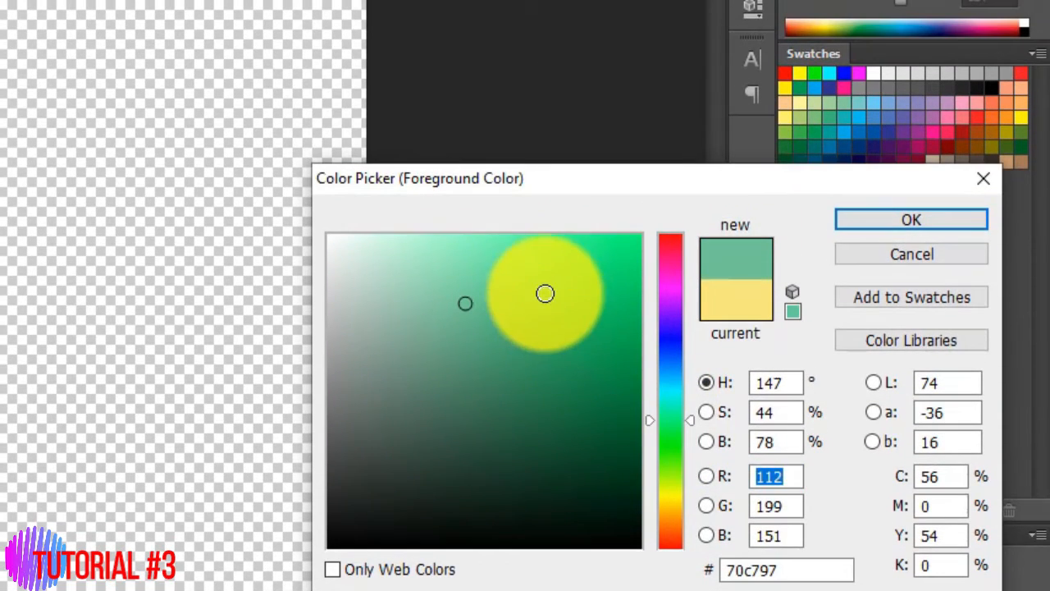
pyautogui.click(546, 293)
pyautogui.click(556, 254)
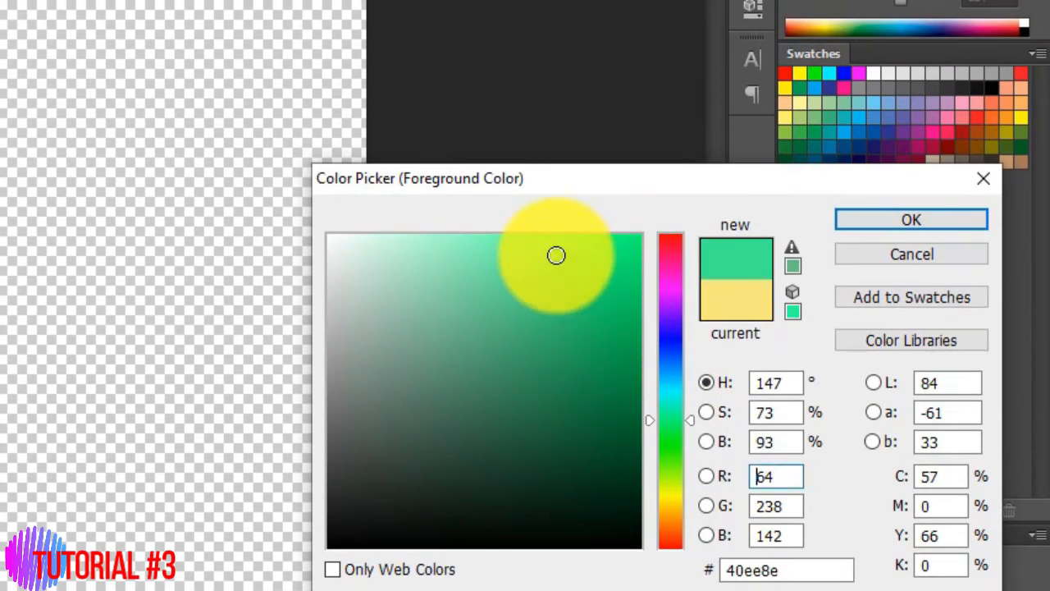
pyautogui.click(541, 329)
pyautogui.click(911, 222)
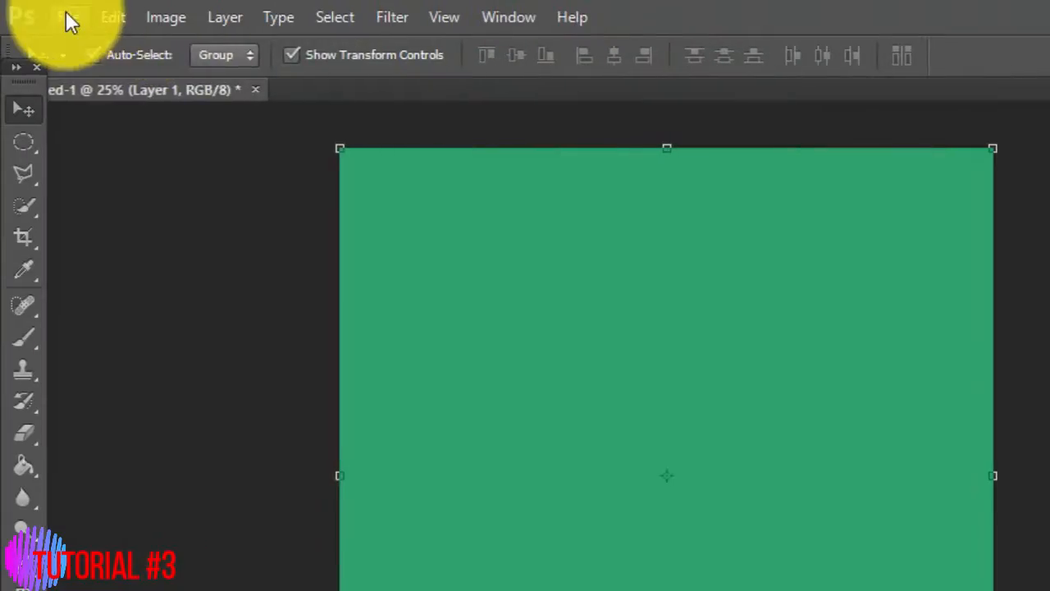
# Open the mosque image Untitled-2 from the Maulid nabi folder.
pyautogui.click(66, 13)
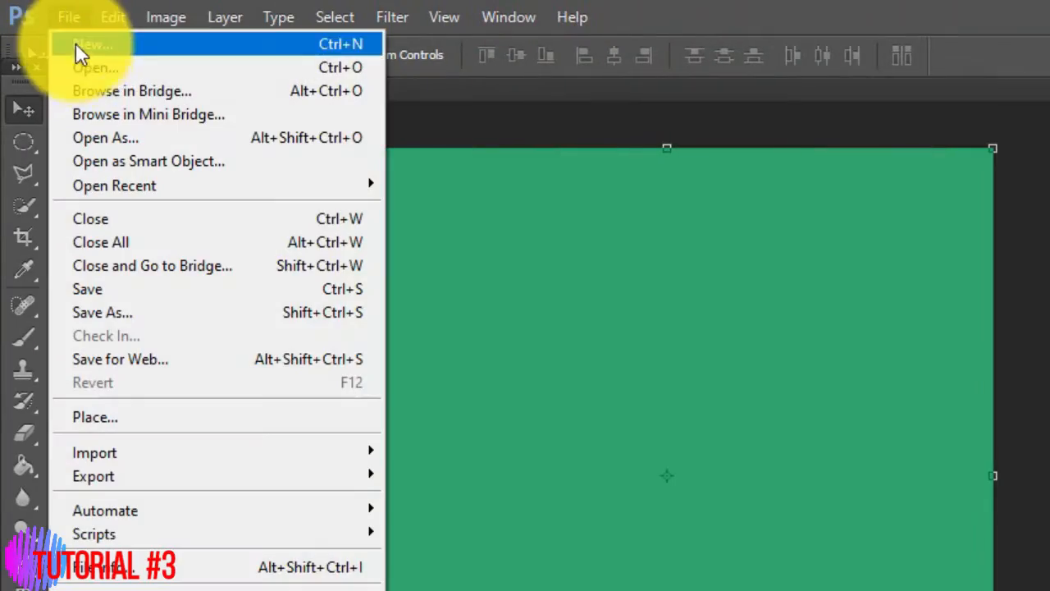
pyautogui.click(79, 59)
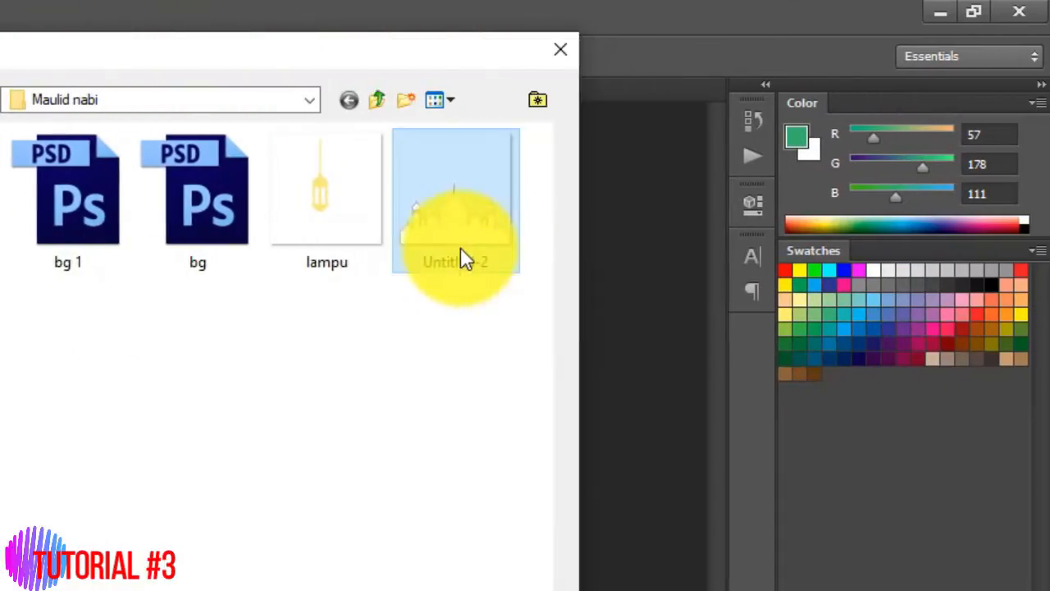
pyautogui.doubleClick(1040, 226)
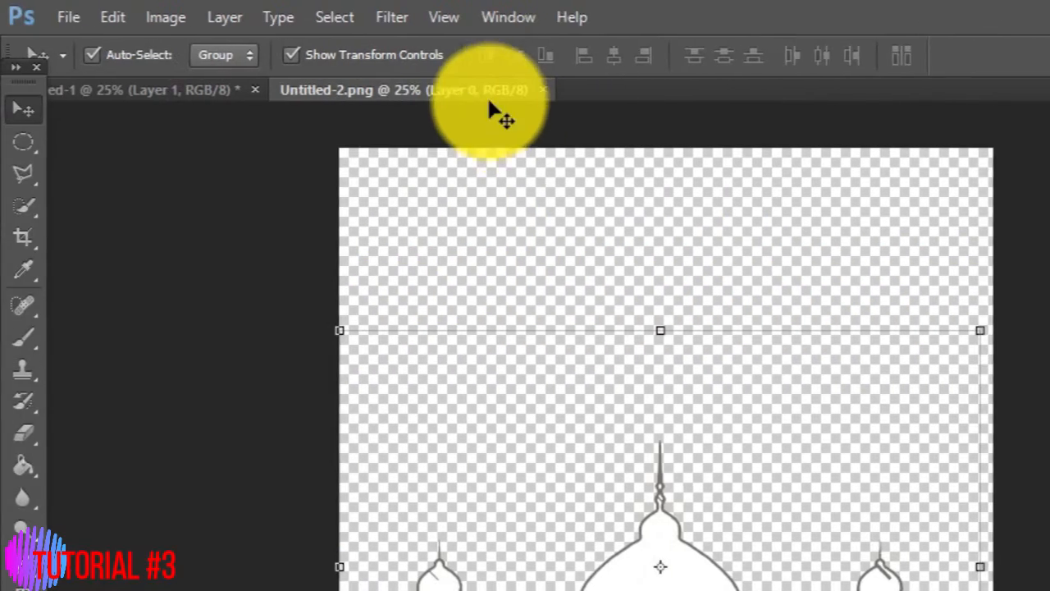
# Detach the mosque image's window, copy the silhouette into the green document and place it along the canvas's lower edge.
pyautogui.moveTo(495, 106); pyautogui.dragTo(705, 159)
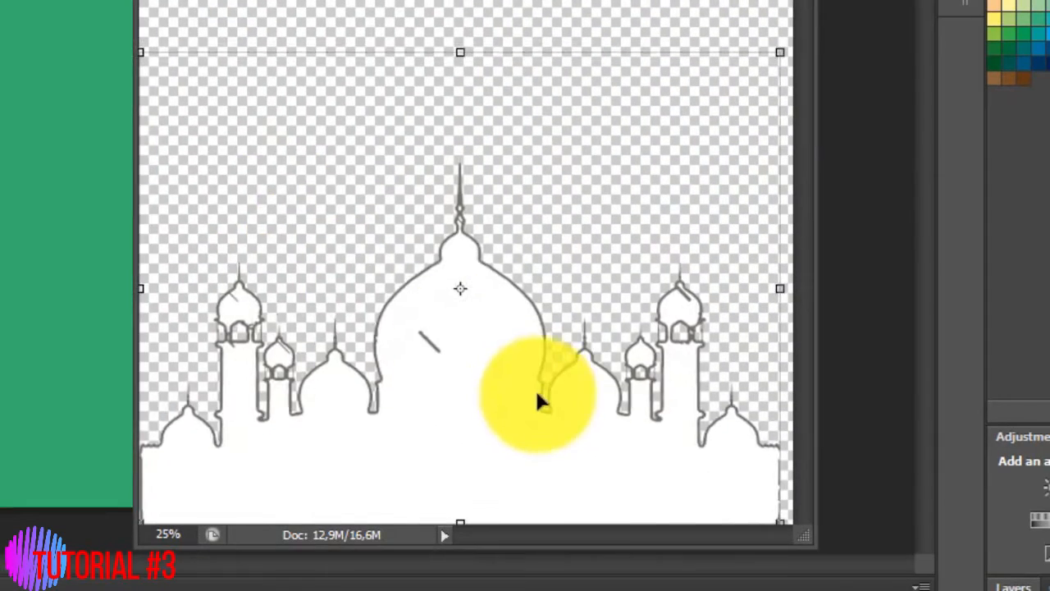
pyautogui.moveTo(537, 401); pyautogui.dragTo(51, 286)
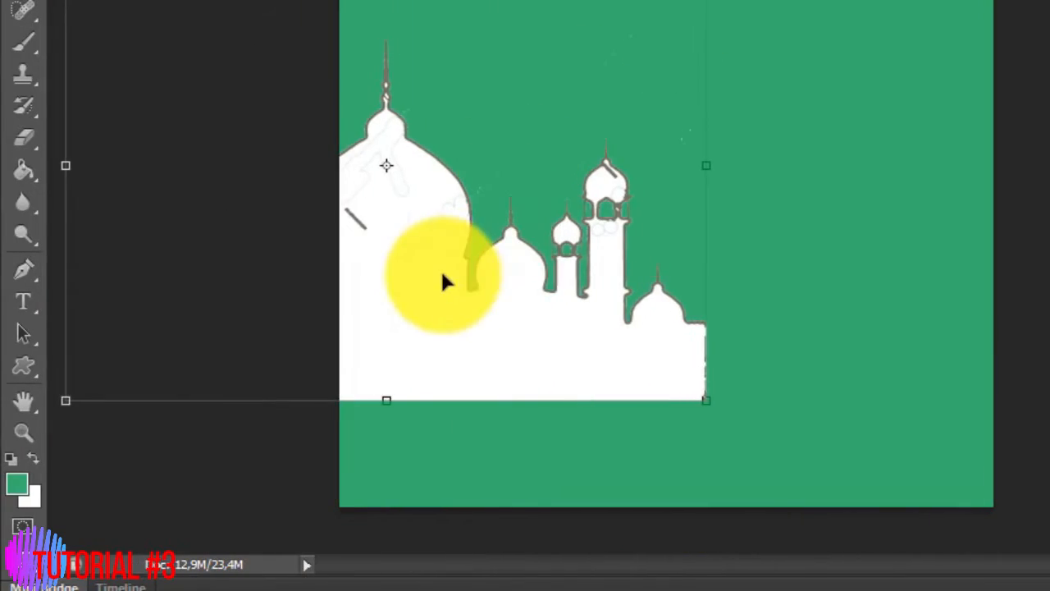
pyautogui.moveTo(443, 279); pyautogui.dragTo(712, 383)
# Stretch the mosque silhouette to the full canvas width and lower its layer opacity to make it translucent.
pyautogui.moveTo(976, 40); pyautogui.dragTo(994, 39)
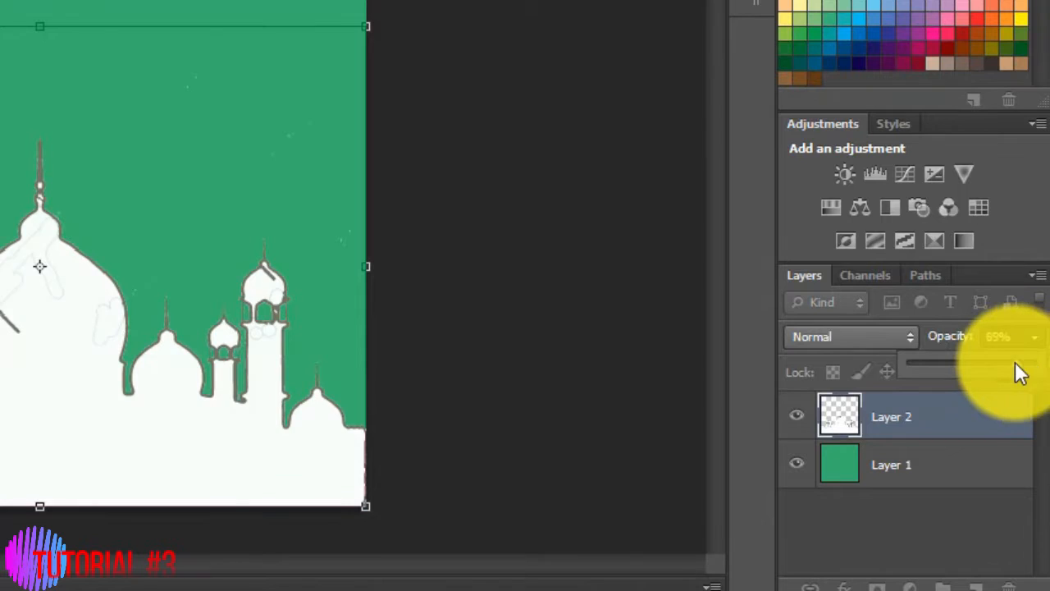
pyautogui.moveTo(1020, 371); pyautogui.dragTo(985, 371)
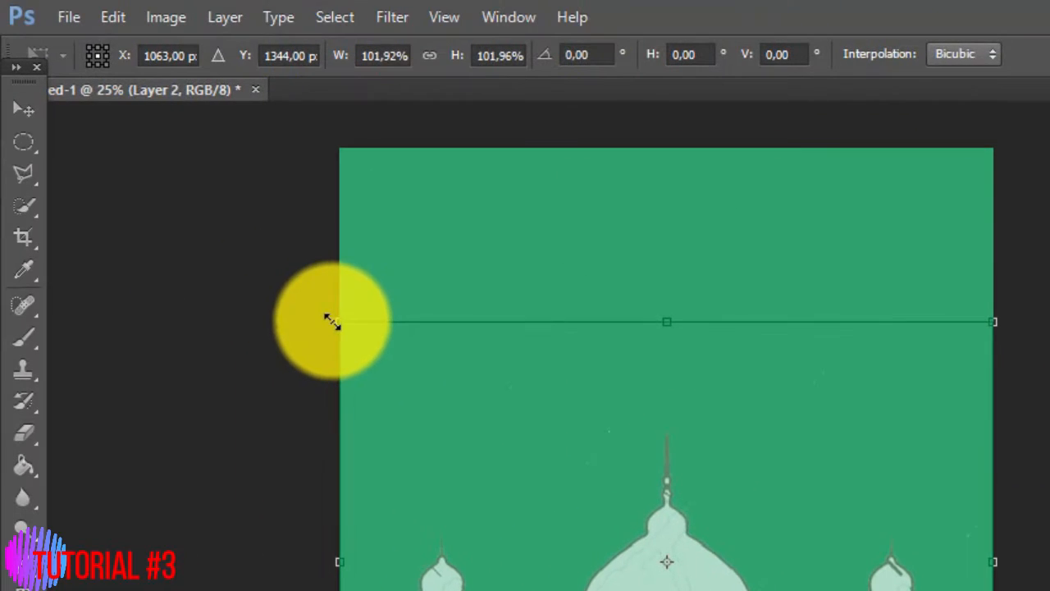
# Enlarge the mosque silhouette to about 103% and shift it down so its base sits lower on the canvas.
pyautogui.moveTo(333, 320); pyautogui.dragTo(320, 324)
pyautogui.hotkey('shift', 'Down')
pyautogui.hotkey('shift', 'Down')
pyautogui.hotkey('shift', 'Down')
pyautogui.hotkey('shift', 'Down')
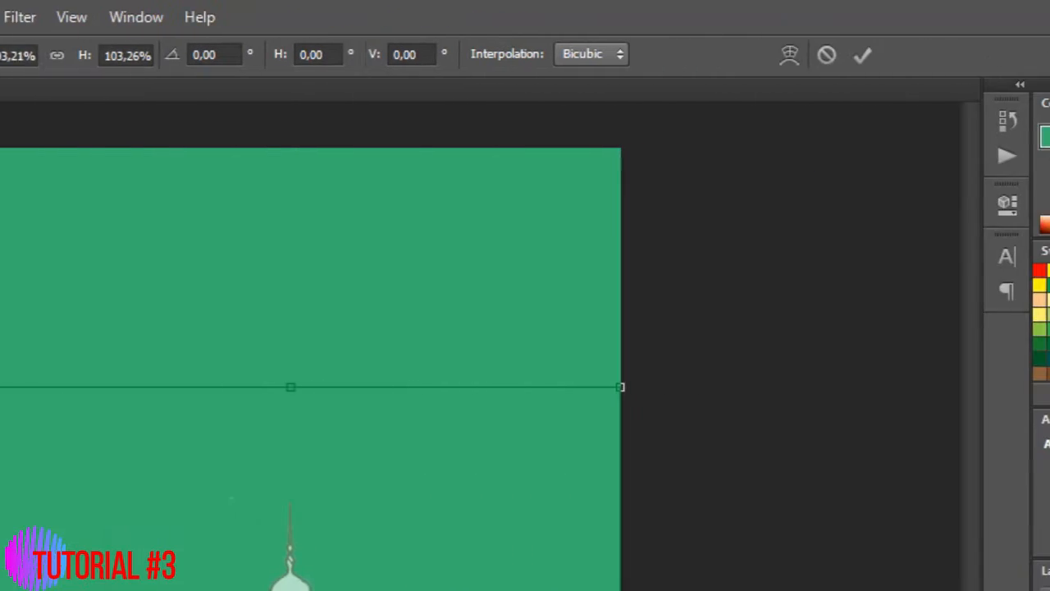
pyautogui.click(23, 108)
pyautogui.press('Return')
# Select the green background layer and open the lantern image lampu.
pyautogui.click(324, 281)
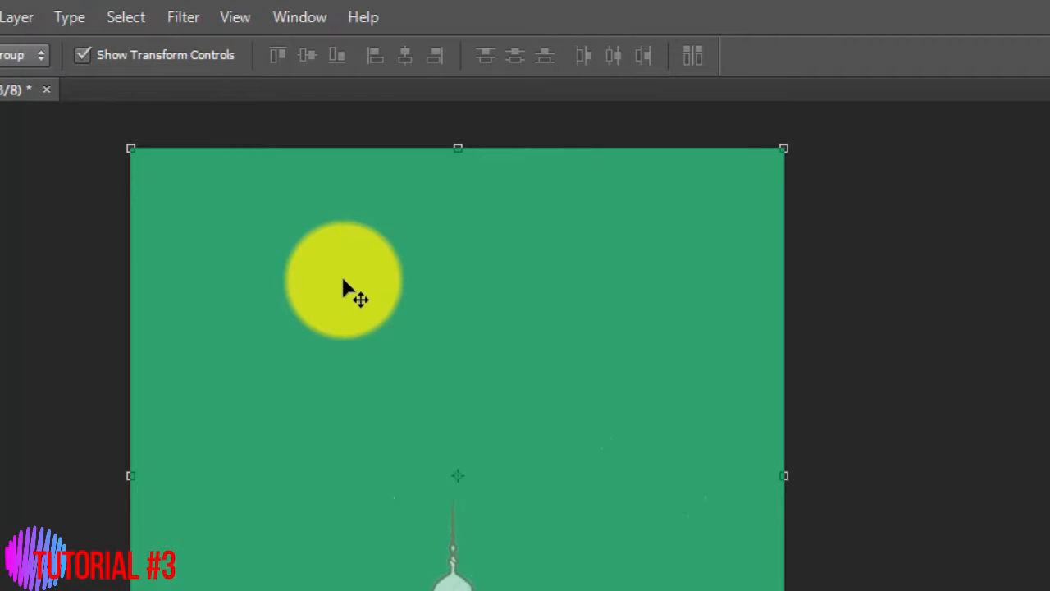
pyautogui.click(78, 15)
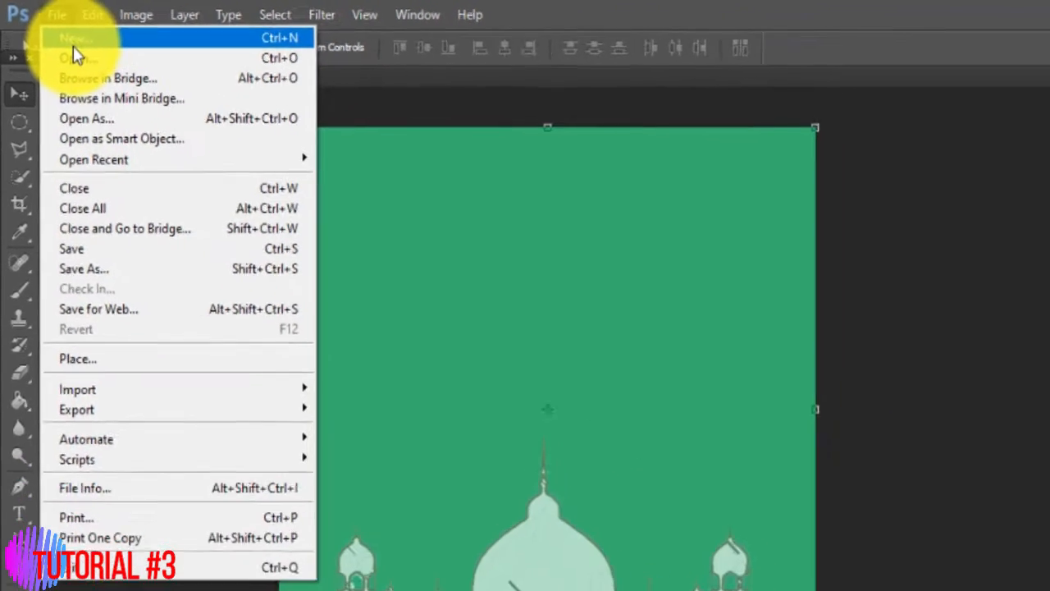
pyautogui.click(74, 56)
pyautogui.doubleClick(613, 184)
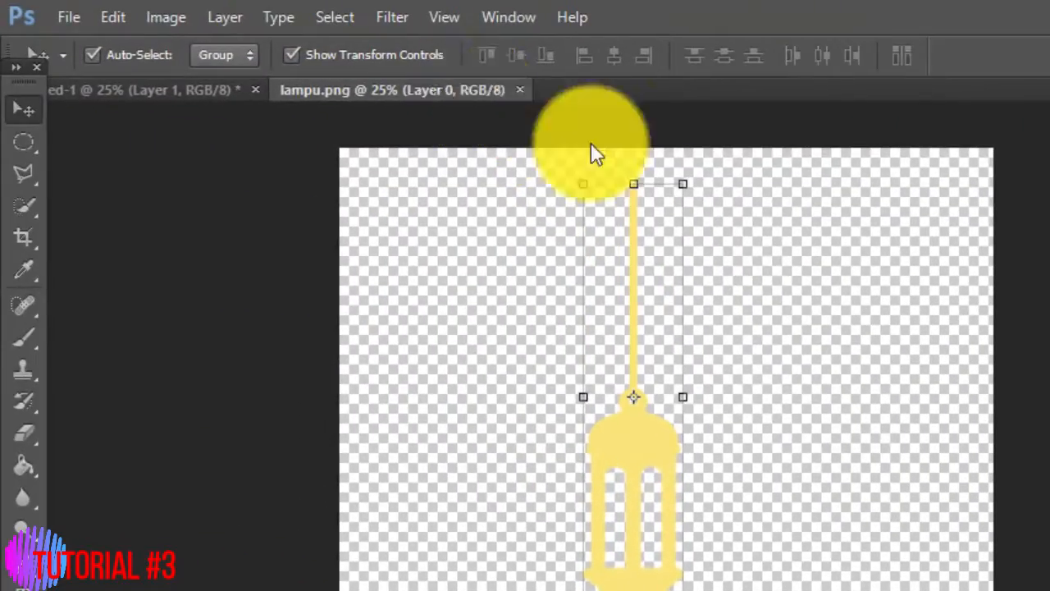
# Detach the lantern image's window and copy the lantern into the green document near the canvas's upper-left corner.
pyautogui.moveTo(369, 88); pyautogui.dragTo(894, 164)
pyautogui.moveTo(486, 282); pyautogui.dragTo(1, 88)
pyautogui.click(719, 13)
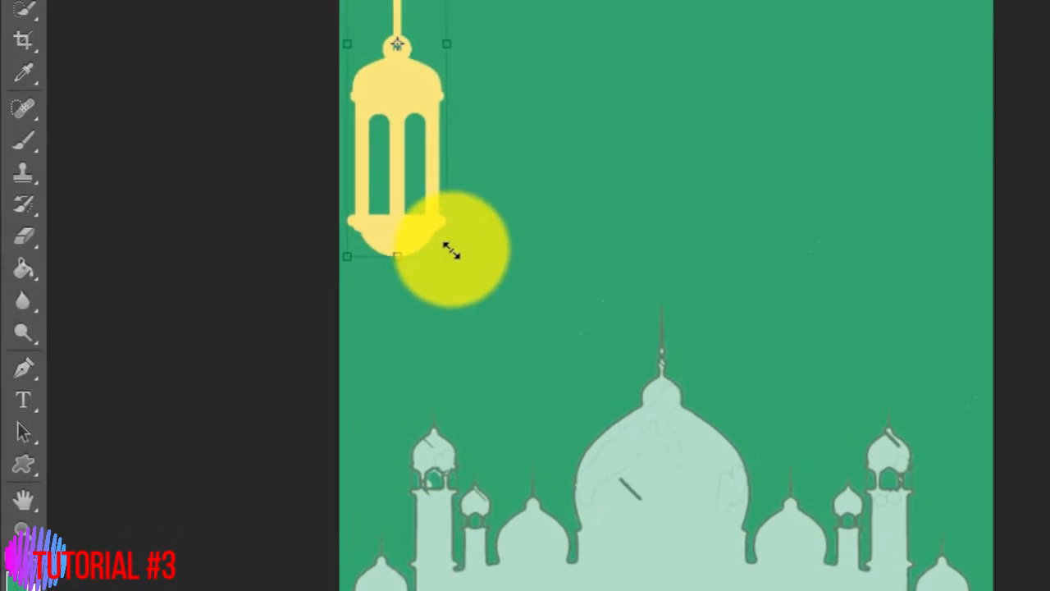
# Scale the lantern down and hang it from the canvas's top edge near the left side.
pyautogui.moveTo(147, 241); pyautogui.dragTo(107, 115)
pyautogui.moveTo(398, 199); pyautogui.dragTo(397, 198)
pyautogui.moveTo(384, 136); pyautogui.dragTo(408, 259)
pyautogui.moveTo(427, 382); pyautogui.dragTo(391, 322)
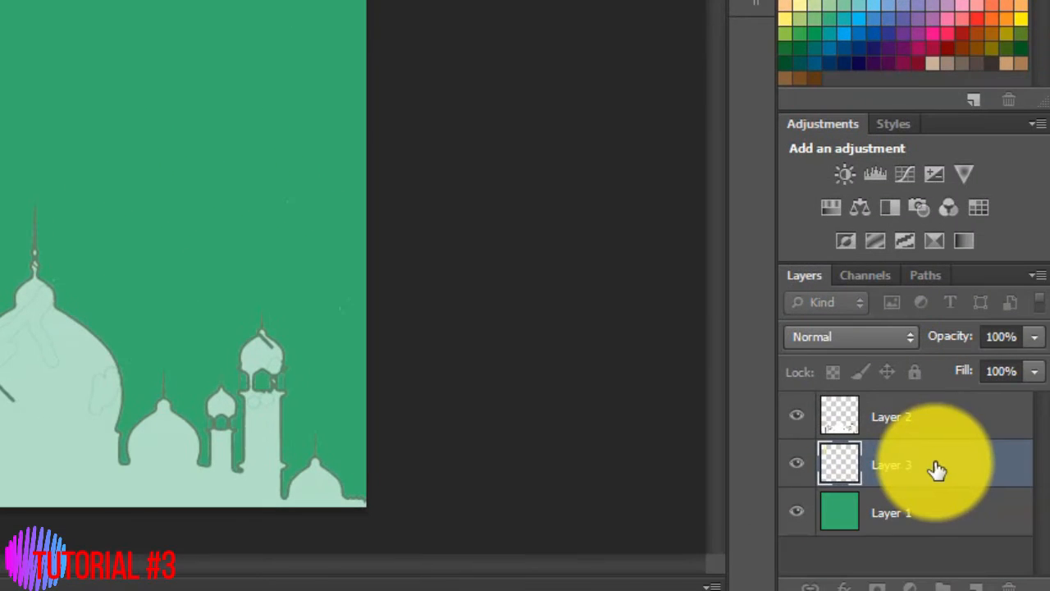
pyautogui.press('v')
pyautogui.press('Return')
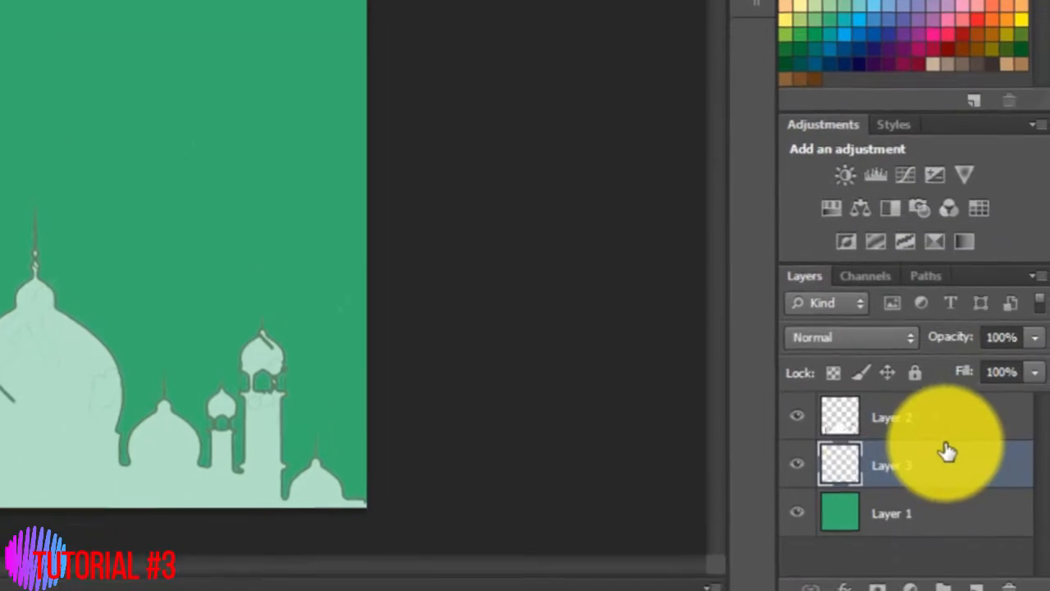
# Duplicate the lantern layer and move the copy horizontally to the right of the original.
pyautogui.rightClick(948, 451)
pyautogui.click(981, 128)
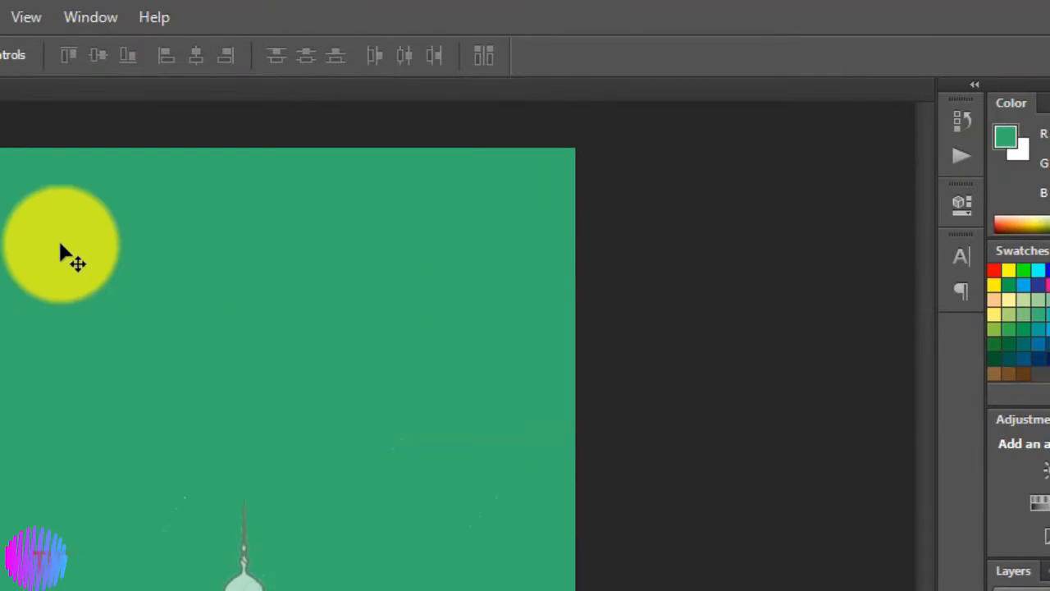
pyautogui.hotkey('shift', 'Right')
pyautogui.hotkey('shift', 'Right')
pyautogui.hotkey('shift', 'Right')
pyautogui.hotkey('shift', 'Right')
pyautogui.hotkey('shift', 'Right')
pyautogui.hotkey('shift', 'Right')
pyautogui.hotkey('shift', 'Right')
pyautogui.hotkey('shift', 'Right')
pyautogui.hotkey('shift', 'Right')
pyautogui.hotkey('shift', 'Right')
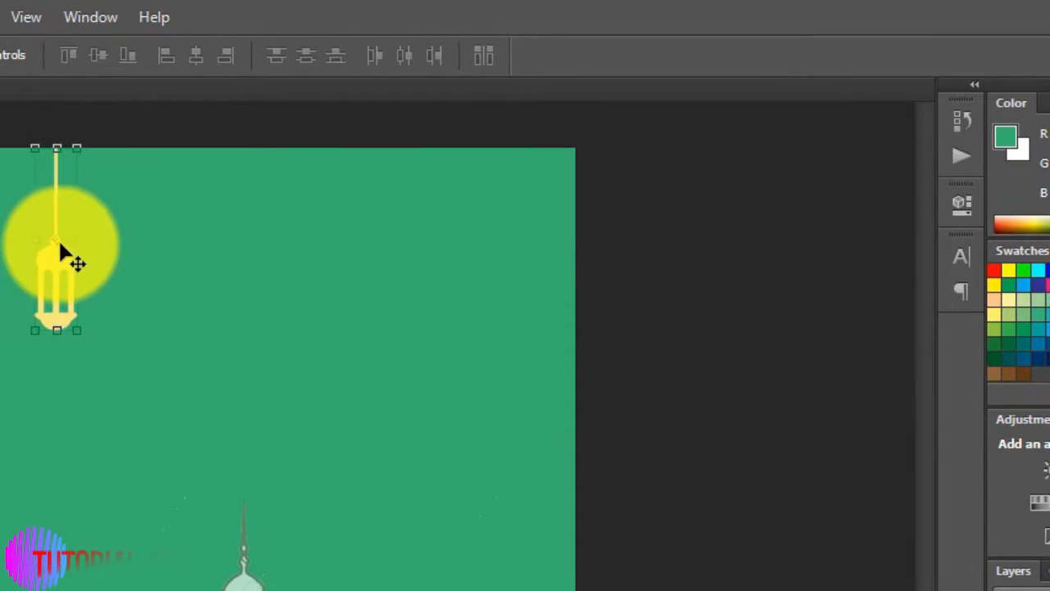
pyautogui.hotkey('shift', 'Right')
pyautogui.hotkey('shift', 'Right')
pyautogui.hotkey('shift', 'Right')
pyautogui.hotkey('shift', 'Right')
pyautogui.hotkey('shift', 'Right')
pyautogui.hotkey('shift', 'Right')
pyautogui.hotkey('shift', 'Right')
pyautogui.hotkey('shift', 'Right')
pyautogui.hotkey('shift', 'Right')
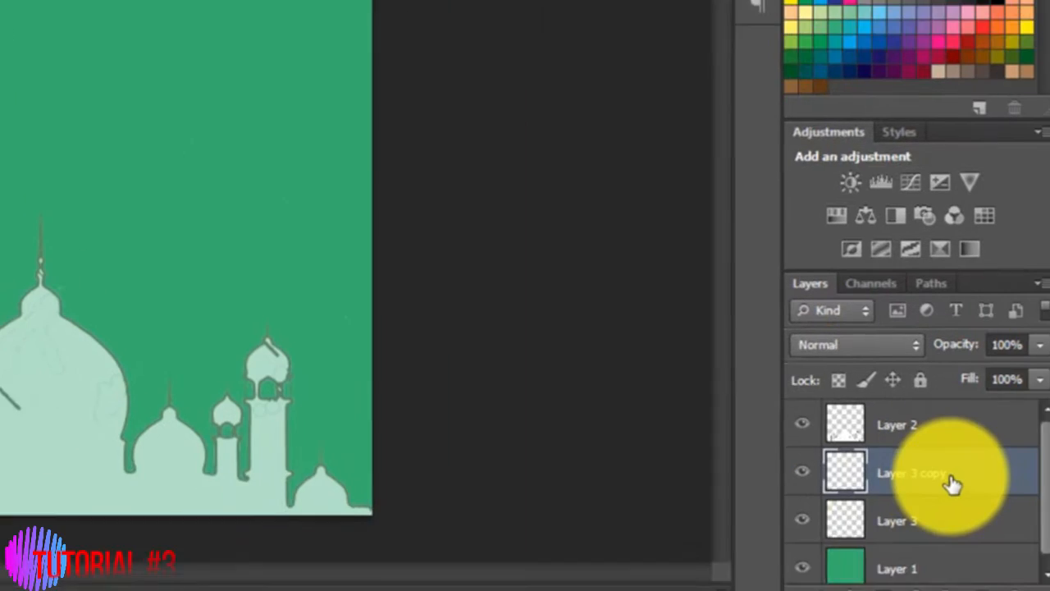
# Duplicate the second lantern's layer and move the new copy close to the canvas's right edge.
pyautogui.rightClick(1049, 590)
pyautogui.click(955, 123)
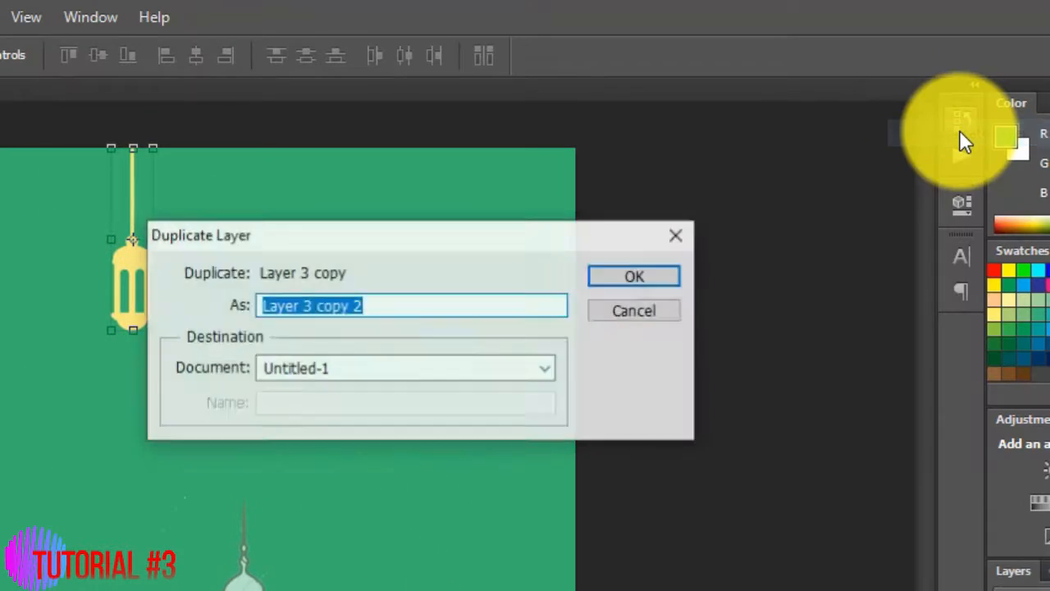
pyautogui.press('Return')
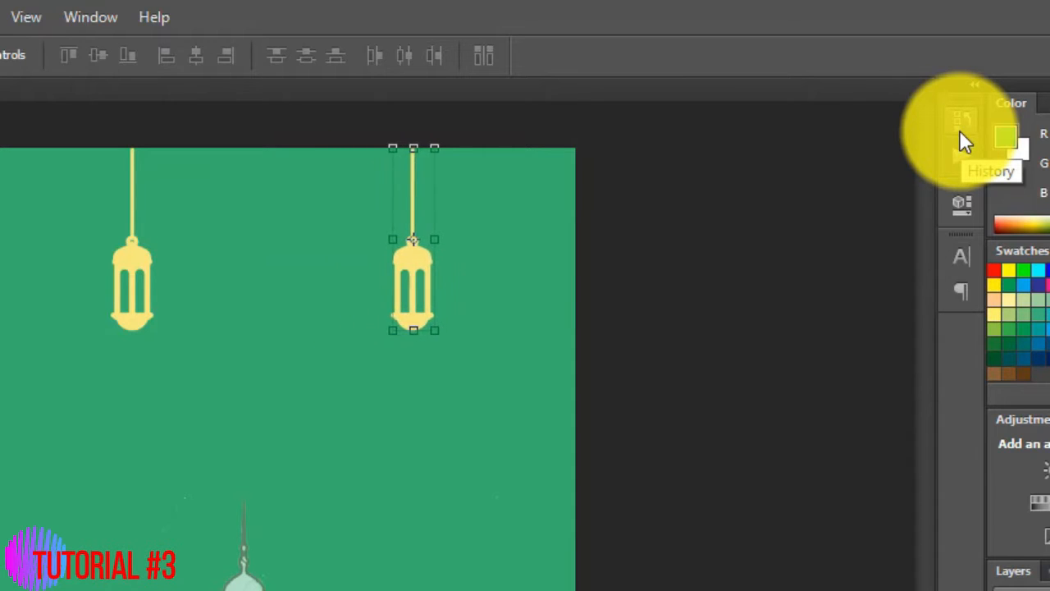
pyautogui.hotkey('shift', 'Right')
pyautogui.hotkey('shift', 'Right')
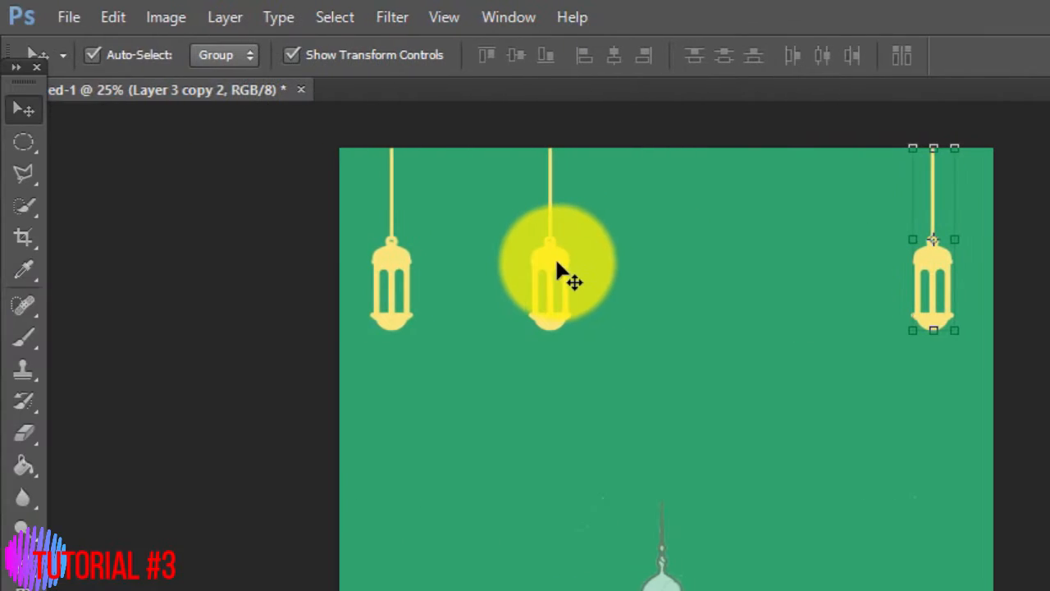
# Move the second lantern slightly further right, away from the first one.
pyautogui.hotkey('shift', 'Right')
pyautogui.hotkey('shift', 'Right')
pyautogui.hotkey('shift', 'Right')
pyautogui.hotkey('shift', 'Right')
pyautogui.hotkey('shift', 'Right')
pyautogui.hotkey('shift', 'Right')
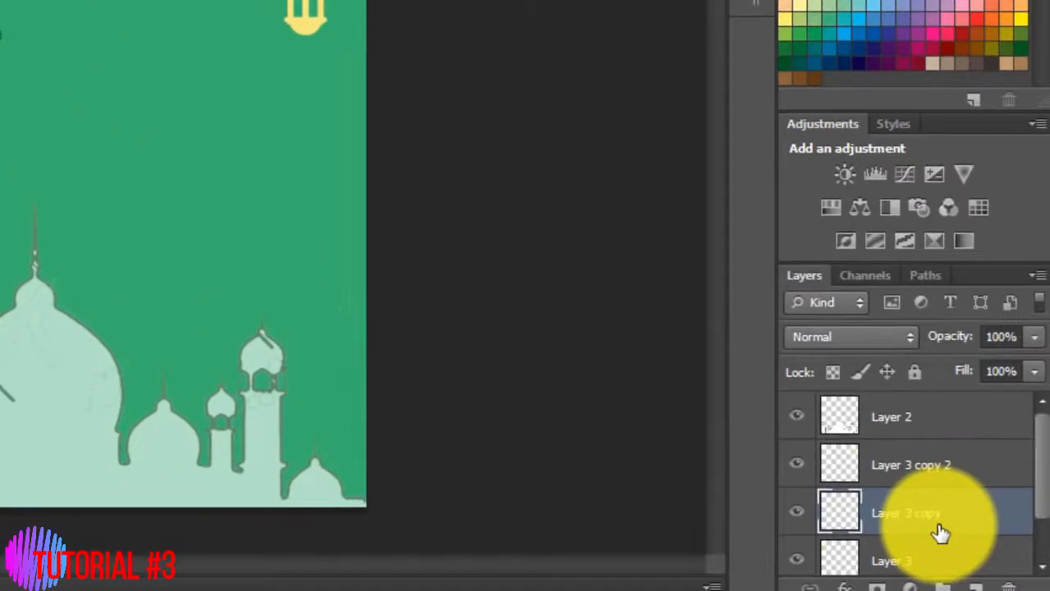
# Duplicate the second lantern's layer again within the same document.
pyautogui.rightClick(939, 524)
pyautogui.click(882, 82)
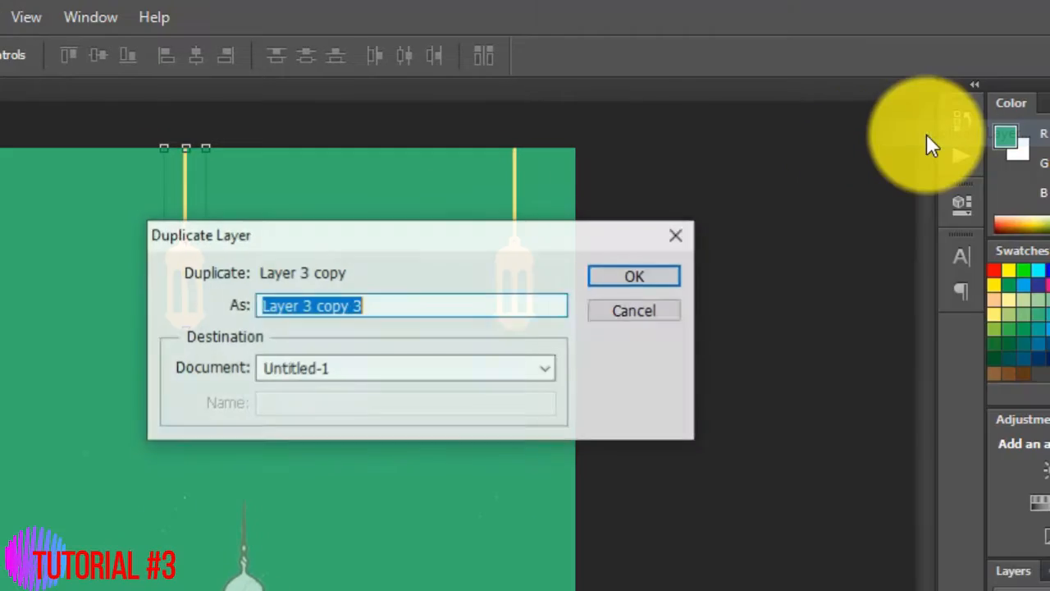
pyautogui.press('Return')
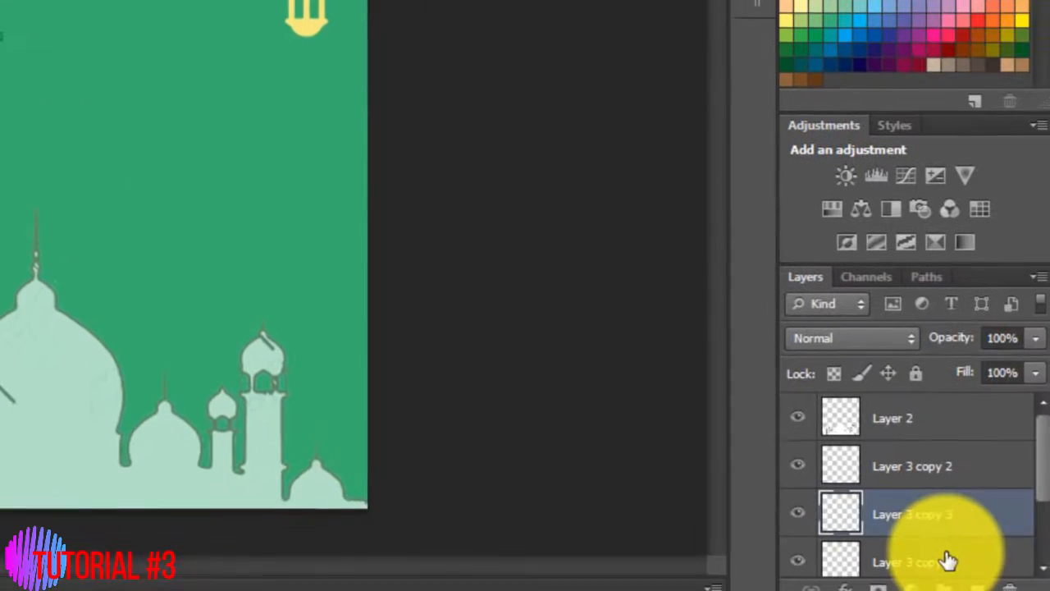
# Scale both overlapping middle lanterns down to about 73% and move one of them to the right.
pyautogui.keyDown('shift'); pyautogui.click(947, 560); pyautogui.keyUp('shift')
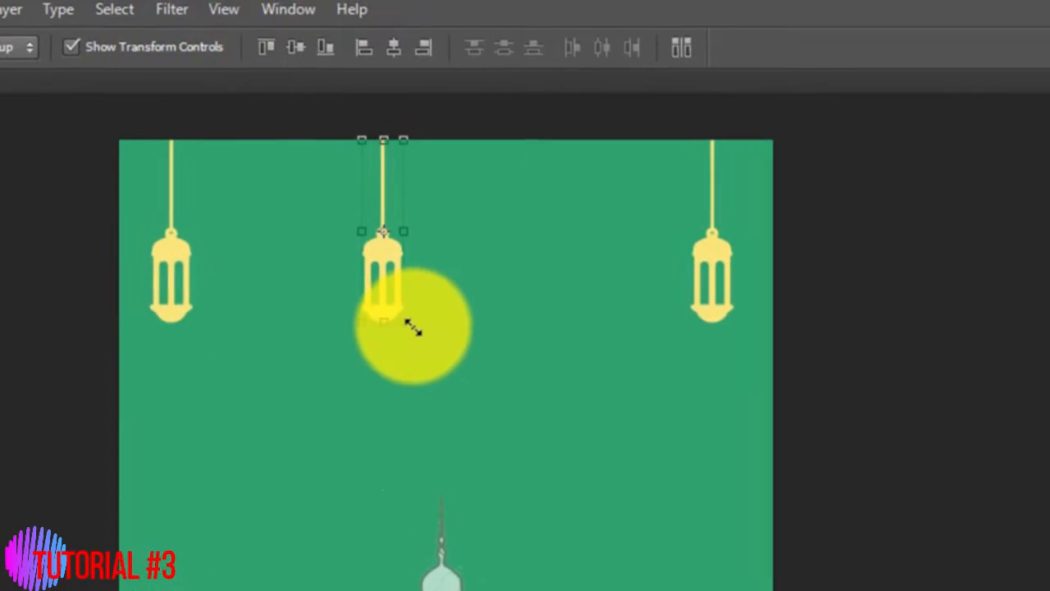
pyautogui.moveTo(410, 323); pyautogui.dragTo(410, 287)
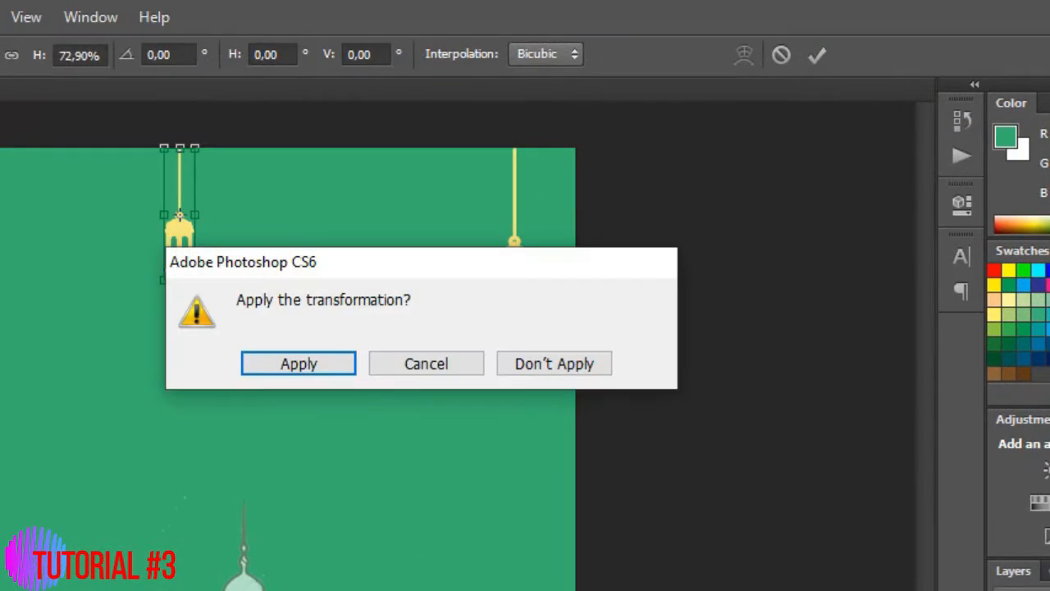
pyautogui.press('Return')
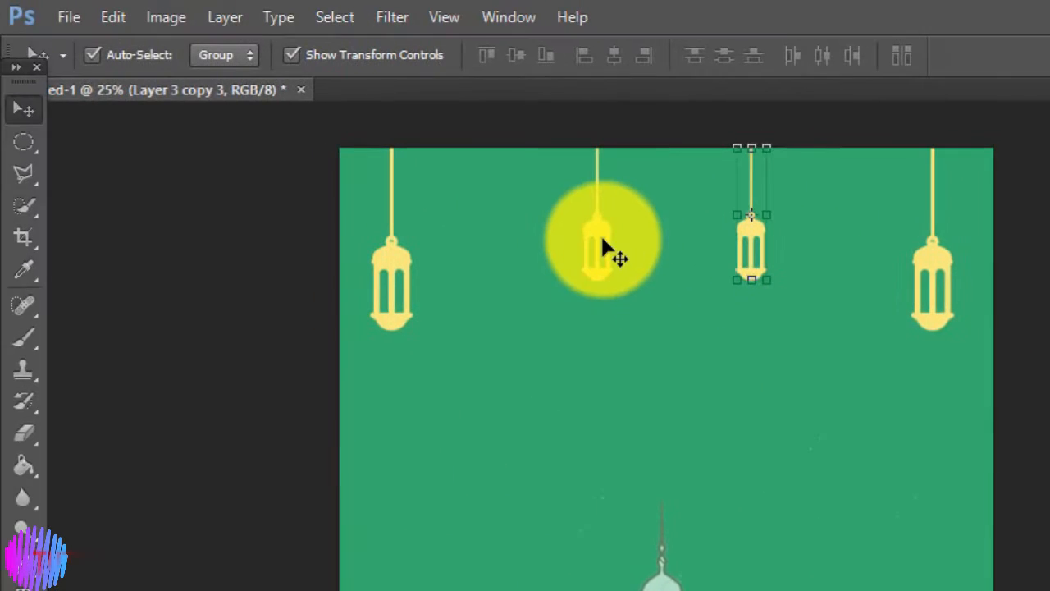
# Nudge the left one of the two small lanterns slightly to the left.
pyautogui.click(598, 234)
pyautogui.press('Left')
pyautogui.press('Left')
pyautogui.press('Left')
pyautogui.press('Left')
pyautogui.press('Left')
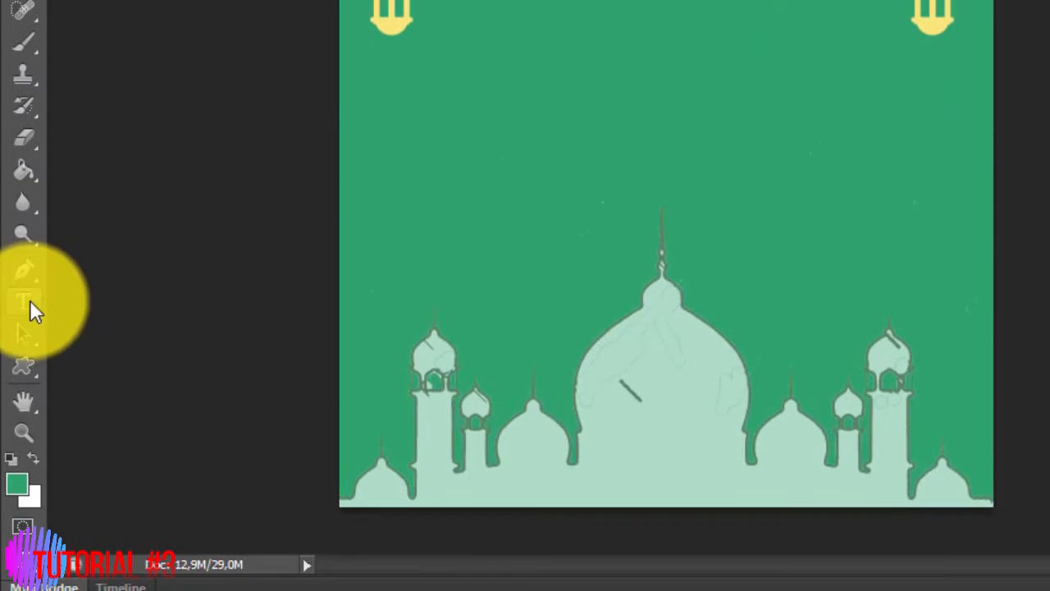
# Draw a ribbon banner custom shape about 1088 × 165 px between the lanterns and the mosque dome.
pyautogui.click(23, 302)
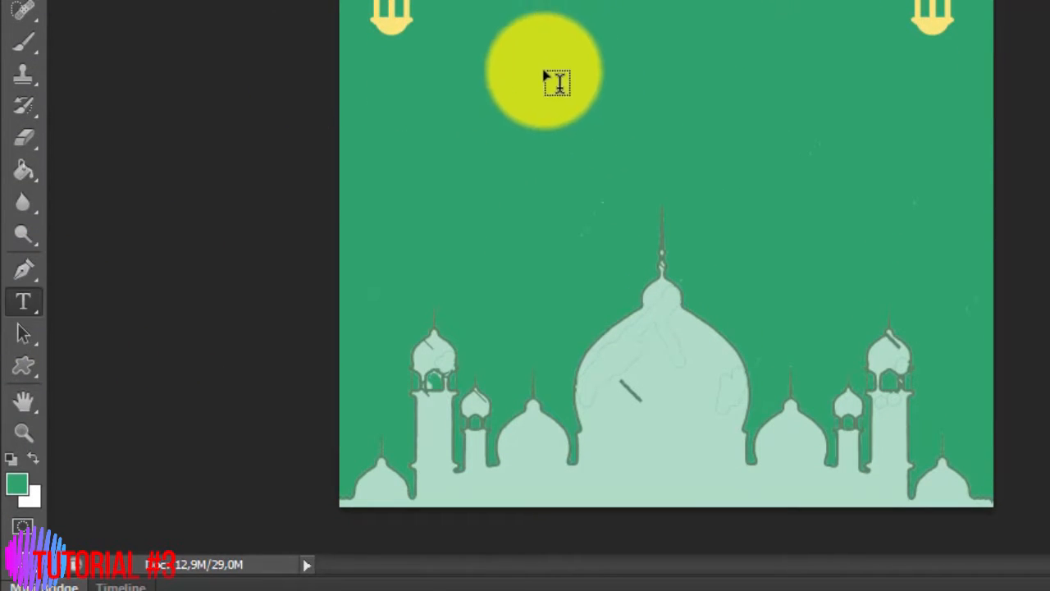
pyautogui.click(32, 365)
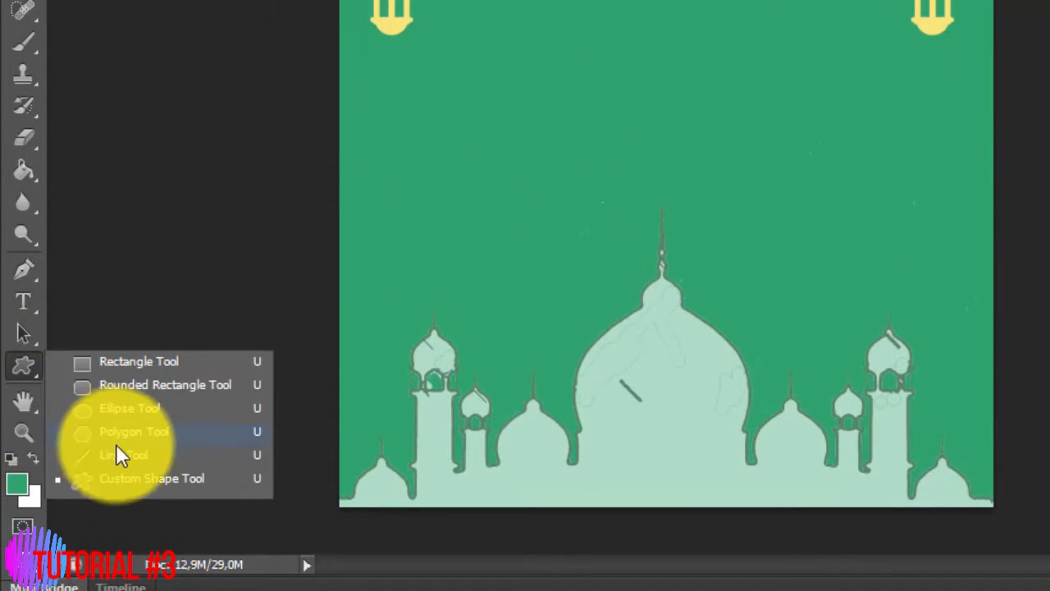
pyautogui.click(121, 478)
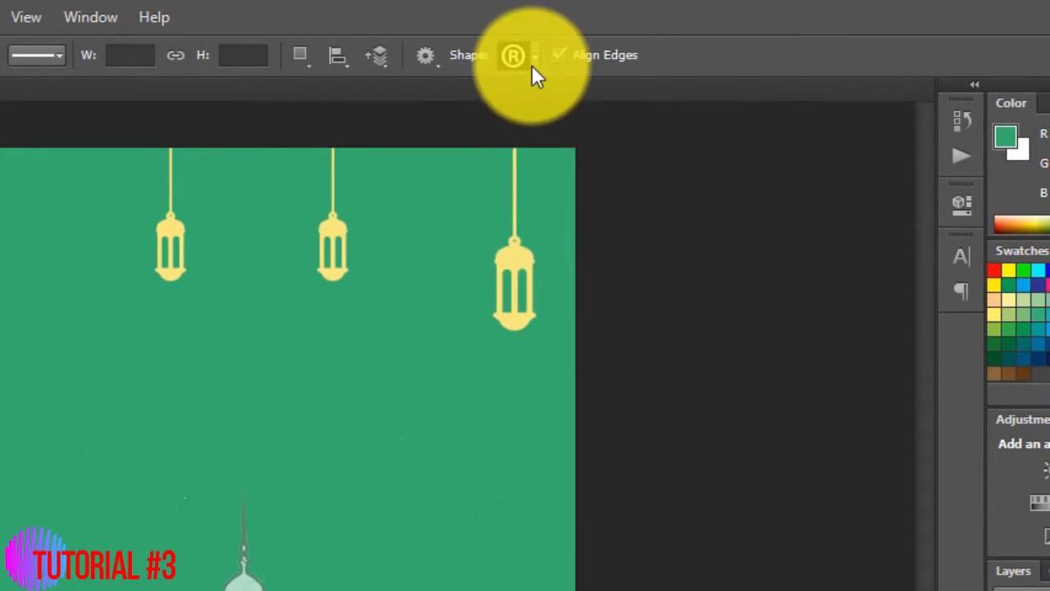
pyautogui.click(525, 58)
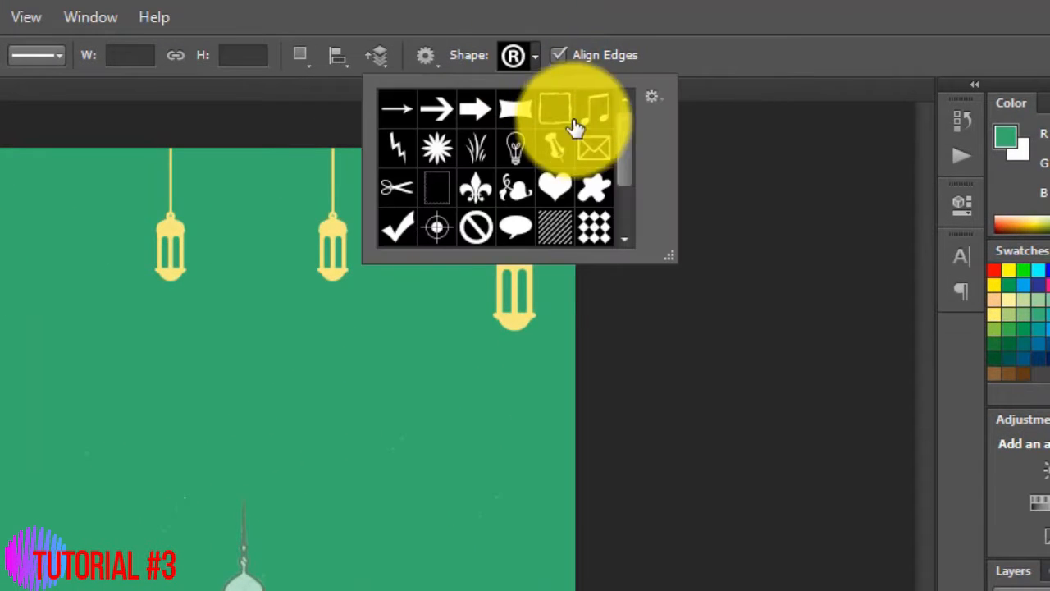
pyautogui.click(518, 112)
pyautogui.moveTo(107, 349); pyautogui.dragTo(294, 355)
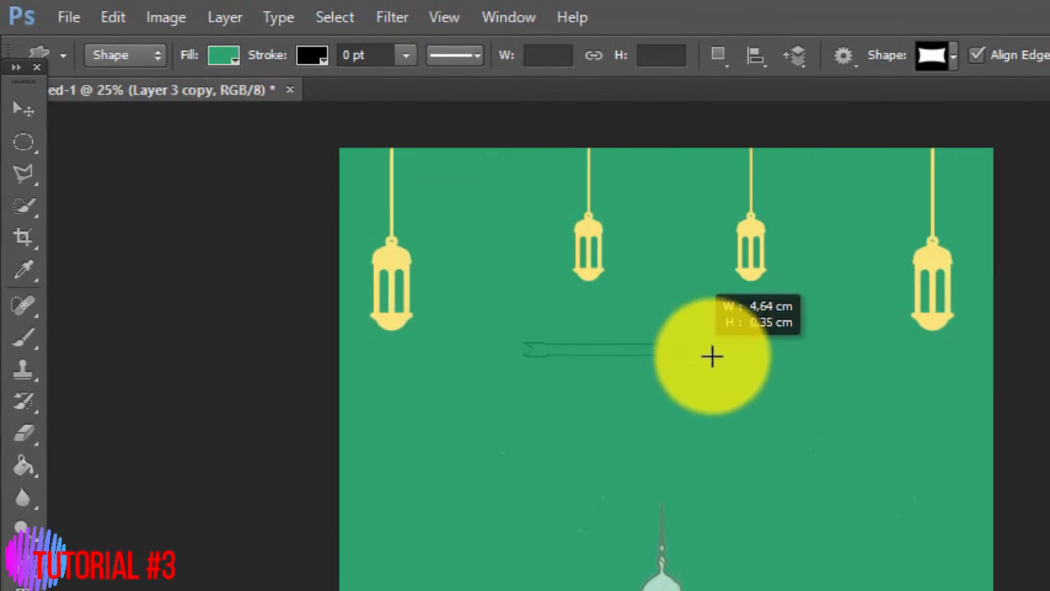
pyautogui.moveTo(711, 355); pyautogui.dragTo(855, 392)
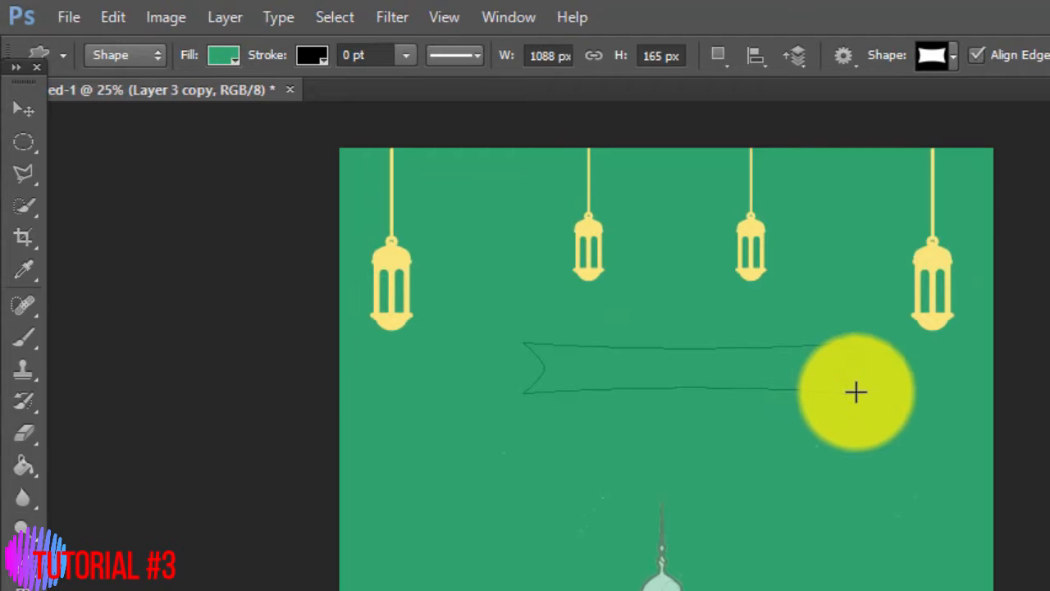
# Fill the ribbon banner with white.
pyautogui.click(219, 55)
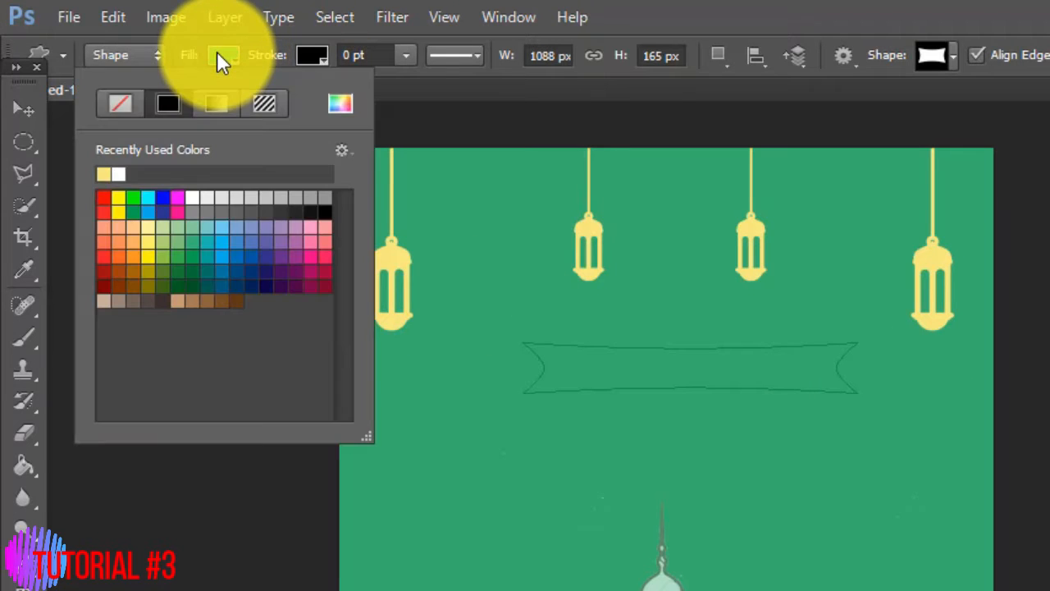
pyautogui.click(111, 170)
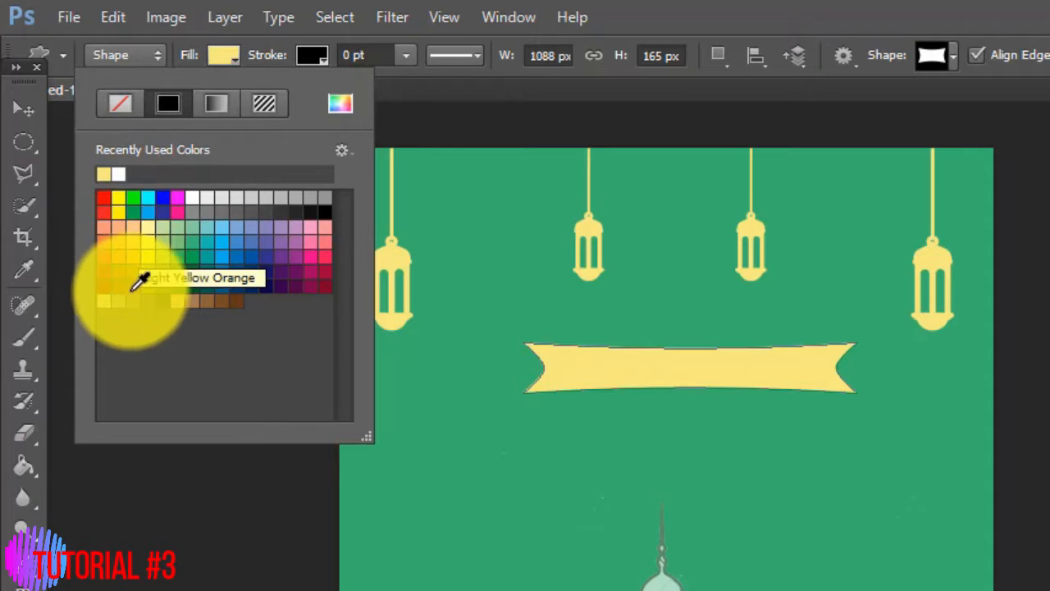
pyautogui.click(193, 194)
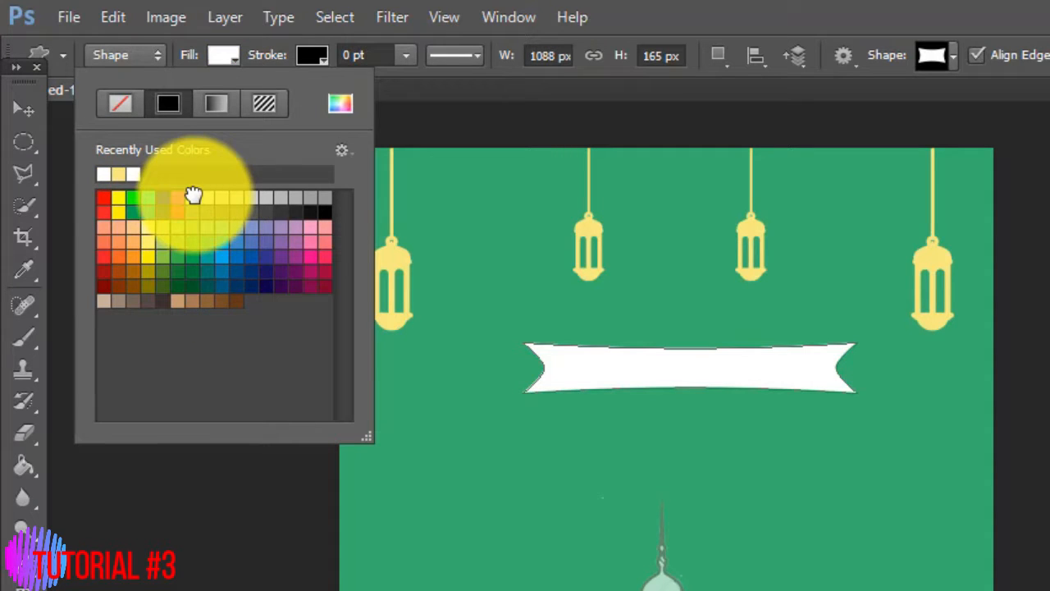
pyautogui.click(135, 173)
pyautogui.click(120, 173)
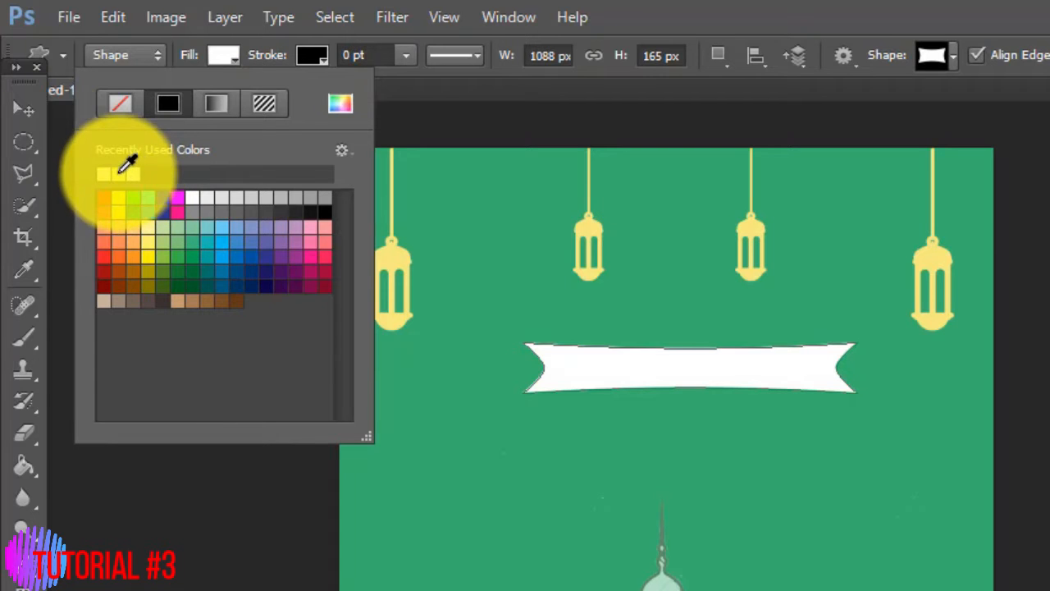
# Enlarge the banner to about 142% of its height and widen it so it is centred beneath the lanterns.
pyautogui.click(24, 112)
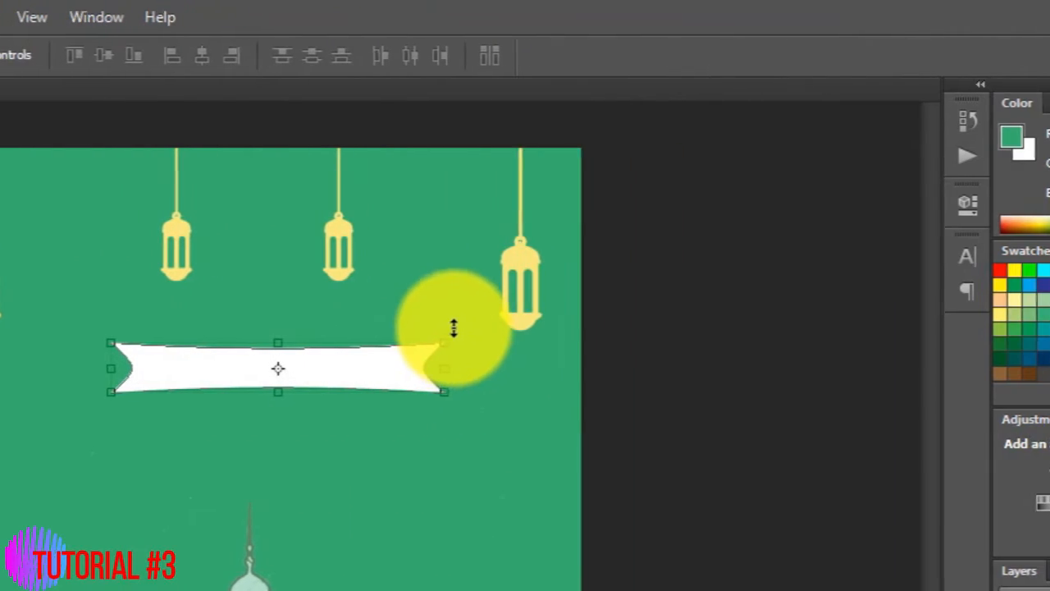
pyautogui.moveTo(871, 341); pyautogui.dragTo(867, 329)
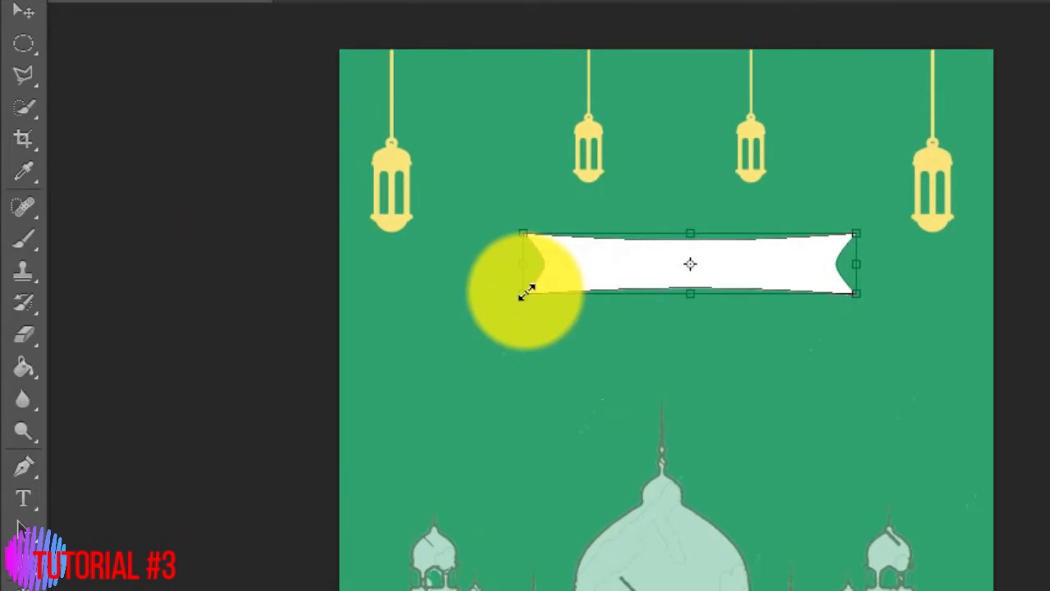
pyautogui.moveTo(105, 391); pyautogui.dragTo(57, 401)
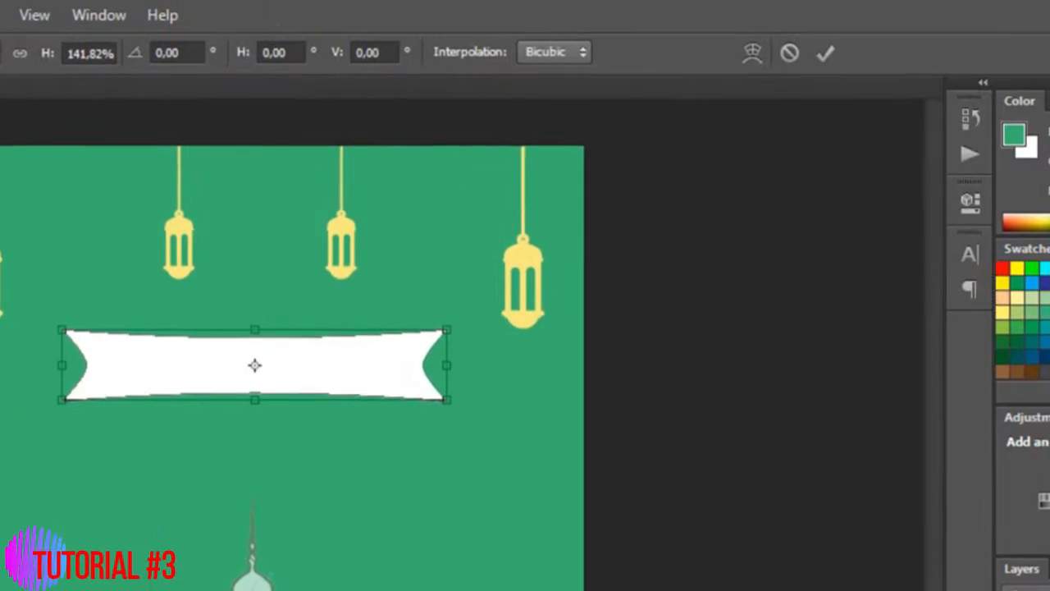
pyautogui.click(5, 18)
pyautogui.press('Return')
# Add the centred text "Selamat Memperingati" inside the white banner.
pyautogui.click(556, 262)
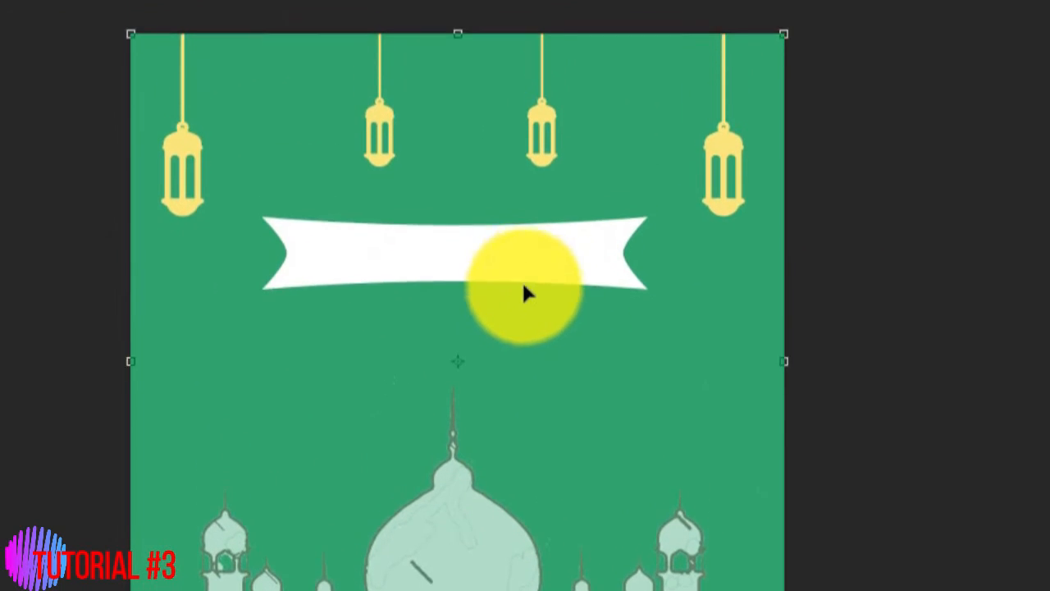
pyautogui.click(512, 177)
pyautogui.click(14, 309)
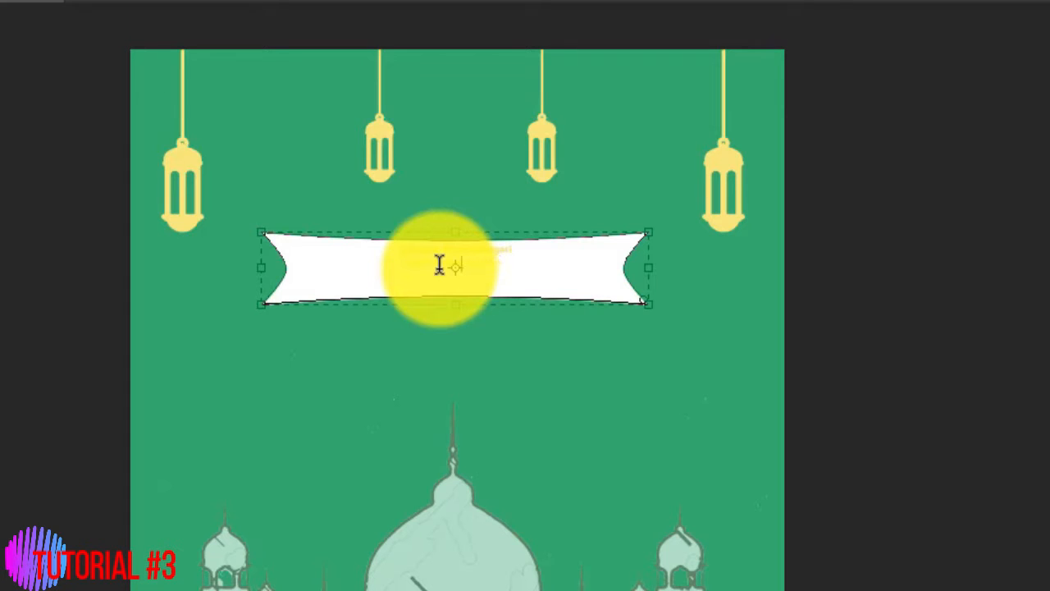
# Set the size of the whole banner text to 24 pt so it nearly spans the ribbon.
pyautogui.hotkey('ctrl', 'a')
pyautogui.click(312, 1)
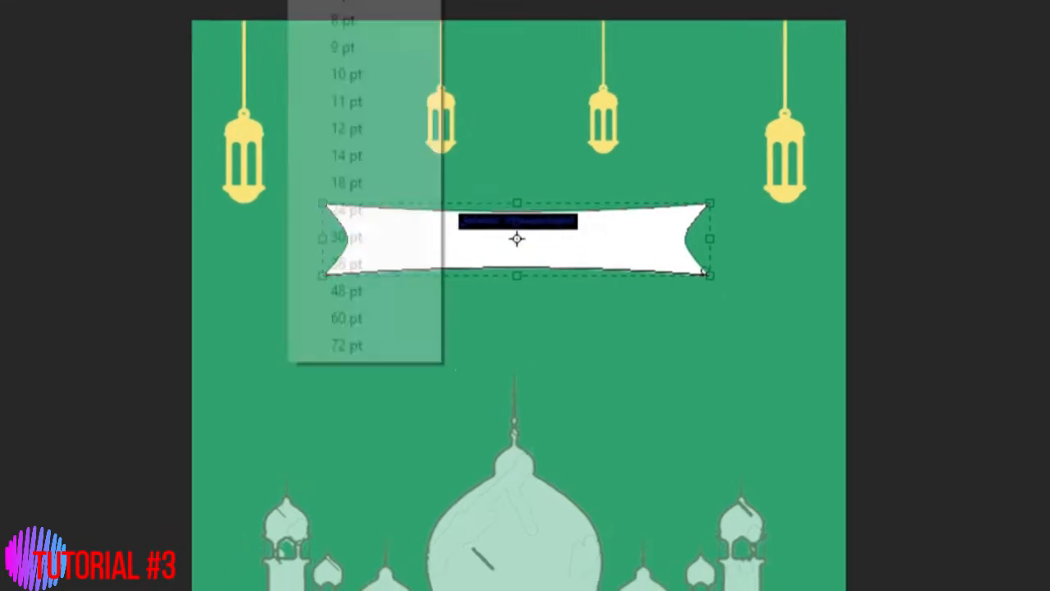
pyautogui.click(483, 251)
pyautogui.click(512, 40)
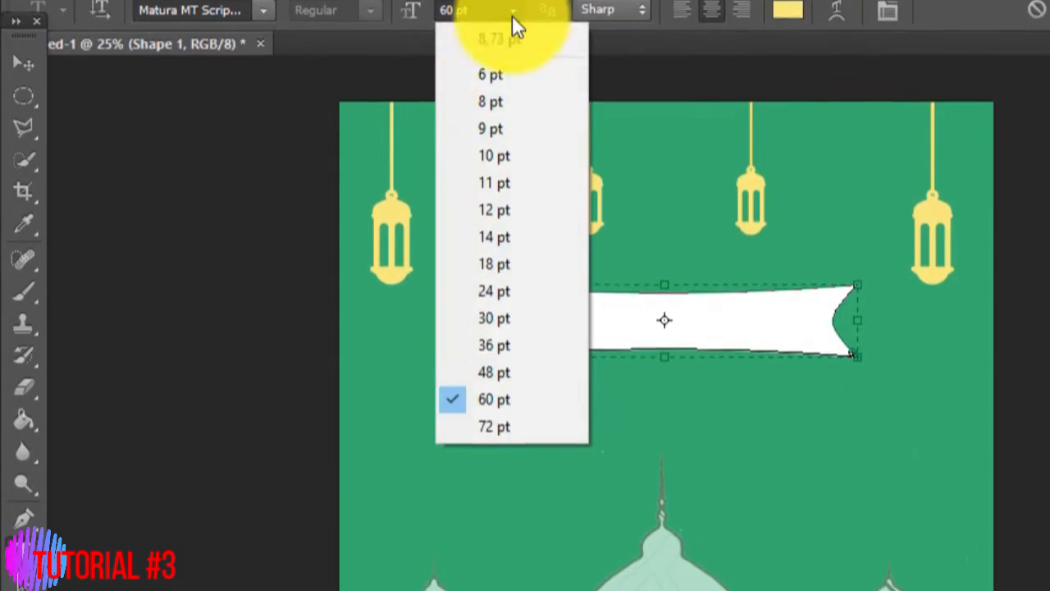
pyautogui.click(482, 324)
pyautogui.click(515, 8)
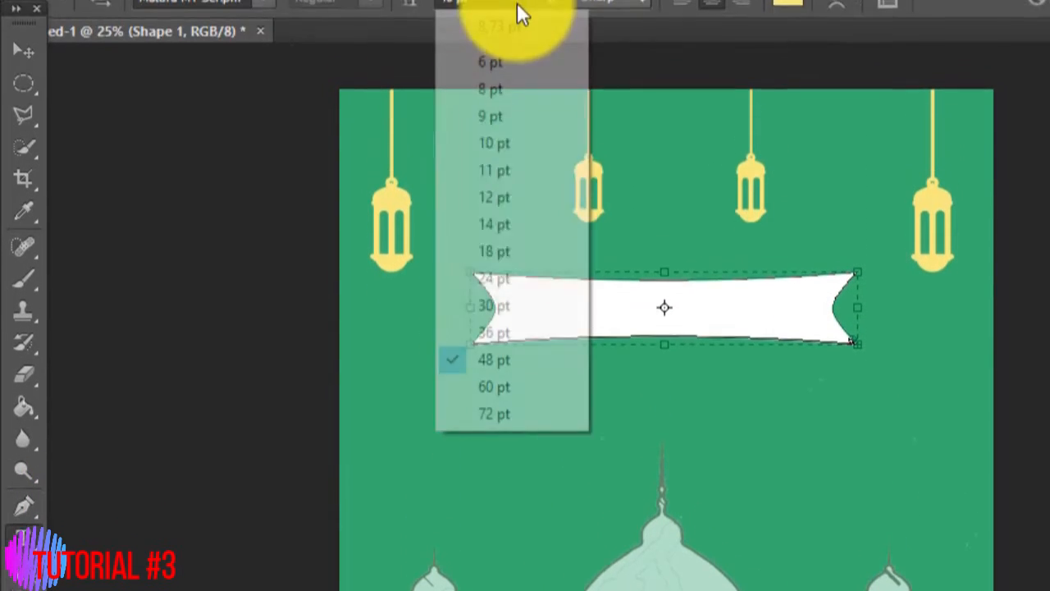
pyautogui.click(481, 227)
pyautogui.click(512, 57)
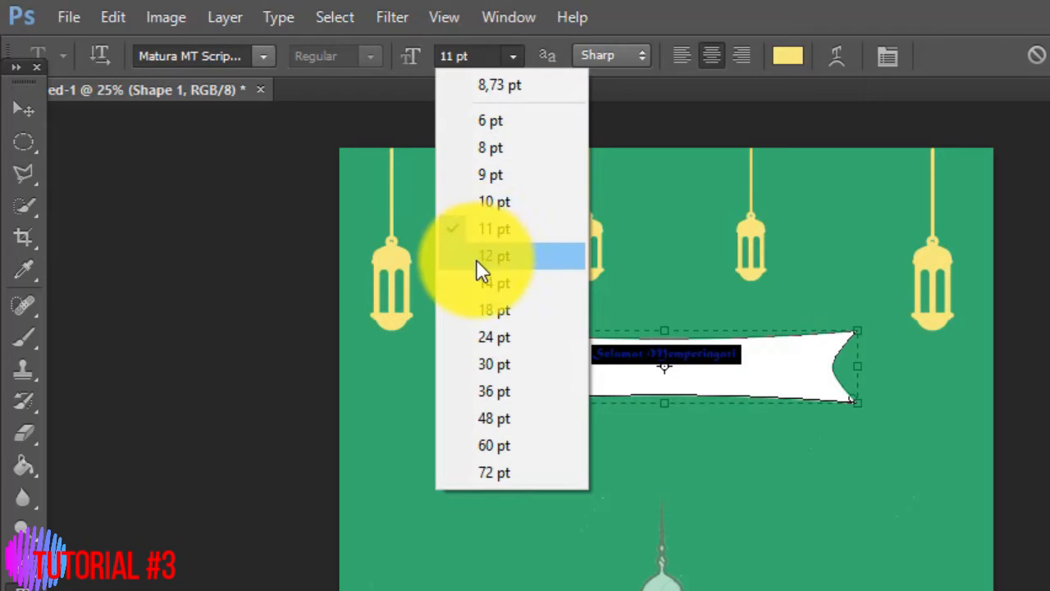
pyautogui.click(477, 257)
pyautogui.click(515, 59)
pyautogui.click(494, 282)
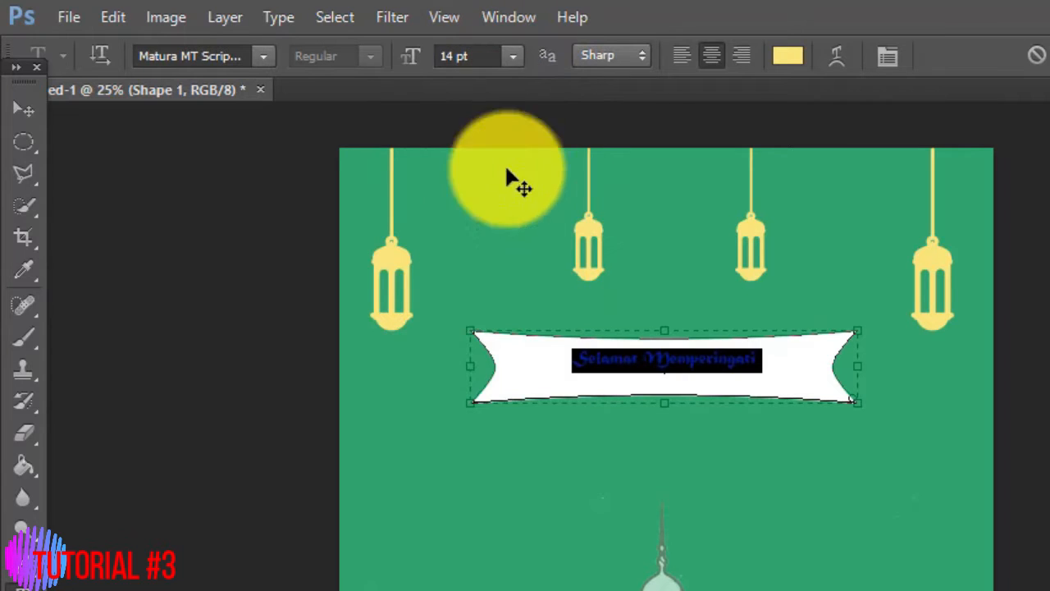
pyautogui.click(513, 55)
pyautogui.click(493, 343)
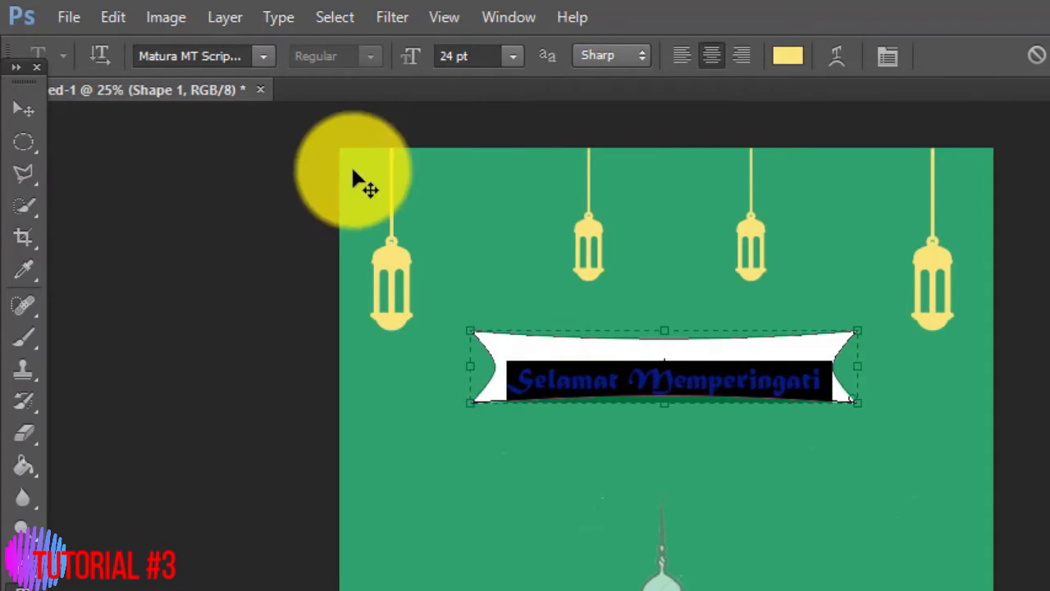
# Move the banner text up so it sits vertically centred in the ribbon.
pyautogui.click(28, 115)
pyautogui.hotkey('shift', 'Up')
pyautogui.hotkey('shift', 'Up')
pyautogui.hotkey('shift', 'Up')
pyautogui.hotkey('shift', 'Up')
pyautogui.hotkey('shift', 'Up')
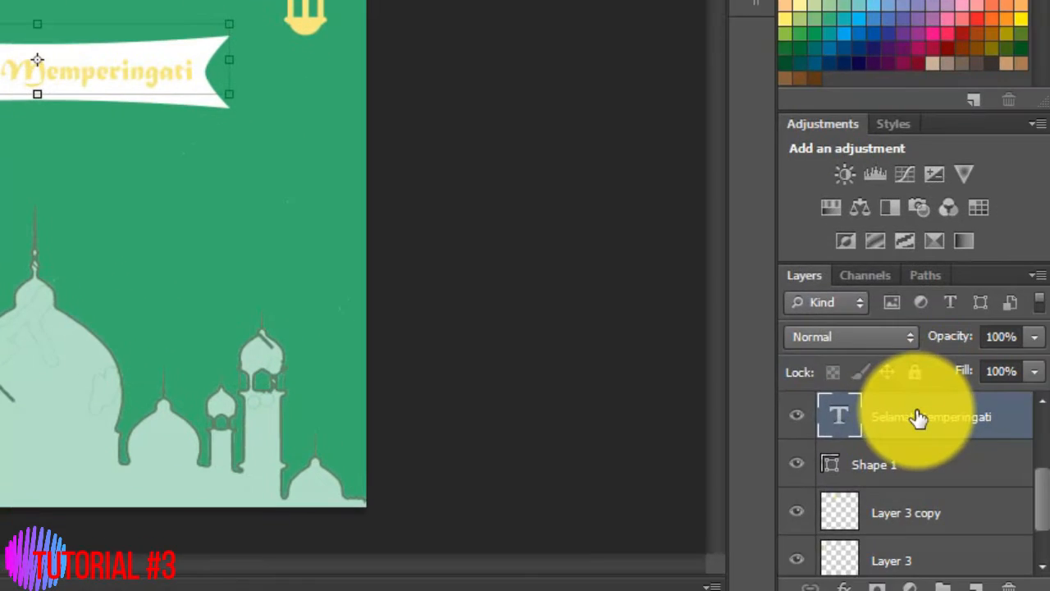
# Add a 10 px outside stroke to the "Selamat Memperingati" text layer in the background's green.
pyautogui.rightClick(915, 415)
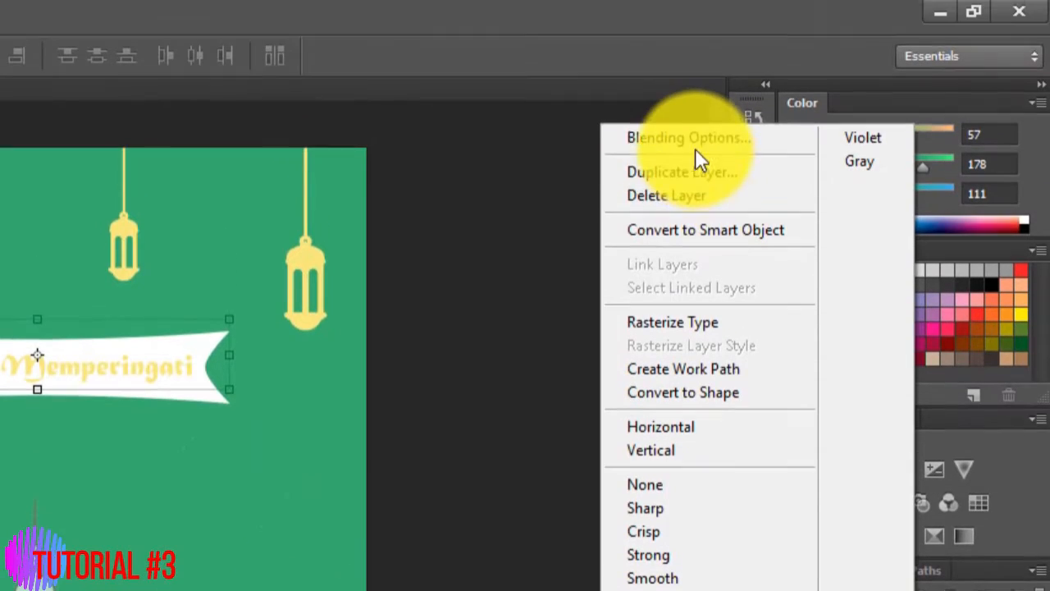
pyautogui.click(645, 139)
pyautogui.click(345, 356)
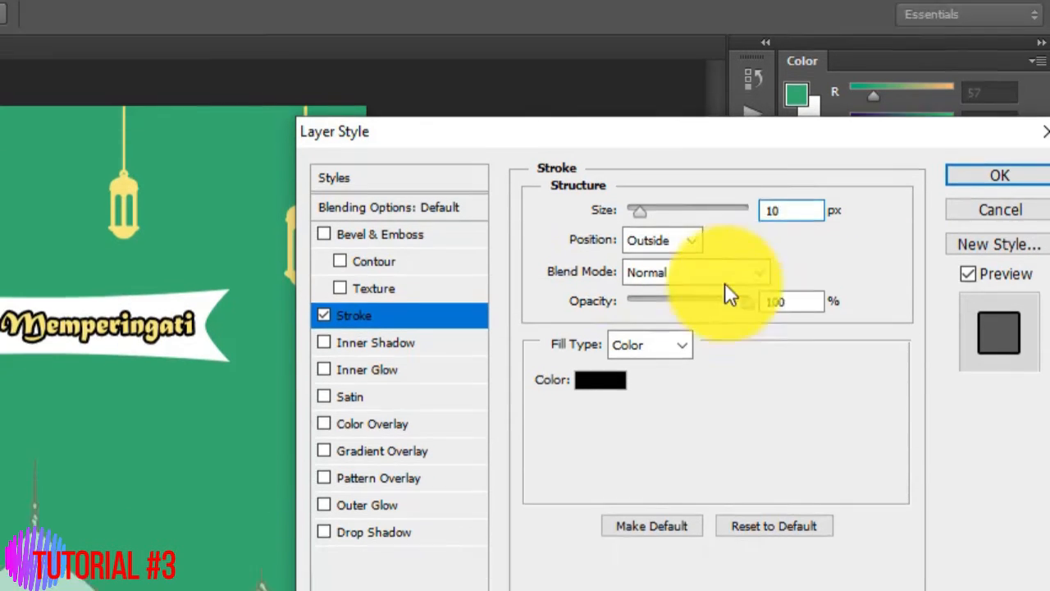
pyautogui.click(600, 422)
pyautogui.click(140, 504)
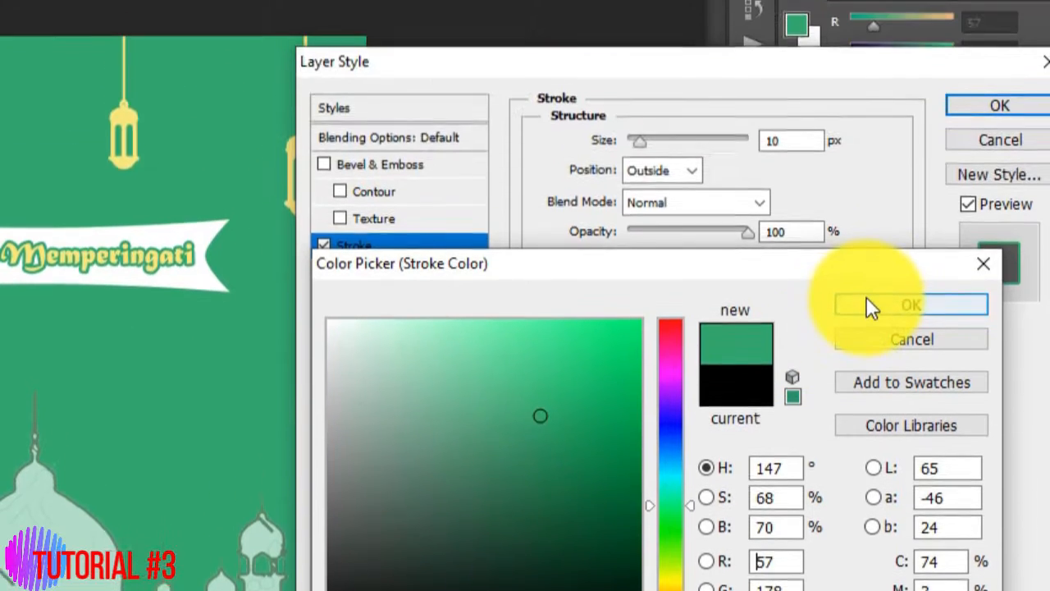
pyautogui.click(910, 124)
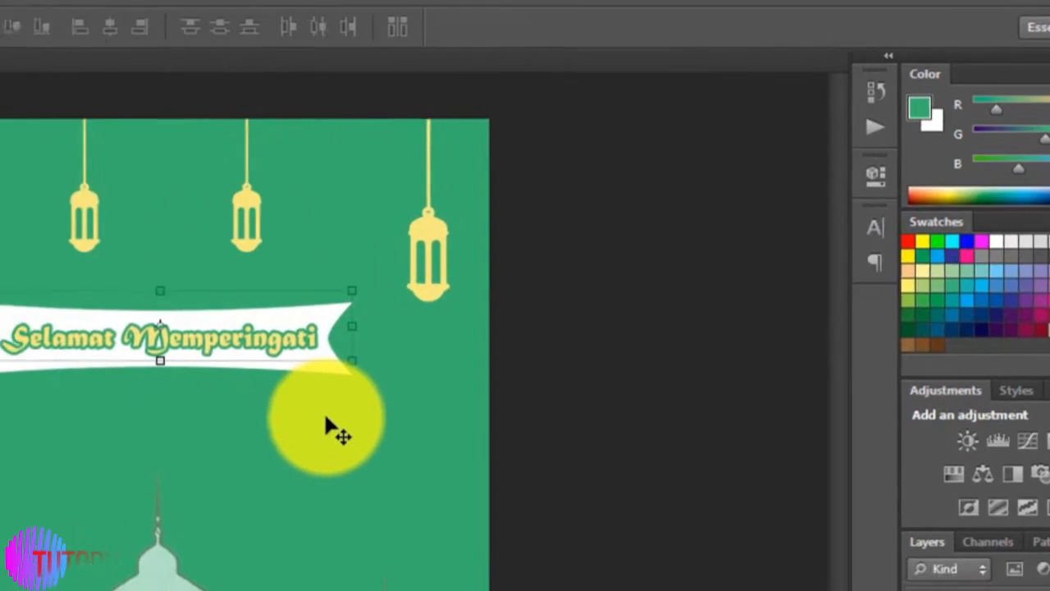
# Nudge the white banner shape slightly to the right.
pyautogui.click(206, 425)
pyautogui.press('Right')
pyautogui.press('Right')
pyautogui.press('Right')
pyautogui.press('Right')
pyautogui.press('Right')
pyautogui.press('Right')
pyautogui.press('Right')
pyautogui.press('Right')
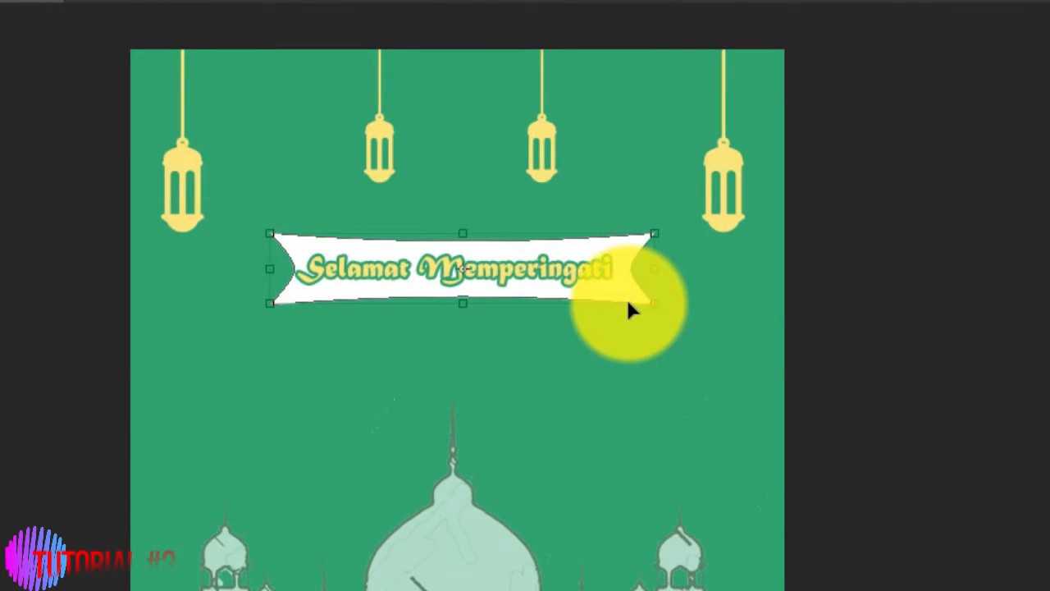
# Nudge the "Selamat Memperingati" text slightly right to centre it in the banner.
pyautogui.click(606, 271)
pyautogui.press('Right')
pyautogui.press('Right')
pyautogui.press('Right')
pyautogui.press('Right')
pyautogui.press('Right')
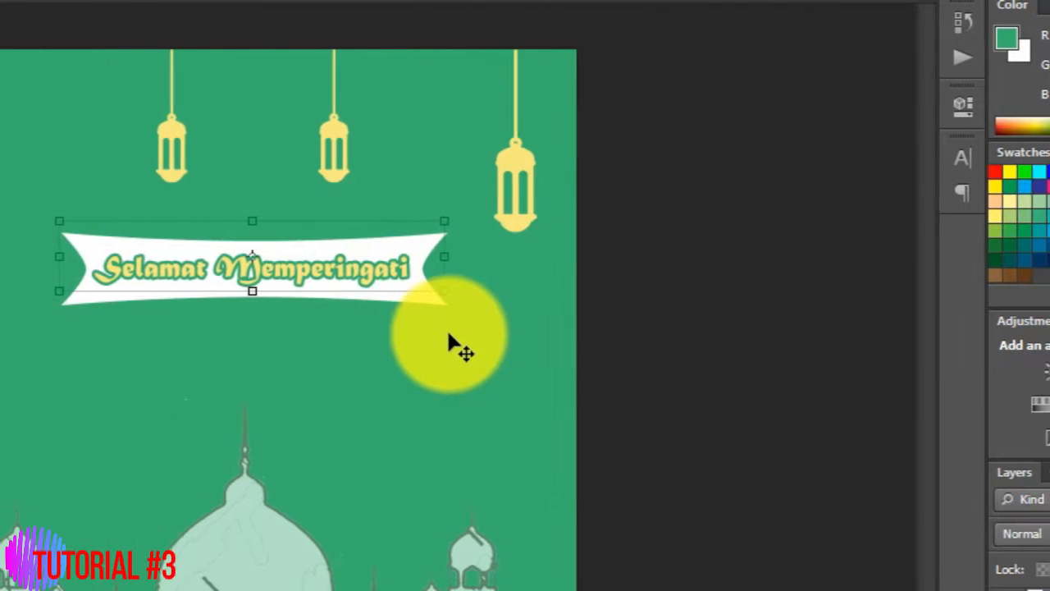
# Select the banner shape and its text layer together and move them up closer to the lanterns.
pyautogui.click(645, 341)
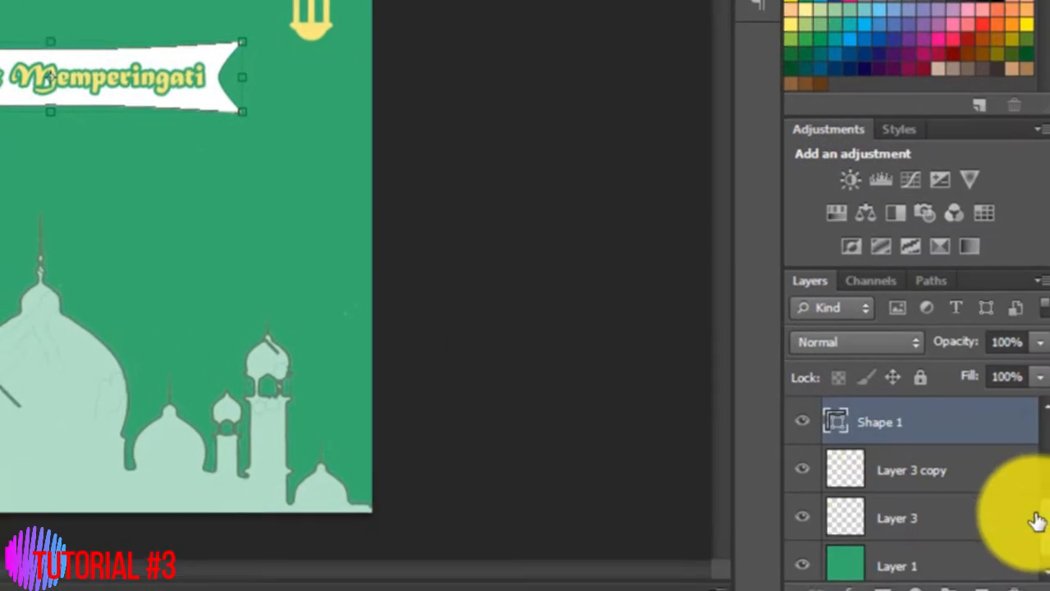
pyautogui.scroll(3, 1037, 521)
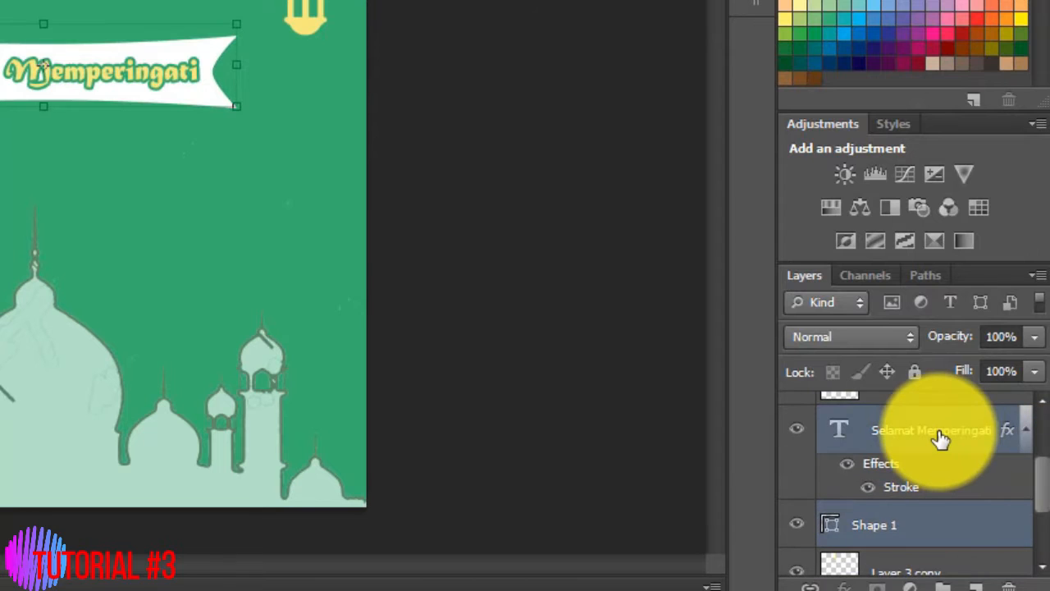
pyautogui.hotkey('shift', 'Up')
pyautogui.hotkey('shift', 'Up')
pyautogui.hotkey('shift', 'Up')
pyautogui.hotkey('shift', 'Up')
pyautogui.hotkey('shift', 'Up')
pyautogui.hotkey('shift', 'Up')
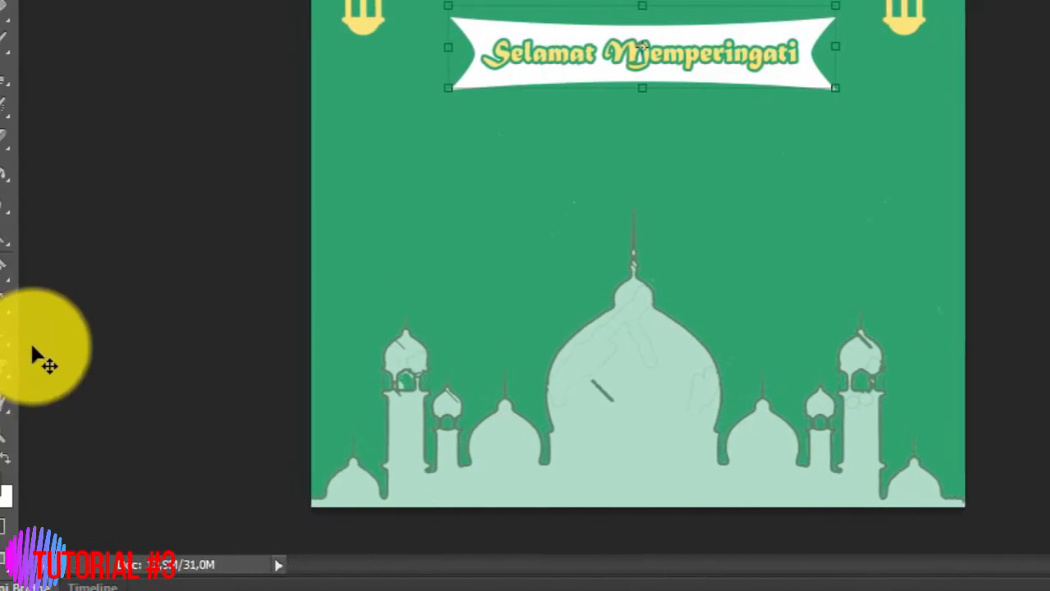
# Add the centred three-line text "Hari", "Maulid Nabi", "Muhammad SAW" below the banner and select all of it.
pyautogui.click(23, 302)
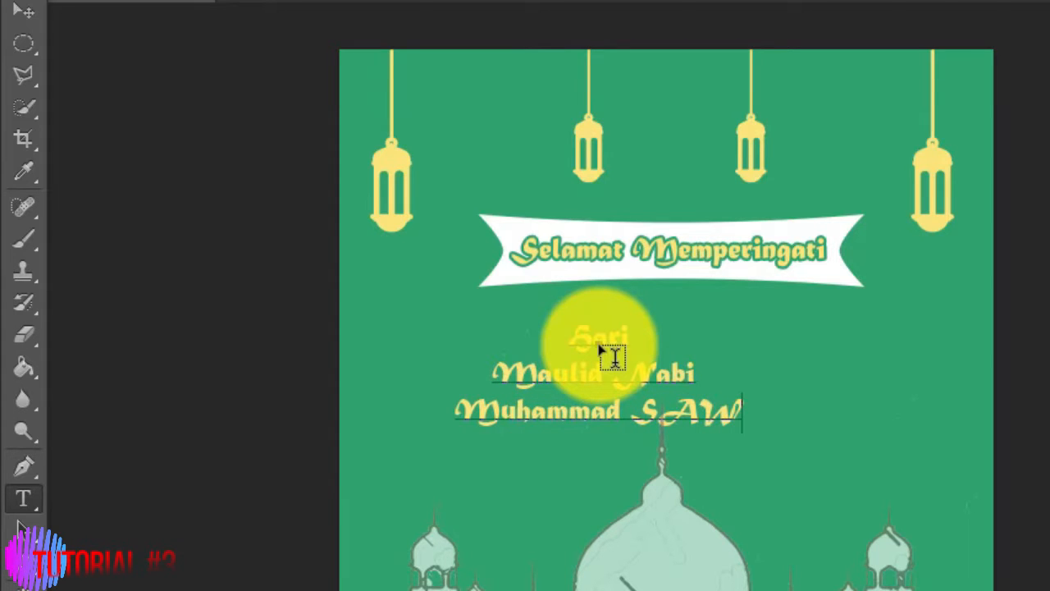
pyautogui.hotkey('ctrl', 'a')
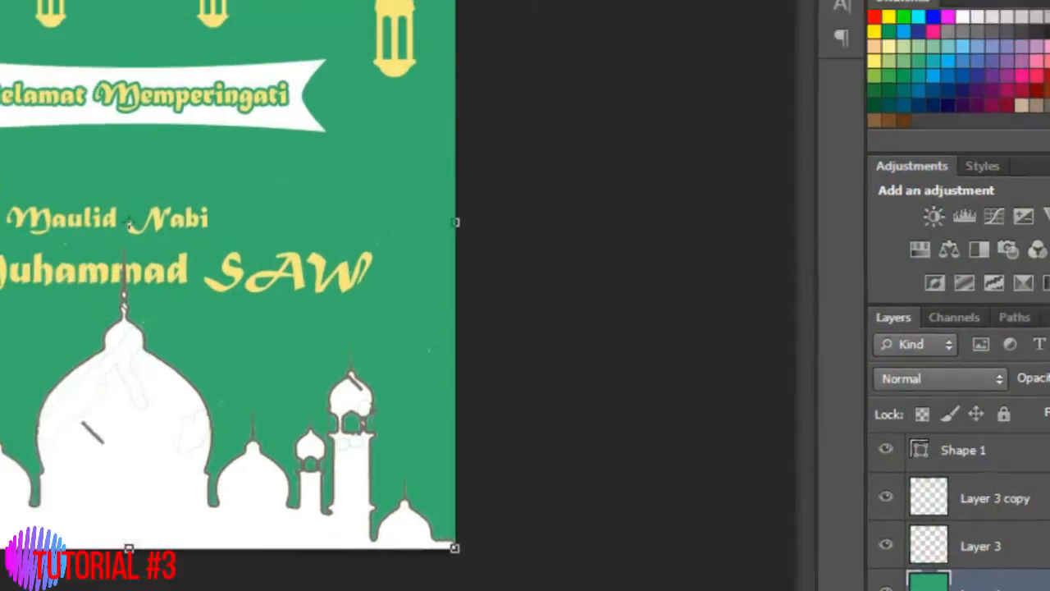
# Open the EA logo image from the Maulid nabi folder.
pyautogui.click(69, 16)
pyautogui.click(96, 64)
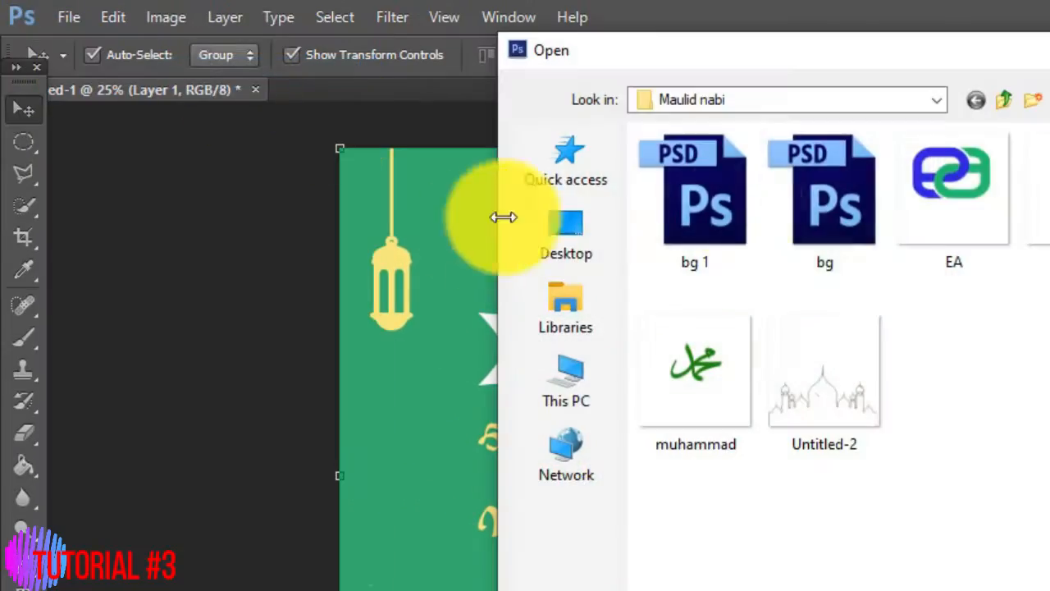
pyautogui.click(951, 192)
pyautogui.doubleClick(947, 185)
# Float the EA.png document, copy its logo into the Maulid poster and close EA.png.
pyautogui.moveTo(439, 92); pyautogui.dragTo(758, 192)
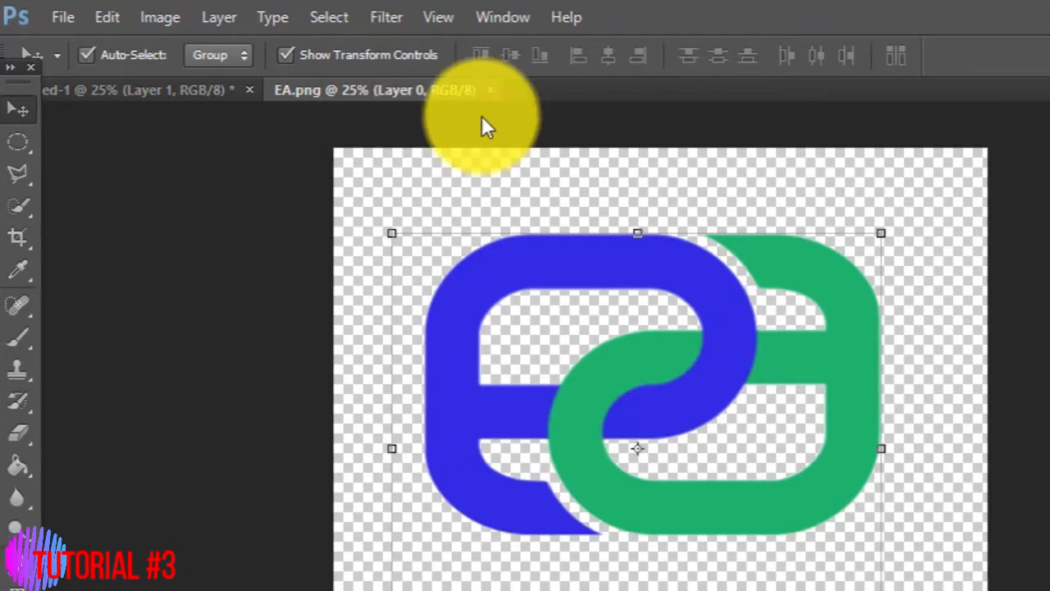
pyautogui.moveTo(510, 341); pyautogui.dragTo(41, 361)
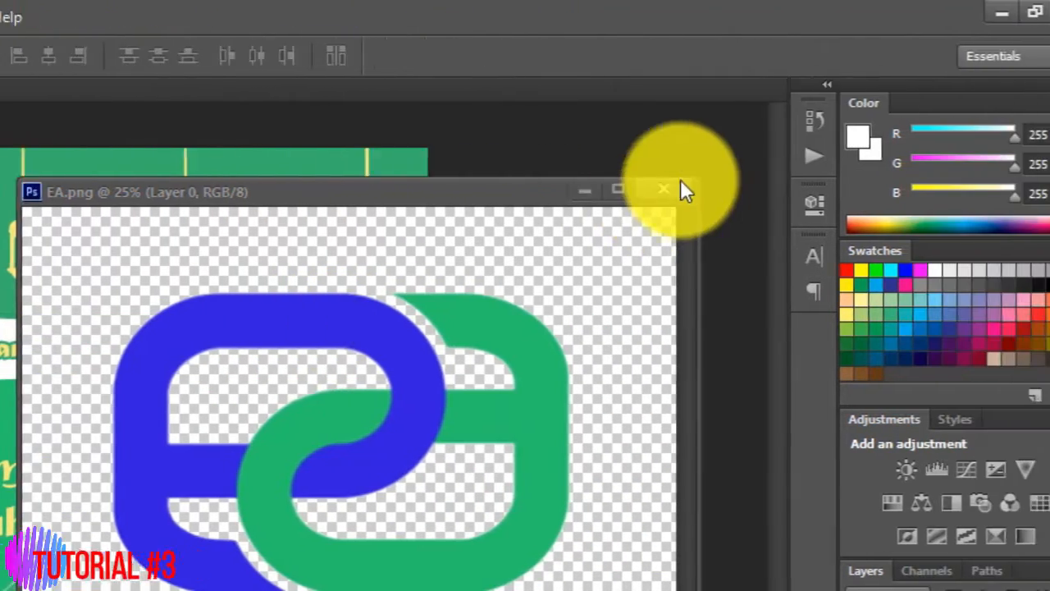
pyautogui.click(853, 188)
pyautogui.moveTo(471, 331); pyautogui.dragTo(753, 136)
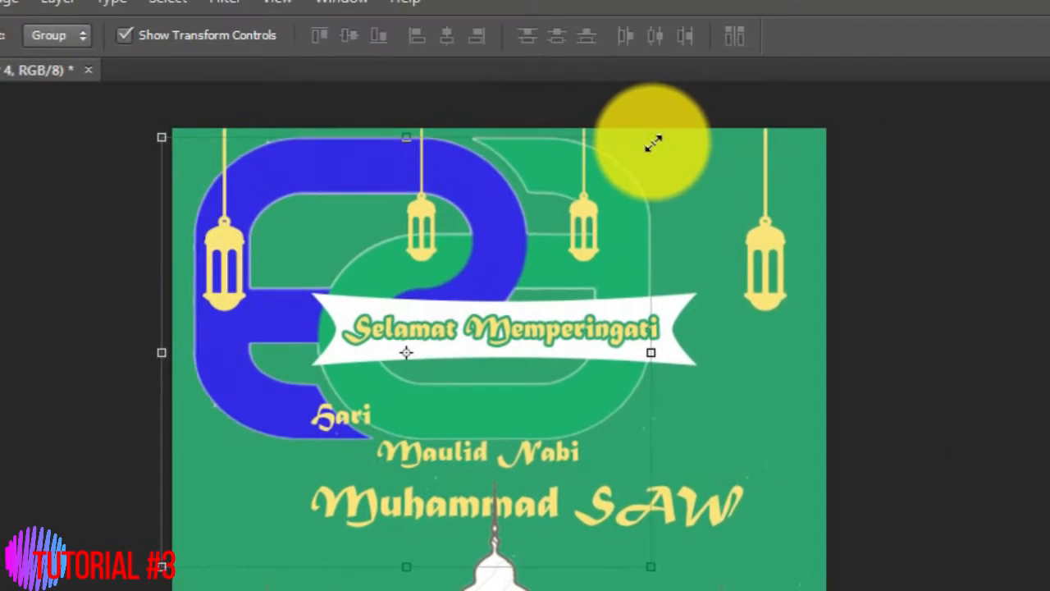
# Scale the logo to about 33% and place it between the two middle lanterns at the poster's upper edge.
pyautogui.moveTo(818, 59); pyautogui.dragTo(503, 337)
pyautogui.moveTo(293, 435); pyautogui.dragTo(273, 445)
pyautogui.moveTo(230, 479); pyautogui.dragTo(485, 185)
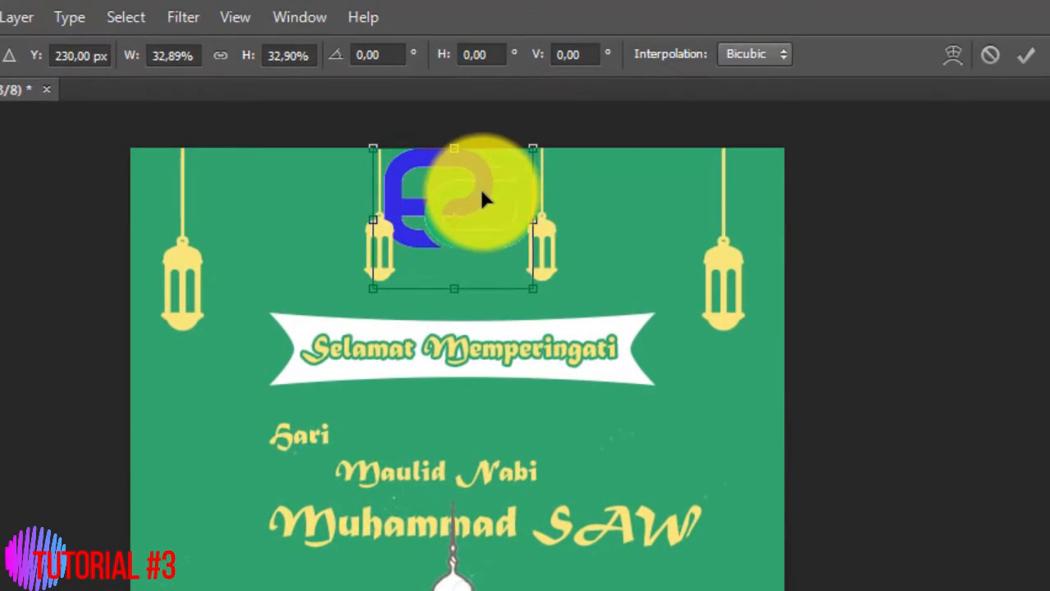
pyautogui.press('Return')
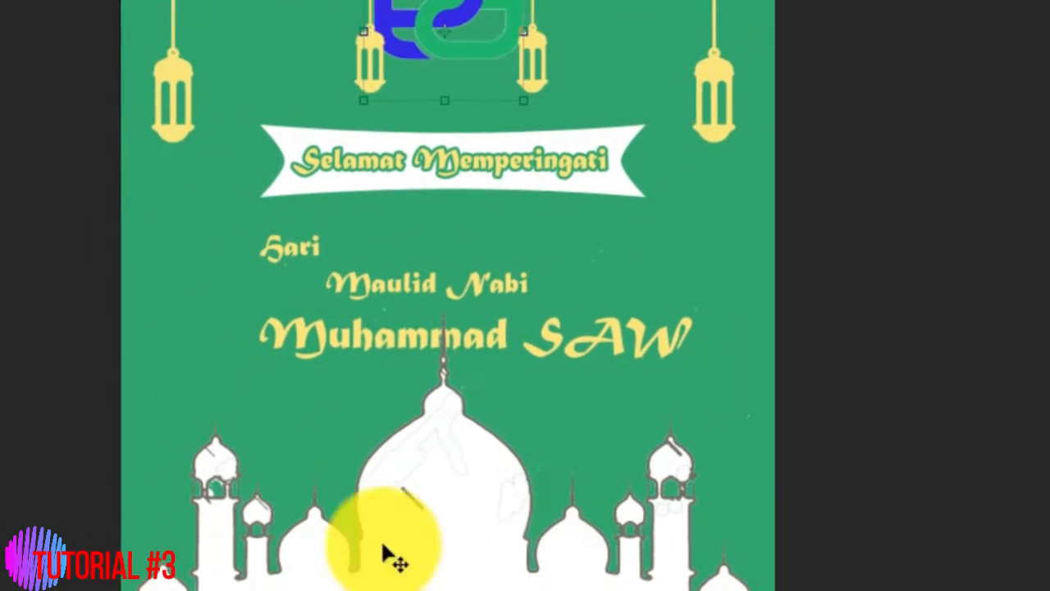
# Fill the mosque silhouette, including its small domes and towers, with light grey RGB 207, 202, 202.
pyautogui.click(446, 541)
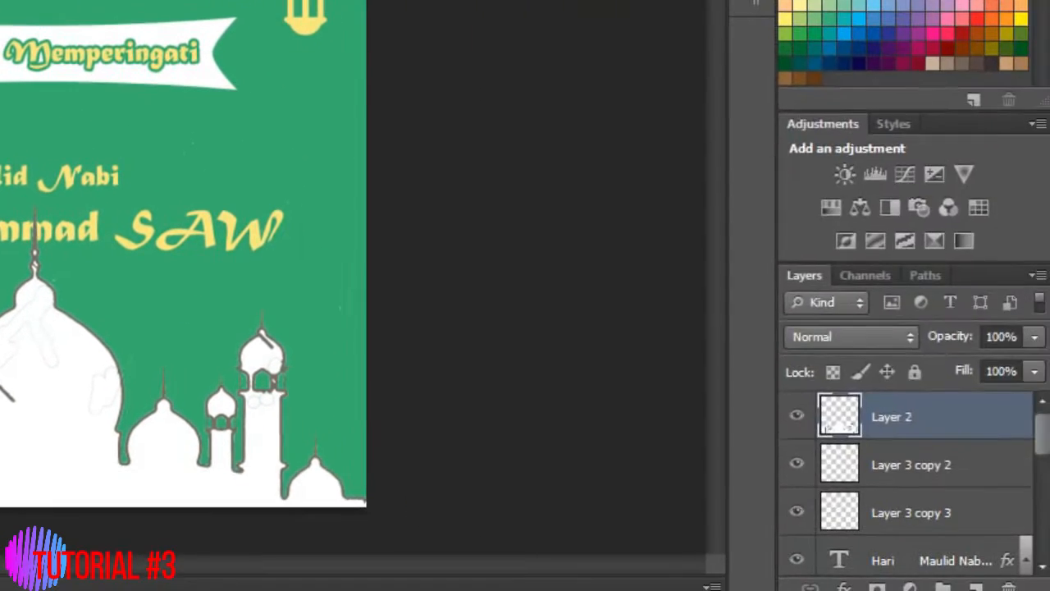
pyautogui.click(23, 361)
pyautogui.moveTo(335, 213); pyautogui.dragTo(333, 195)
pyautogui.click(927, 120)
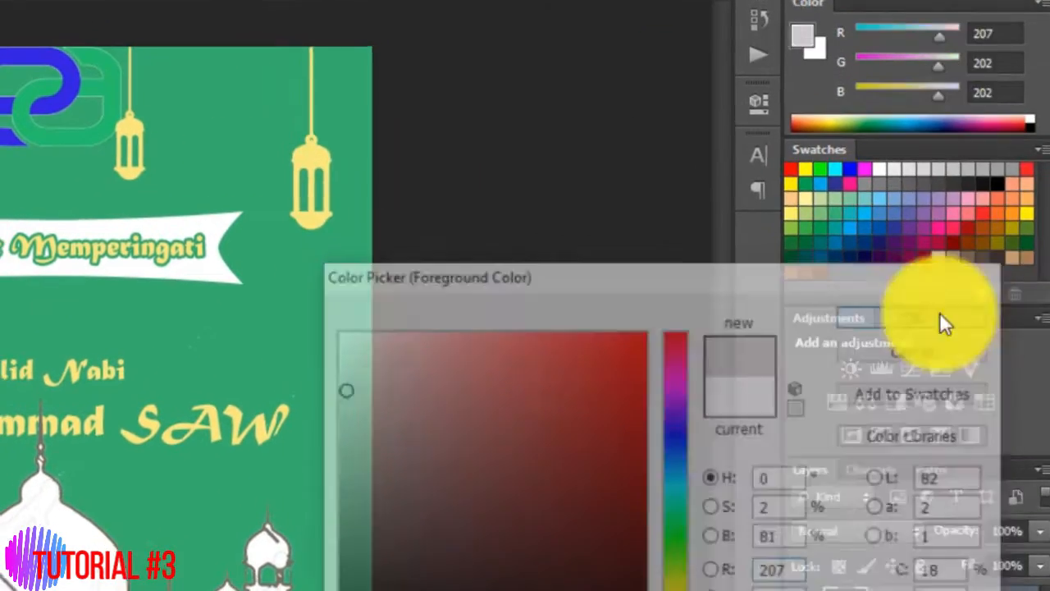
pyautogui.click(38, 562)
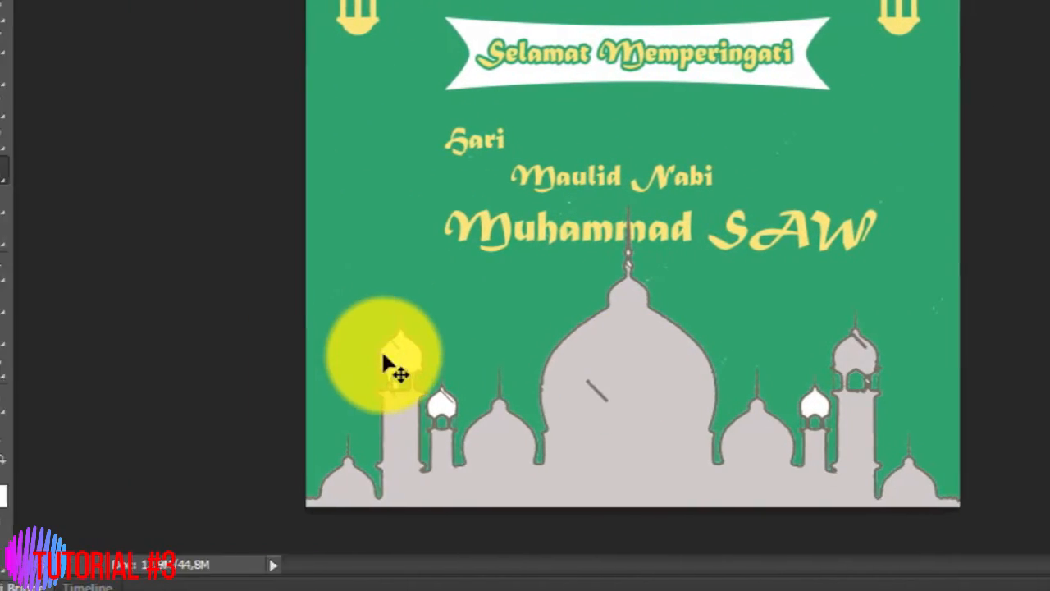
pyautogui.click(397, 360)
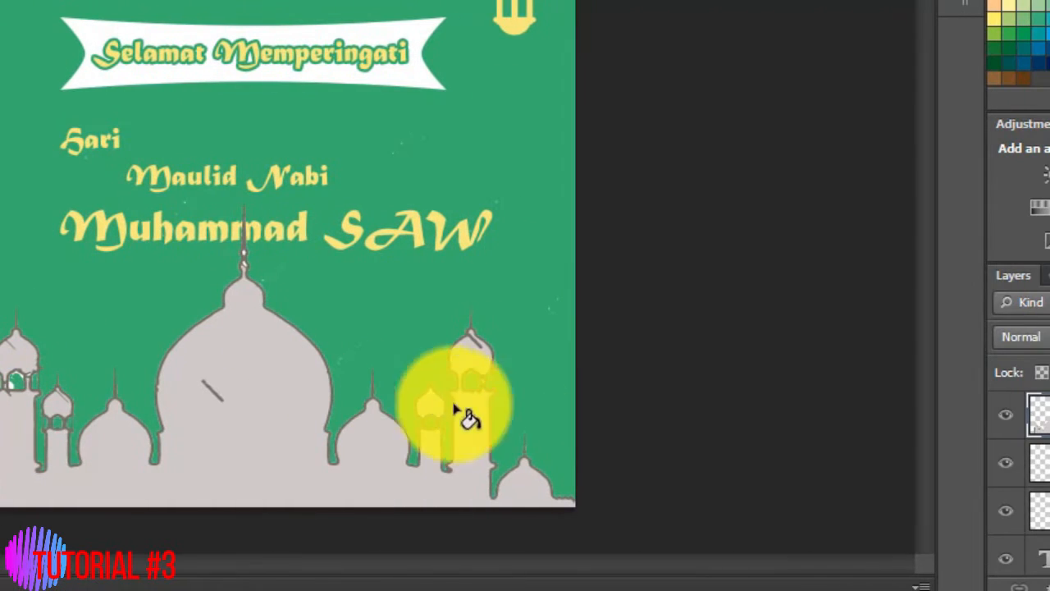
pyautogui.click(455, 408)
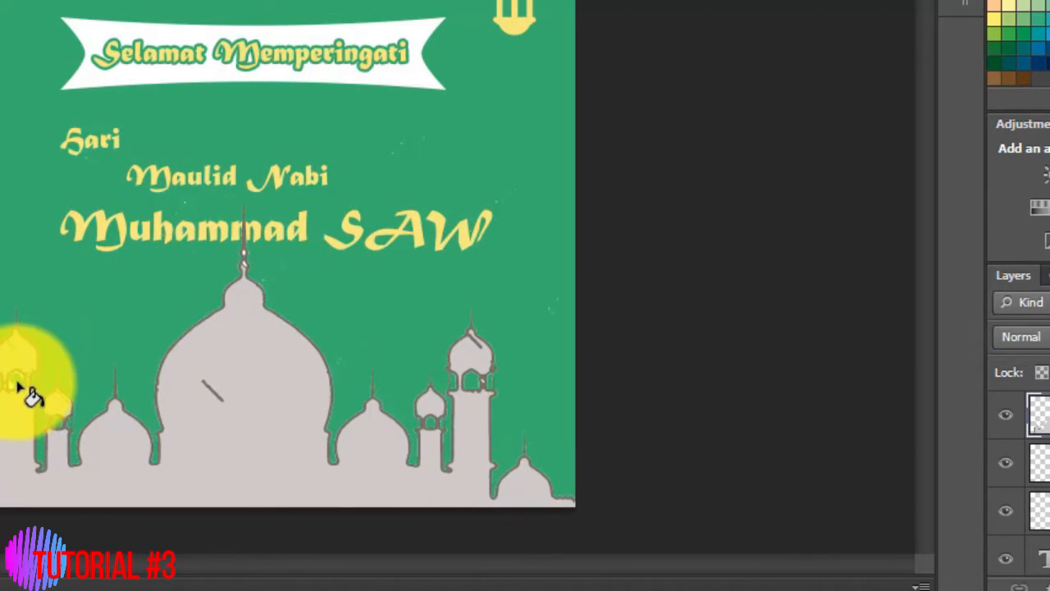
# Fill the green background layer with the same light grey.
pyautogui.scroll(-5, 1031, 410)
pyautogui.click(915, 568)
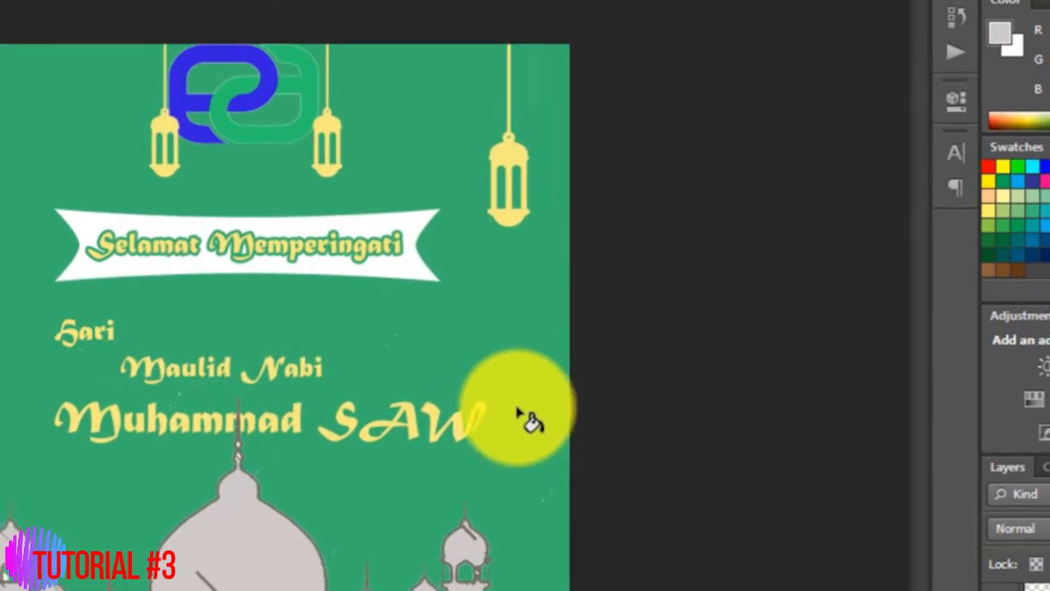
pyautogui.click(518, 412)
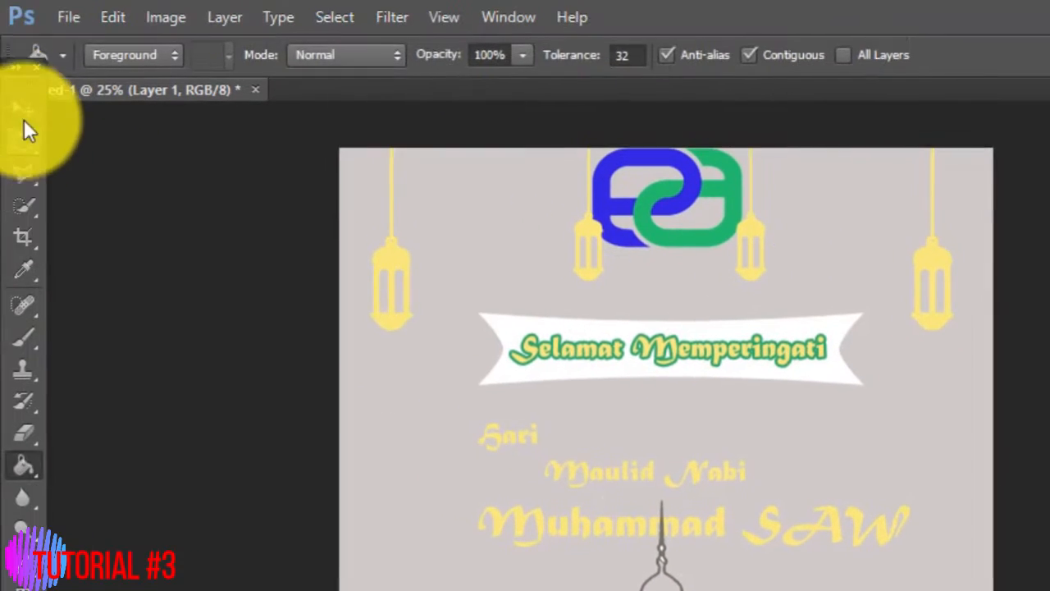
# Reduce the mosque layer's height to about 72% from its upper edge and apply the transformation.
pyautogui.click(24, 117)
pyautogui.click(508, 408)
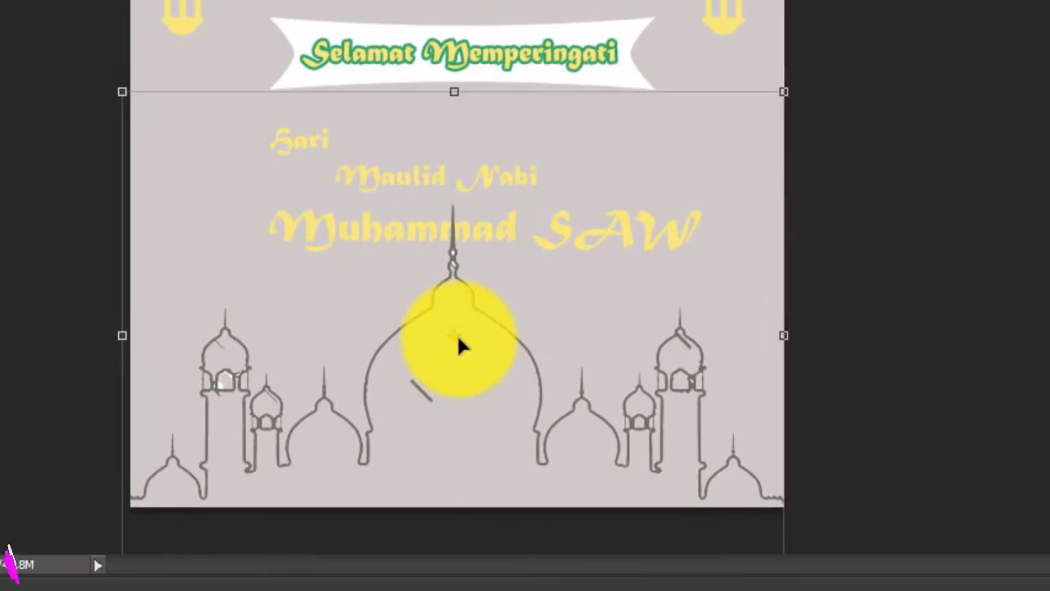
pyautogui.moveTo(505, 167); pyautogui.dragTo(529, 293)
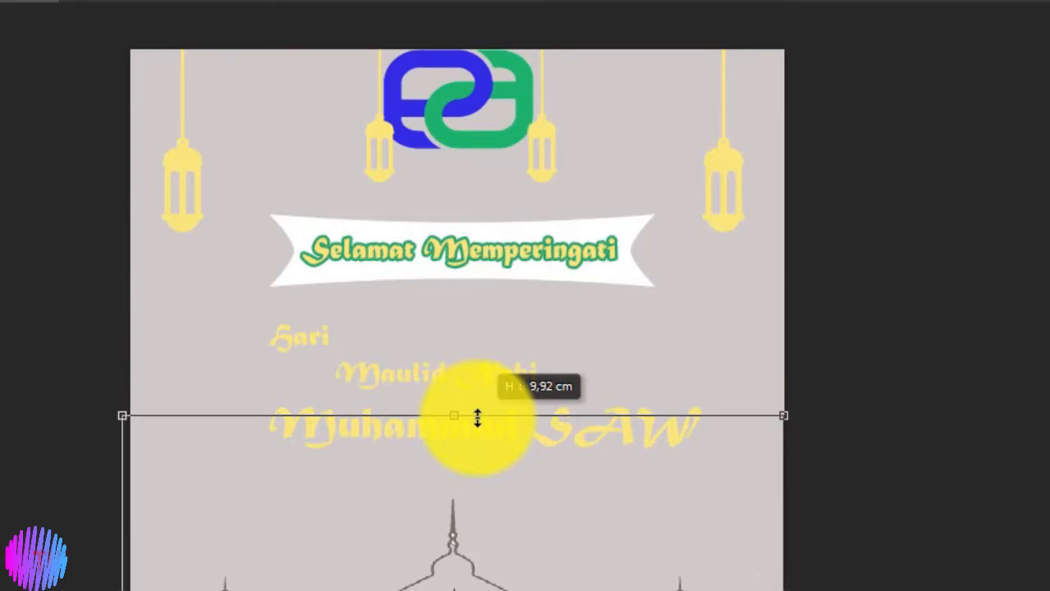
pyautogui.moveTo(477, 417); pyautogui.dragTo(462, 393)
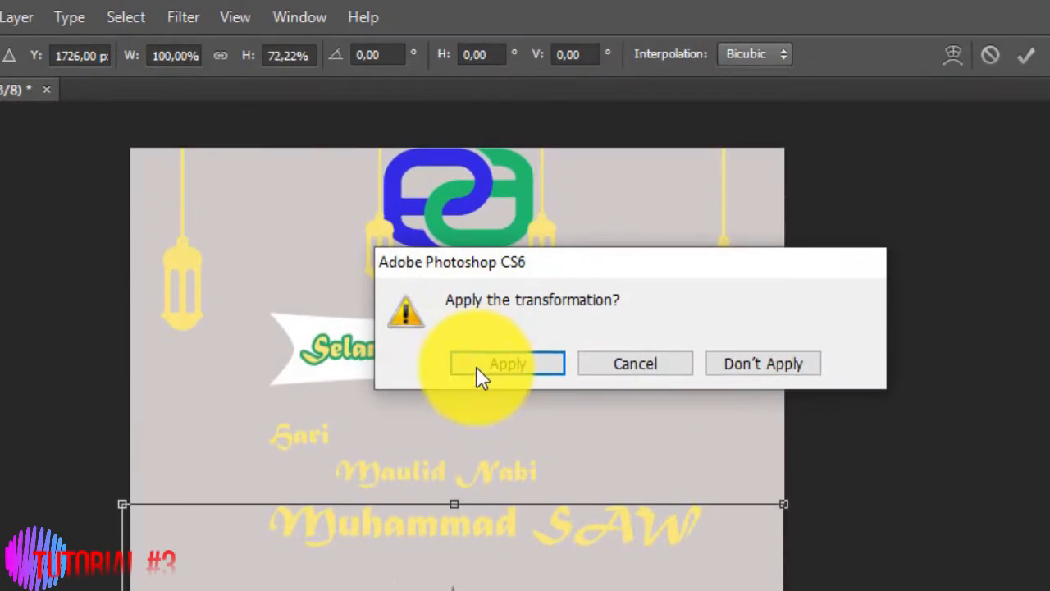
pyautogui.click(476, 373)
# Move the logo into the poster's upper-left corner and scale it down to about 58%.
pyautogui.click(459, 205)
pyautogui.moveTo(459, 201); pyautogui.dragTo(210, 511)
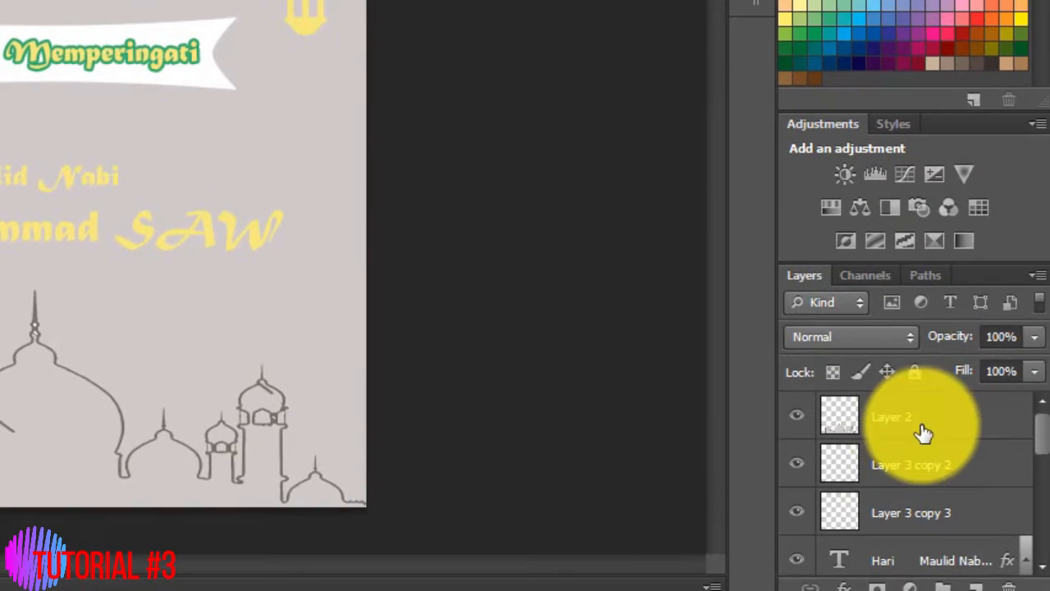
pyautogui.moveTo(922, 429); pyautogui.dragTo(956, 543)
pyautogui.click(385, 255)
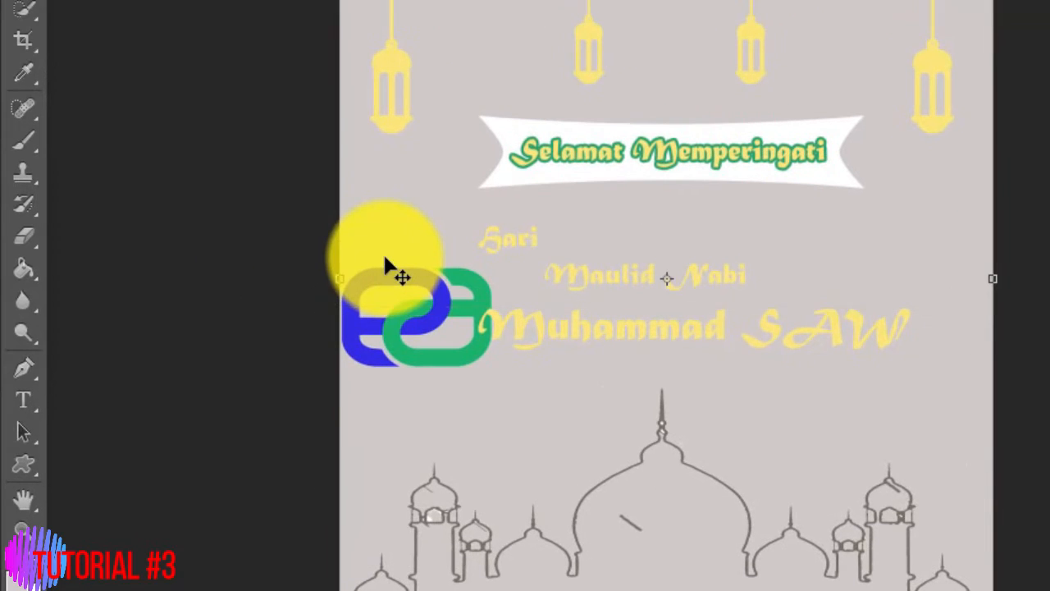
pyautogui.moveTo(388, 282); pyautogui.dragTo(450, 16)
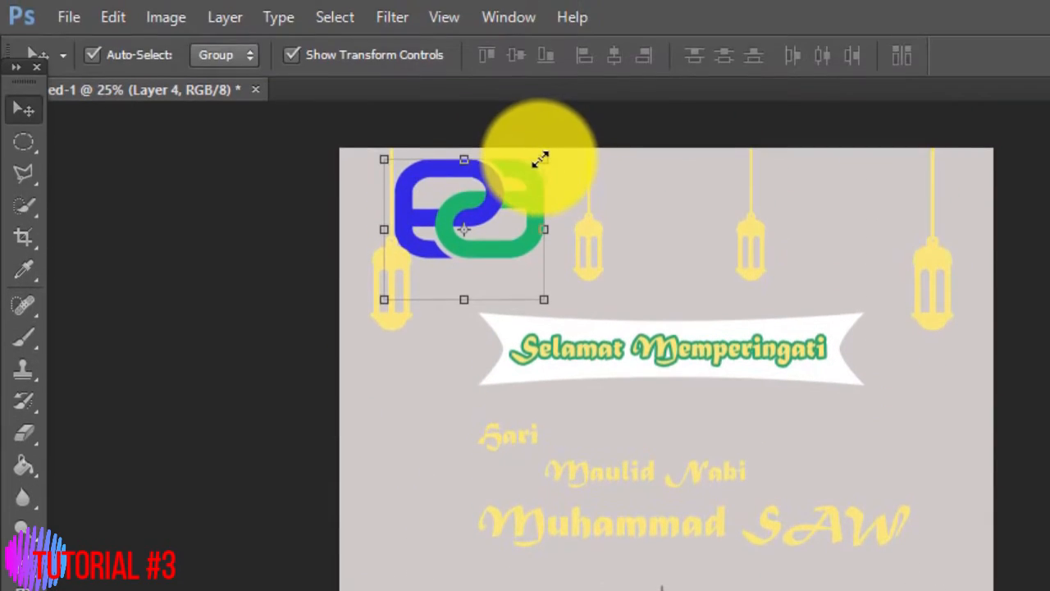
pyautogui.moveTo(540, 158); pyautogui.dragTo(405, 180)
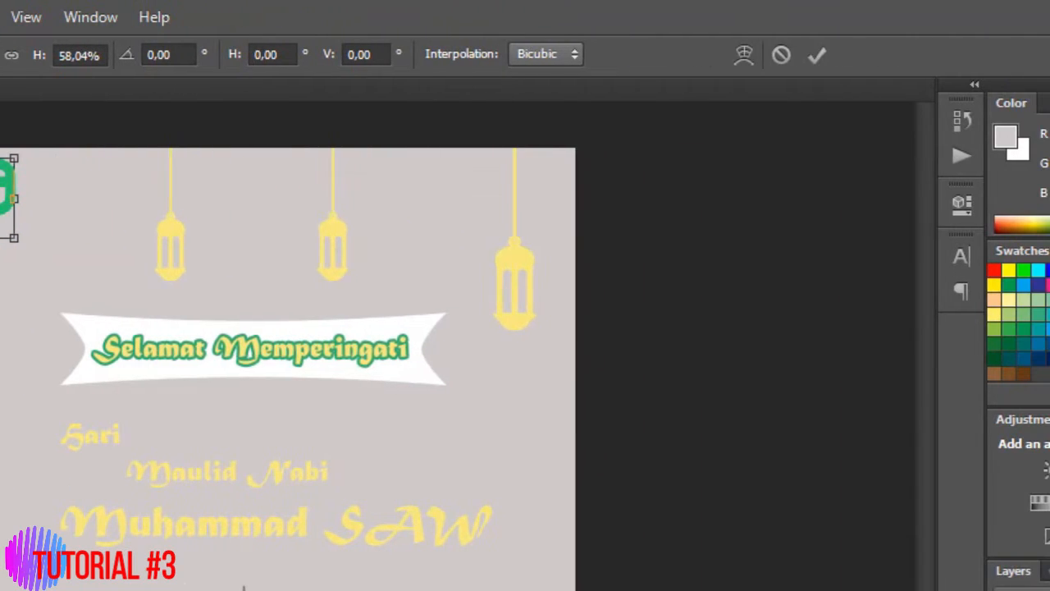
pyautogui.click(23, 108)
pyautogui.press('Return')
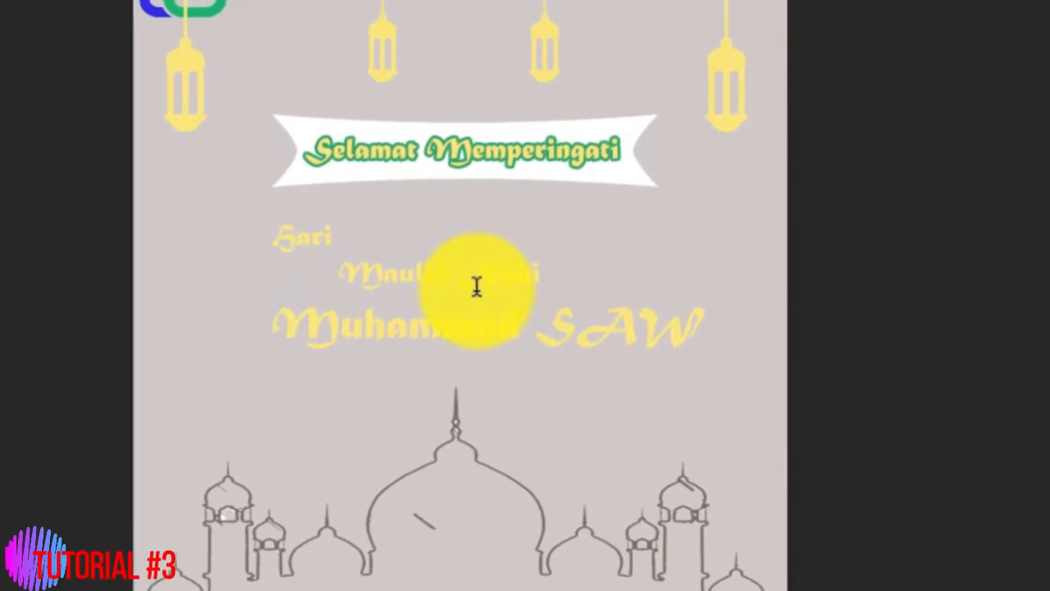
# Delete the "Hari" line from the title text below the banner.
pyautogui.moveTo(583, 153); pyautogui.dragTo(426, 130)
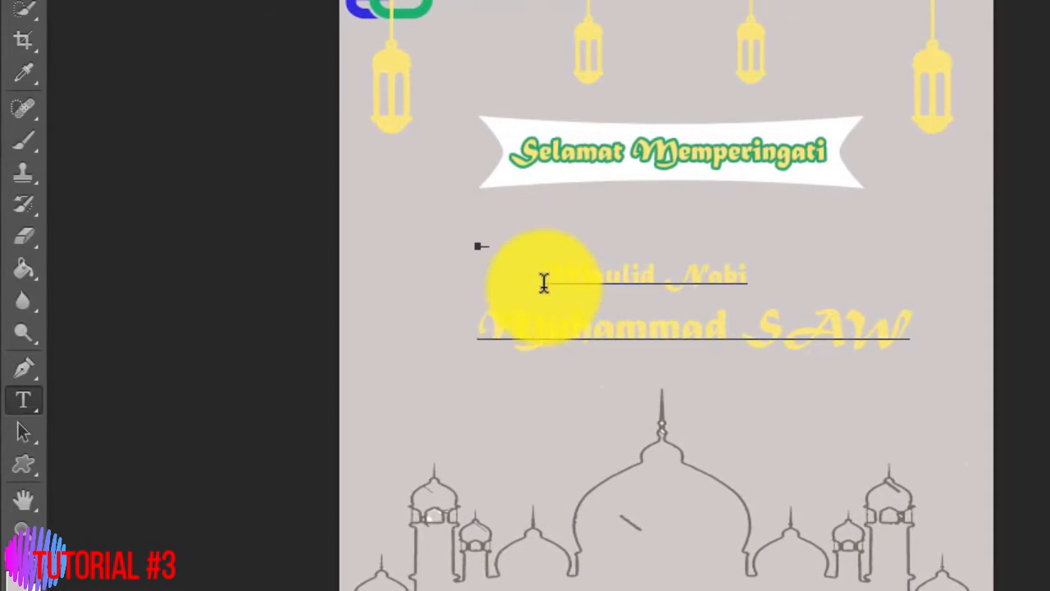
pyautogui.press('BackSpace')
pyautogui.press('BackSpace')
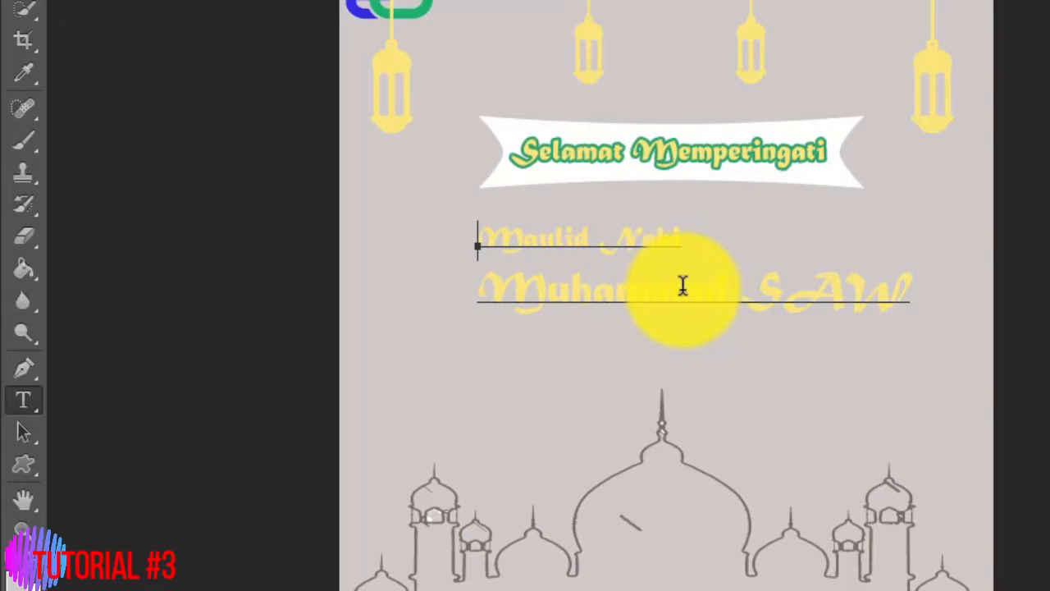
# Recolour the "Maulid Nabi Muhammad SAW" text black and move it to the centre below the banner.
pyautogui.hotkey('ctrl', 'a')
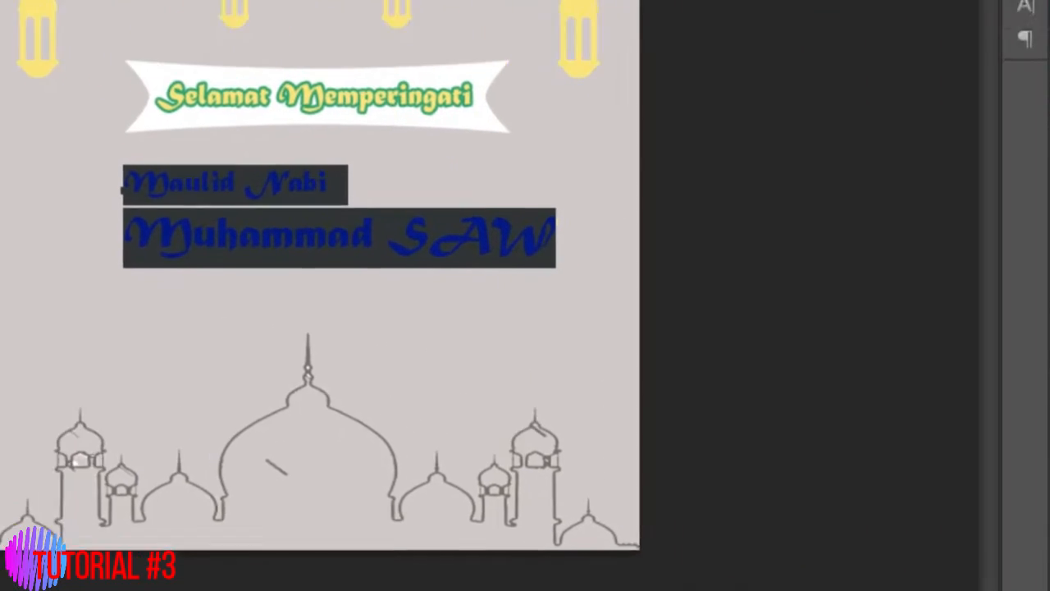
pyautogui.click(587, 2)
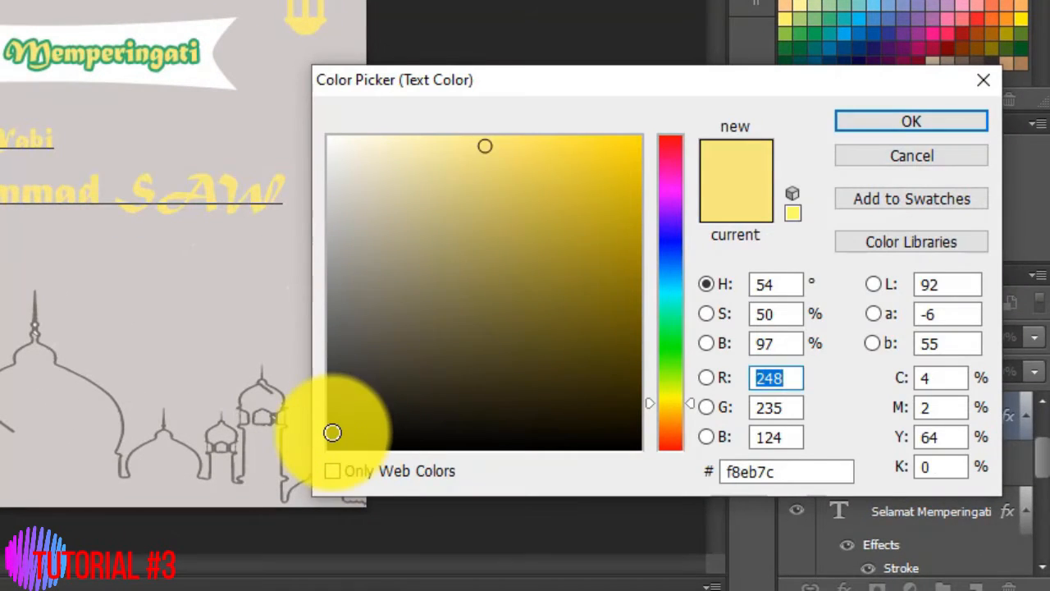
pyautogui.click(332, 432)
pyautogui.click(876, 155)
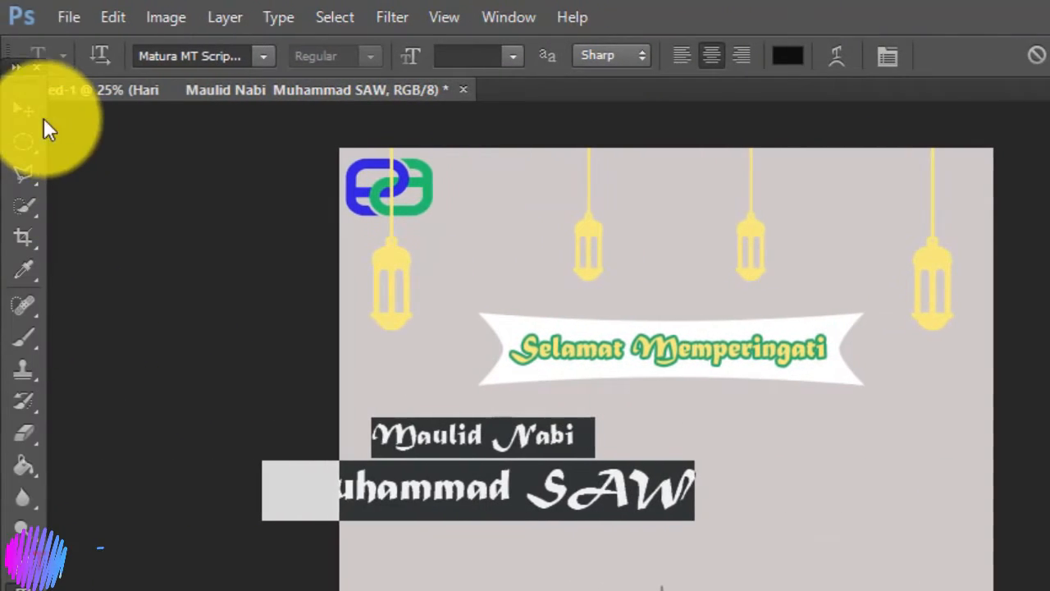
pyautogui.click(23, 115)
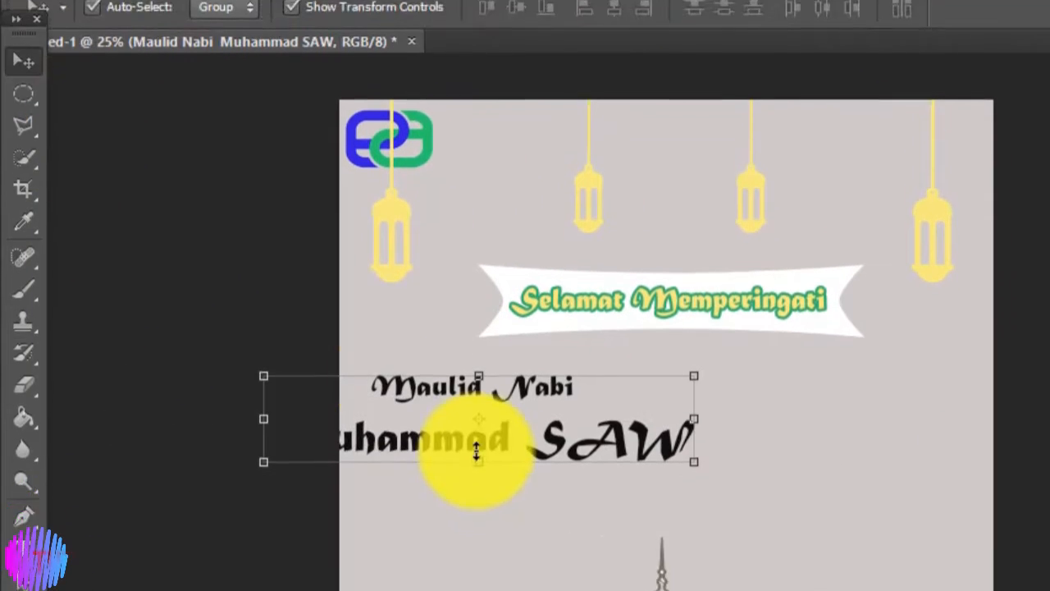
pyautogui.moveTo(454, 296); pyautogui.dragTo(607, 301)
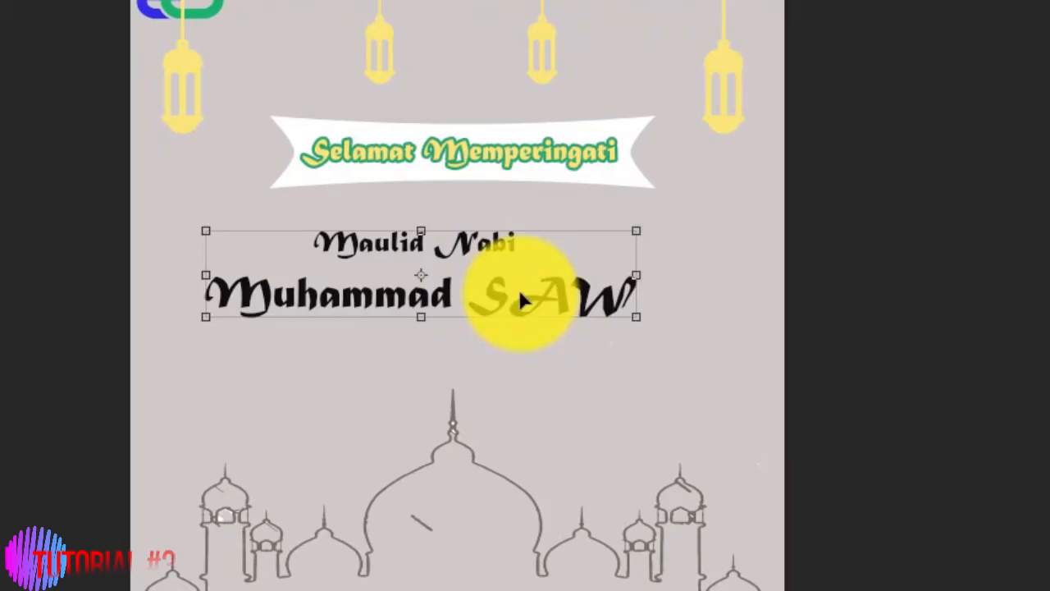
pyautogui.moveTo(730, 291); pyautogui.dragTo(765, 357)
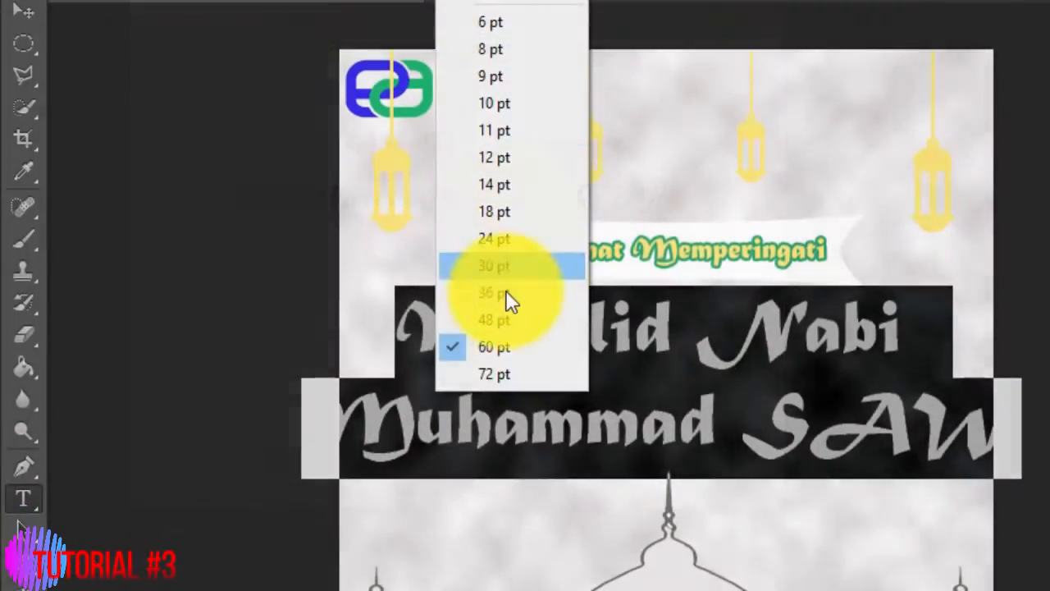
# Set the title text size to 48 pt and move the text slightly down between the banner and the mosque.
pyautogui.click(506, 300)
pyautogui.click(510, 33)
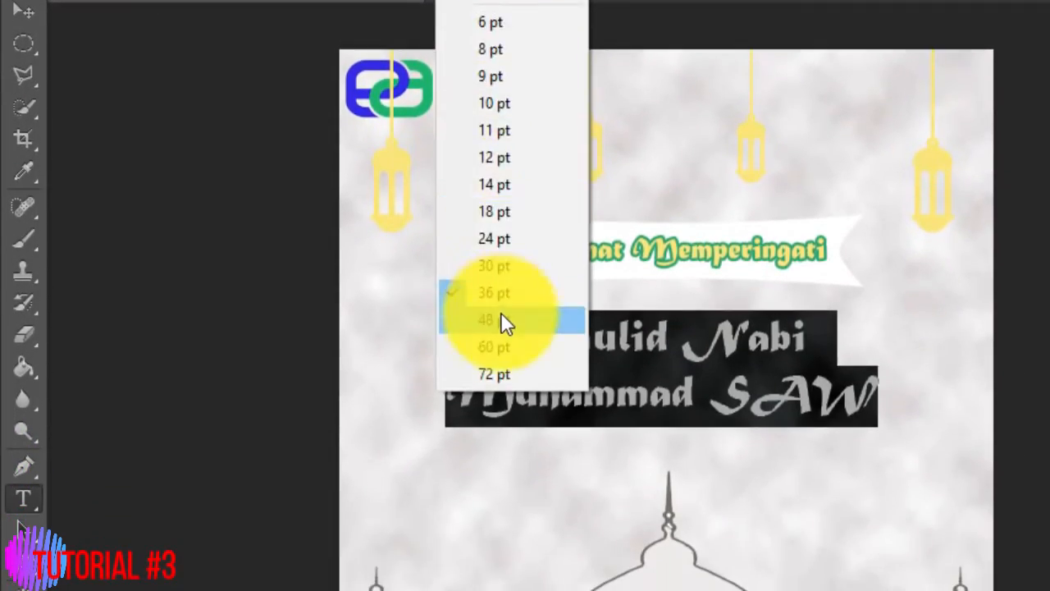
pyautogui.click(499, 321)
pyautogui.click(23, 27)
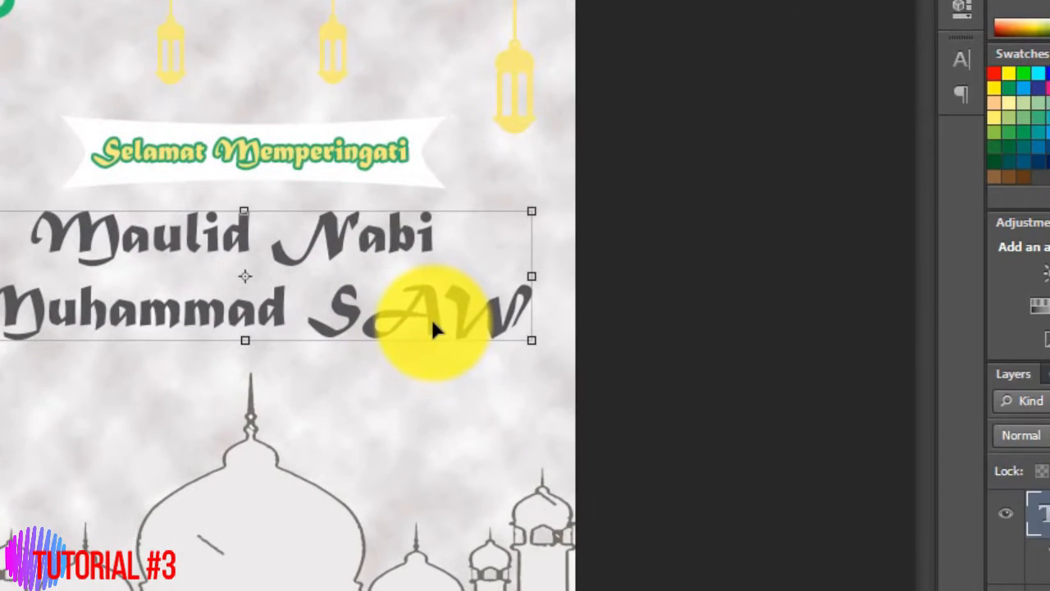
pyautogui.moveTo(432, 324); pyautogui.dragTo(427, 354)
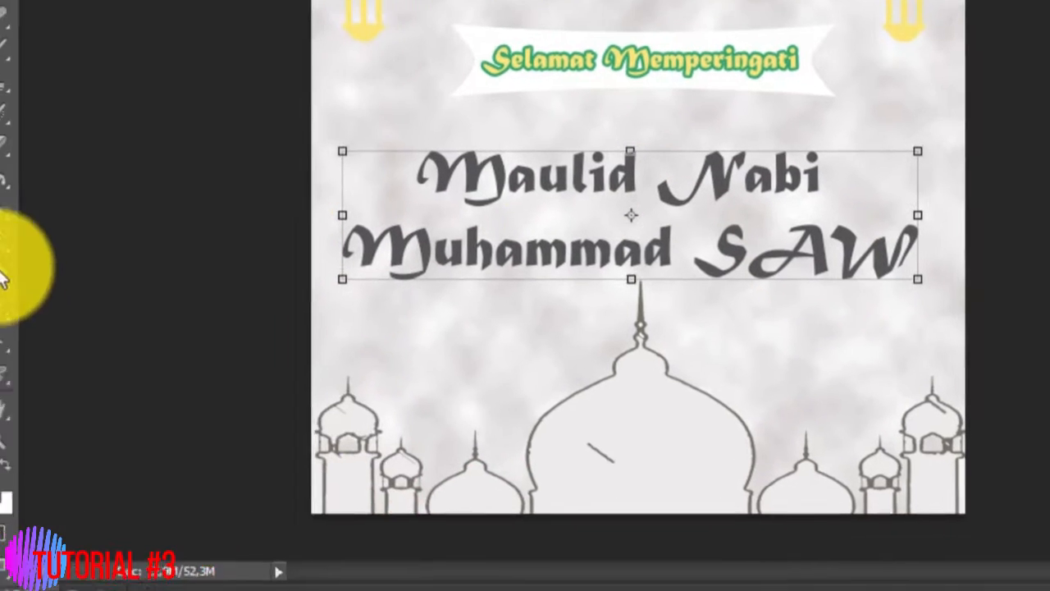
# Try to retype the word "Muhammad" in the title in capital letters.
pyautogui.click(23, 300)
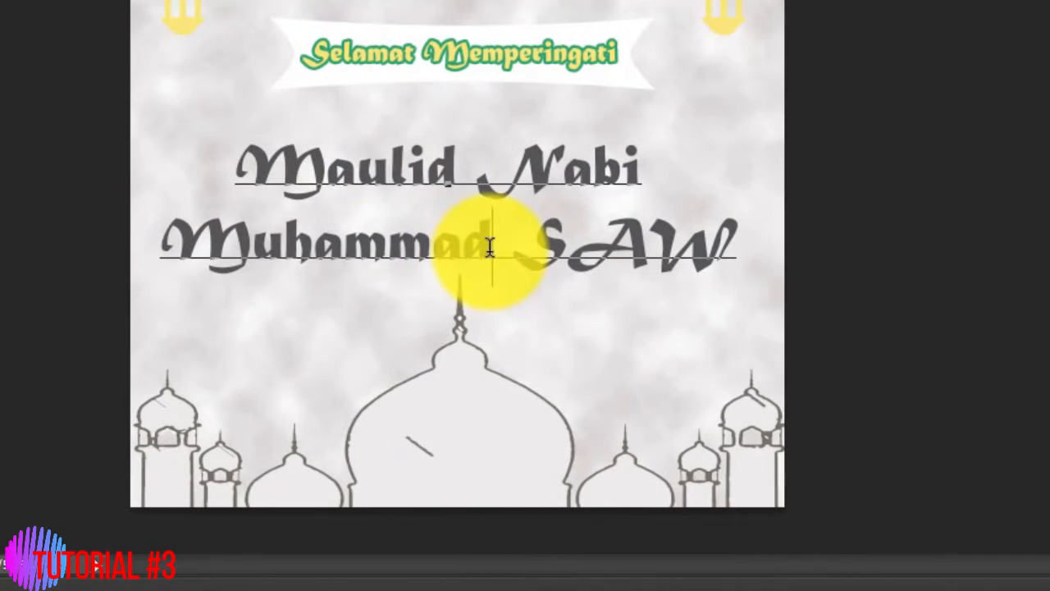
pyautogui.moveTo(544, 248); pyautogui.dragTo(307, 249)
pyautogui.write('UH')
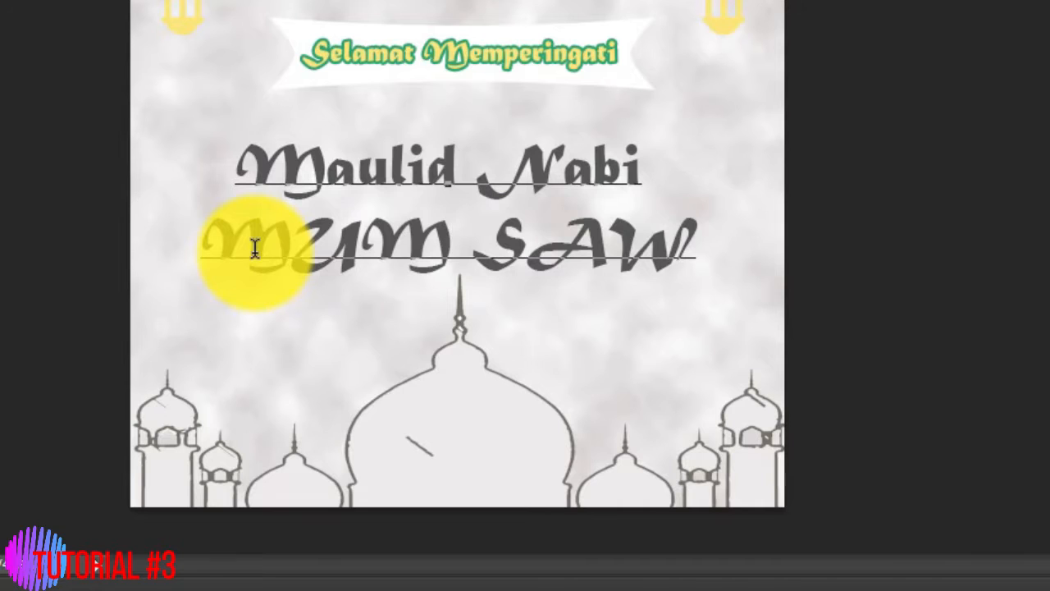
pyautogui.hotkey('ctrl', 'z')
pyautogui.click(563, 166)
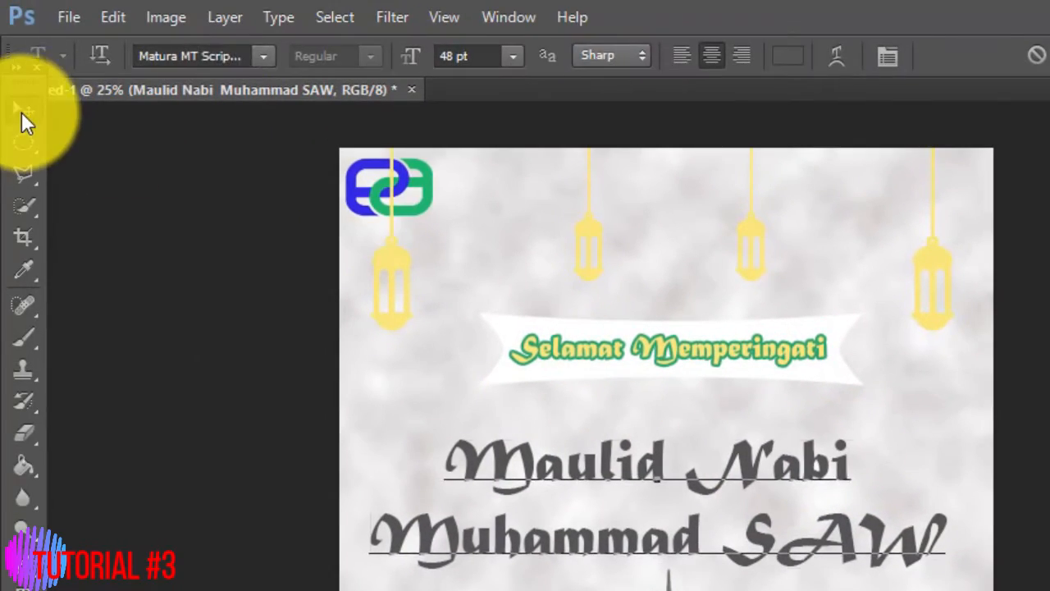
# Leave text editing and open the calligraphy image muhammad.png.
pyautogui.click(22, 112)
pyautogui.click(67, 18)
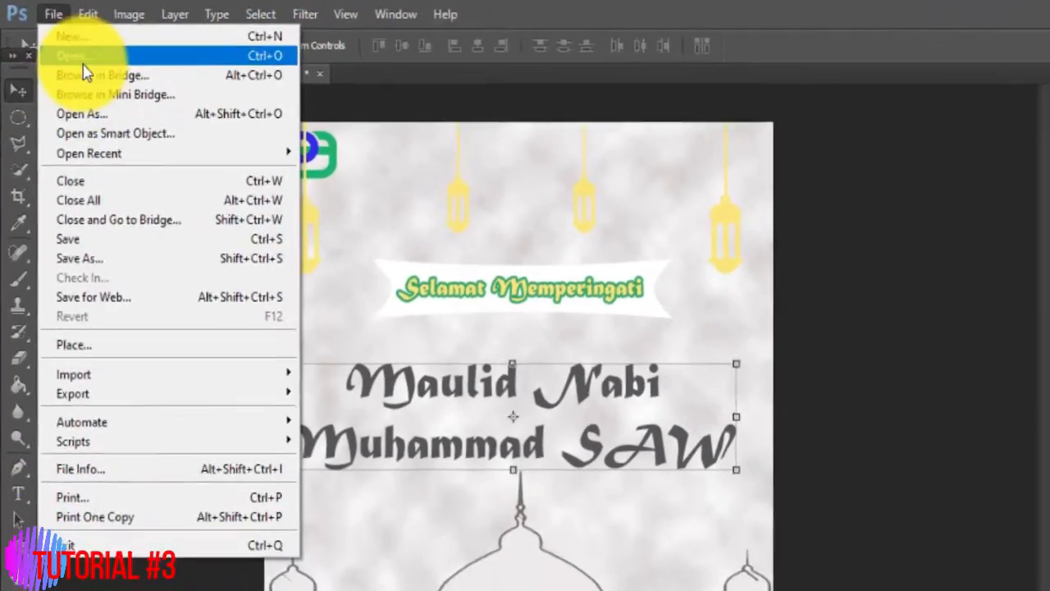
pyautogui.click(88, 67)
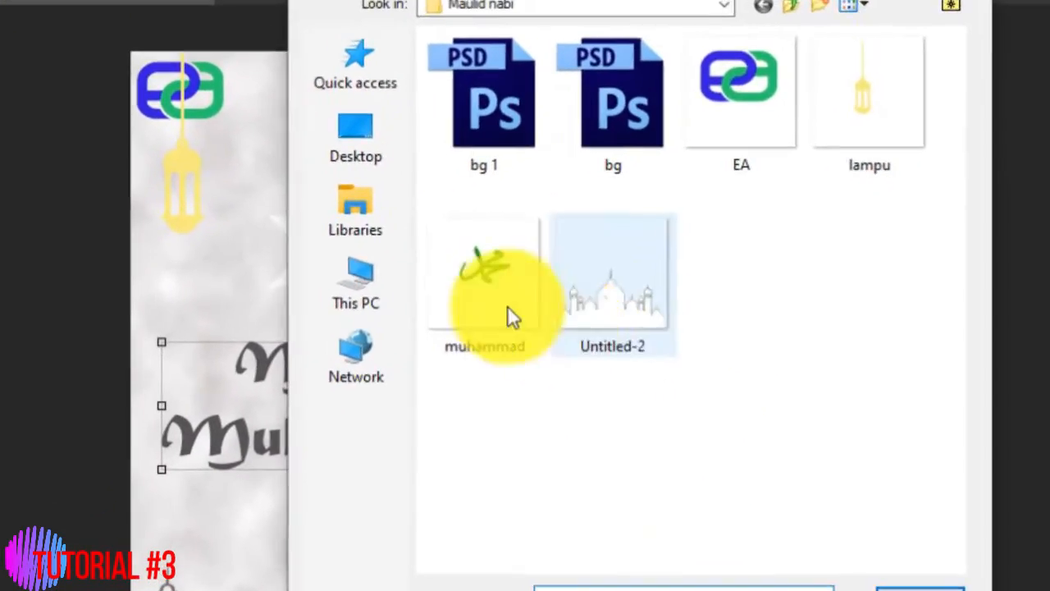
pyautogui.doubleClick(426, 324)
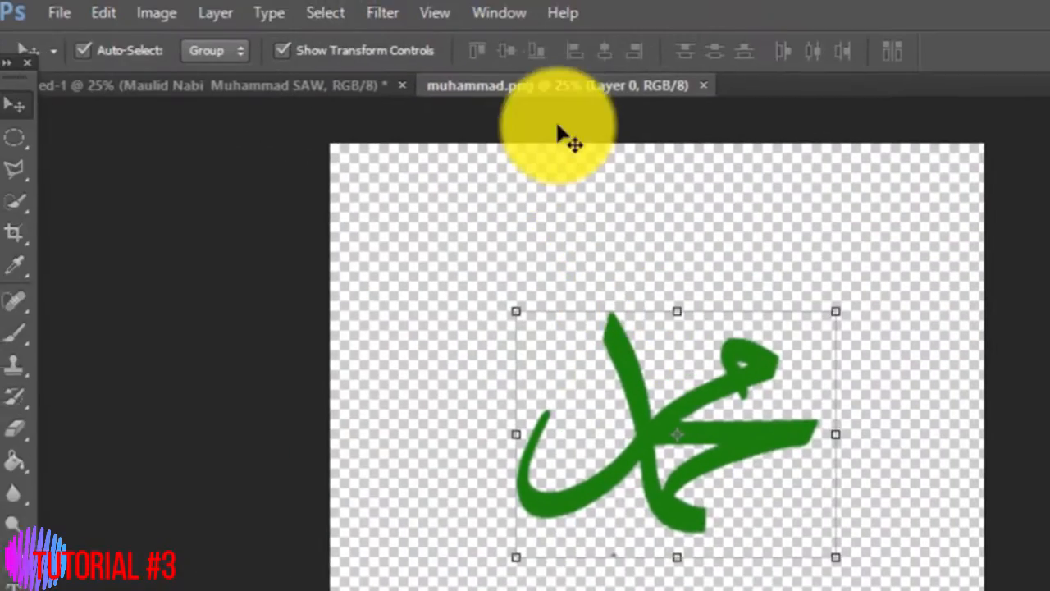
# Copy the green calligraphy from muhammad.png onto the poster and close the source image.
pyautogui.moveTo(642, 86); pyautogui.dragTo(829, 138)
pyautogui.moveTo(922, 374); pyautogui.dragTo(529, 426)
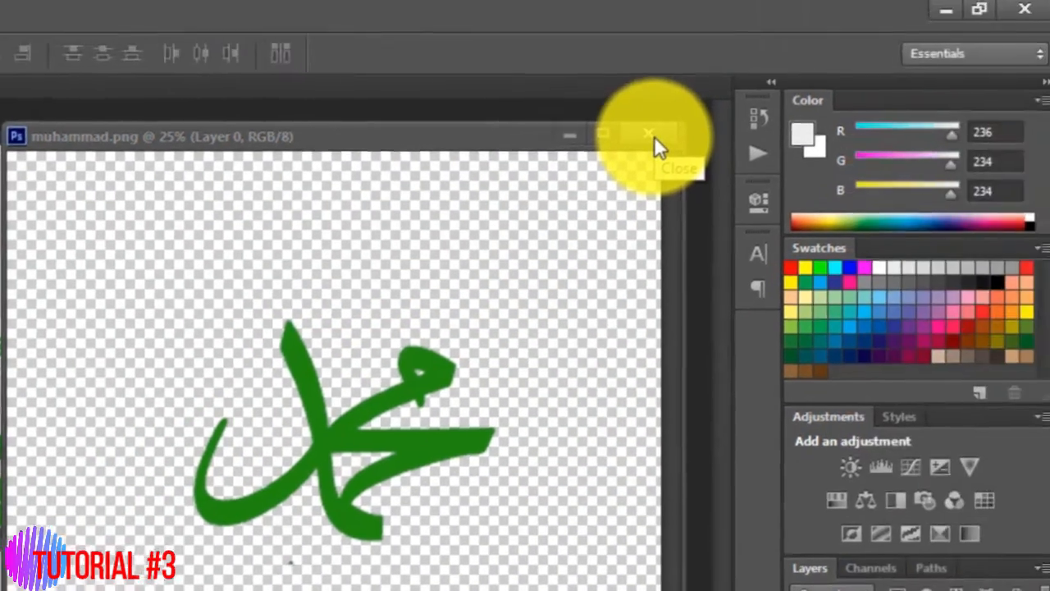
pyautogui.click(848, 43)
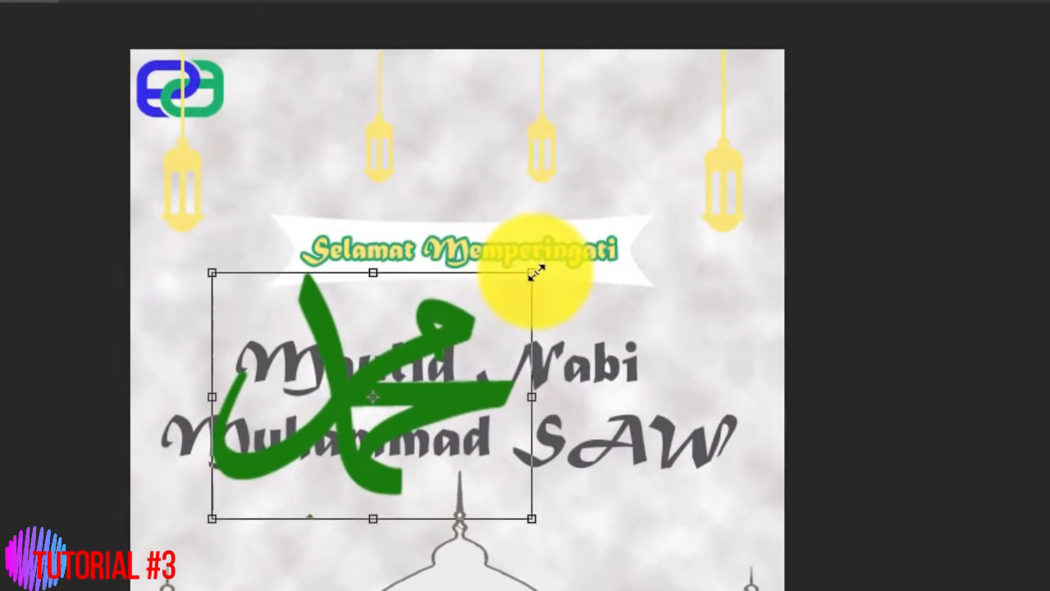
# Shrink the green calligraphy and place it at the poster's left edge, just above the title text.
pyautogui.moveTo(464, 247); pyautogui.dragTo(360, 360)
pyautogui.moveTo(426, 379); pyautogui.dragTo(427, 379)
pyautogui.moveTo(371, 418); pyautogui.dragTo(805, 293)
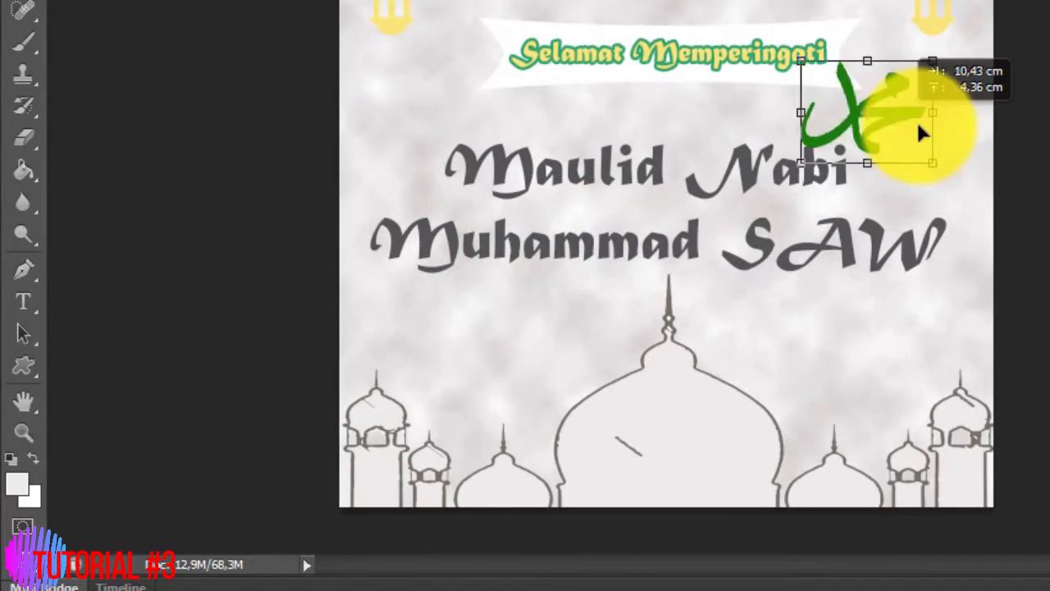
pyautogui.moveTo(953, 160); pyautogui.dragTo(442, 100)
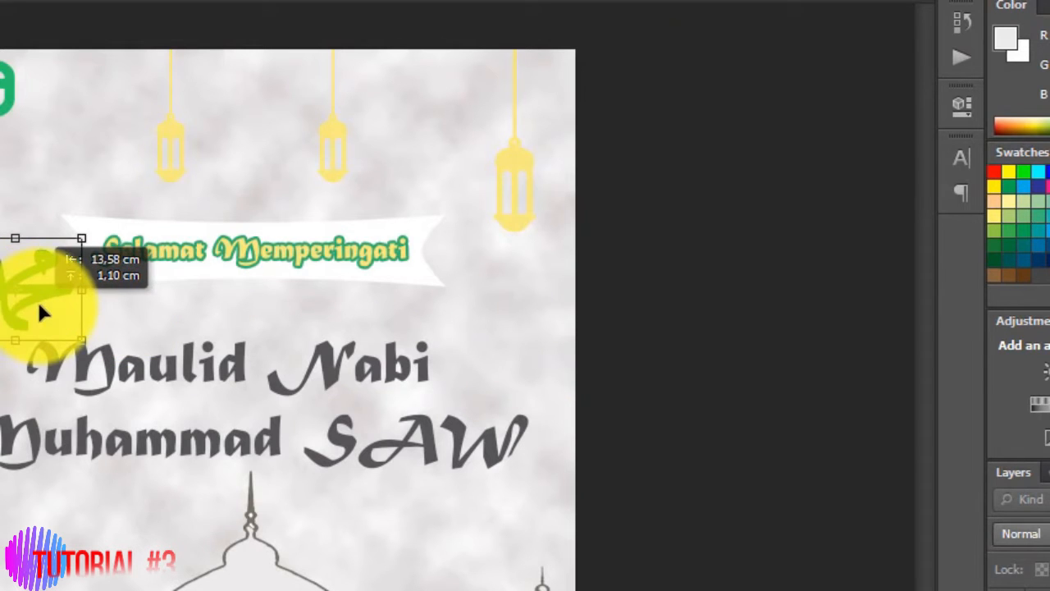
pyautogui.moveTo(37, 302); pyautogui.dragTo(42, 314)
pyautogui.moveTo(81, 250); pyautogui.dragTo(58, 265)
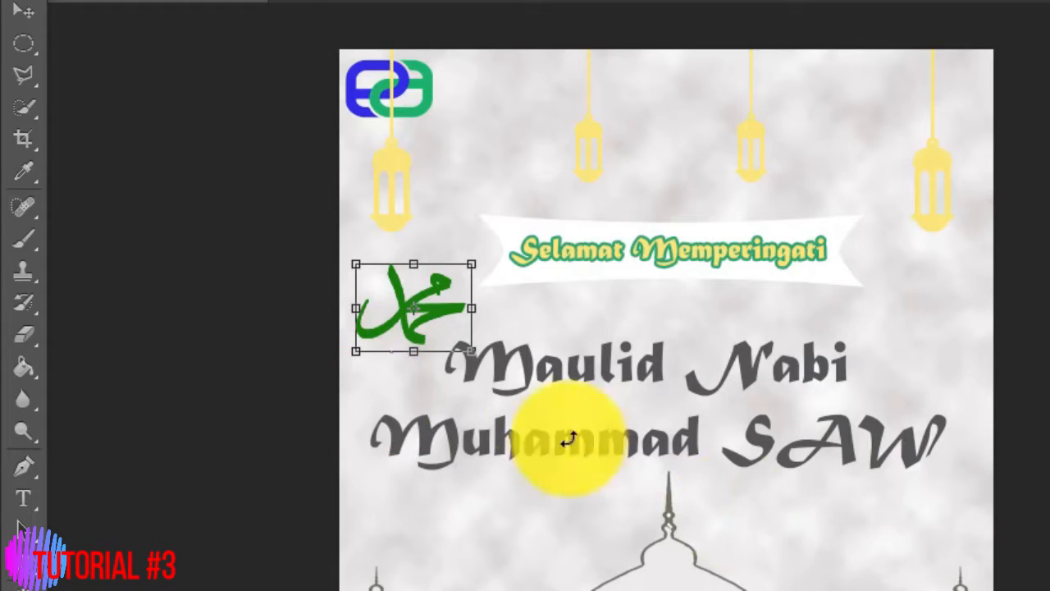
pyautogui.press('Return')
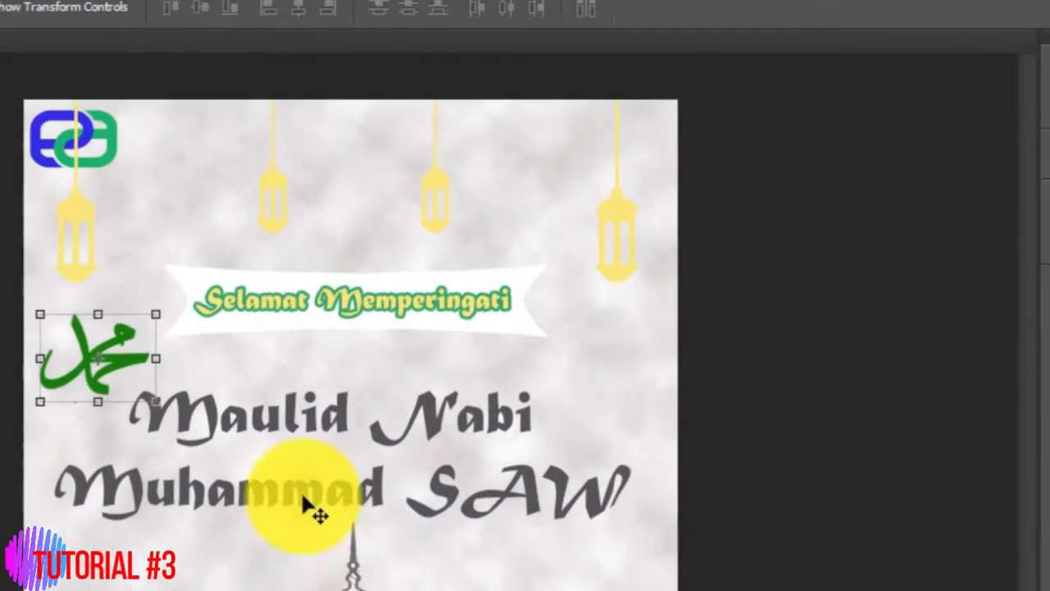
# Move the "Selamat Memperingati" text together with its white banner shape up near the poster's upper edge.
pyautogui.moveTo(557, 287); pyautogui.dragTo(558, 251)
pyautogui.click(603, 246)
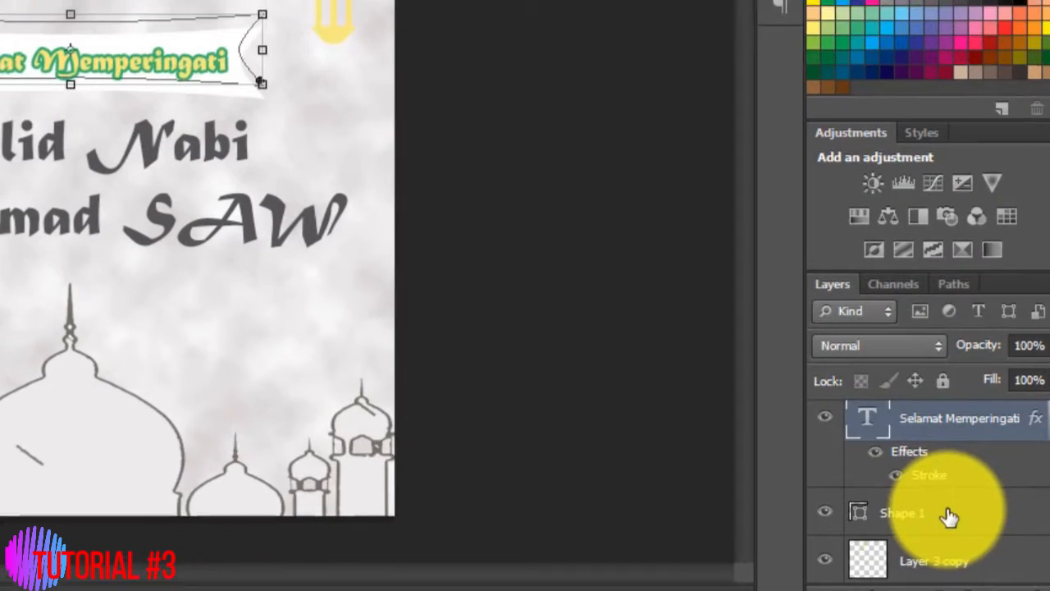
pyautogui.keyDown('ctrl'); pyautogui.click(921, 505); pyautogui.keyUp('ctrl')
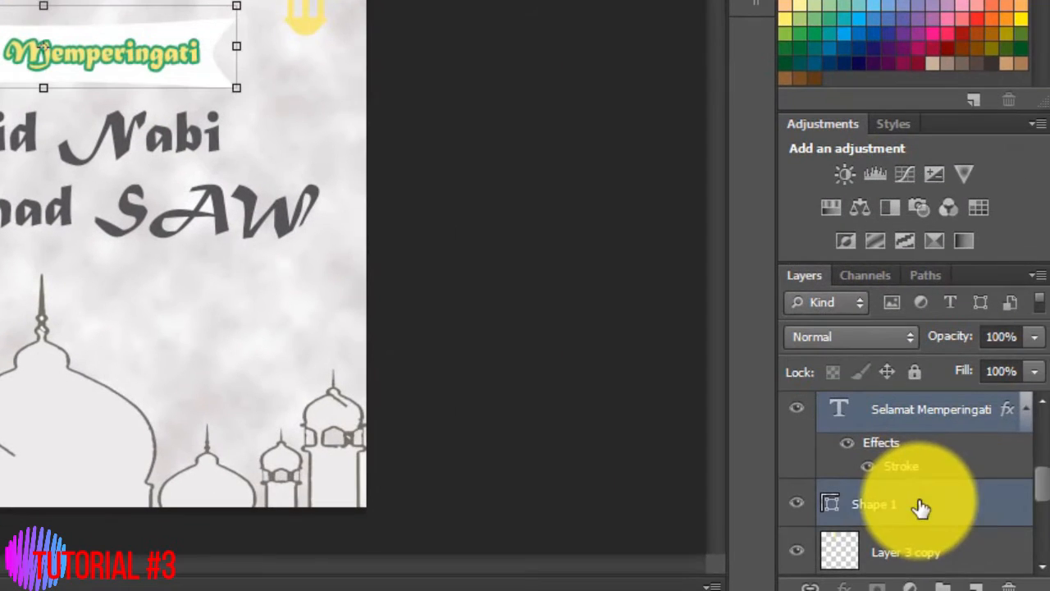
pyautogui.hotkey('shift', 'Up')
pyautogui.hotkey('shift', 'Up')
pyautogui.hotkey('shift', 'Up')
pyautogui.hotkey('shift', 'Up')
pyautogui.hotkey('shift', 'Up')
pyautogui.hotkey('shift', 'Up')
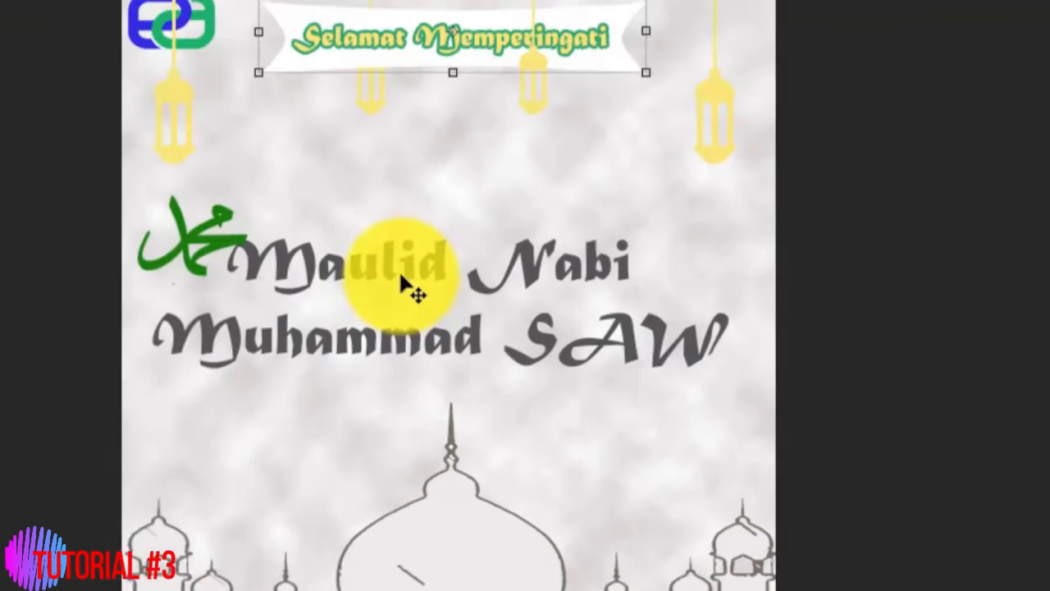
# Scale the "Maulid Nabi Muhammad SAW" title to about 90% and place it to the right of the calligraphy.
pyautogui.click(618, 344)
pyautogui.moveTo(618, 346); pyautogui.dragTo(671, 273)
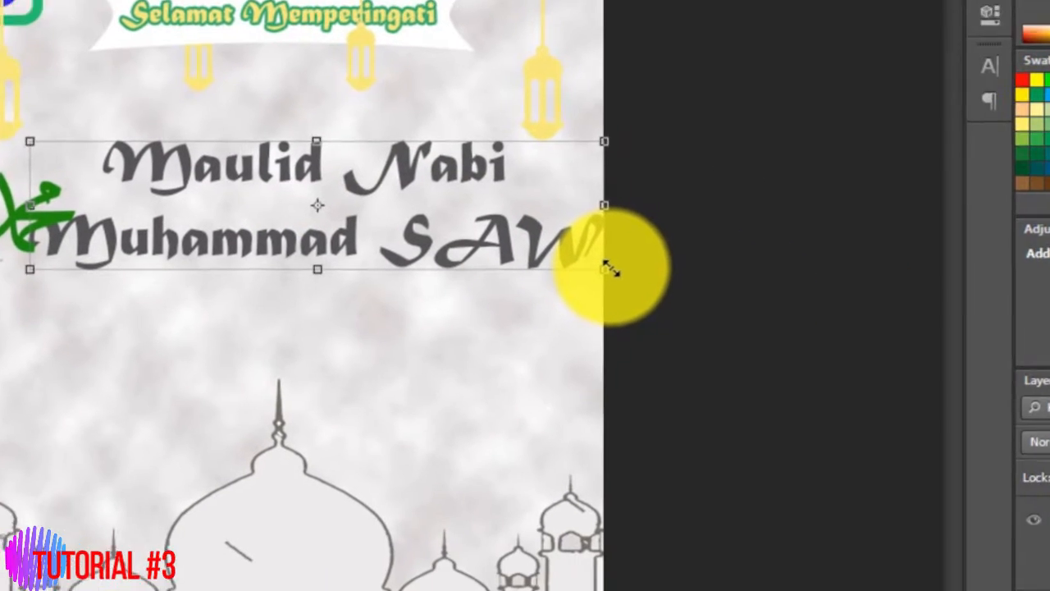
pyautogui.moveTo(993, 345); pyautogui.dragTo(993, 345)
pyautogui.moveTo(537, 260); pyautogui.dragTo(511, 267)
pyautogui.hotkey('ctrl', 'z')
pyautogui.moveTo(607, 324); pyautogui.dragTo(639, 360)
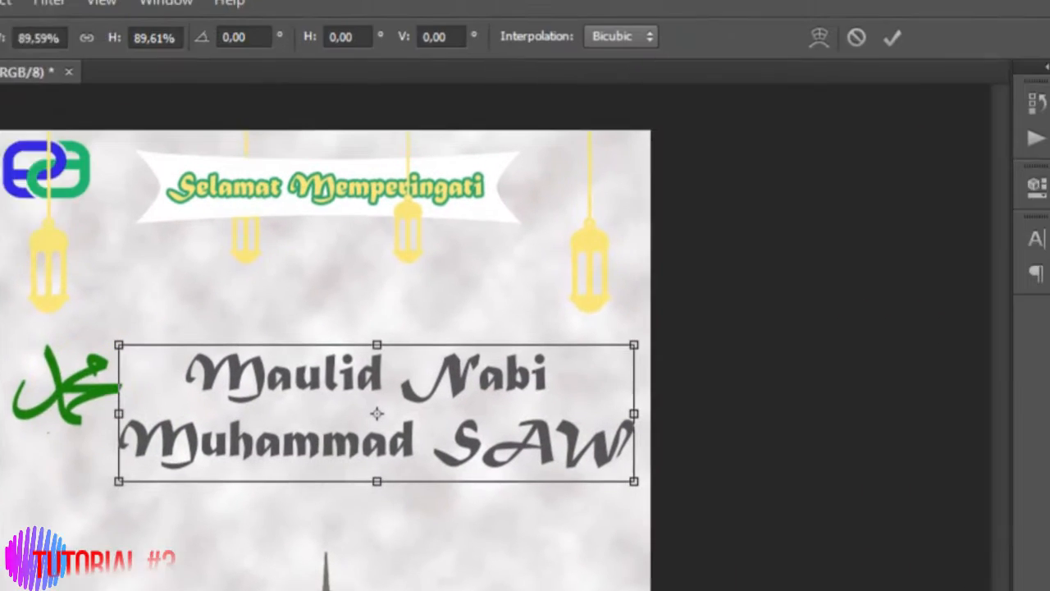
pyautogui.click(4, 13)
pyautogui.press('Return')
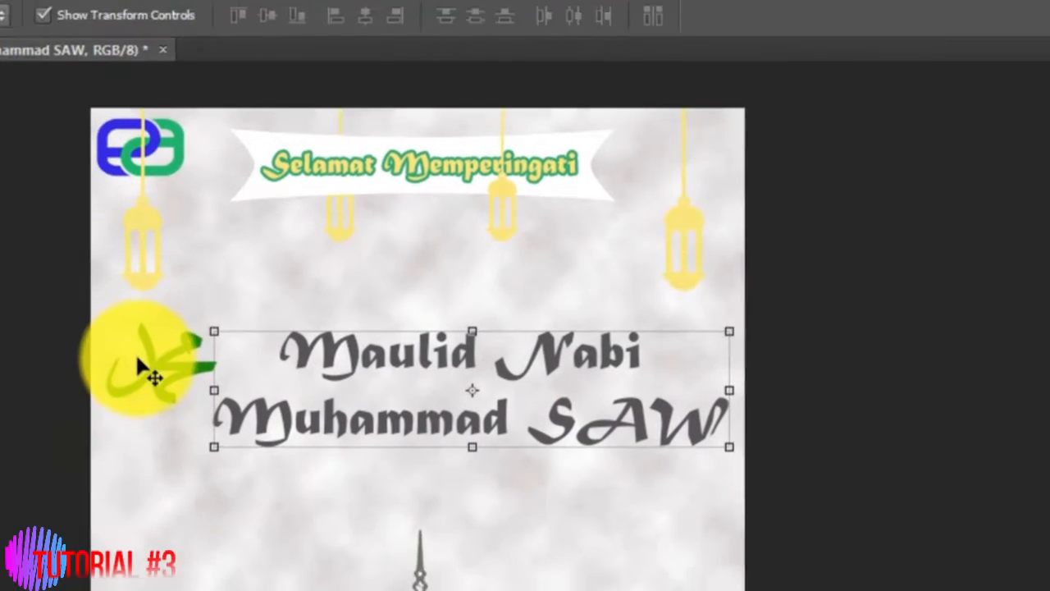
# Move the calligraphy right so it sits directly before the word "Maulid" and apply the transformation.
pyautogui.click(163, 360)
pyautogui.moveTo(412, 305); pyautogui.dragTo(465, 276)
pyautogui.click(23, 12)
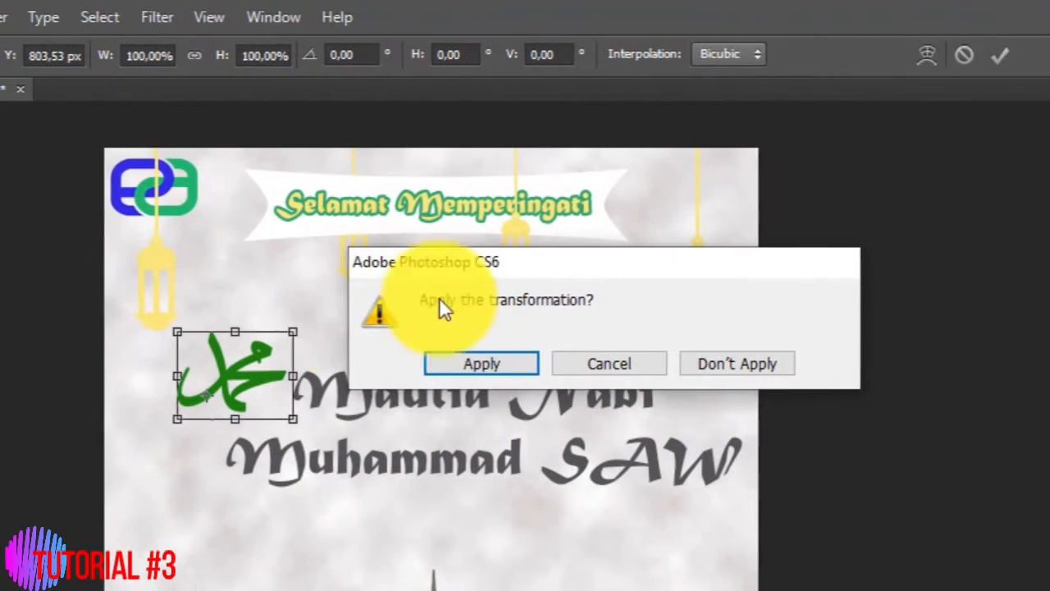
pyautogui.click(482, 364)
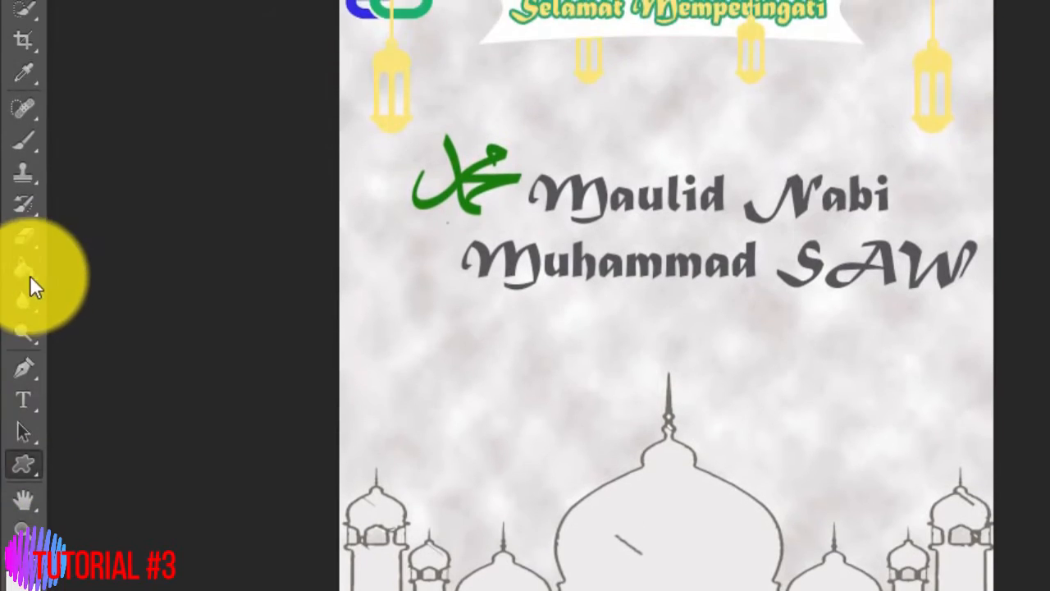
# Set the foreground colour to olive gold (R 182, G 177, B 100) and fill the calligraphy with it.
pyautogui.click(17, 581)
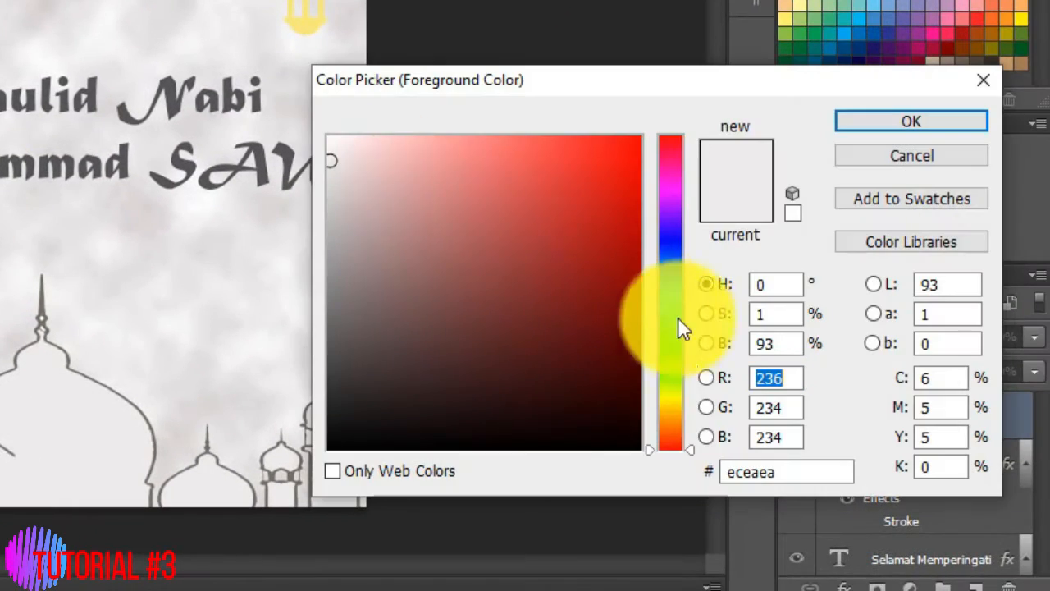
pyautogui.click(647, 391)
pyautogui.click(676, 400)
pyautogui.click(469, 226)
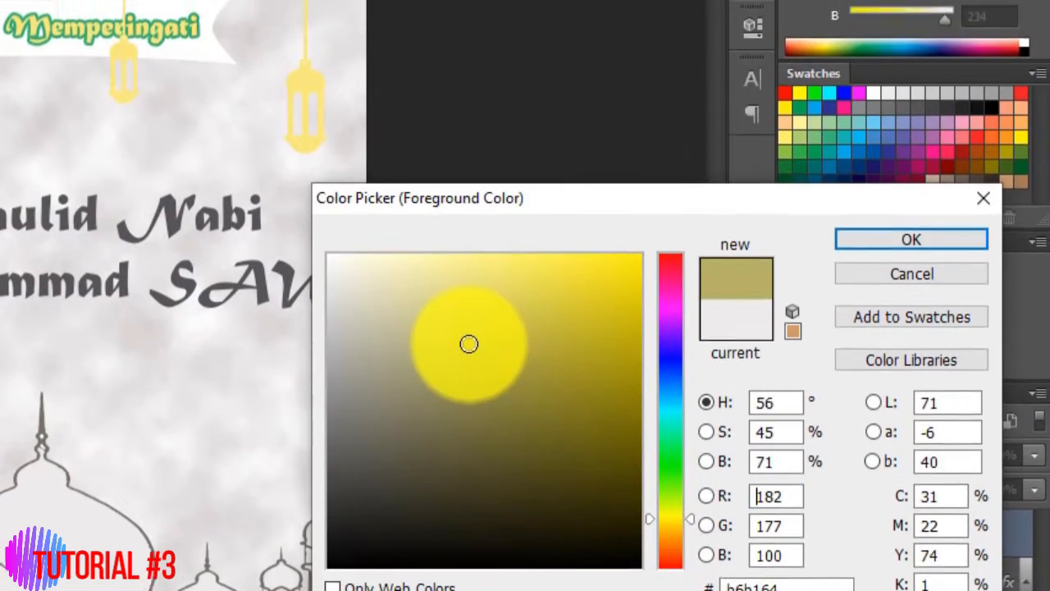
pyautogui.click(868, 325)
pyautogui.click(475, 283)
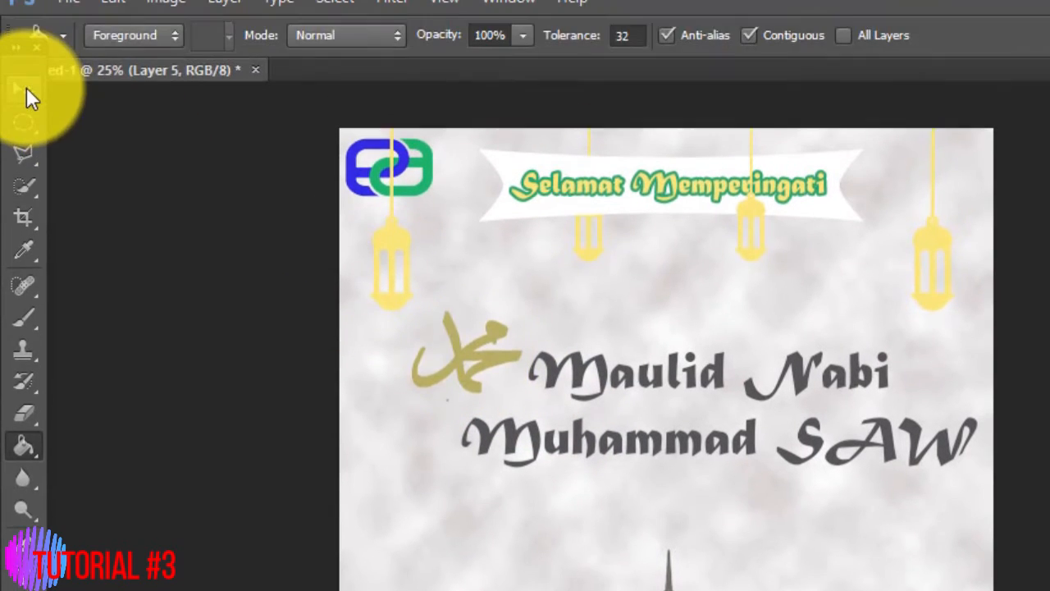
# Move the leftmost lantern down so it hangs from the start of the word "Muhammad" in the title.
pyautogui.click(23, 11)
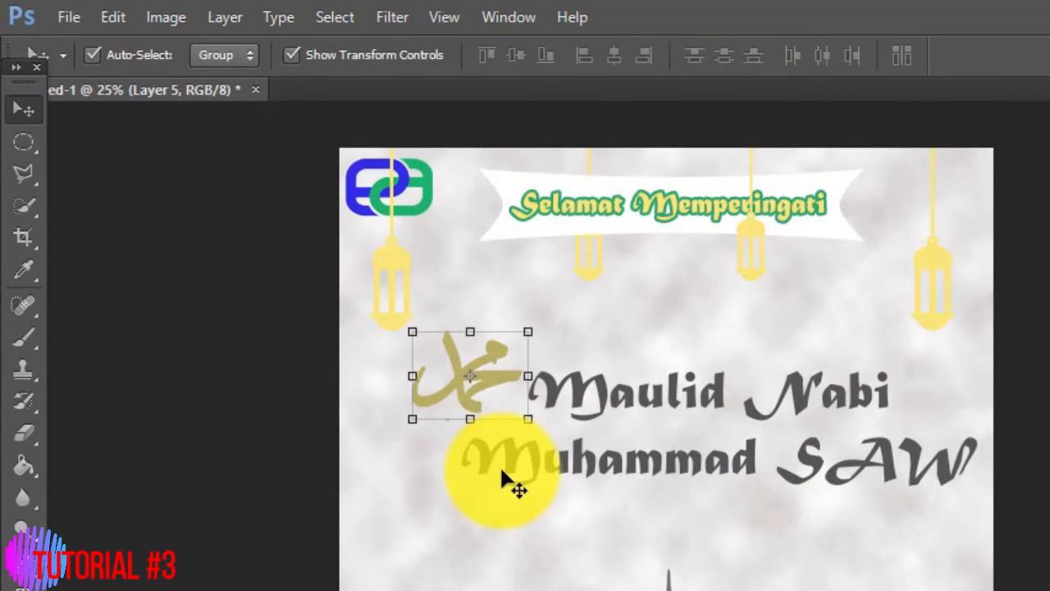
pyautogui.moveTo(394, 267); pyautogui.dragTo(418, 519)
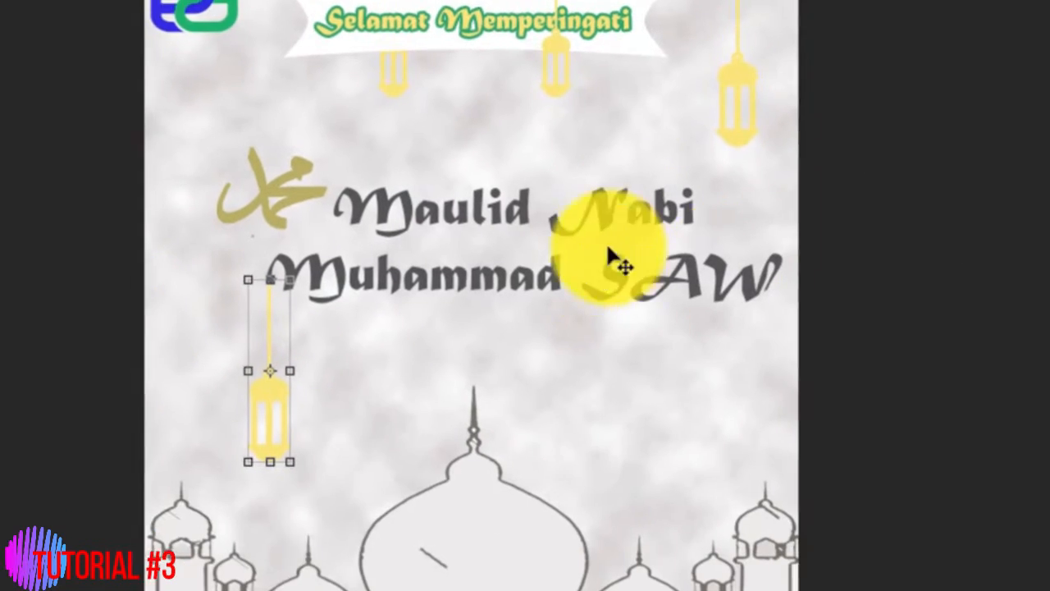
# Recolour the whole "Maulid Nabi Muhammad SAW" title with the olive gold sampled from the calligraphy.
pyautogui.click(718, 448)
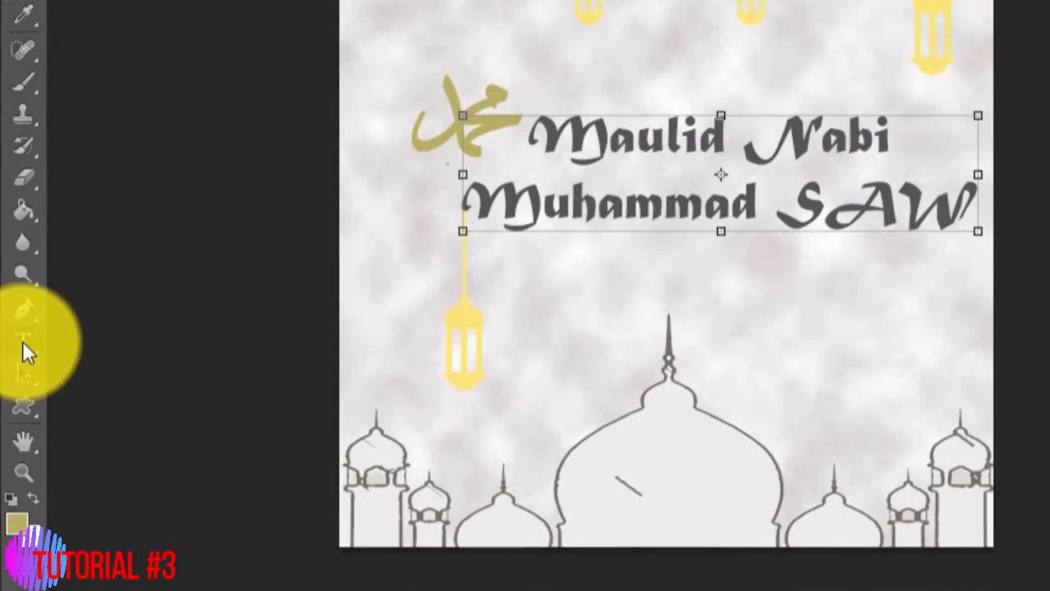
pyautogui.click(23, 399)
pyautogui.click(623, 261)
pyautogui.hotkey('ctrl', 'a')
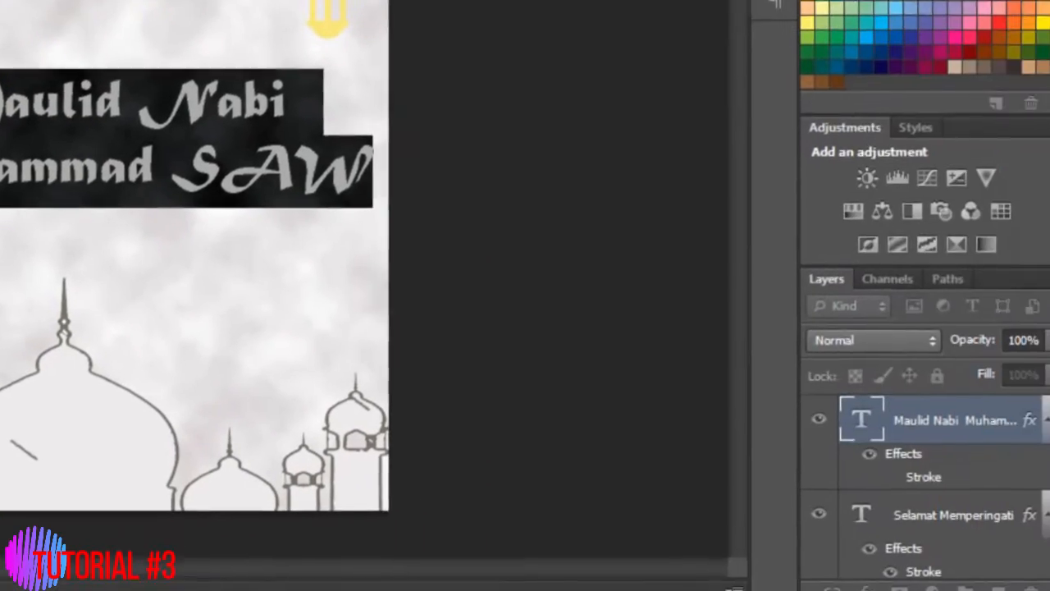
pyautogui.click(78, 2)
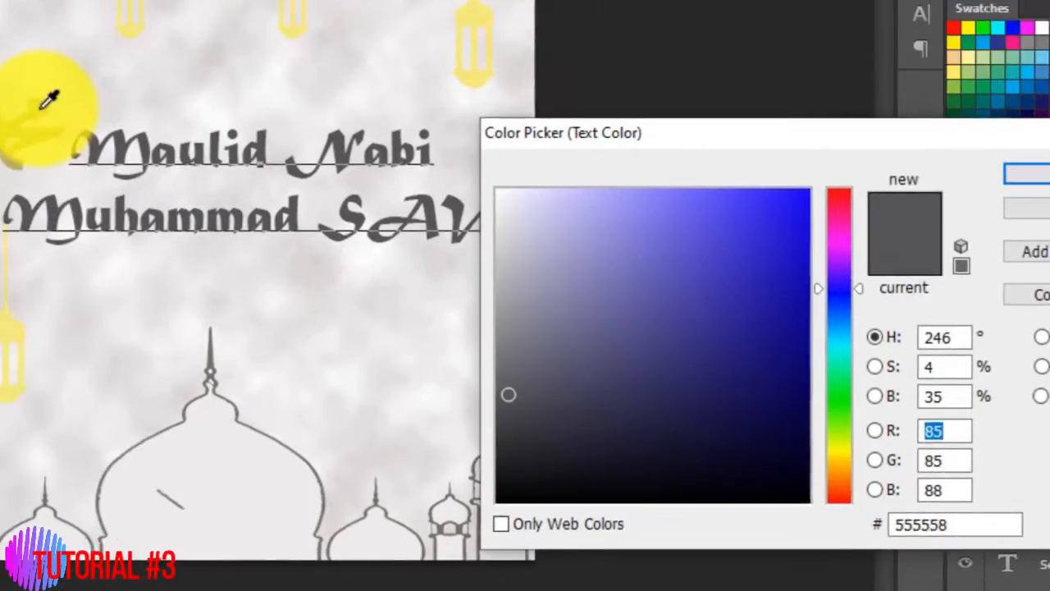
pyautogui.click(468, 276)
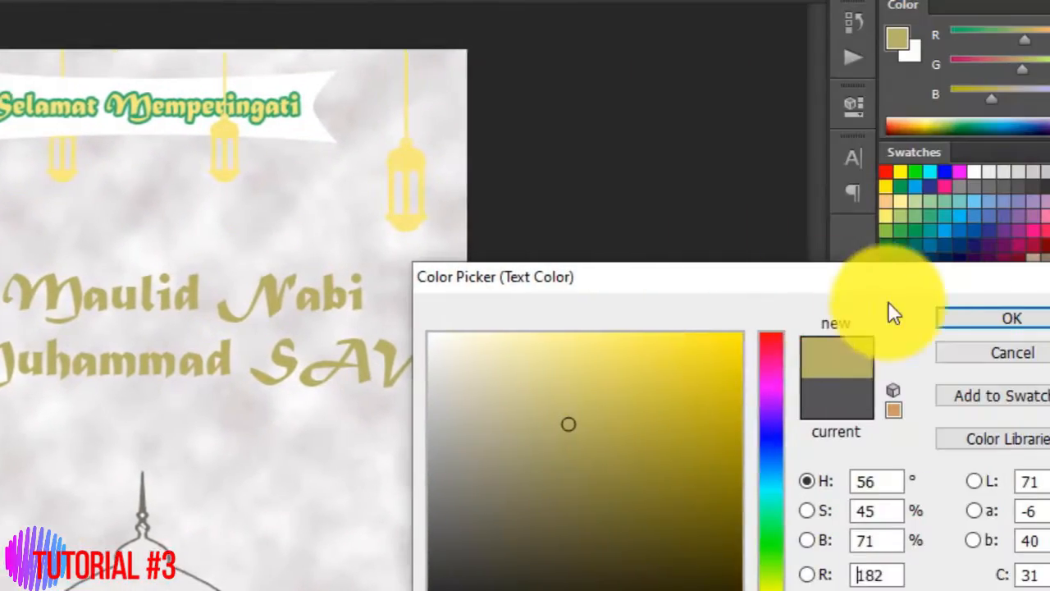
pyautogui.click(959, 318)
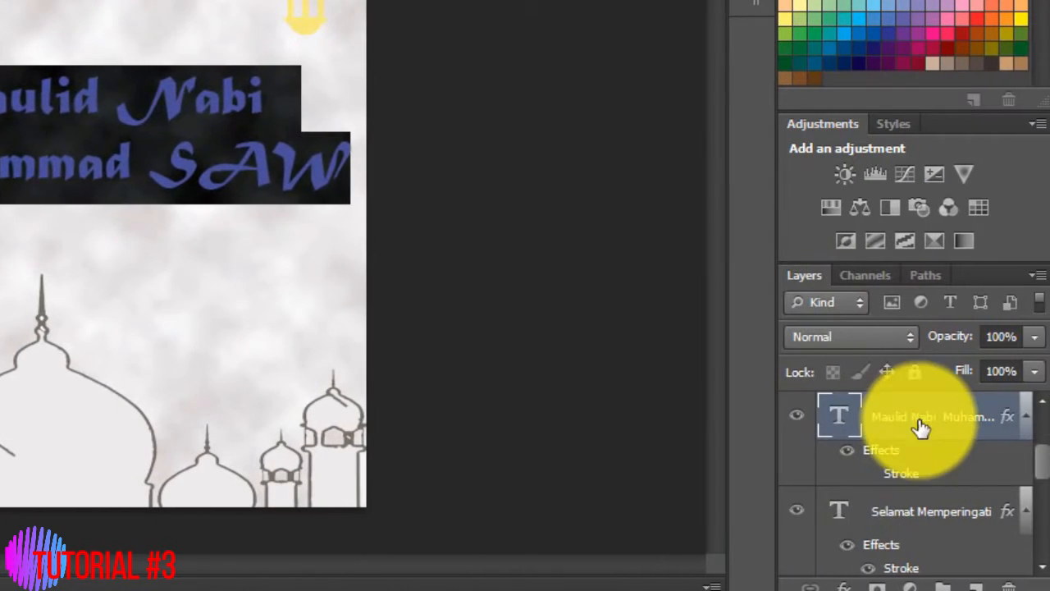
pyautogui.click(918, 424)
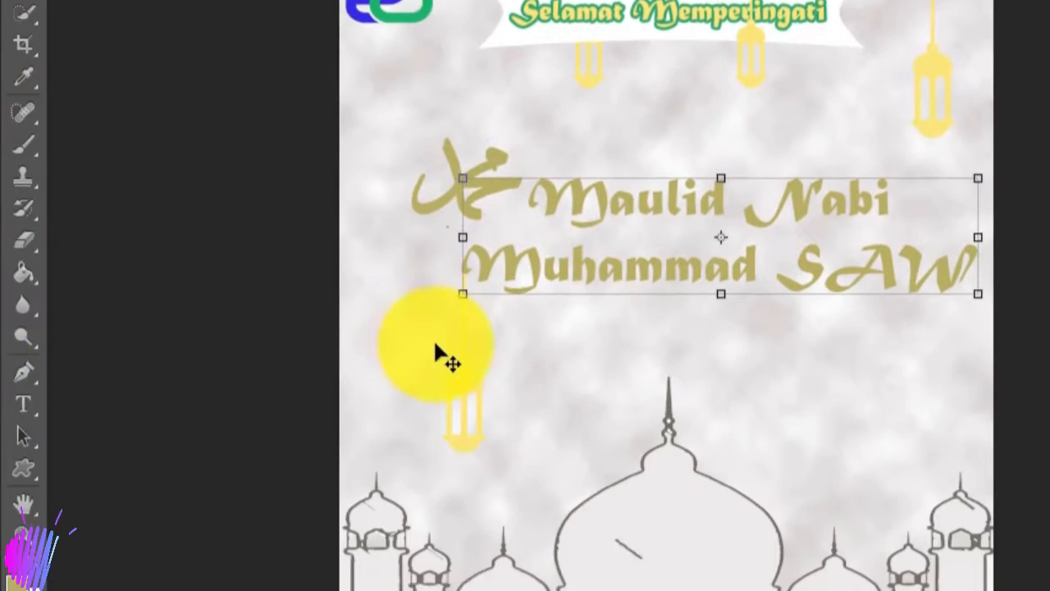
# Fill the lantern hanging from the title with the olive-gold foreground colour.
pyautogui.click(466, 572)
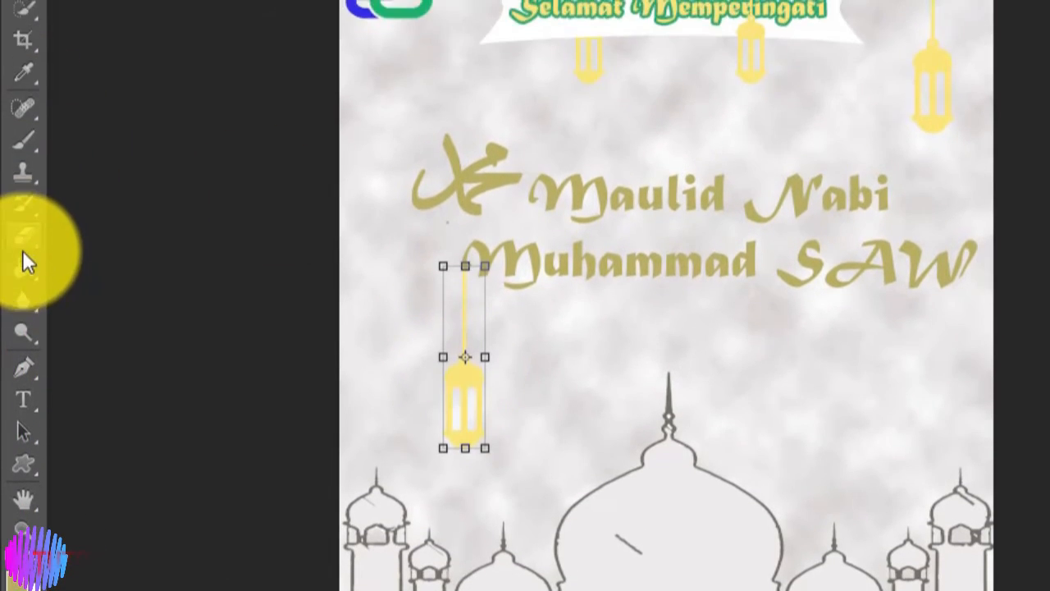
pyautogui.click(23, 256)
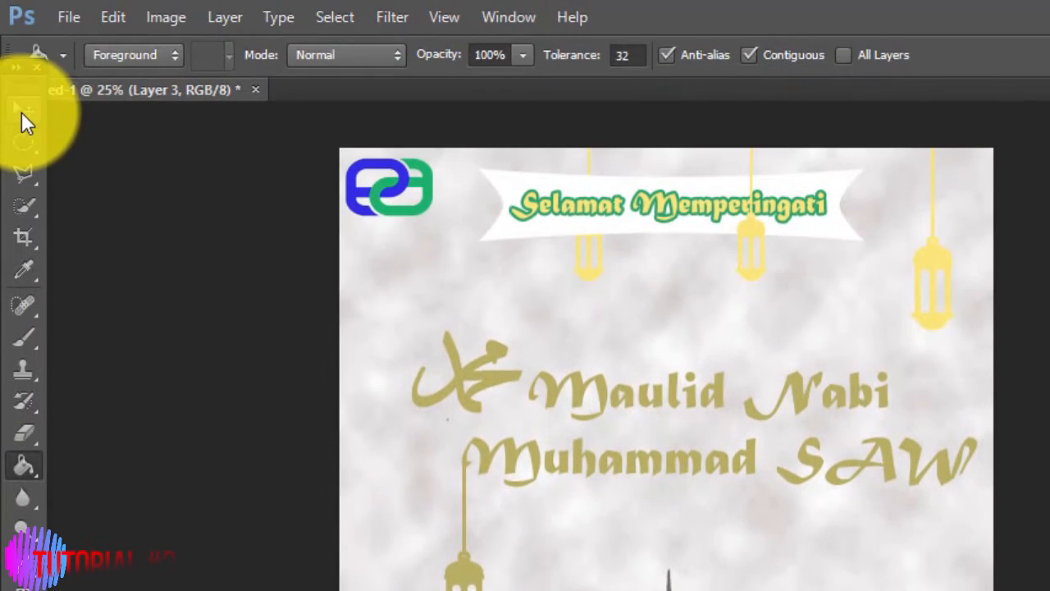
pyautogui.click(20, 110)
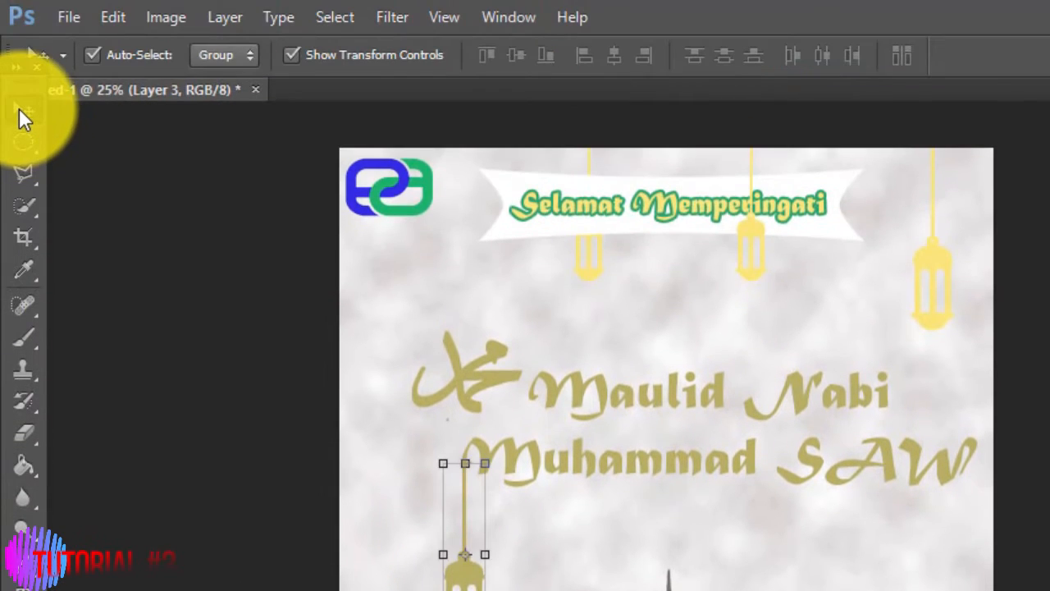
# Move the small lantern behind the banner's left part down beside the olive-gold lantern and enlarge it.
pyautogui.click(586, 269)
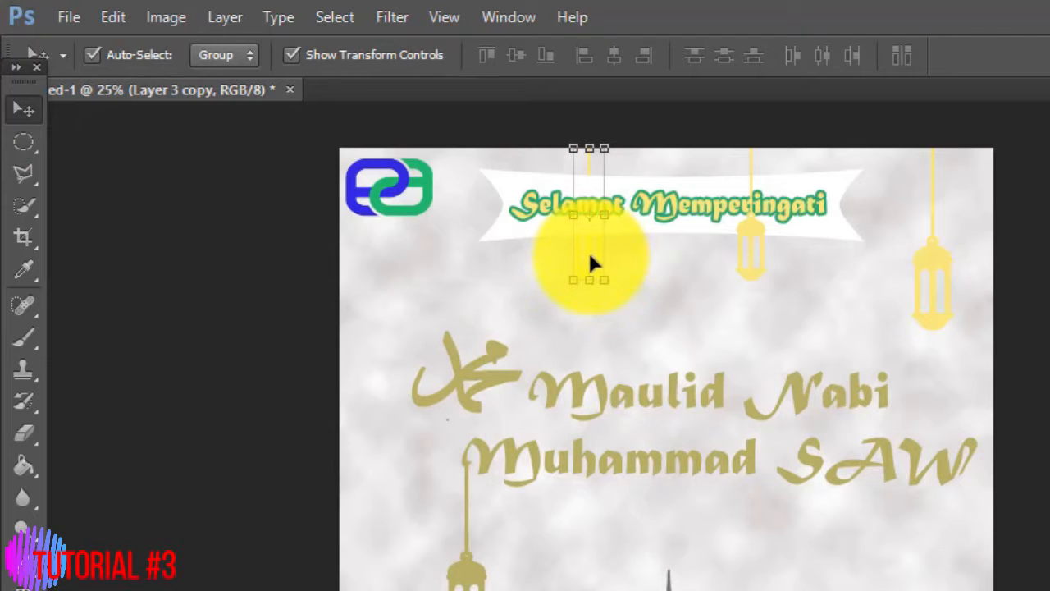
pyautogui.moveTo(593, 270); pyautogui.dragTo(512, 516)
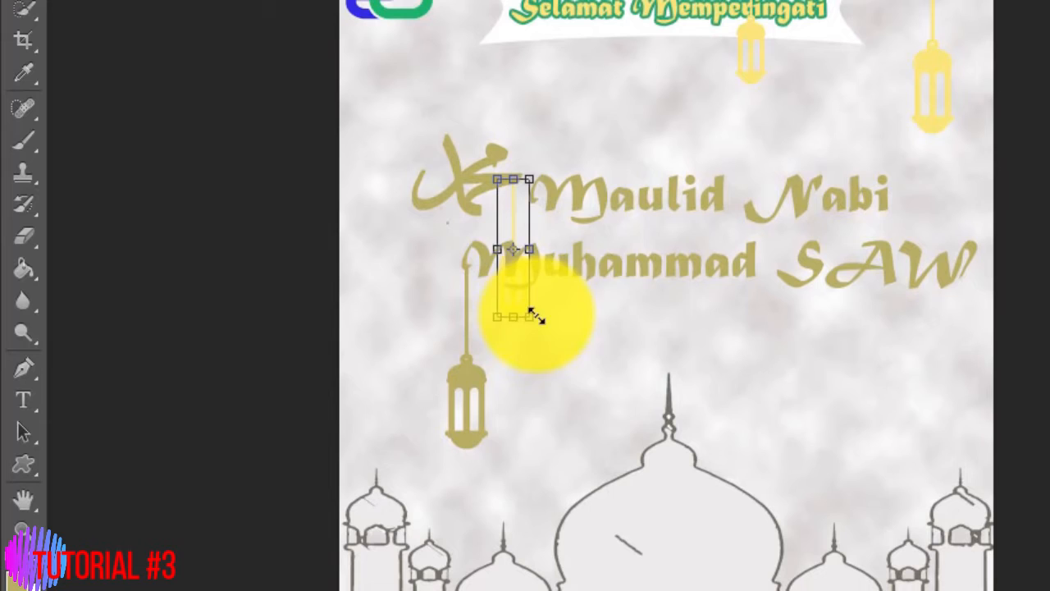
pyautogui.moveTo(533, 506); pyautogui.dragTo(554, 543)
# Apply the transformation and fill the enlarged second lantern with the olive-gold foreground colour.
pyautogui.click(20, 270)
pyautogui.press('Return')
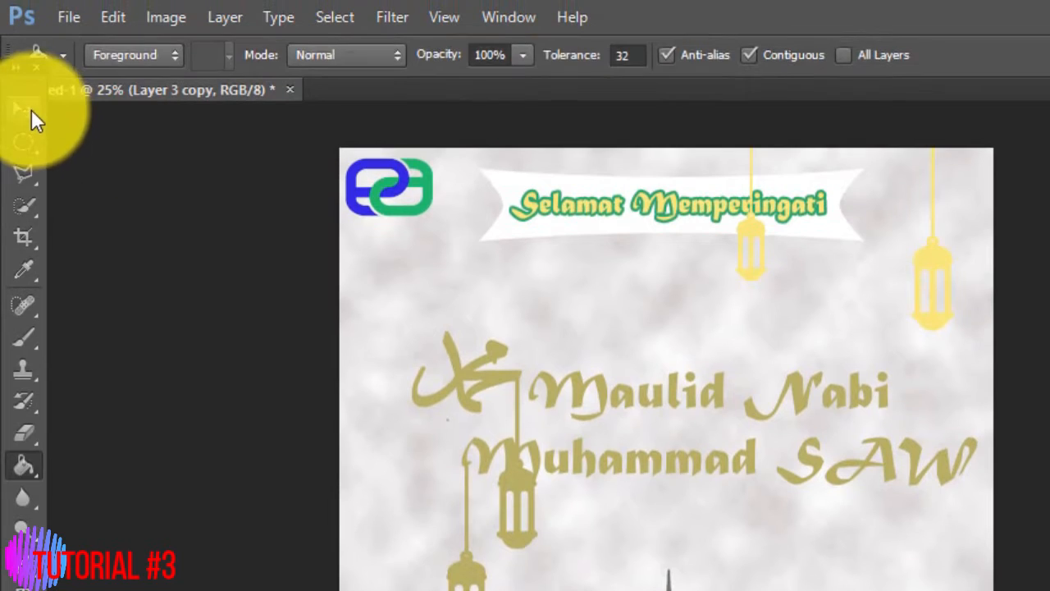
pyautogui.click(32, 117)
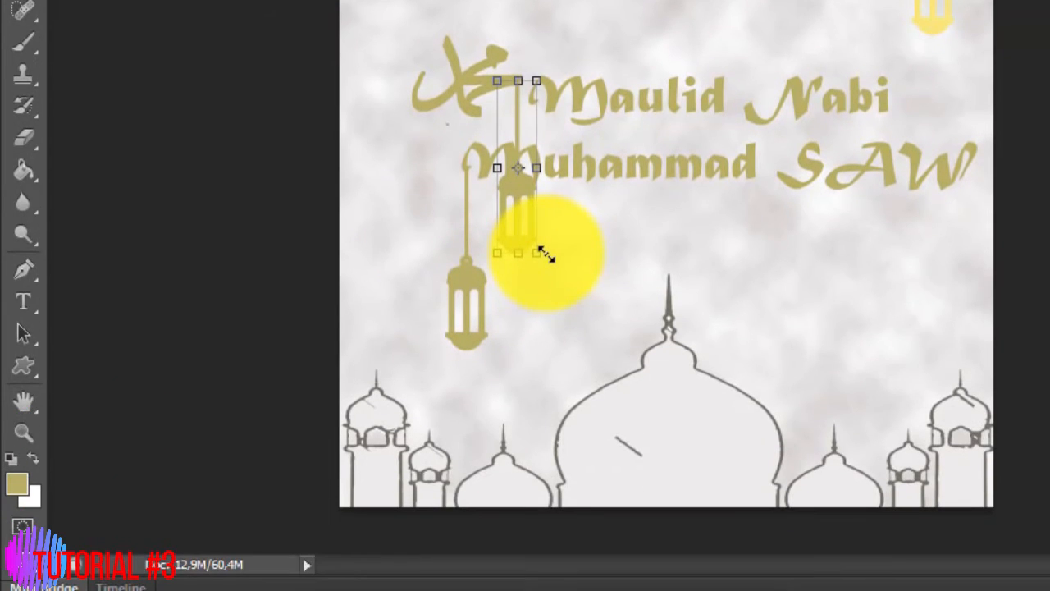
# Enlarge the second olive-gold lantern, lengthen it and move it to hang from the calligraphy's right end, applying the transformation.
pyautogui.moveTo(548, 447); pyautogui.dragTo(562, 515)
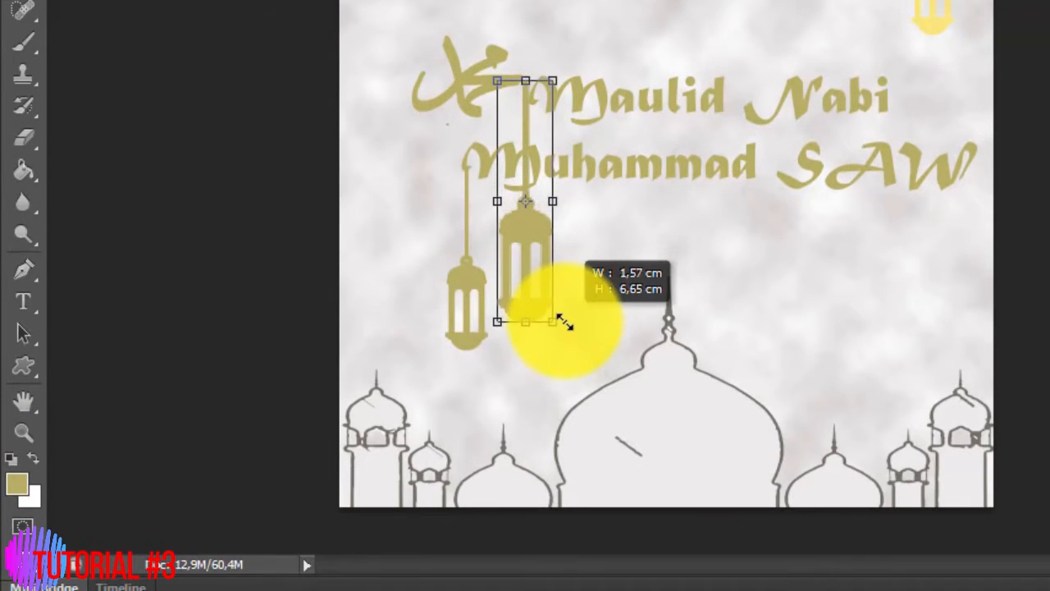
pyautogui.moveTo(557, 322); pyautogui.dragTo(549, 303)
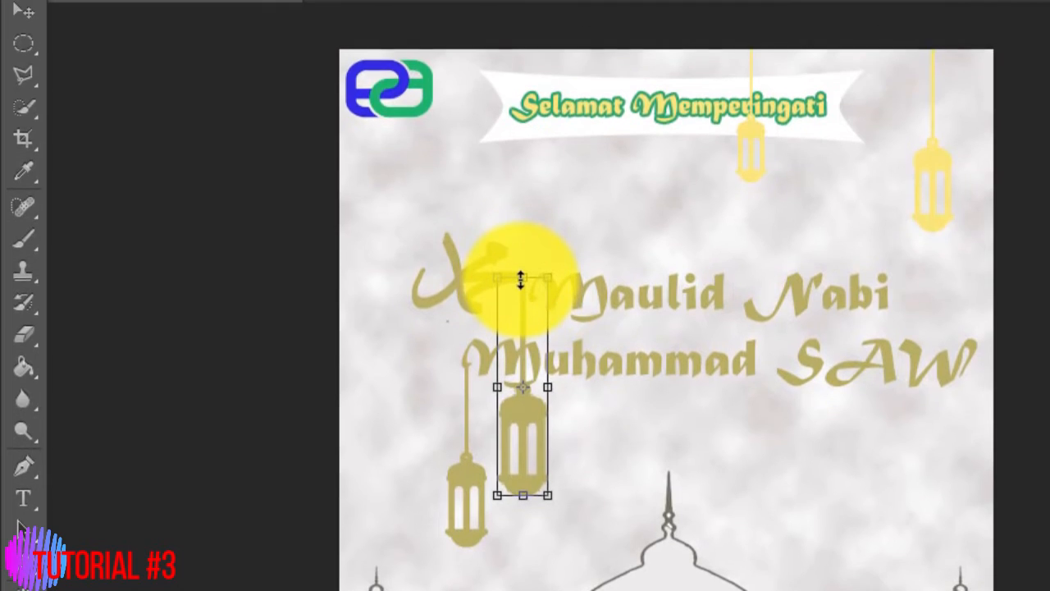
pyautogui.moveTo(522, 81); pyautogui.dragTo(522, 46)
pyautogui.moveTo(529, 259); pyautogui.dragTo(529, 295)
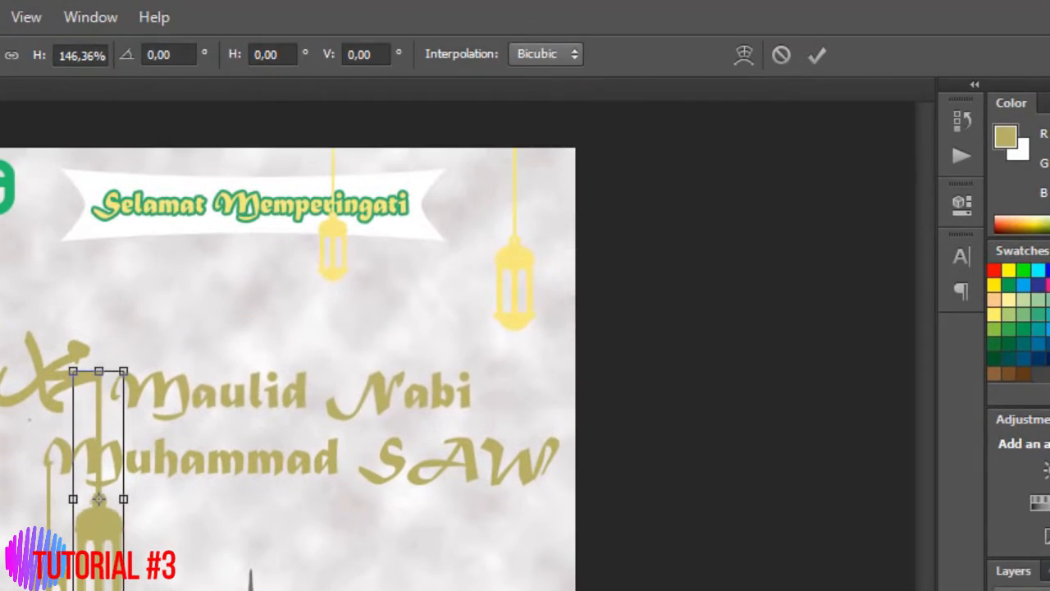
pyautogui.click(23, 1)
pyautogui.press('Return')
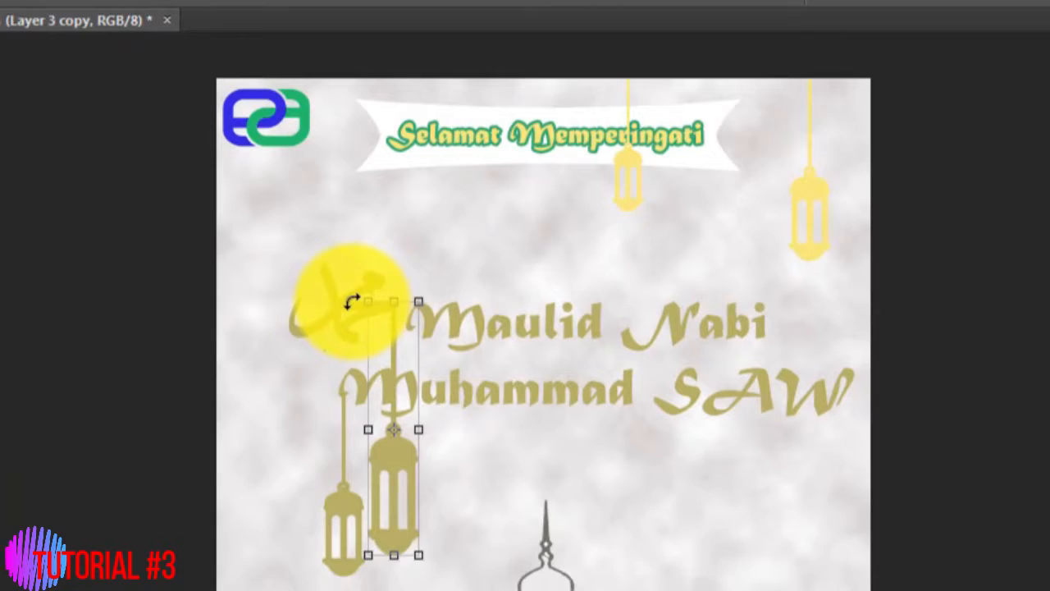
# Enlarge the calligraphy to about 142% and shift it down so its right end meets the large lantern's string.
pyautogui.click(324, 301)
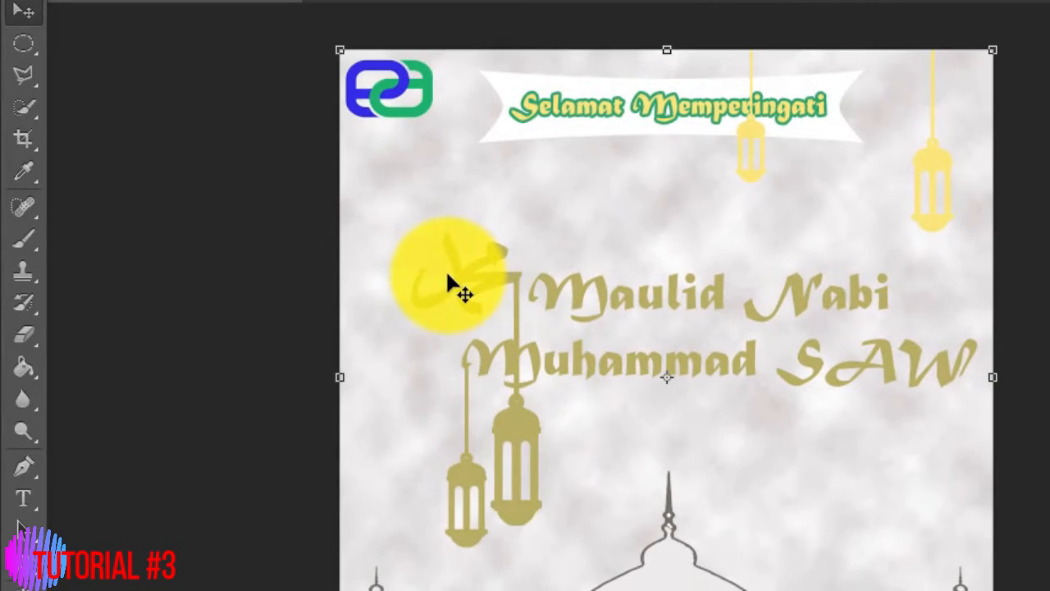
pyautogui.click(343, 301)
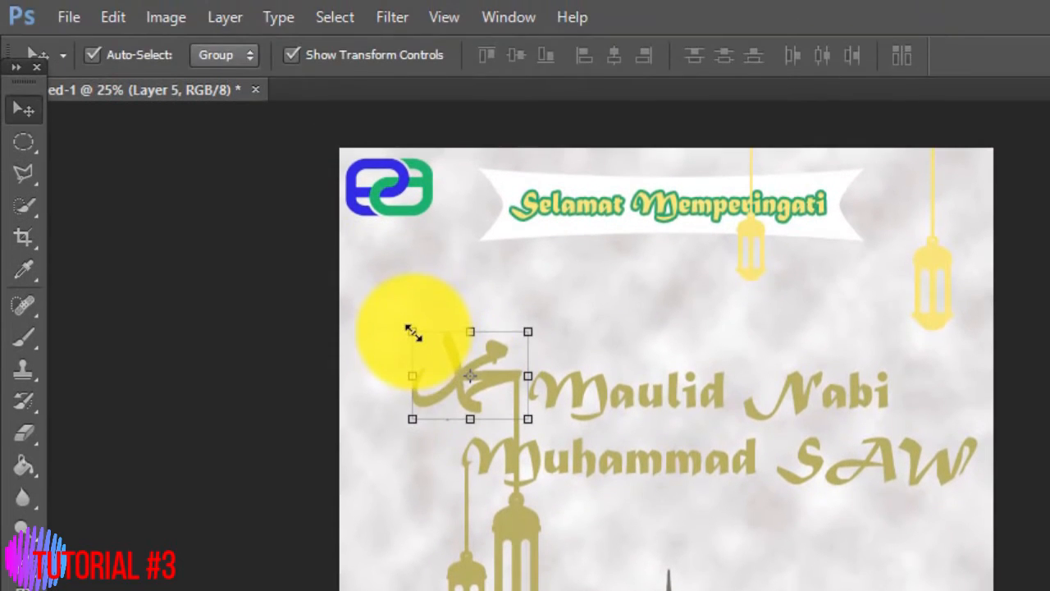
pyautogui.moveTo(412, 332); pyautogui.dragTo(364, 291)
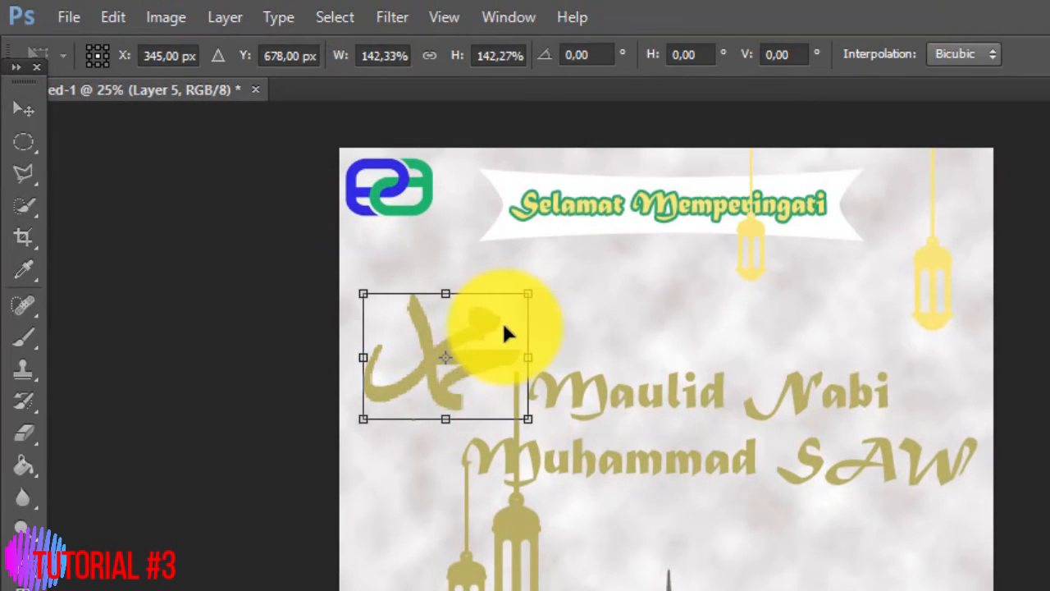
pyautogui.press('Down')
pyautogui.press('Down')
pyautogui.press('Down')
pyautogui.press('Down')
pyautogui.press('Down')
pyautogui.press('Down')
pyautogui.press('Down')
pyautogui.press('Down')
pyautogui.press('Down')
pyautogui.press('Down')
pyautogui.press('Down')
pyautogui.press('Down')
pyautogui.press('Down')
pyautogui.press('Down')
pyautogui.press('Down')
pyautogui.press('Down')
pyautogui.press('Down')
pyautogui.press('Down')
pyautogui.press('Down')
pyautogui.press('Down')
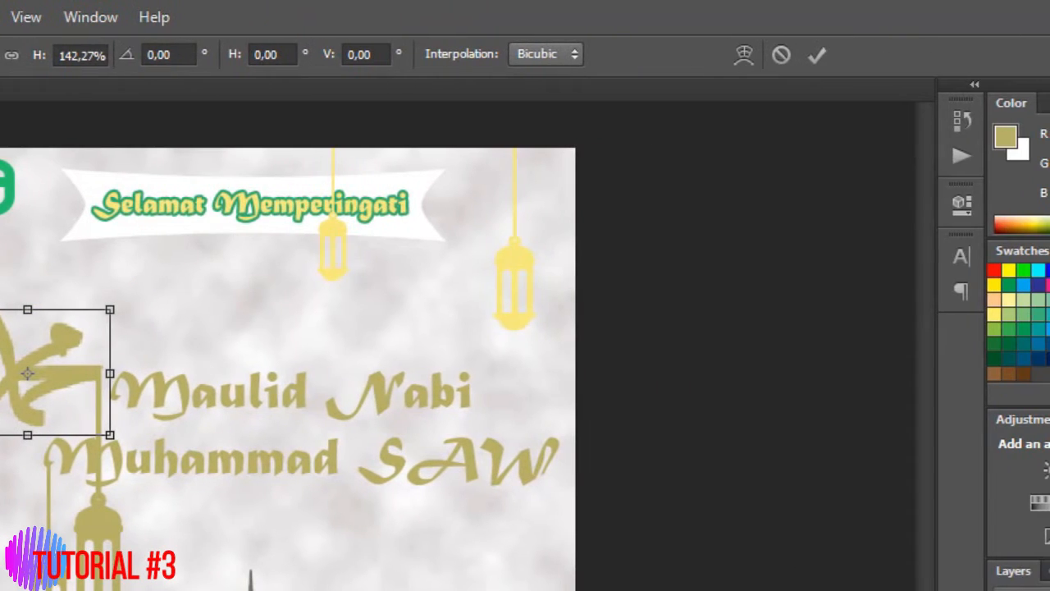
pyautogui.click(23, 108)
pyautogui.press('Return')
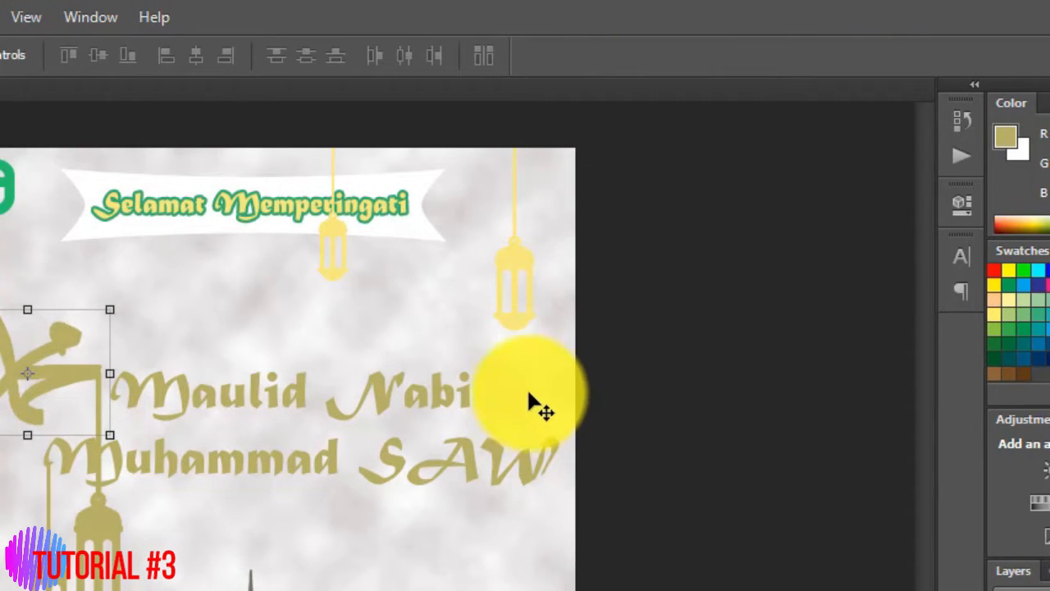
# Move the yellow lantern from the canvas's upper-right corner to hang from the end of "SAW" and fill it with olive gold.
pyautogui.click(522, 316)
pyautogui.click(519, 264)
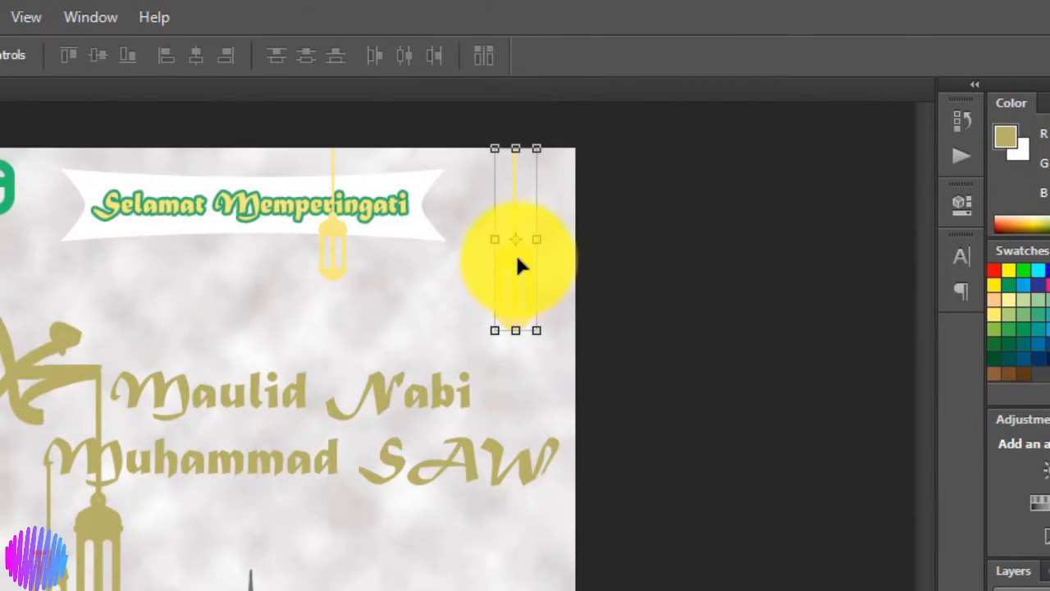
pyautogui.moveTo(518, 263); pyautogui.dragTo(547, 581)
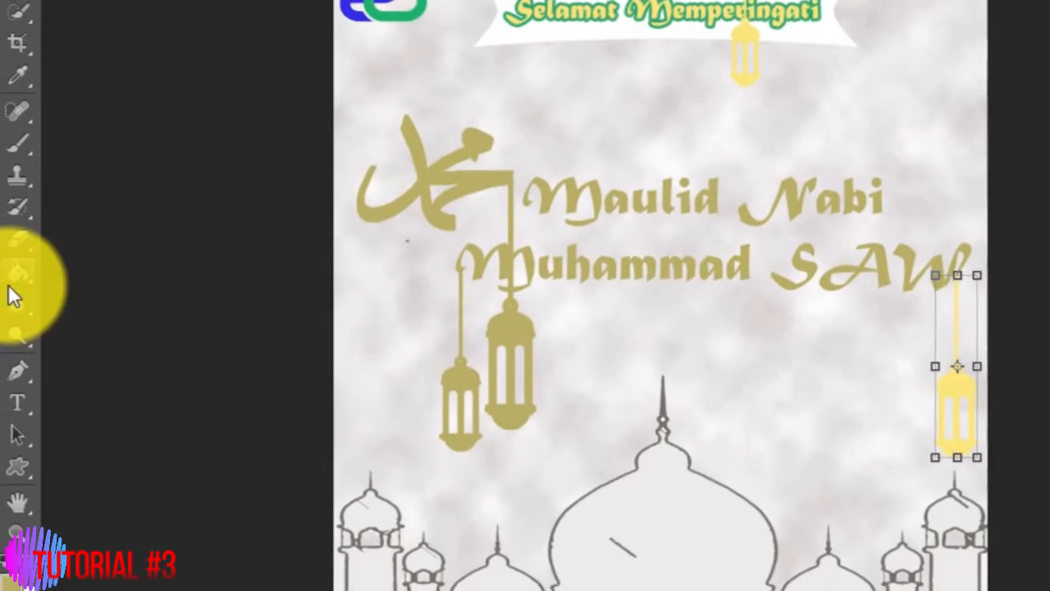
pyautogui.click(18, 278)
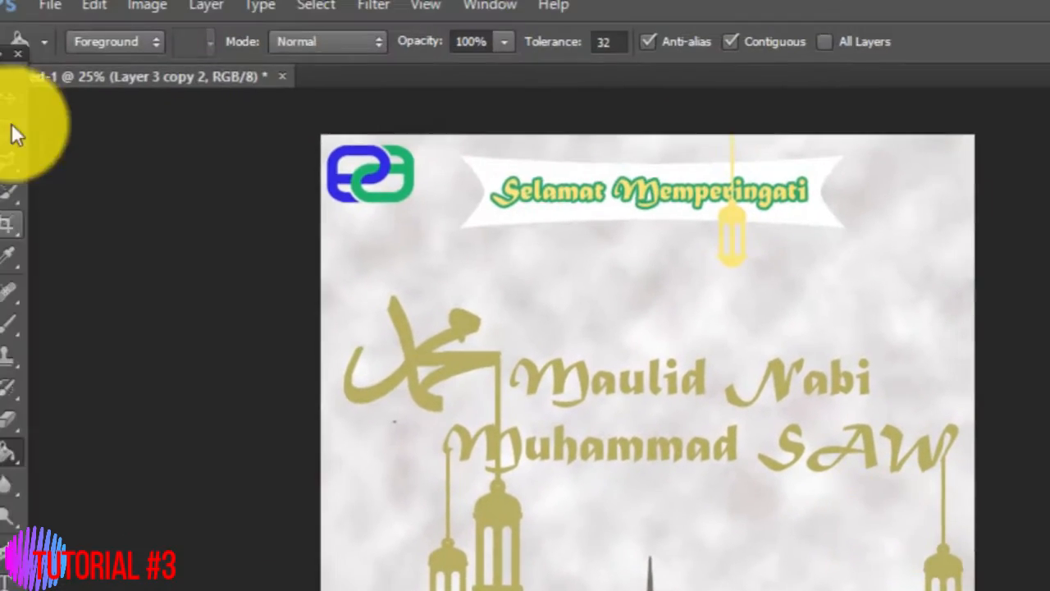
# Hang the yellow lantern in front of the banner, enlarged, from the calligraphy's left end and fill it with olive gold.
pyautogui.click(31, 114)
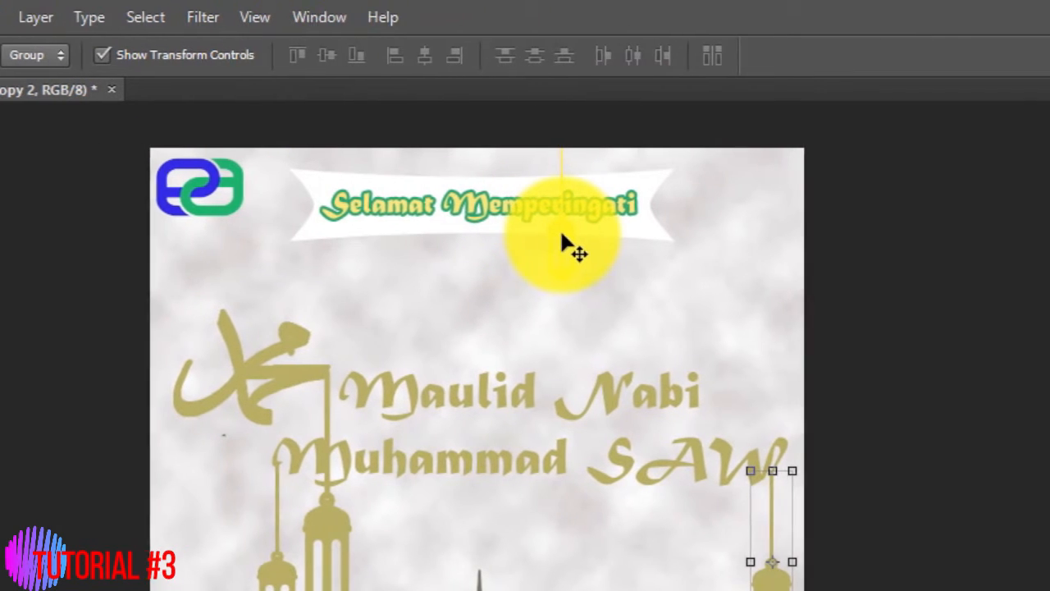
pyautogui.click(562, 235)
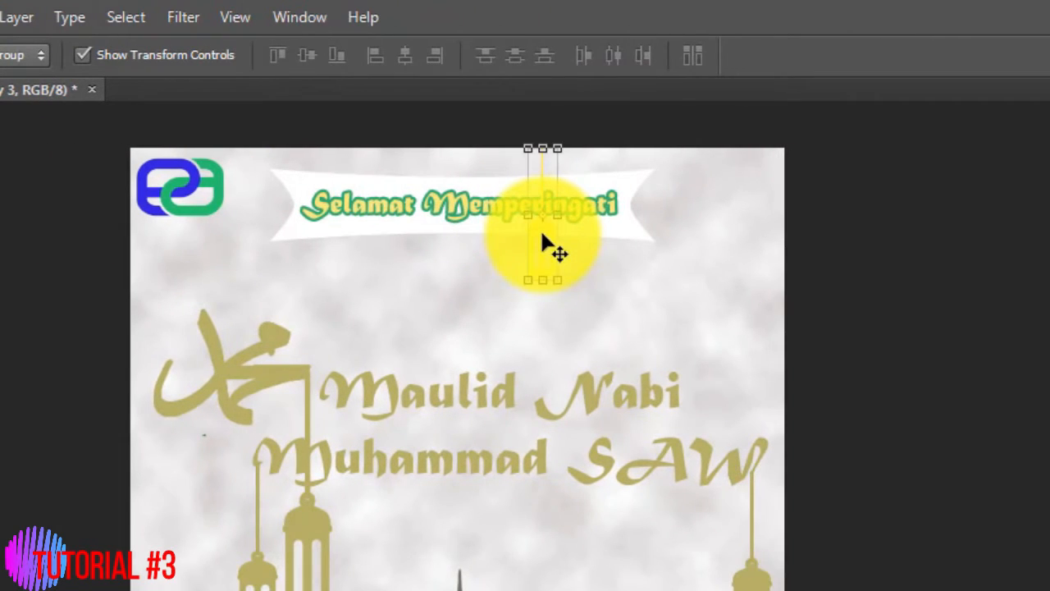
pyautogui.moveTo(563, 221); pyautogui.dragTo(165, 427)
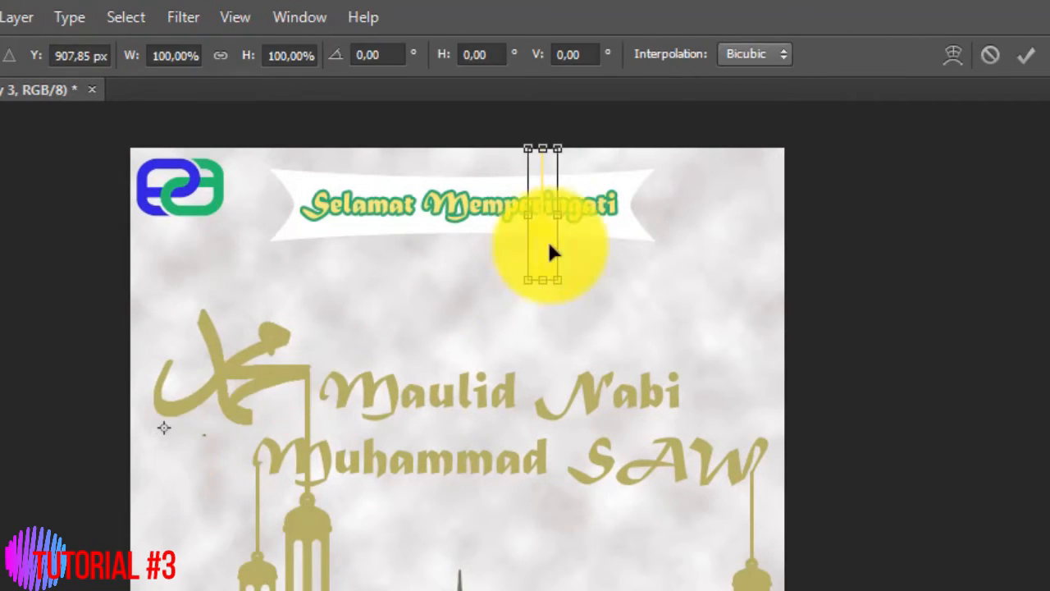
pyautogui.moveTo(548, 234); pyautogui.dragTo(184, 440)
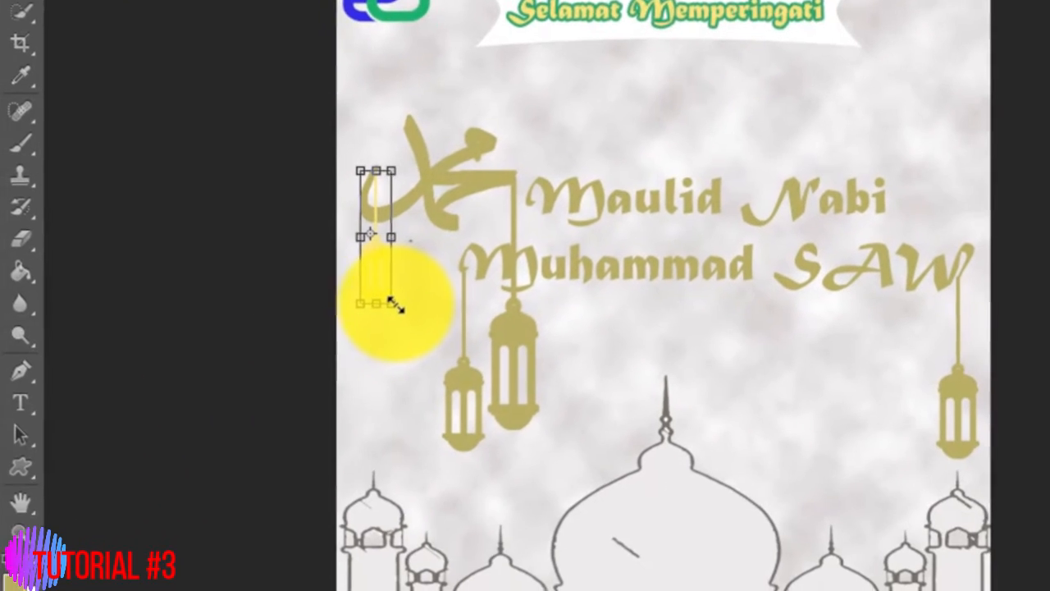
pyautogui.moveTo(395, 303); pyautogui.dragTo(405, 339)
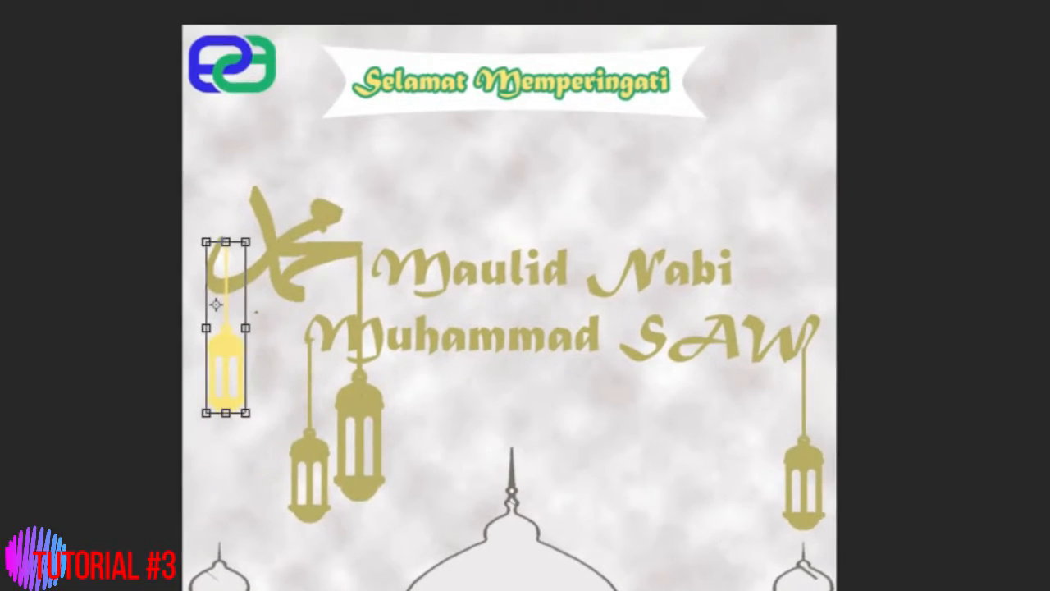
pyautogui.press('Return')
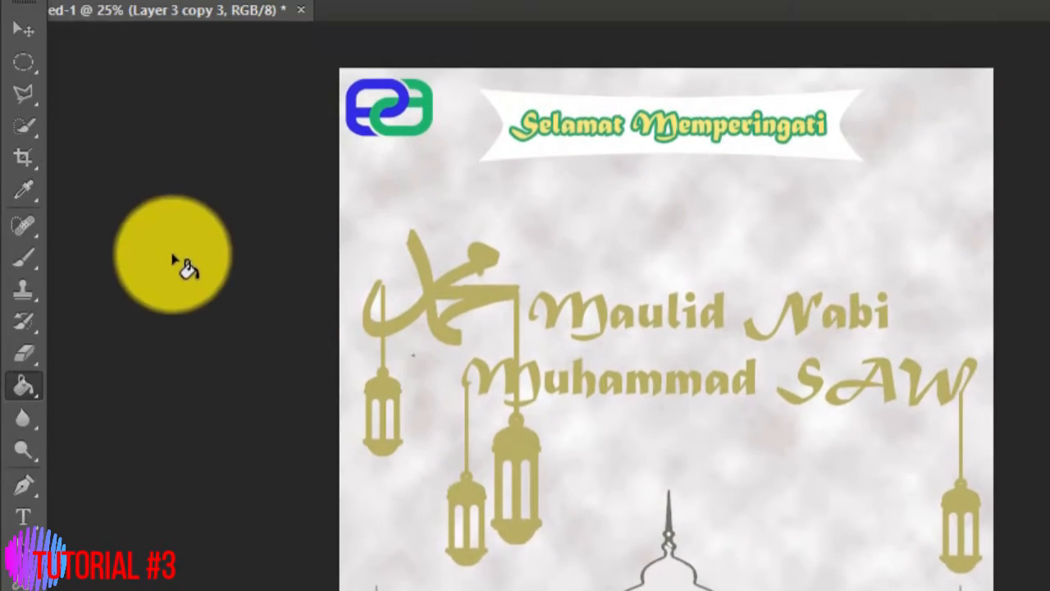
pyautogui.click(23, 29)
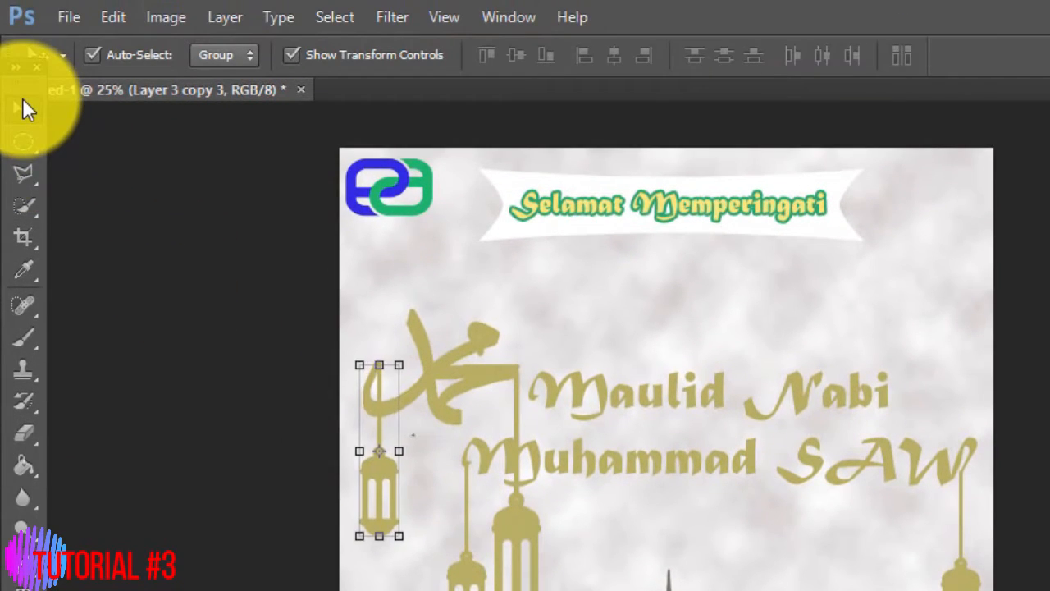
# Move the corner logo slightly up and add the text "EA 05" beneath it.
pyautogui.click(414, 202)
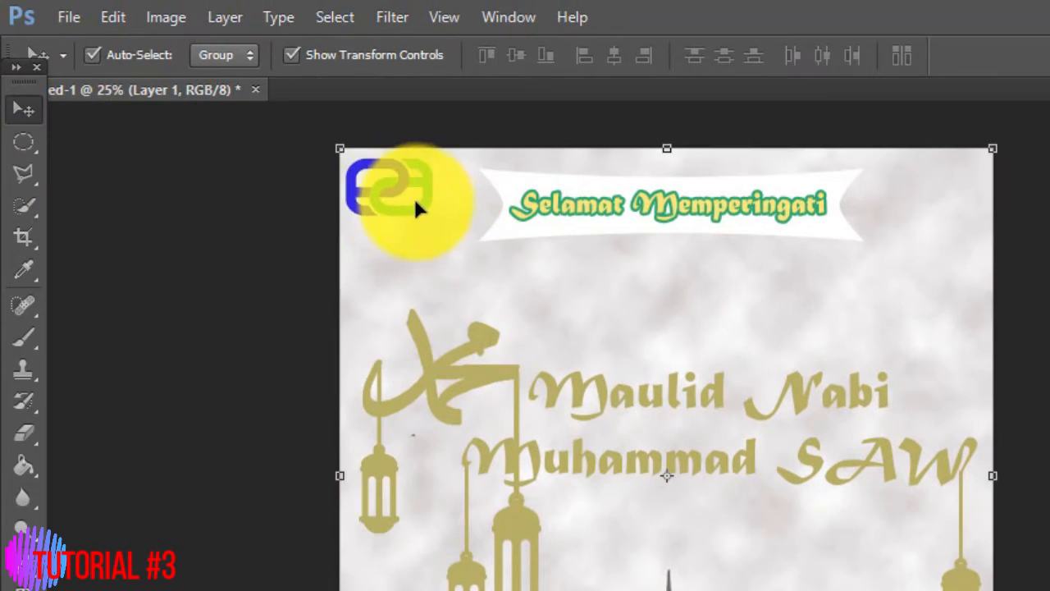
pyautogui.click(386, 178)
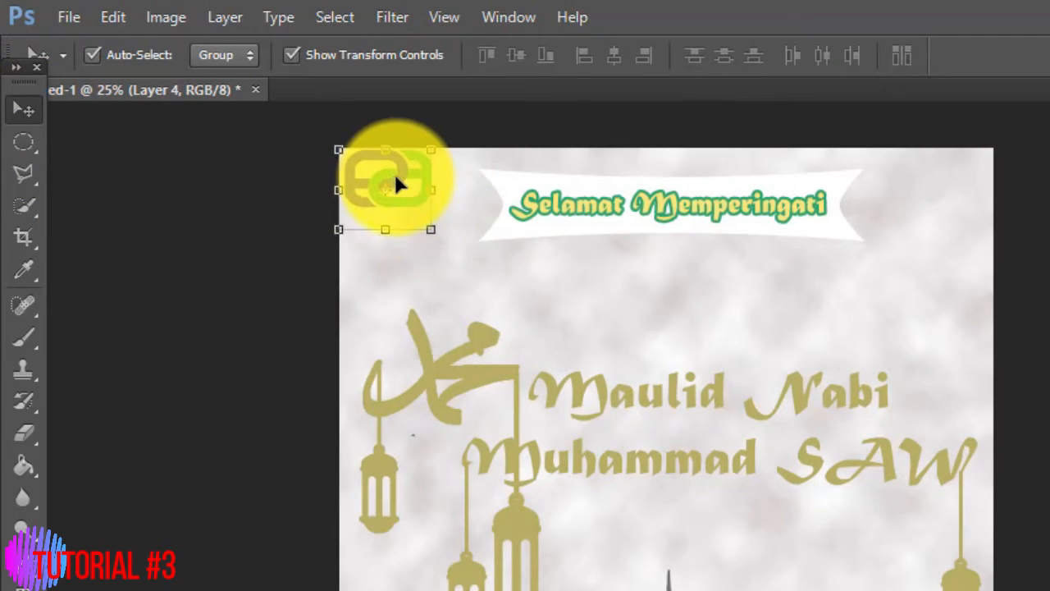
pyautogui.click(23, 588)
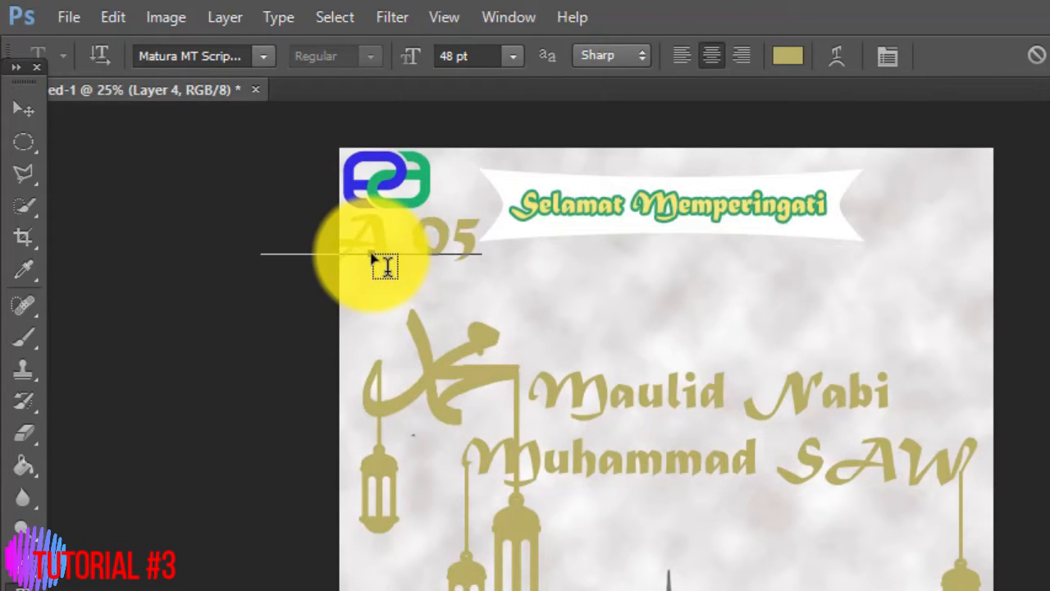
# Set the size of the whole "EA 05" text to 18 pt.
pyautogui.hotkey('ctrl', 'a')
pyautogui.click(513, 55)
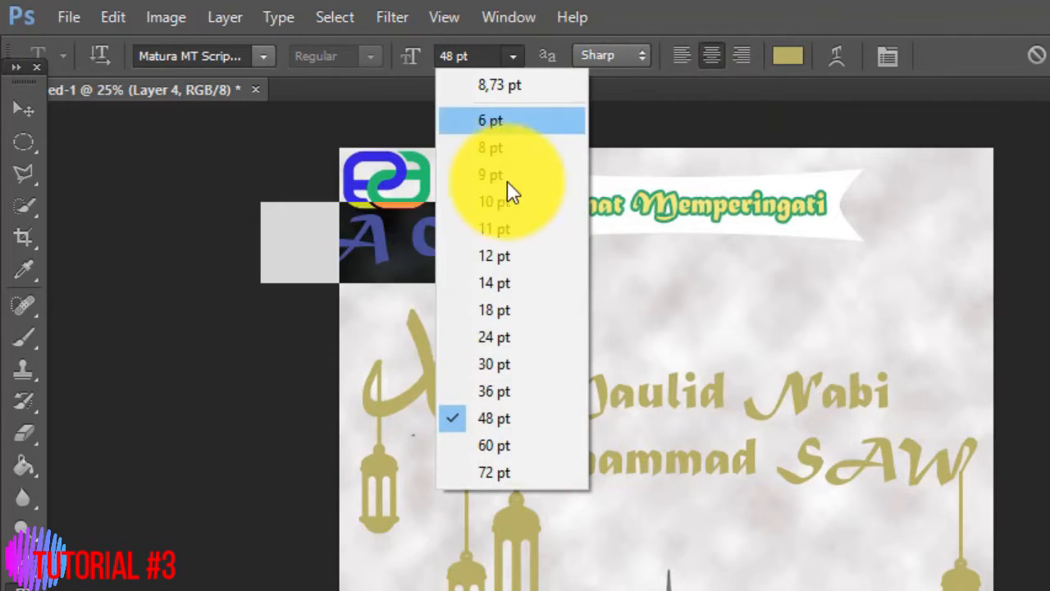
pyautogui.click(495, 256)
pyautogui.click(515, 56)
pyautogui.click(499, 229)
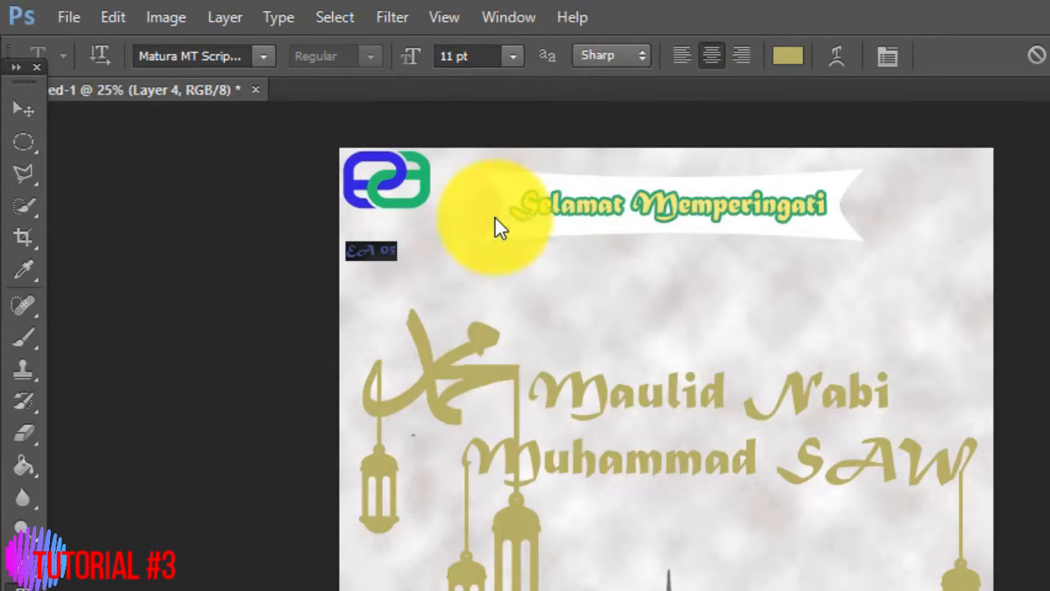
pyautogui.click(513, 56)
pyautogui.click(502, 332)
pyautogui.click(513, 56)
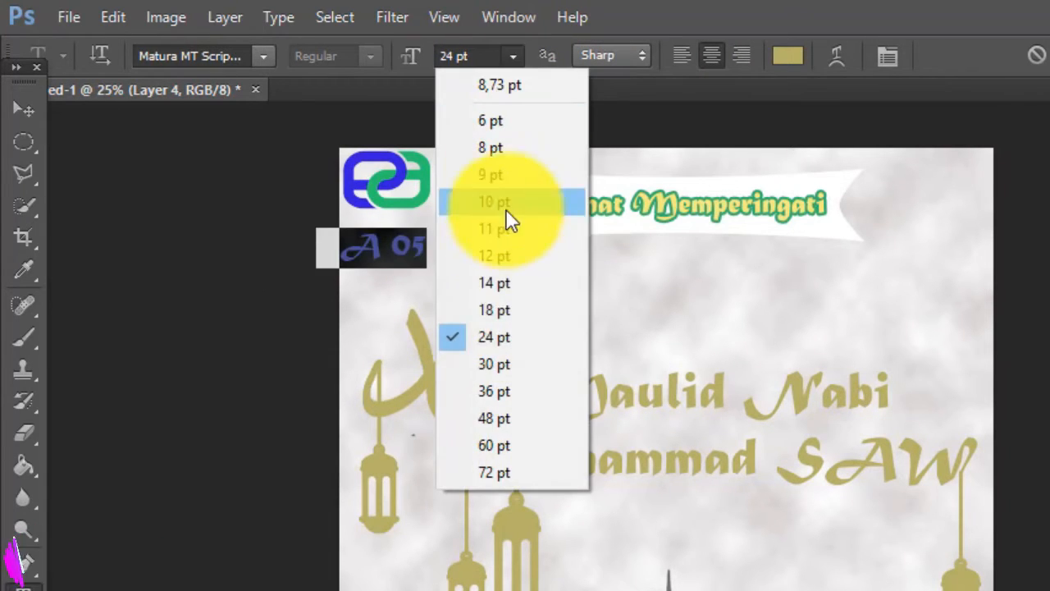
pyautogui.click(493, 309)
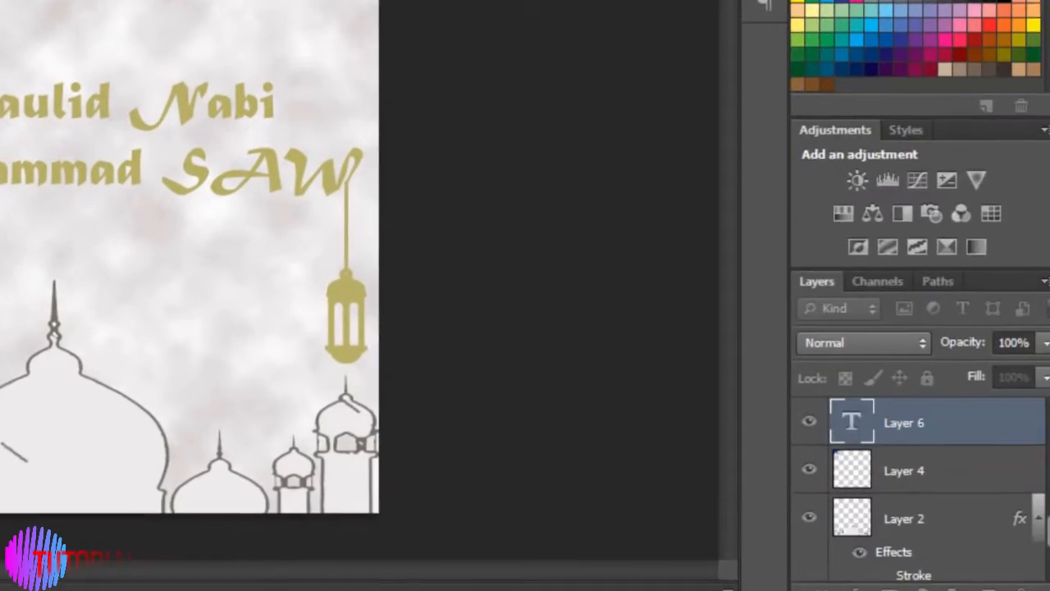
# Recolour the "EA 05" text with the blue sampled from the logo and place it directly beneath the logo.
pyautogui.click(787, 55)
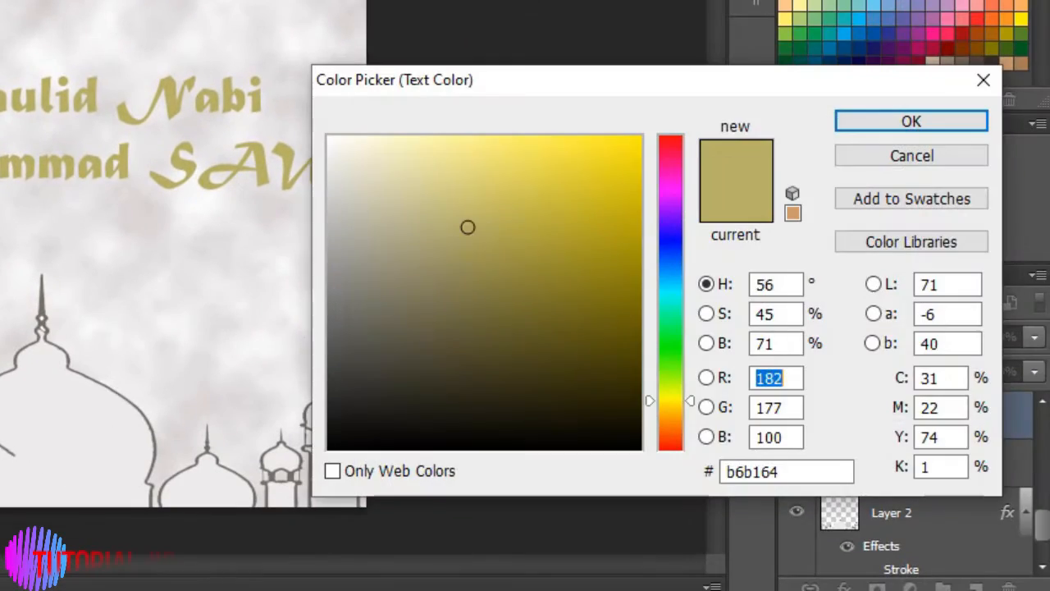
pyautogui.click(398, 165)
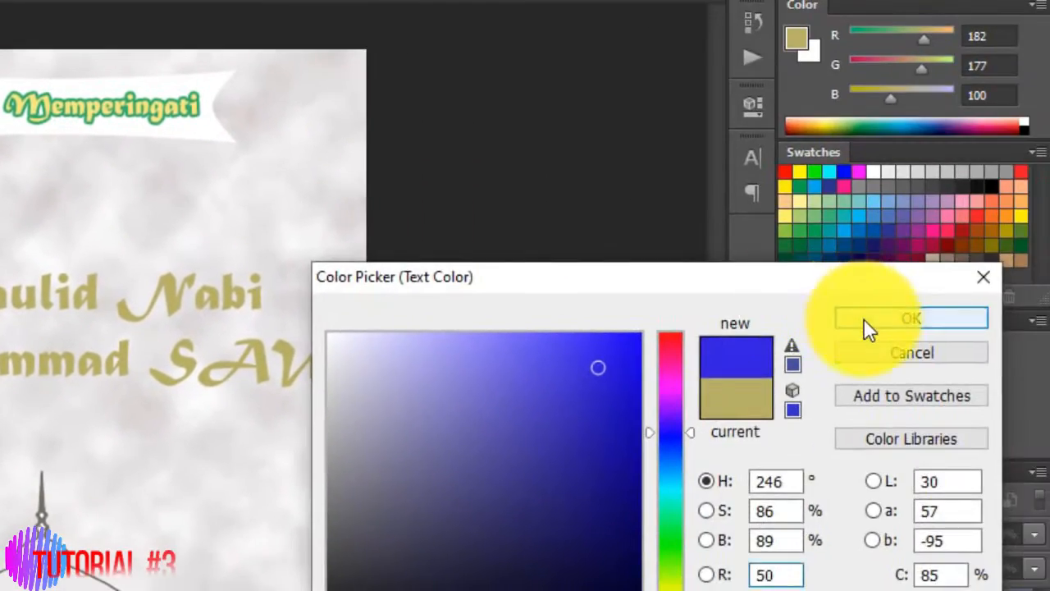
pyautogui.click(1043, 216)
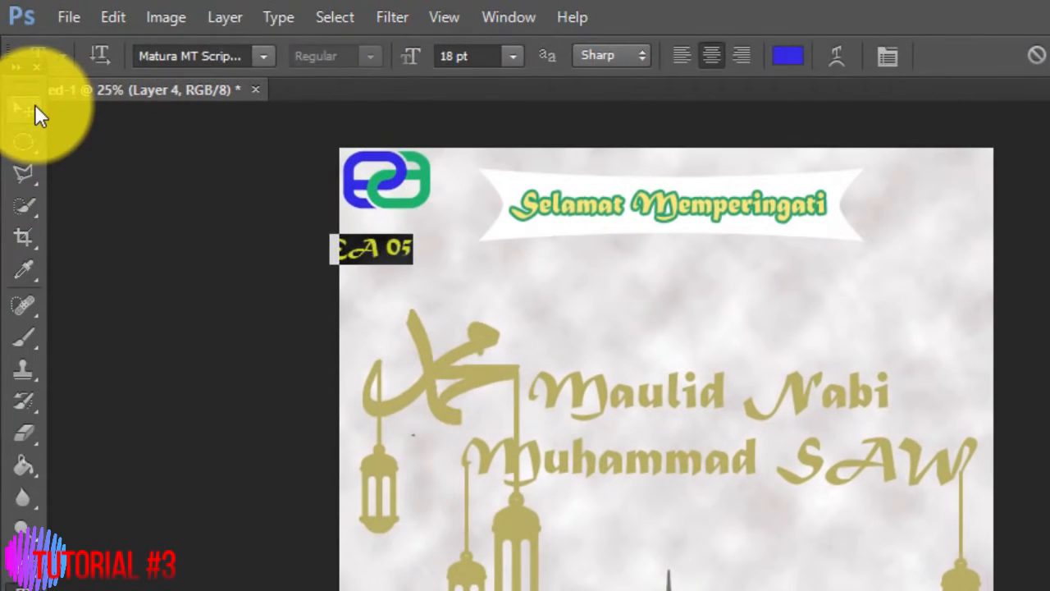
pyautogui.click(35, 104)
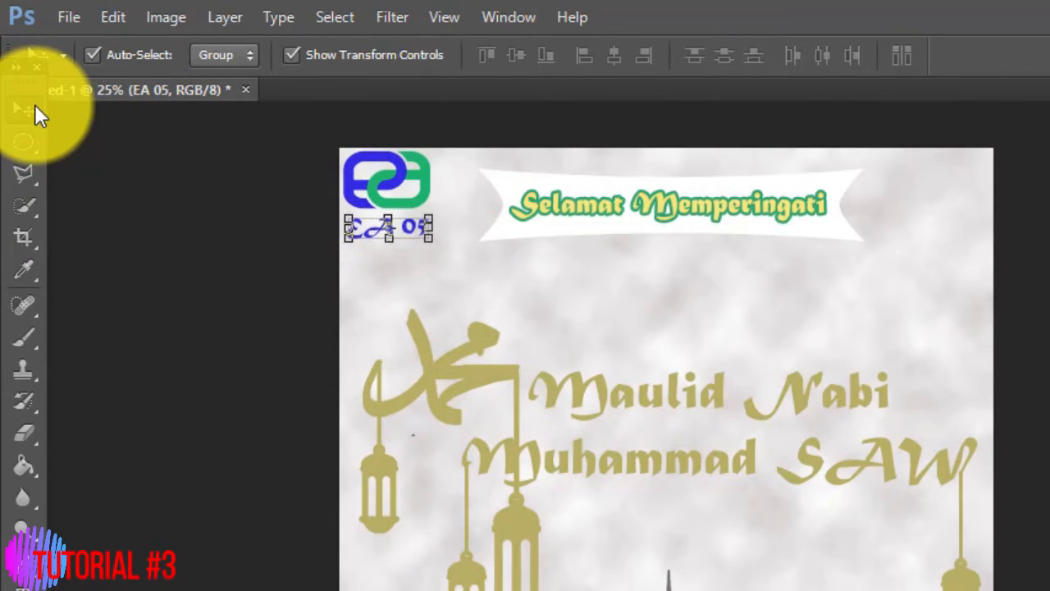
# Move the white banner shape down beneath the "Selamat Memperingati" text and slightly to the right.
pyautogui.click(465, 267)
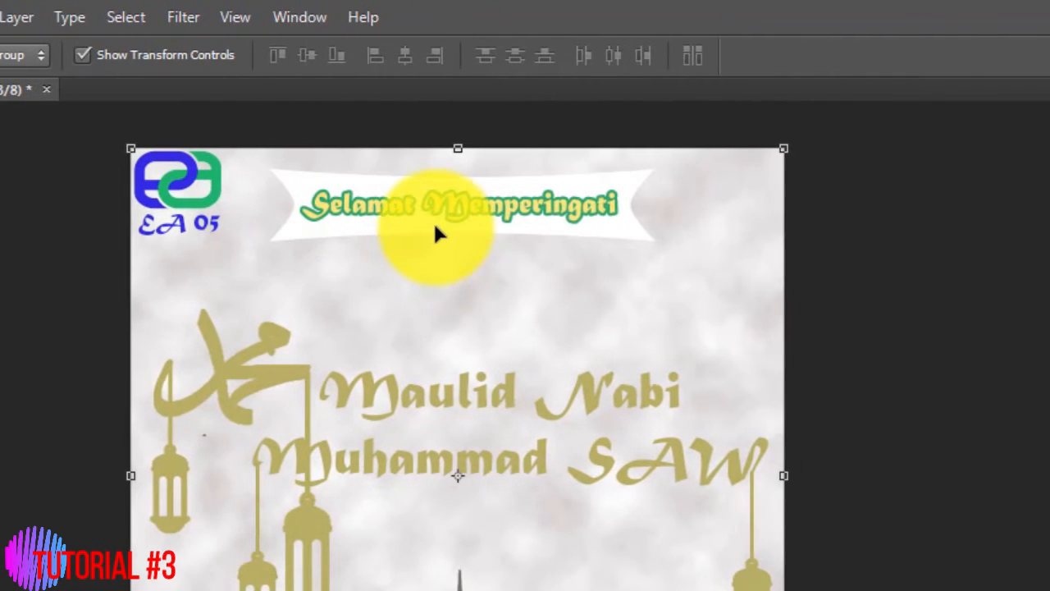
pyautogui.click(559, 233)
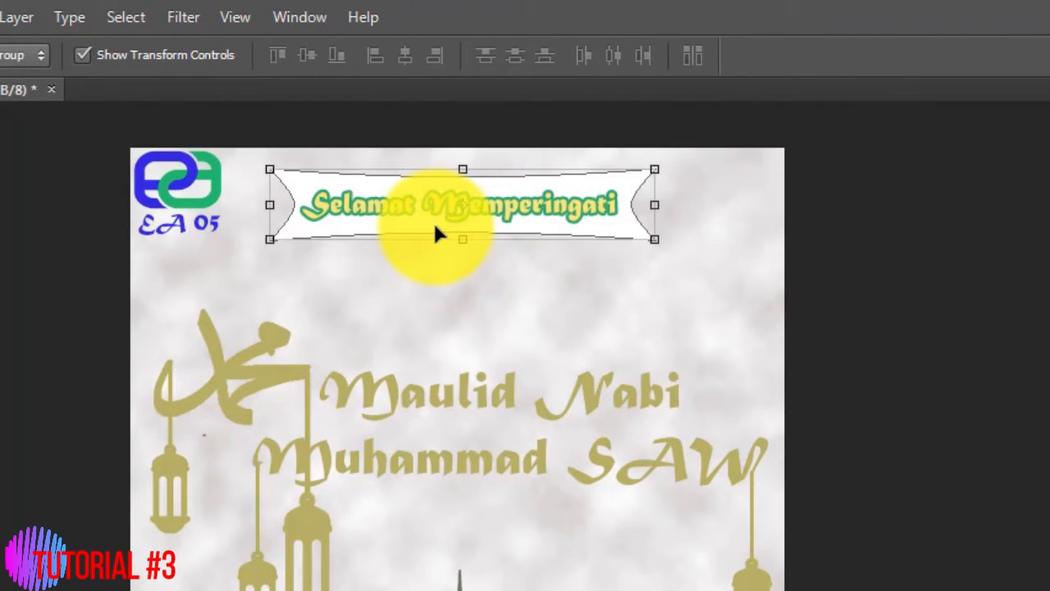
pyautogui.hotkey('shift', 'Down')
pyautogui.hotkey('shift', 'Down')
pyautogui.hotkey('shift', 'Down')
pyautogui.hotkey('shift', 'Down')
pyautogui.hotkey('shift', 'Down')
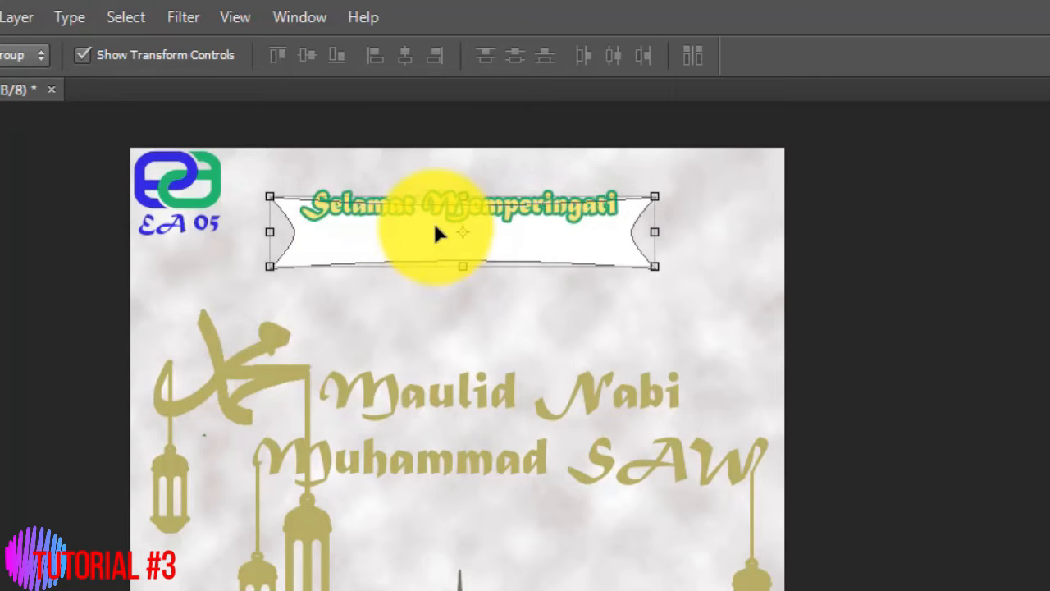
pyautogui.hotkey('shift', 'Down')
pyautogui.hotkey('shift', 'Right')
pyautogui.hotkey('shift', 'Right')
pyautogui.hotkey('shift', 'Right')
pyautogui.hotkey('shift', 'Left')
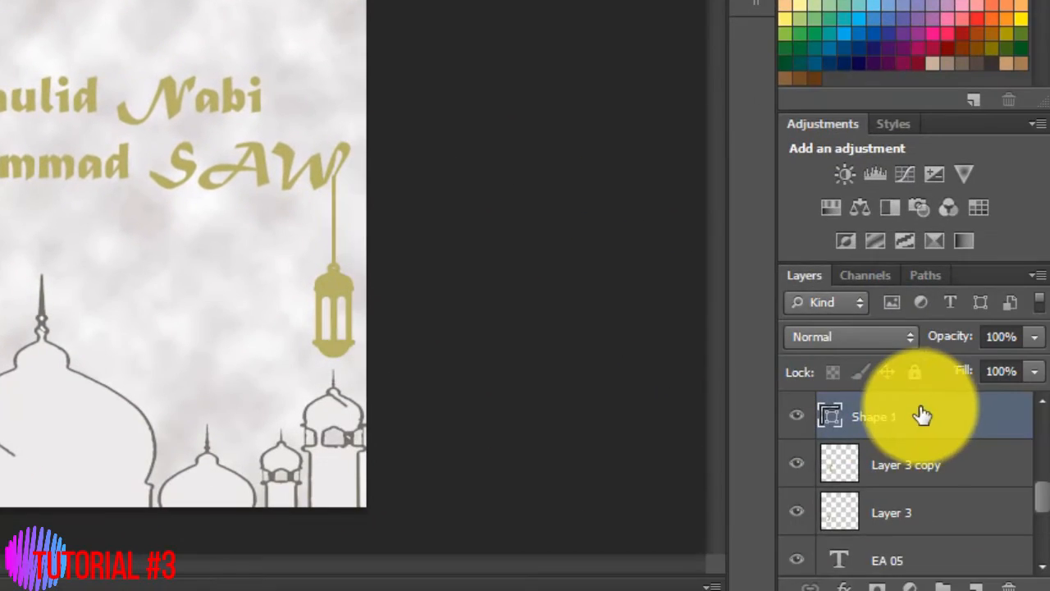
# Enlarge the white banner shape proportionally to about 109% by extending its lower-right corner.
pyautogui.rightClick(921, 415)
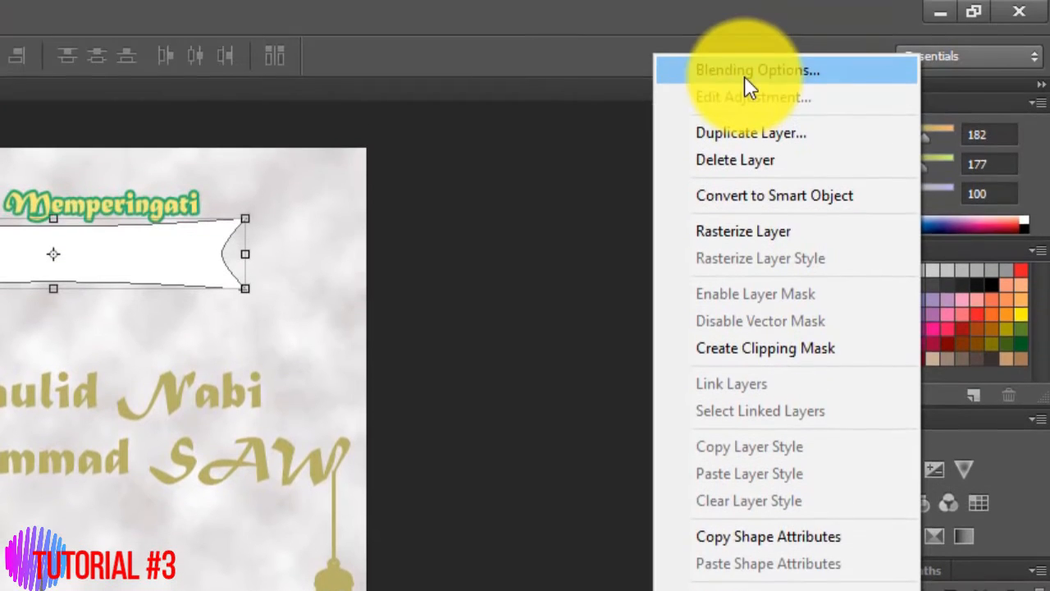
pyautogui.click(744, 75)
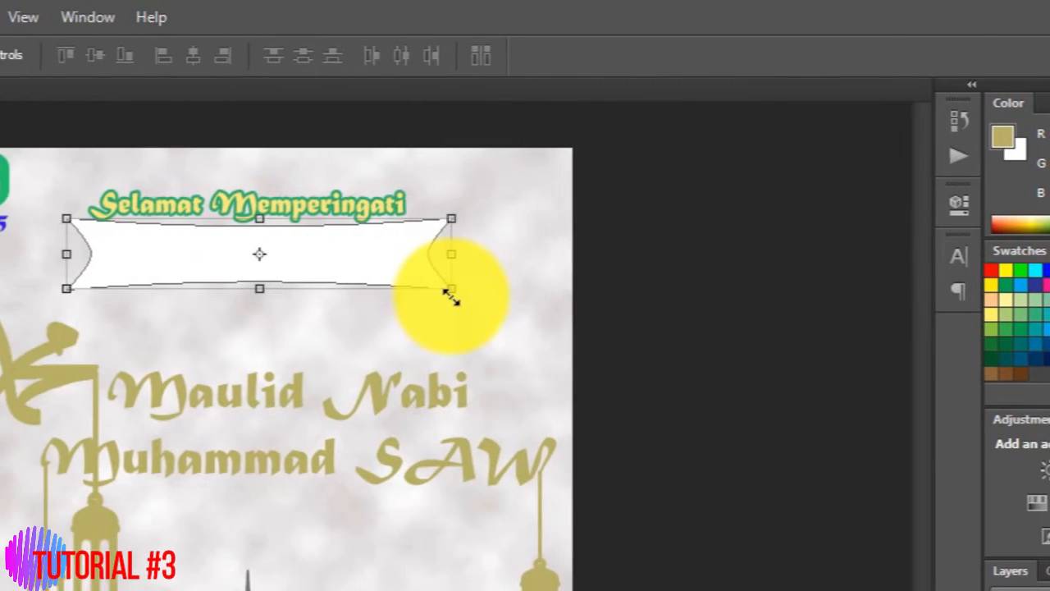
pyautogui.moveTo(246, 292); pyautogui.dragTo(252, 306)
pyautogui.moveTo(461, 305); pyautogui.dragTo(490, 312)
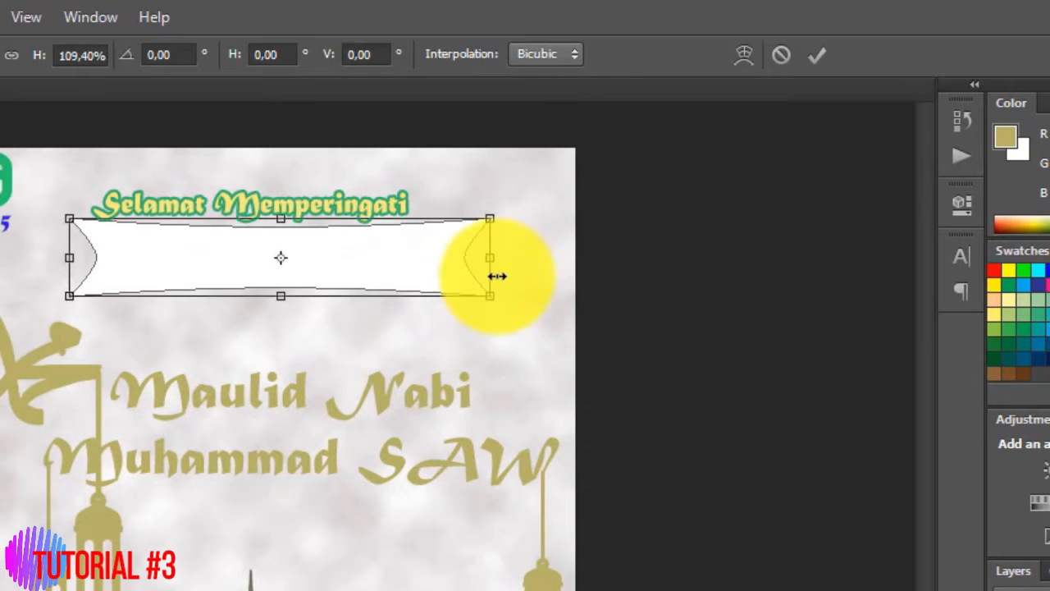
pyautogui.moveTo(491, 257); pyautogui.dragTo(392, 255)
pyautogui.hotkey('ctrl', 'z')
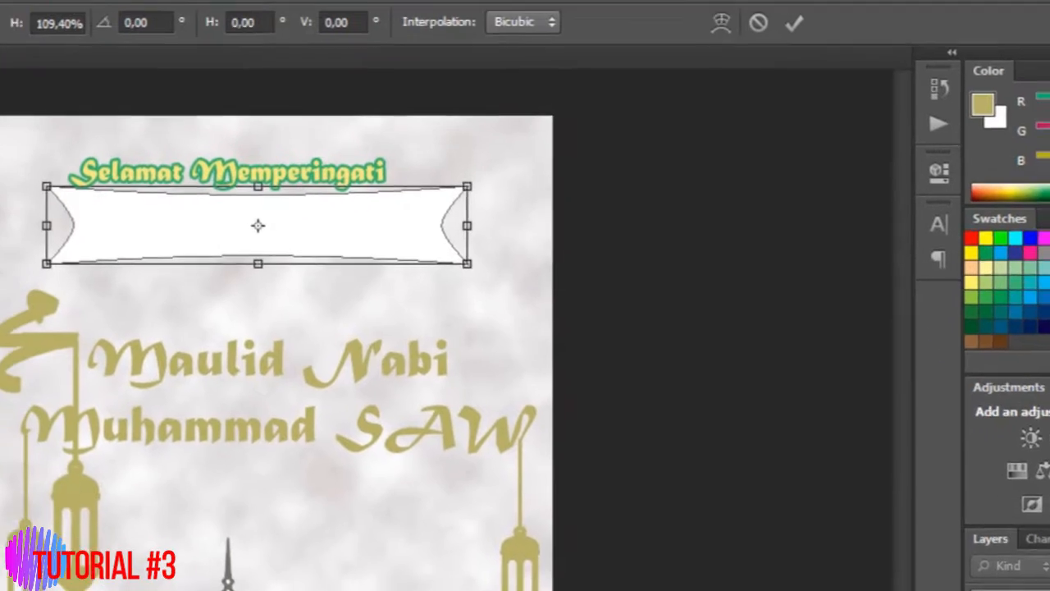
pyautogui.rightClick(943, 519)
pyautogui.press('Return')
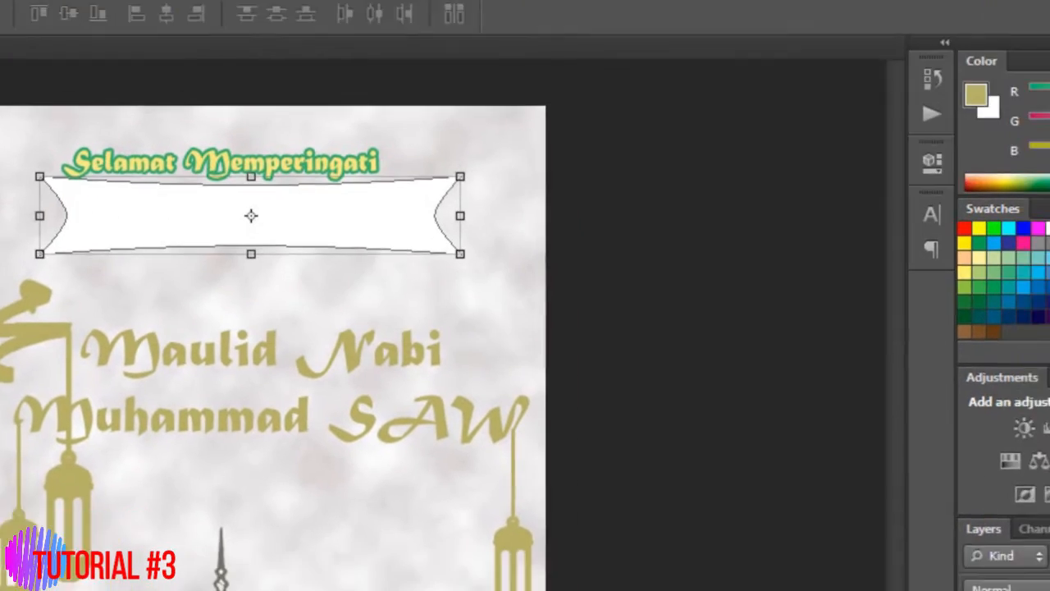
# Duplicate the white banner shape and move the copy slightly down so it overlaps the original.
pyautogui.rightClick(968, 525)
pyautogui.click(943, 32)
pyautogui.press('Return')
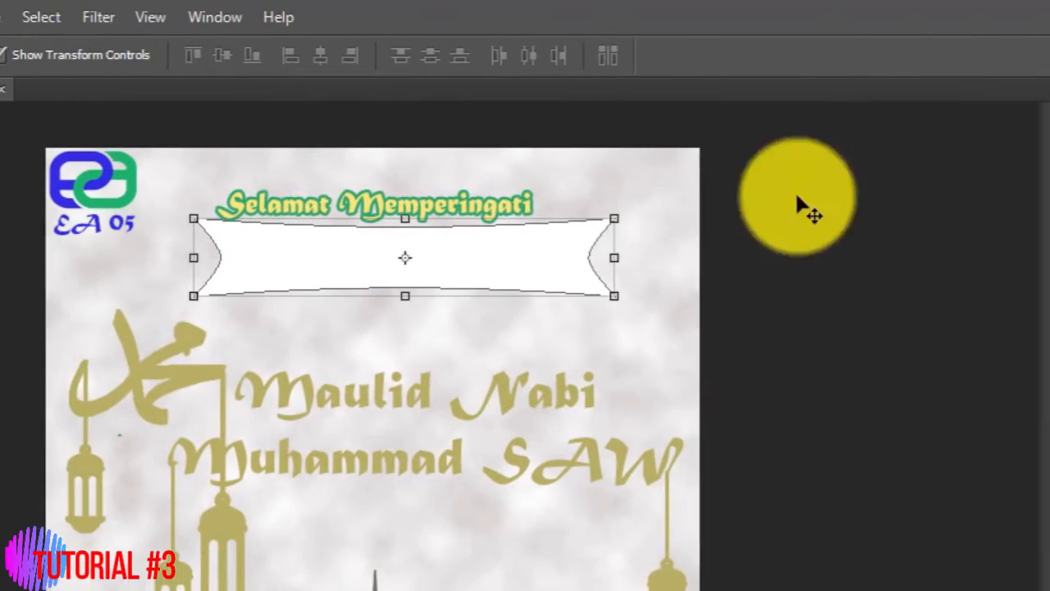
pyautogui.moveTo(597, 267)
pyautogui.mouseDown()
pyautogui.moveTo(602, 307)
pyautogui.moveTo(599, 284)
pyautogui.mouseUp()
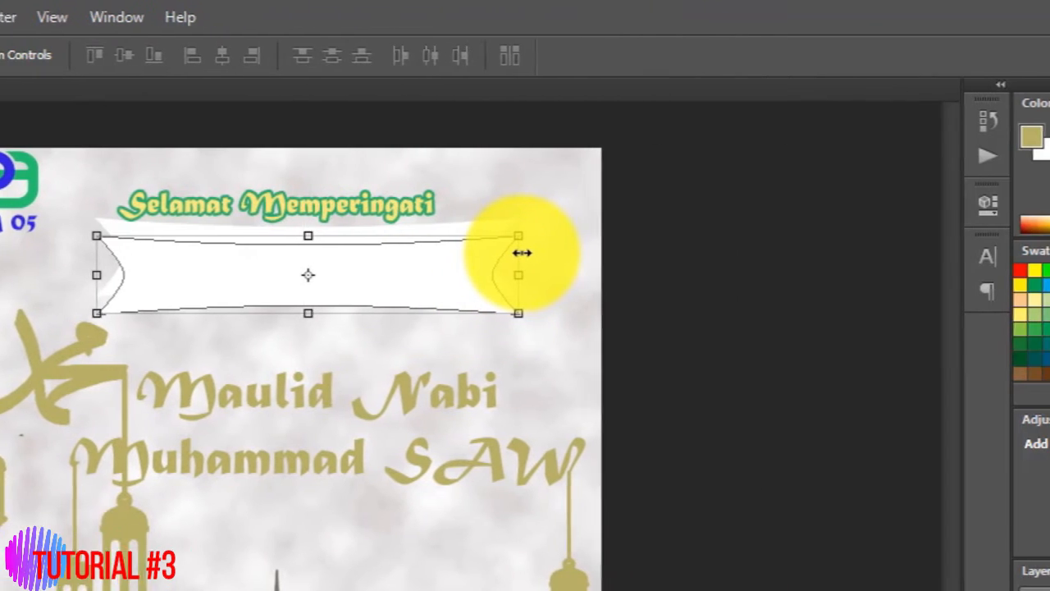
# Shrink the banner copy to 90.97% width and 95.31% height, keeping it centred on the original, and deselect it.
pyautogui.click(704, 255)
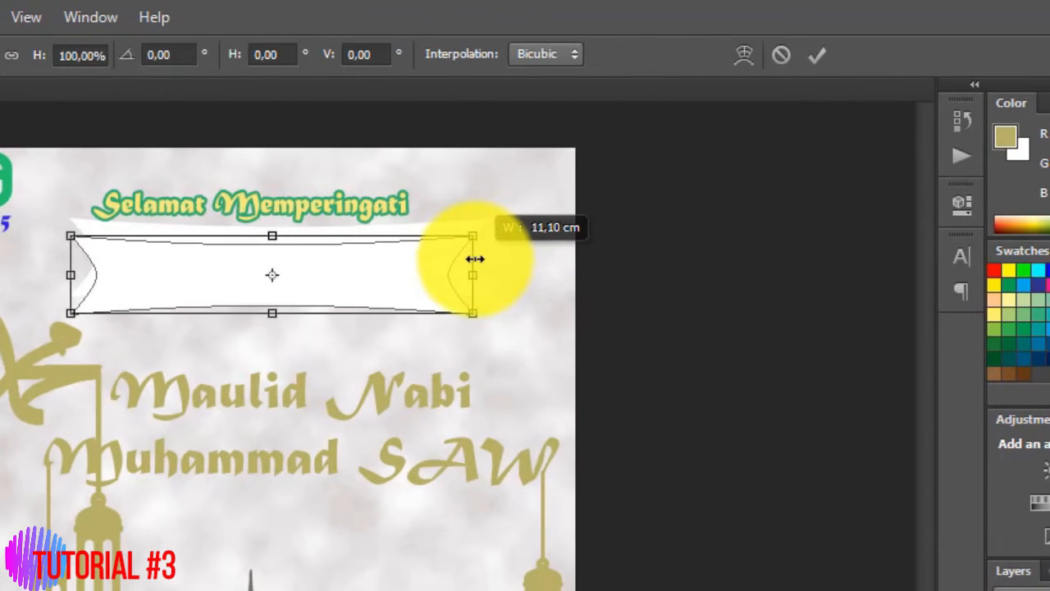
pyautogui.moveTo(475, 258); pyautogui.dragTo(478, 257)
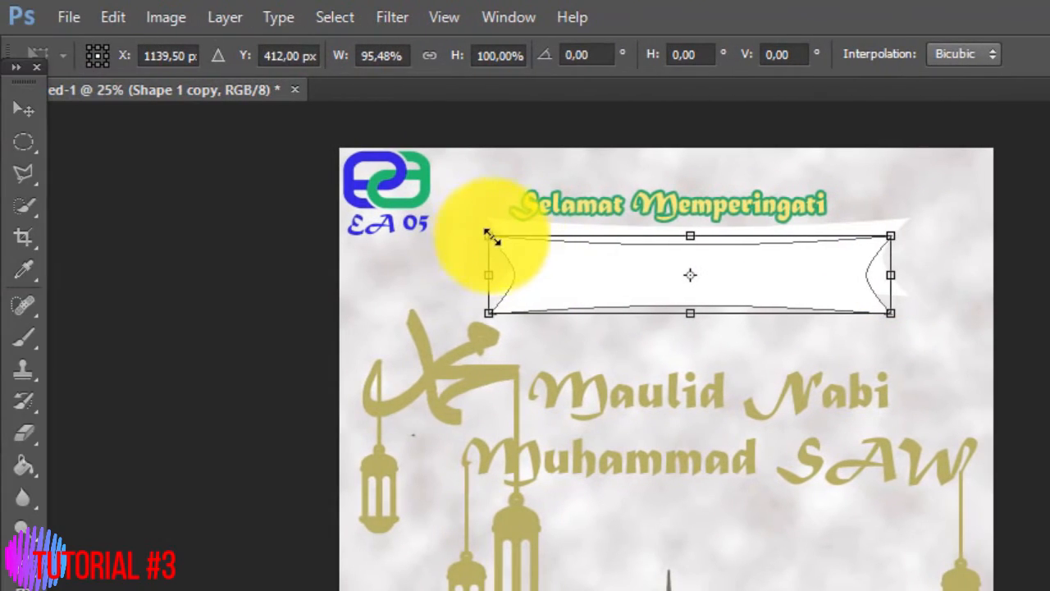
pyautogui.moveTo(71, 236); pyautogui.dragTo(89, 242)
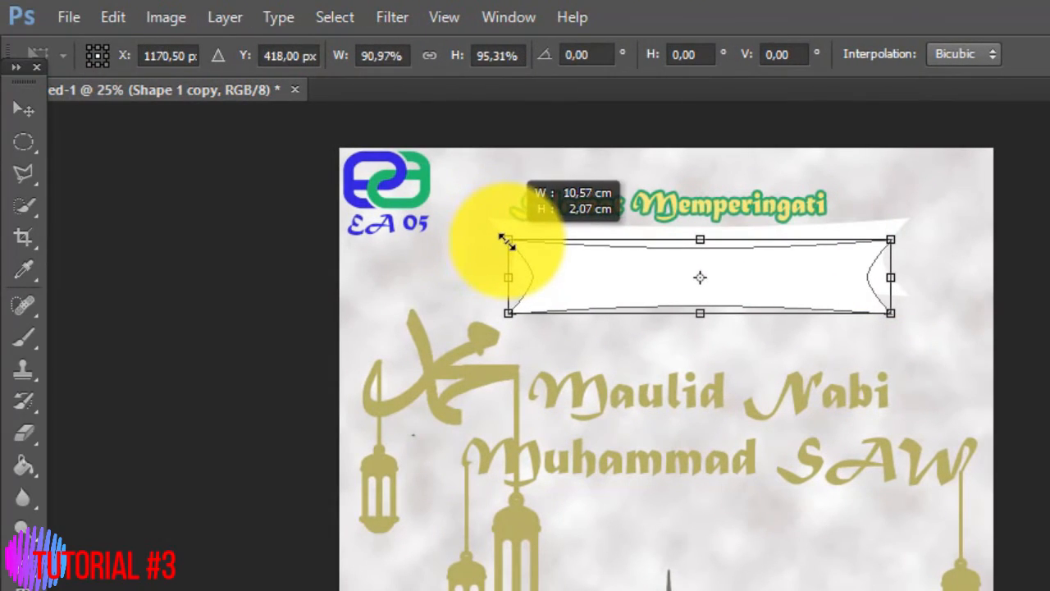
pyautogui.moveTo(506, 241); pyautogui.dragTo(506, 241)
pyautogui.press('Return')
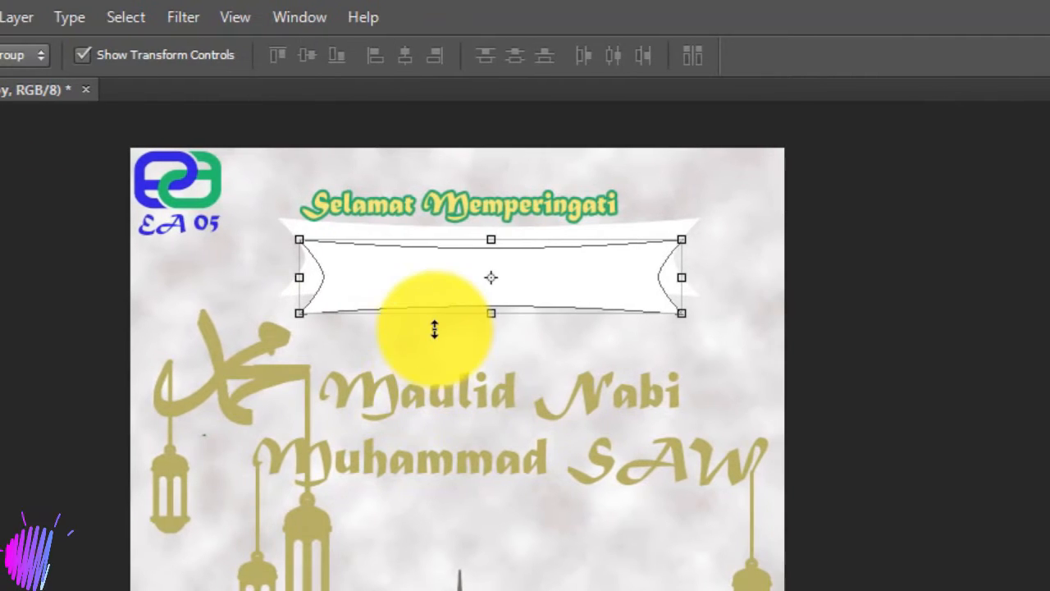
pyautogui.click(435, 329)
pyautogui.press('Return')
pyautogui.click(759, 375)
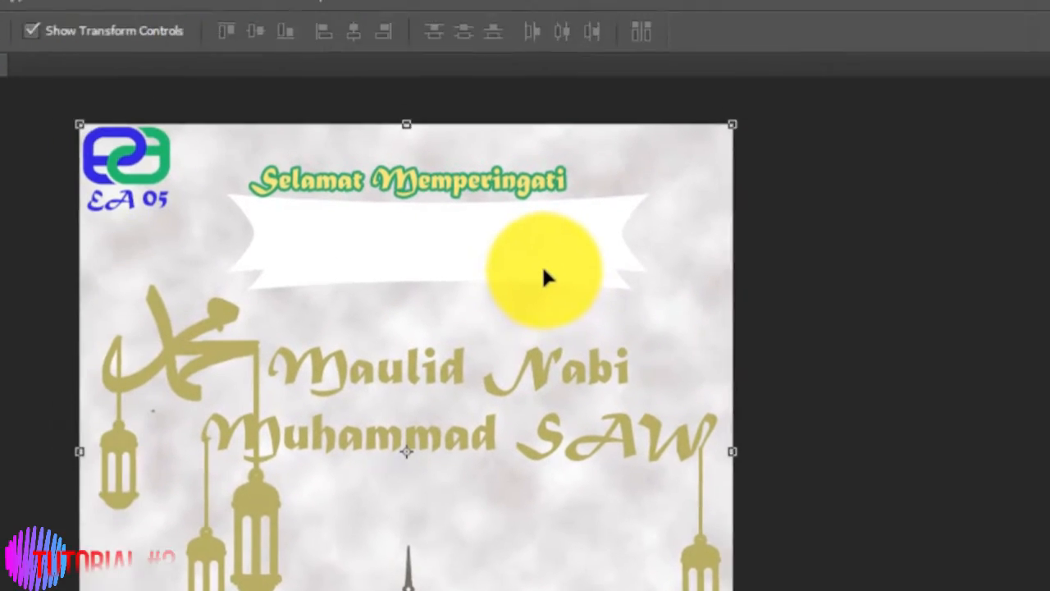
# Reposition the banner copy centred on the original banner so only its lower edge and tails stick out below.
pyautogui.click(392, 205)
pyautogui.moveTo(599, 304); pyautogui.dragTo(629, 306)
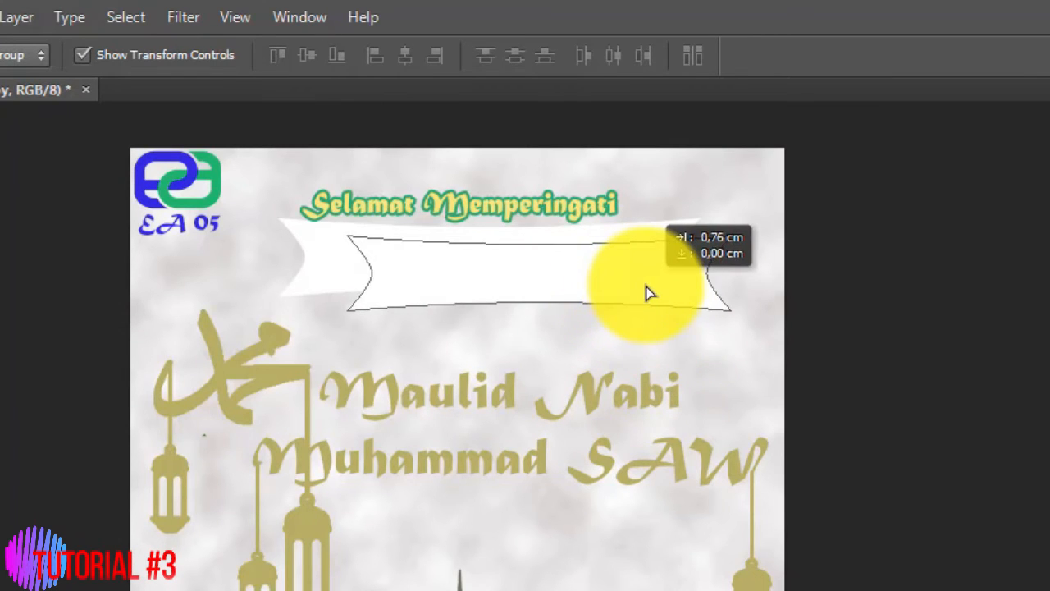
pyautogui.moveTo(647, 292); pyautogui.dragTo(584, 292)
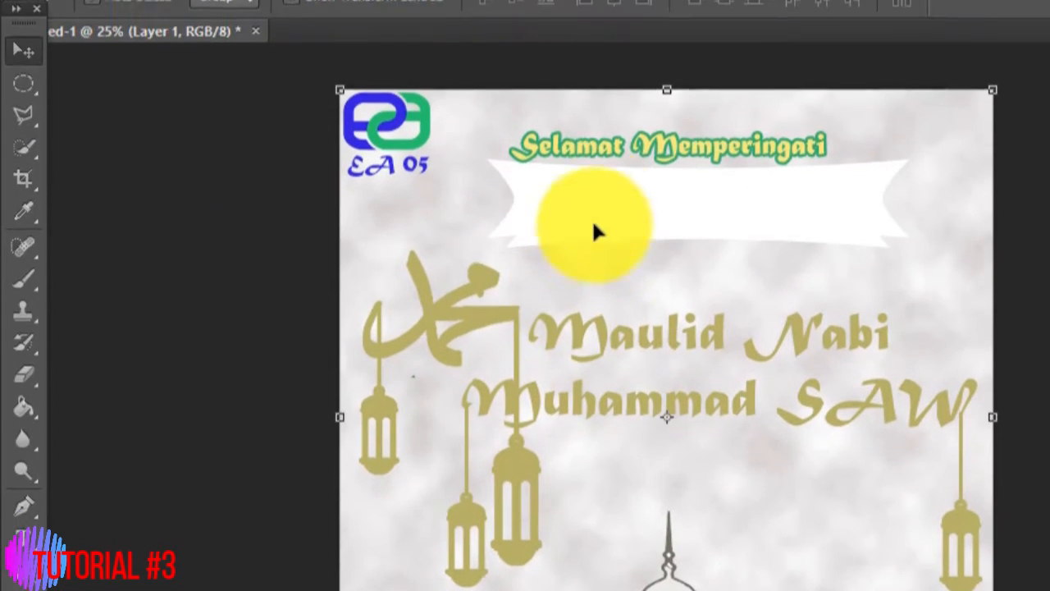
pyautogui.moveTo(639, 164); pyautogui.dragTo(612, 151)
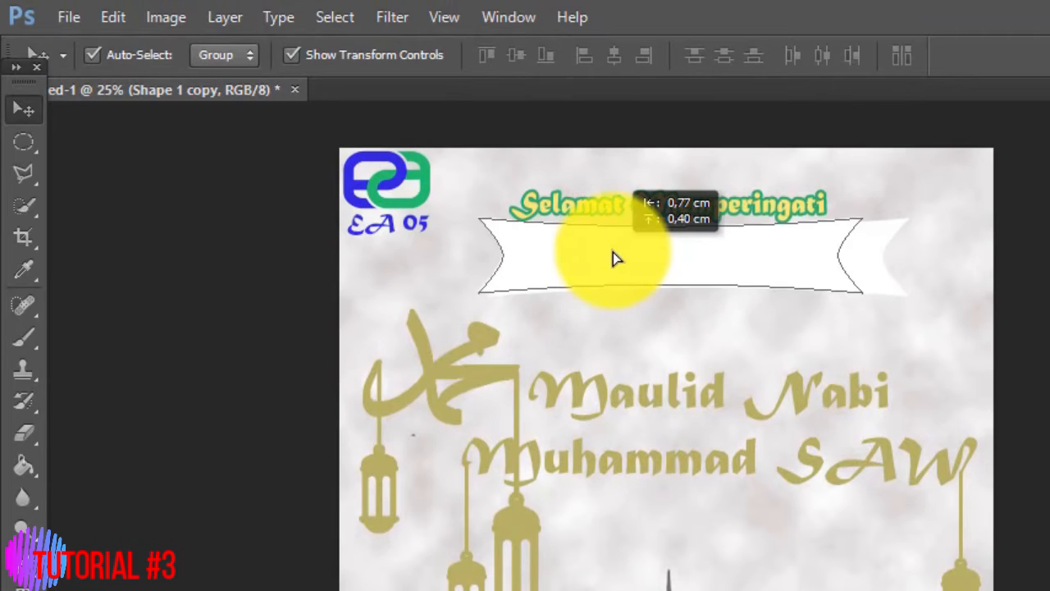
pyautogui.moveTo(607, 247); pyautogui.dragTo(648, 293)
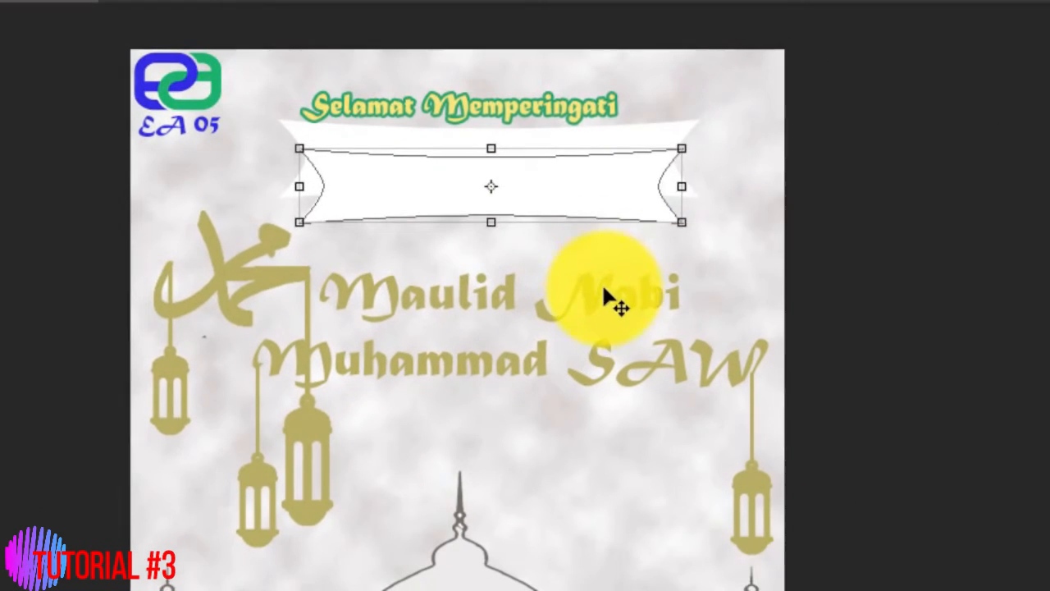
pyautogui.click(813, 384)
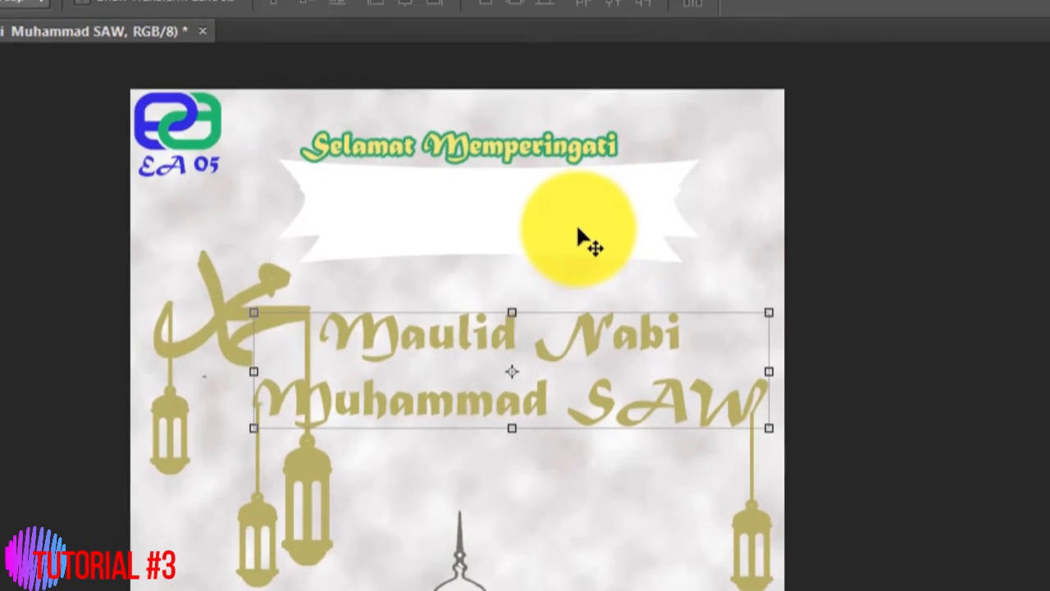
pyautogui.moveTo(586, 196); pyautogui.dragTo(573, 185)
pyautogui.moveTo(573, 283); pyautogui.dragTo(570, 285)
pyautogui.click(577, 362)
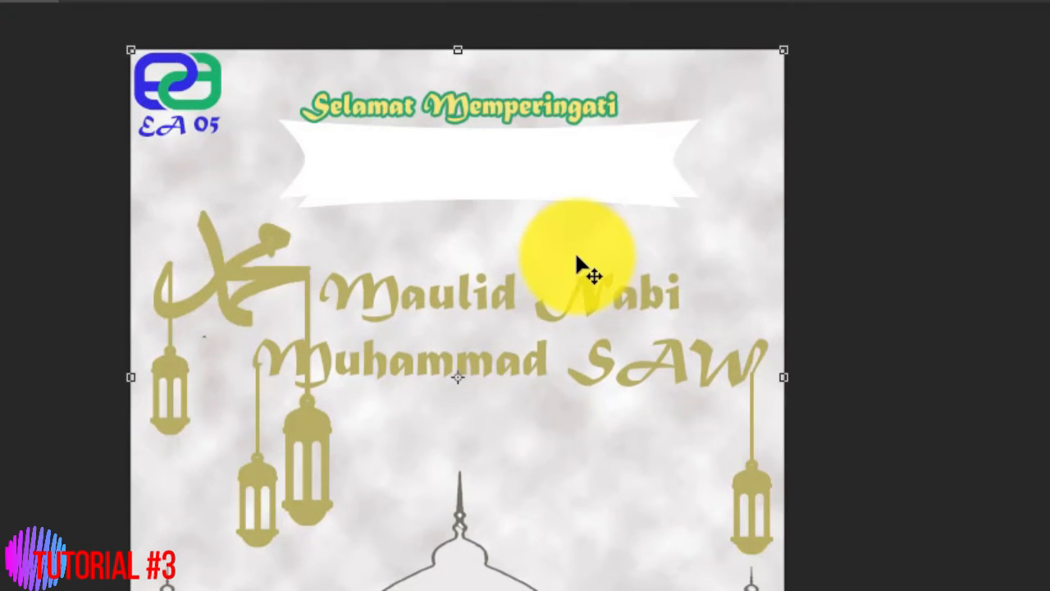
# Move the "Selamat Memperingati" text down onto the banner and recolour it with the olive gold #b6b164 sampled from the artwork.
pyautogui.moveTo(569, 109); pyautogui.dragTo(595, 164)
pyautogui.moveTo(595, 269); pyautogui.dragTo(596, 271)
pyautogui.click(47, 298)
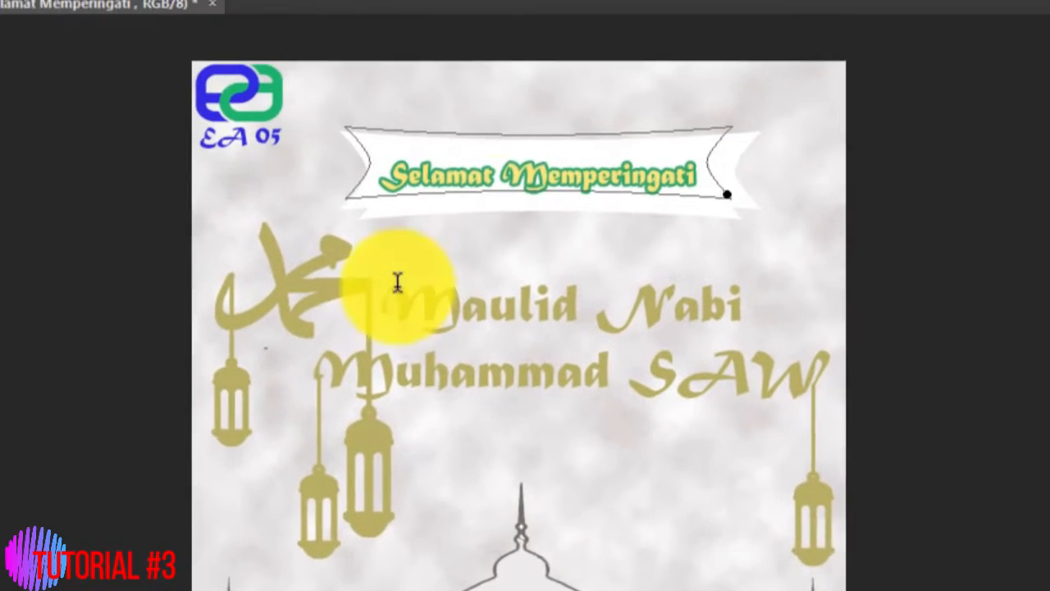
pyautogui.click(456, 266)
pyautogui.hotkey('ctrl', 'a')
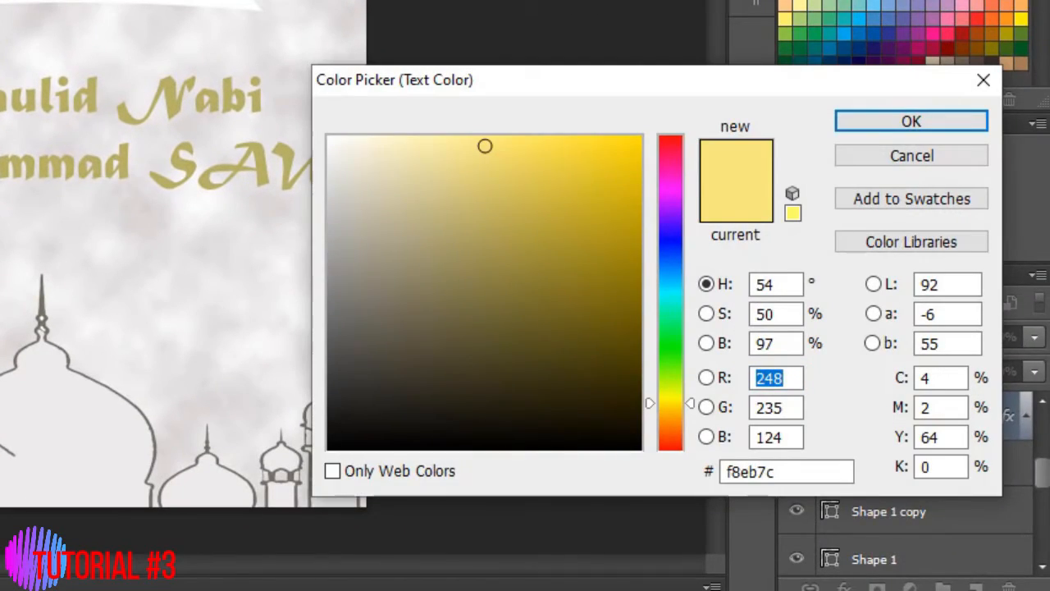
pyautogui.click(218, 43)
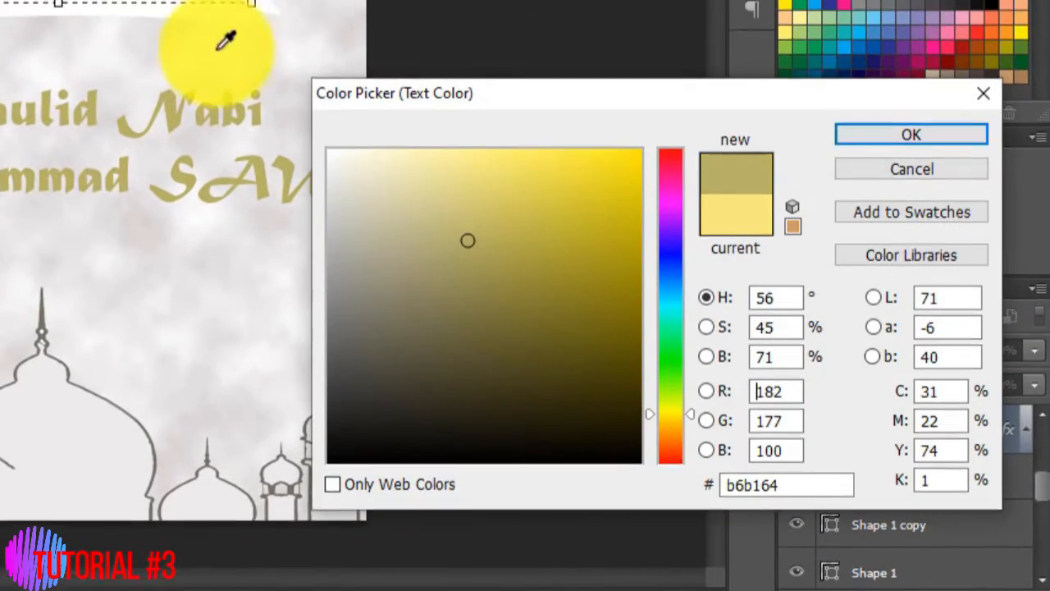
pyautogui.click(911, 121)
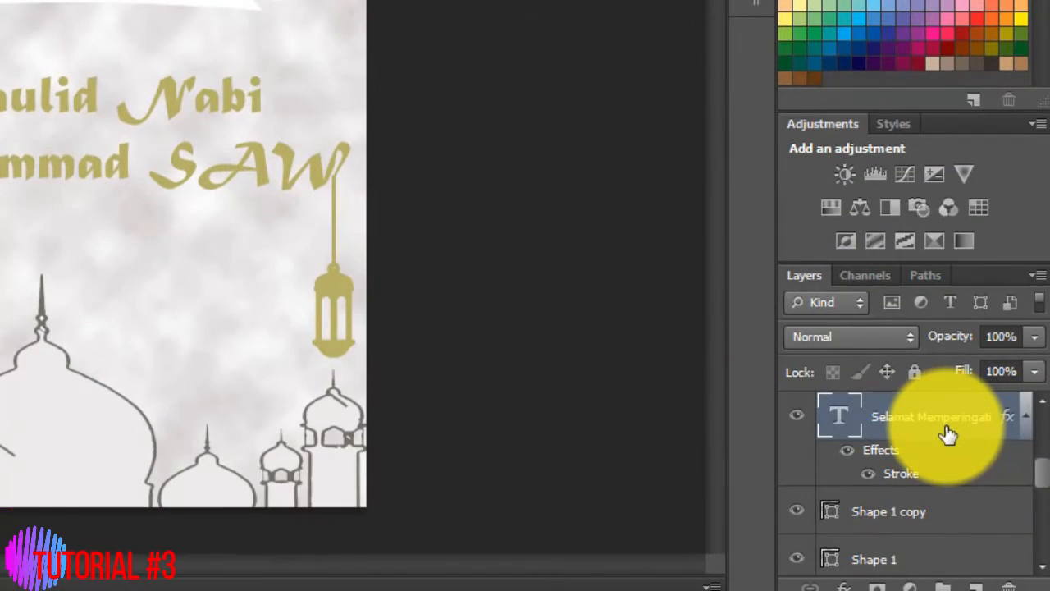
# Change the "Selamat Memperingati" text's stroke colour to #fbfbfb, then turn its stroke effect off.
pyautogui.rightClick(947, 435)
pyautogui.click(722, 136)
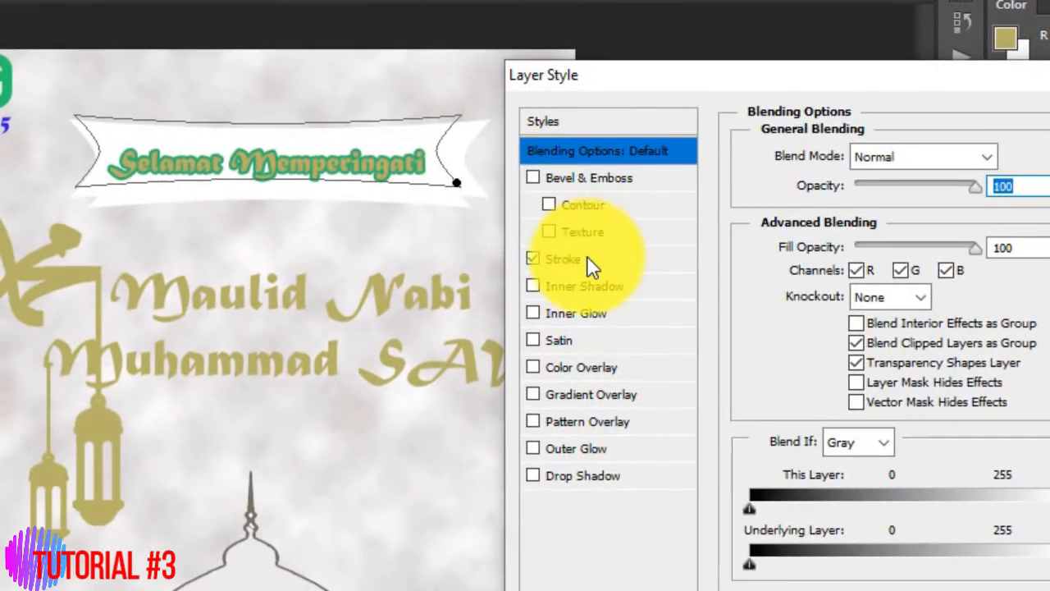
pyautogui.click(439, 317)
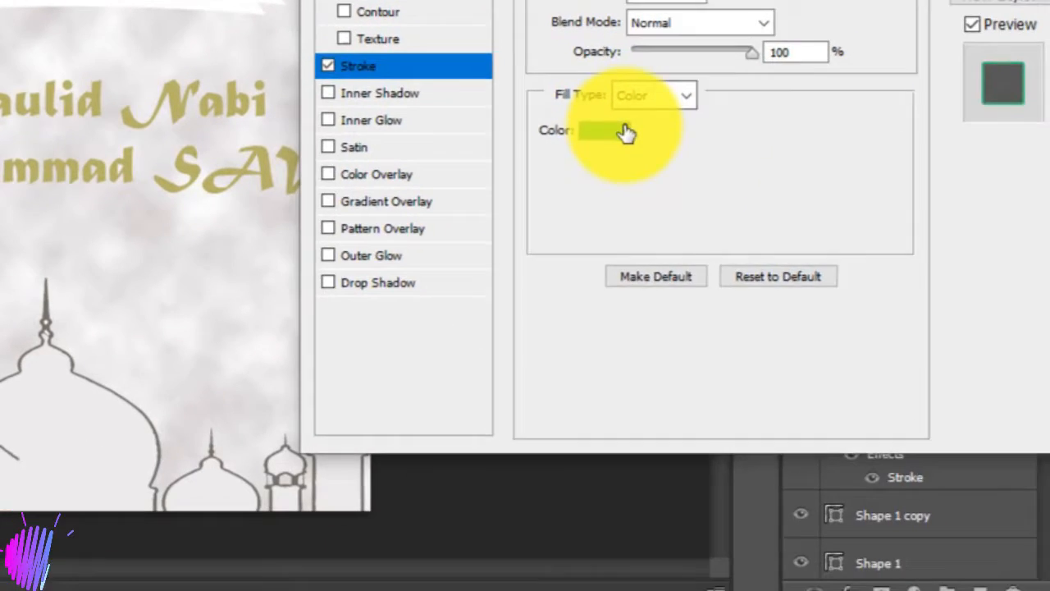
pyautogui.click(810, 323)
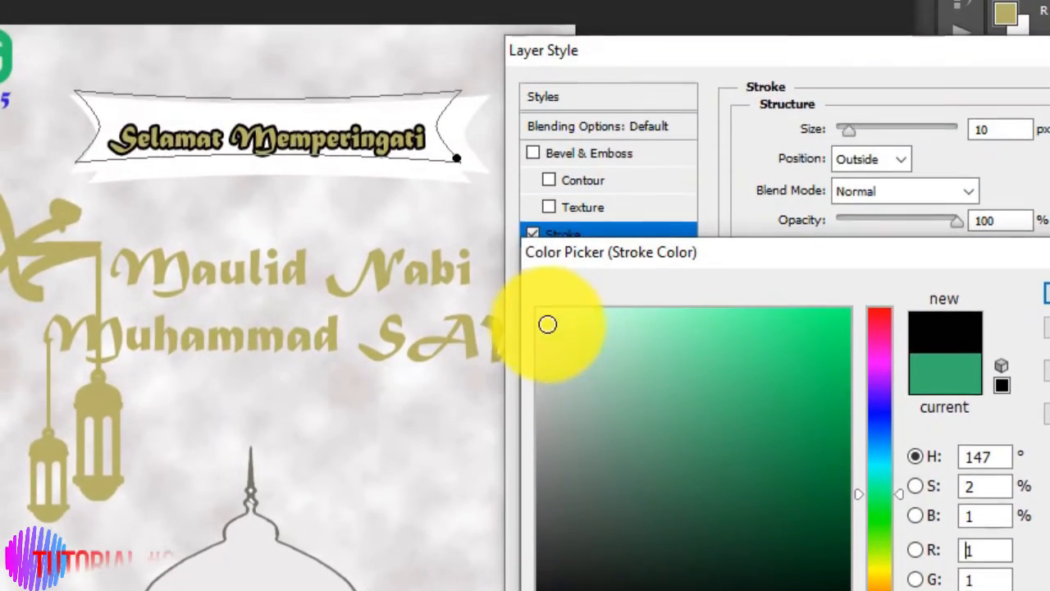
pyautogui.click(537, 141)
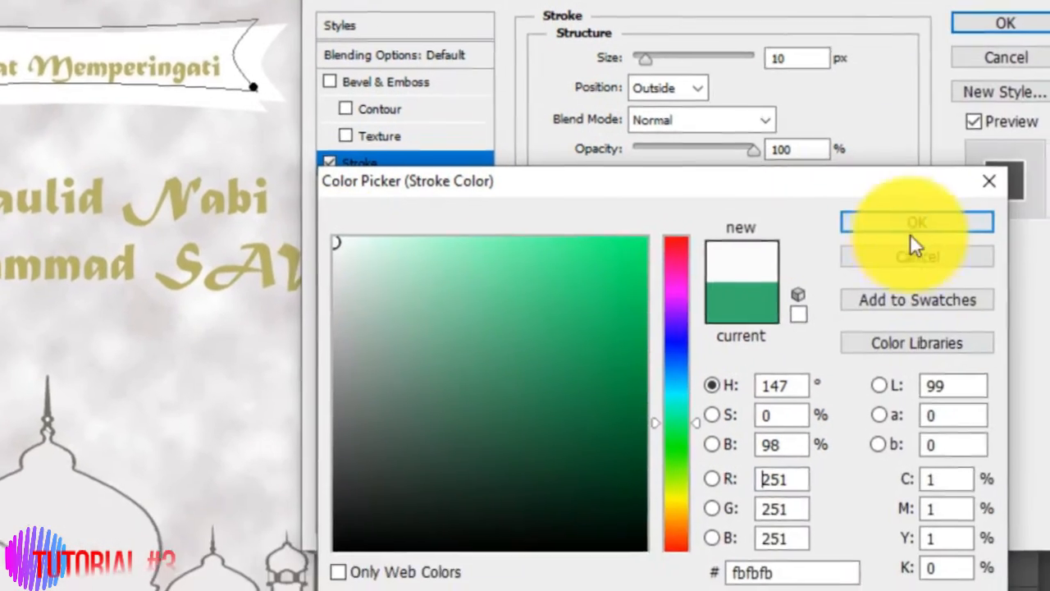
pyautogui.click(910, 250)
pyautogui.click(527, 256)
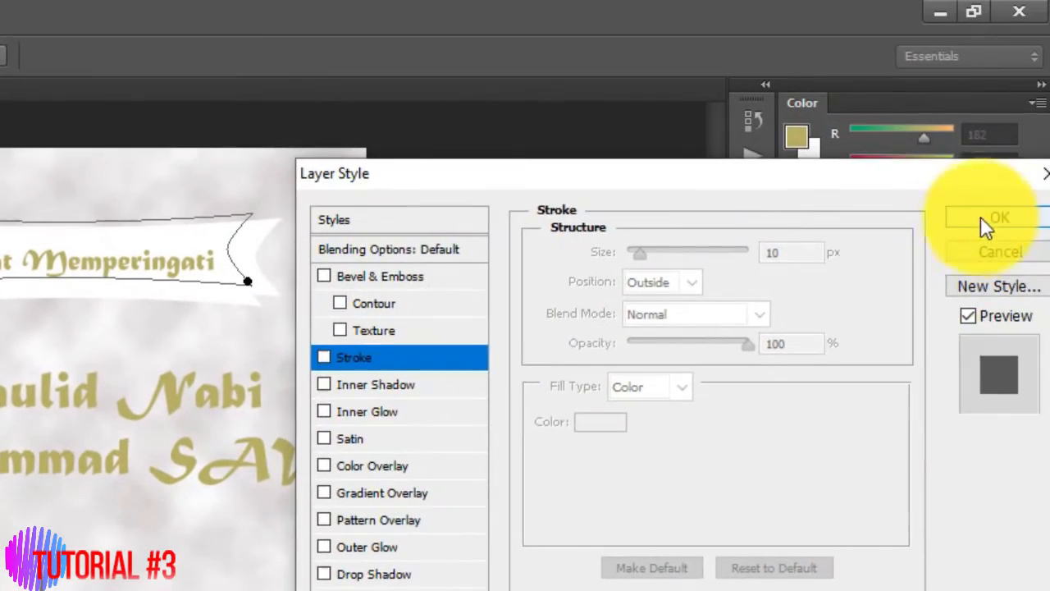
pyautogui.click(981, 220)
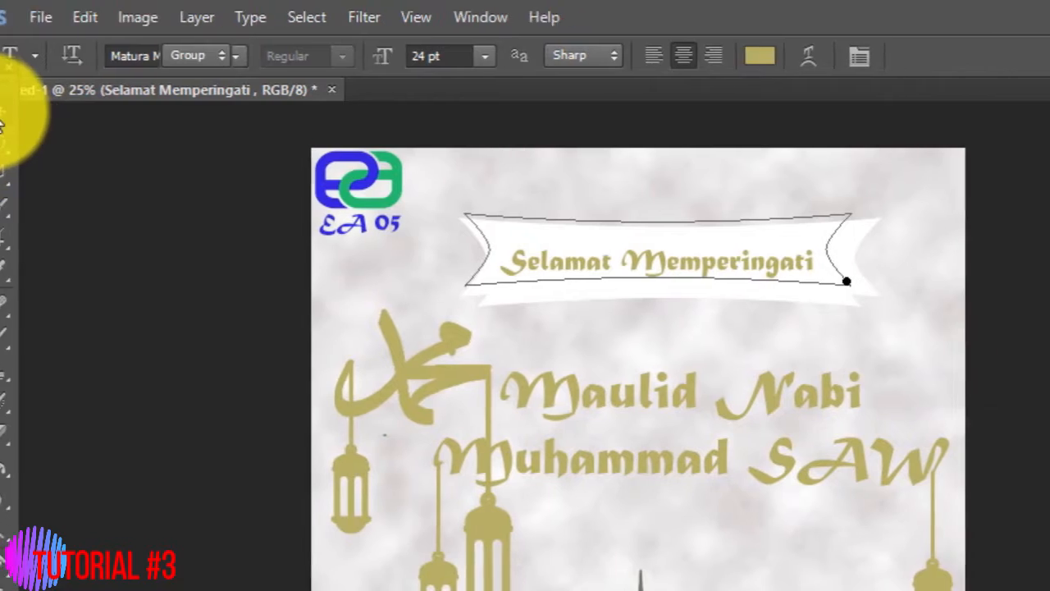
# Select the mosque silhouette layer and apply the Find Edges filter to it.
pyautogui.click(4, 120)
pyautogui.click(288, 340)
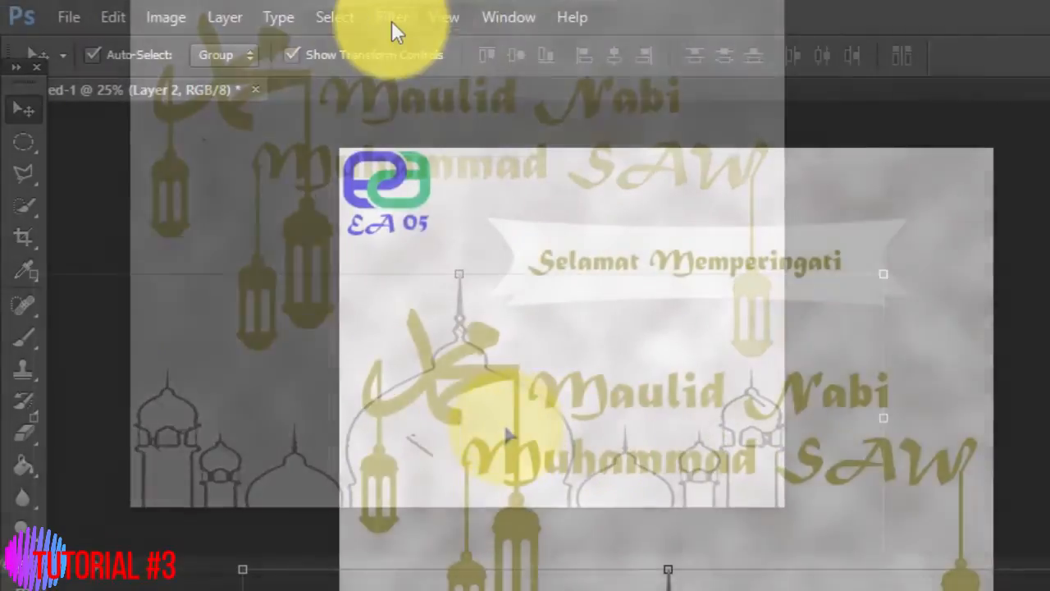
pyautogui.click(392, 18)
pyautogui.moveTo(503, 405)
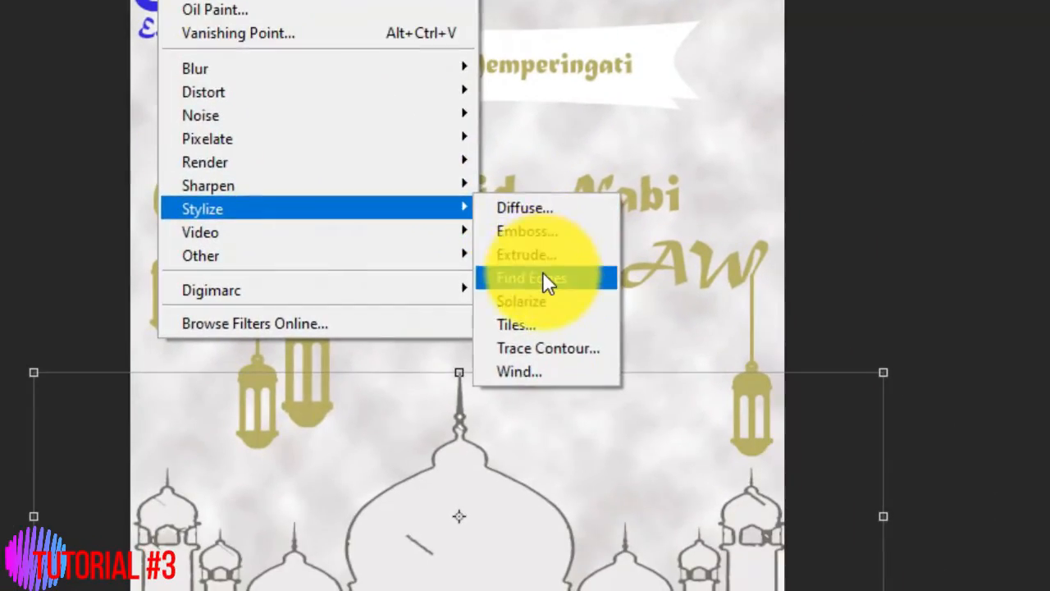
pyautogui.click(543, 271)
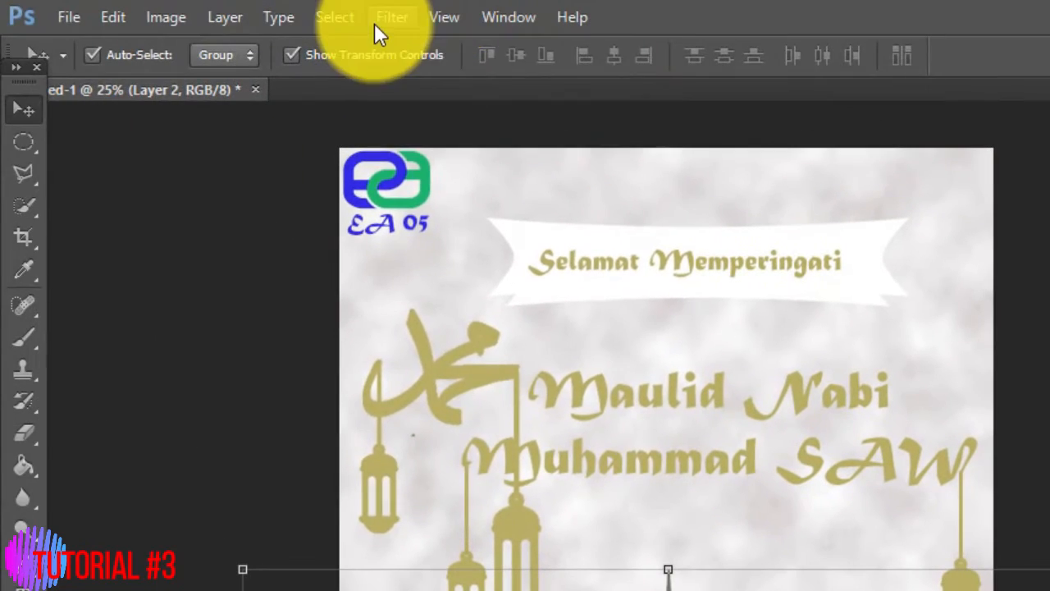
# Apply the Fibers filter with variance 16 and strength 4 to the mosque silhouette.
pyautogui.click(391, 18)
pyautogui.moveTo(555, 358)
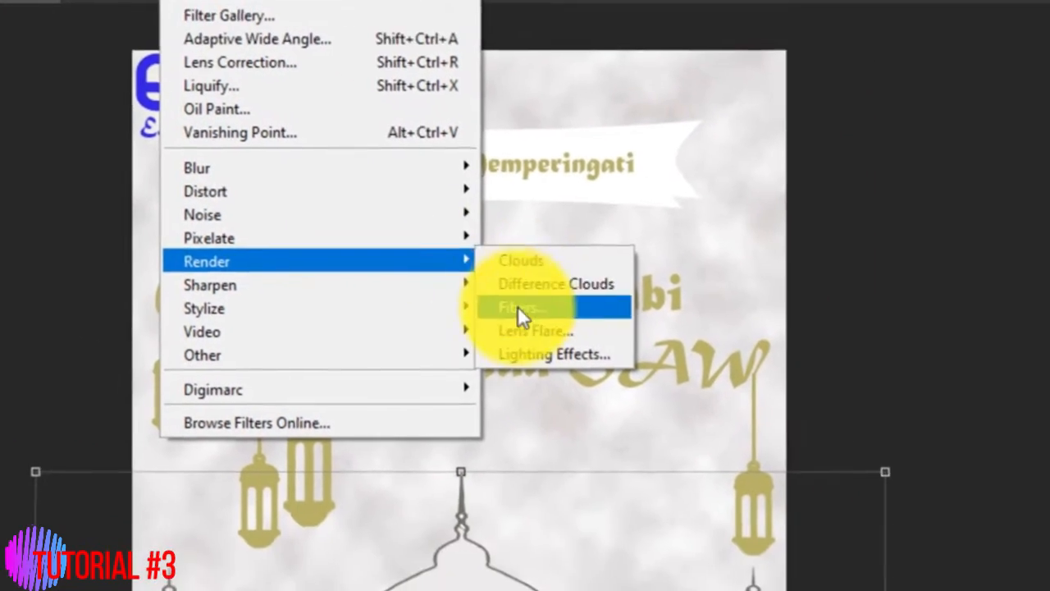
pyautogui.click(738, 400)
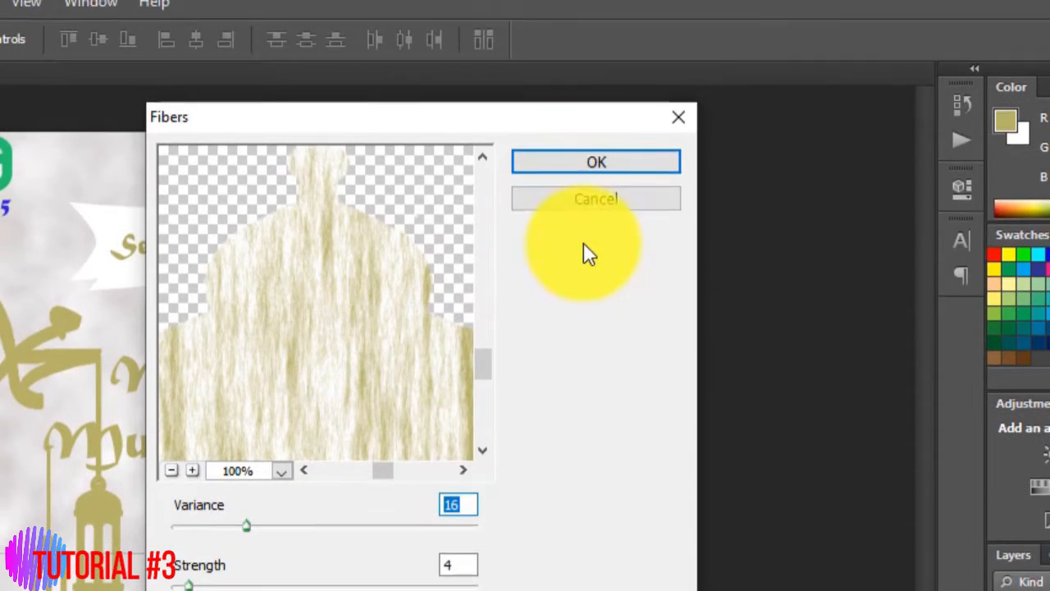
pyautogui.click(620, 77)
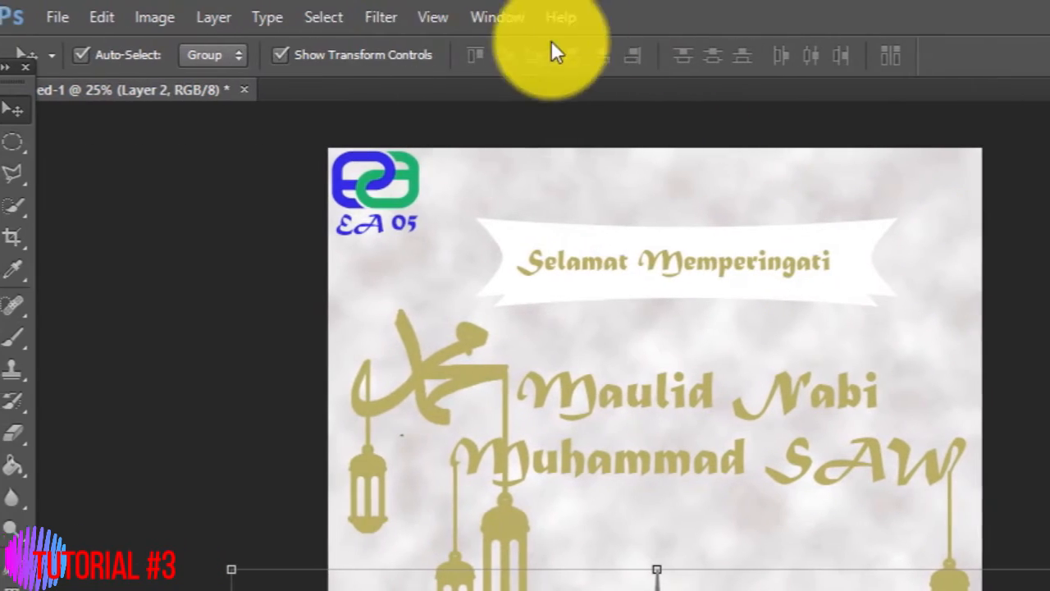
# Apply the Fibers filter with variance 39 and strength 50 to the mosque silhouette.
pyautogui.click(392, 17)
pyautogui.moveTo(574, 281)
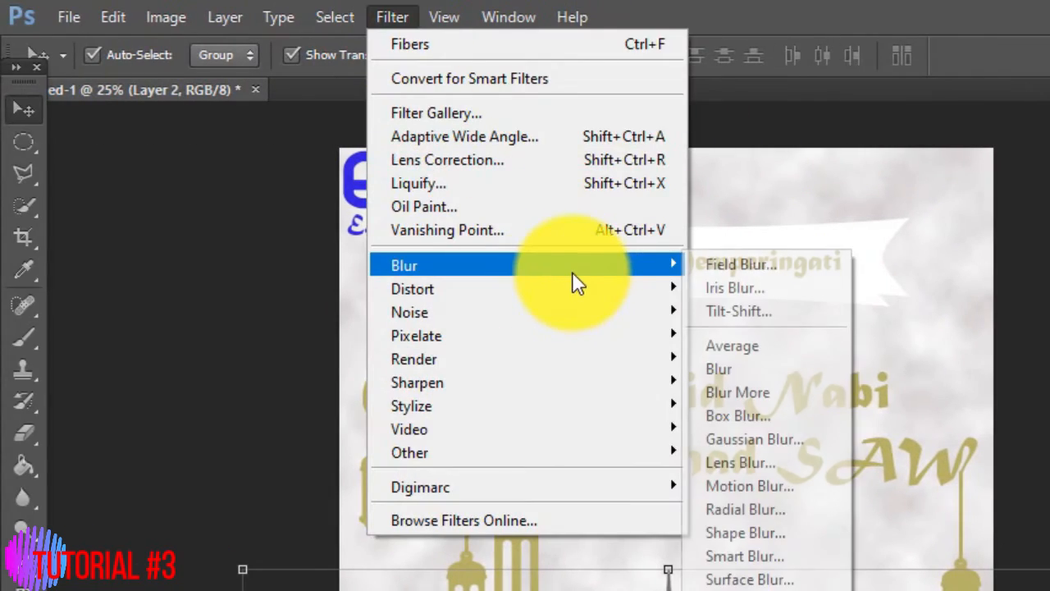
pyautogui.moveTo(609, 299)
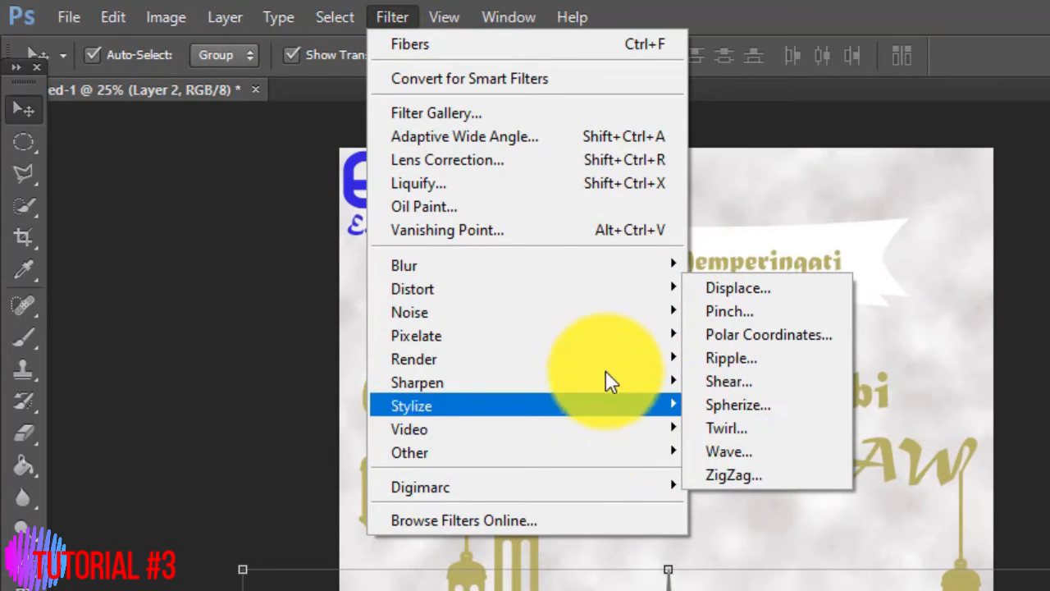
pyautogui.moveTo(610, 344)
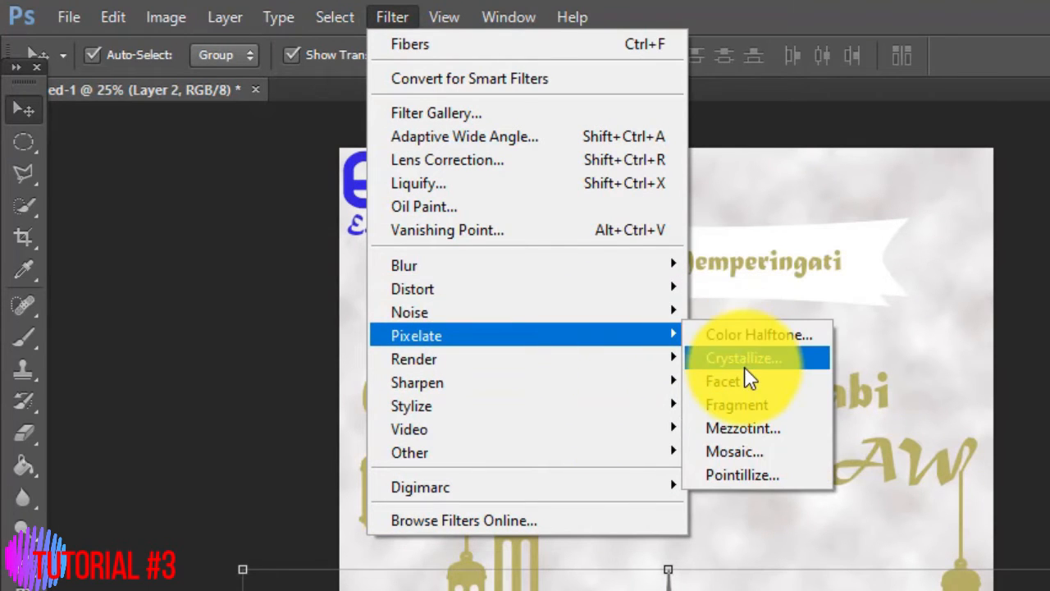
pyautogui.moveTo(661, 380)
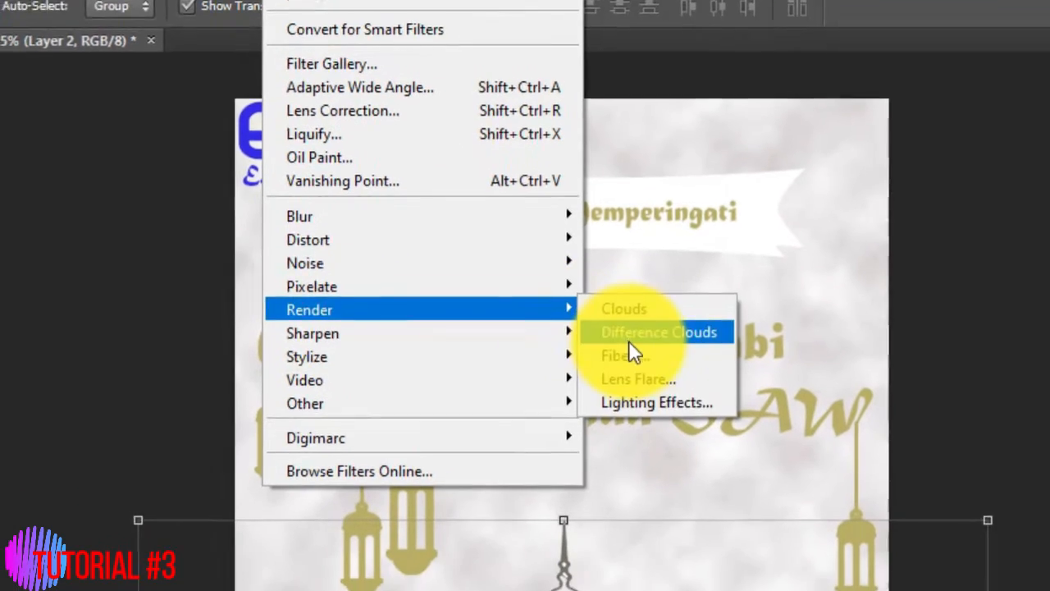
pyautogui.click(731, 404)
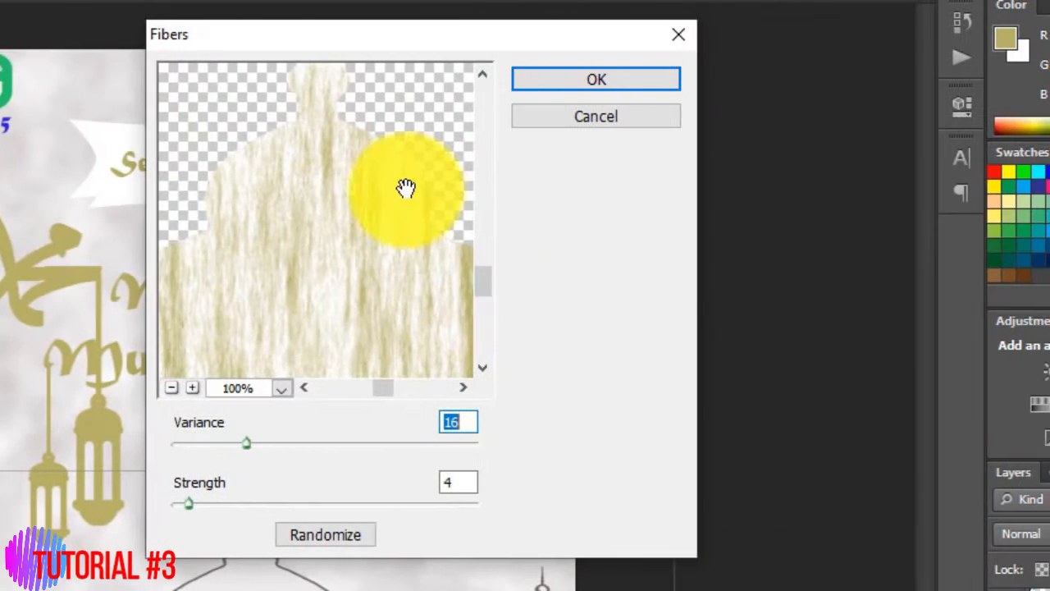
pyautogui.moveTo(273, 438); pyautogui.dragTo(216, 442)
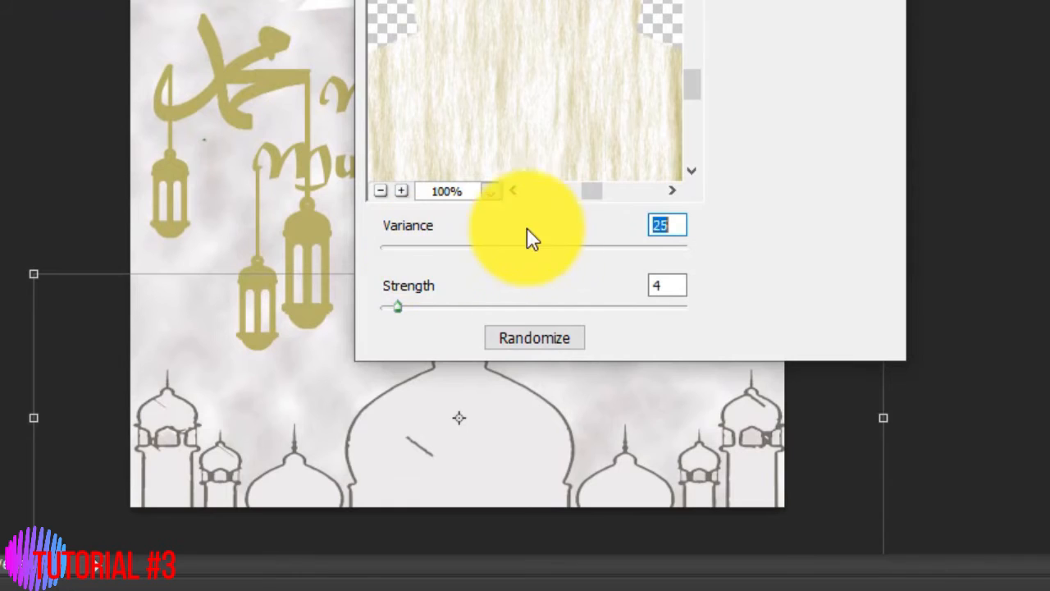
pyautogui.moveTo(527, 244); pyautogui.dragTo(569, 247)
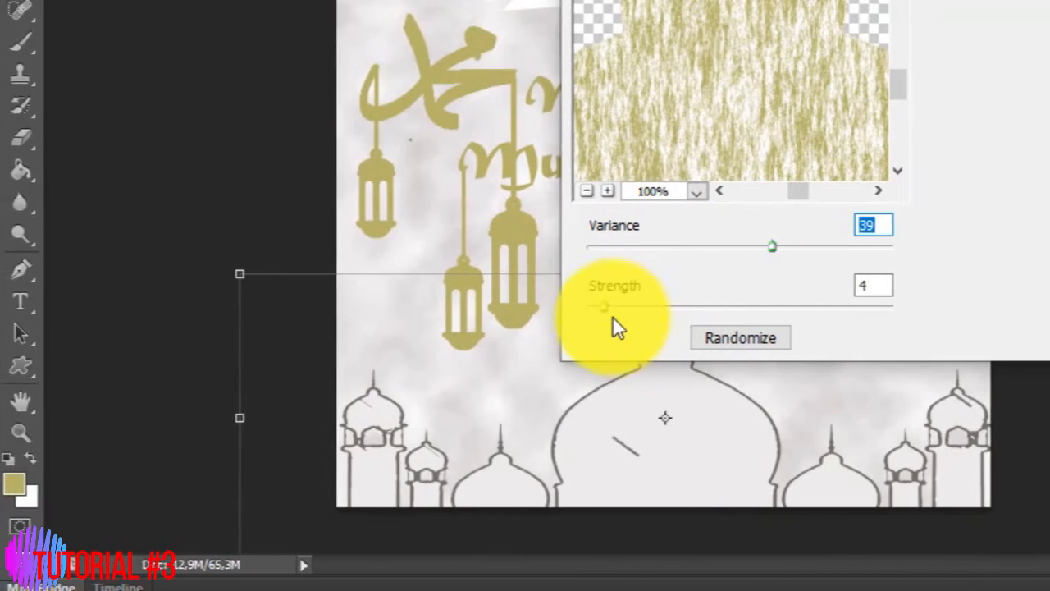
pyautogui.moveTo(398, 307); pyautogui.dragTo(460, 316)
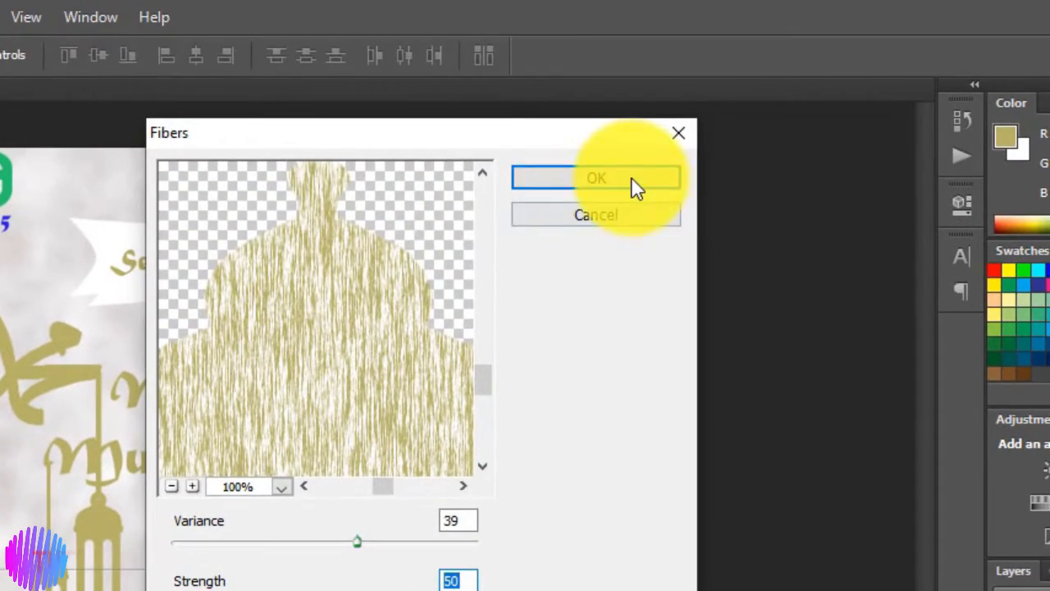
pyautogui.click(628, 177)
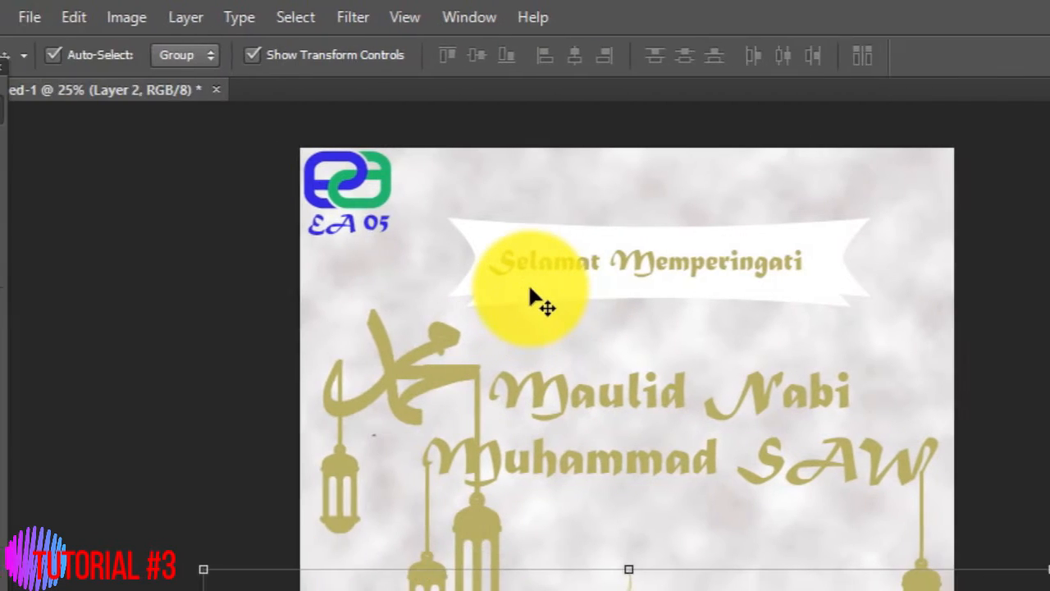
# Select the mosque silhouette layer and nudge the silhouette slightly upward at the base of the graphic.
pyautogui.click(530, 289)
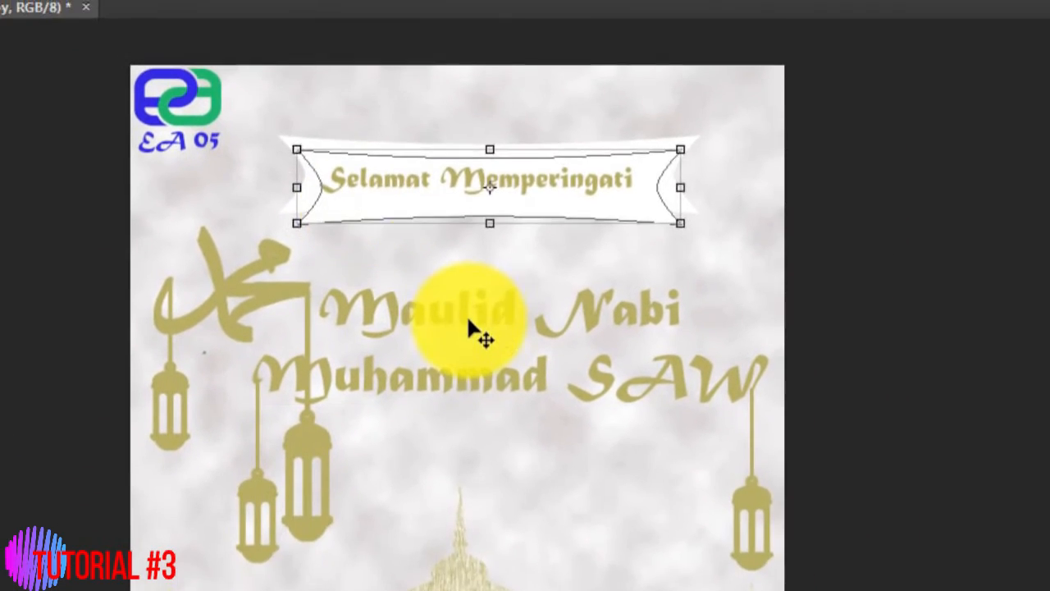
pyautogui.click(638, 401)
pyautogui.click(676, 192)
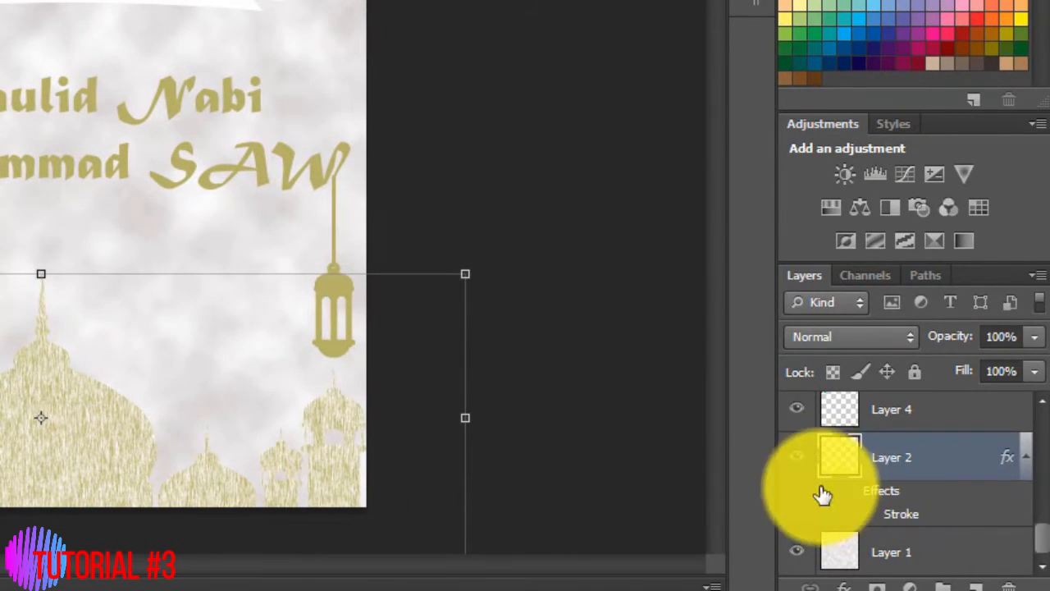
pyautogui.doubleClick(899, 456)
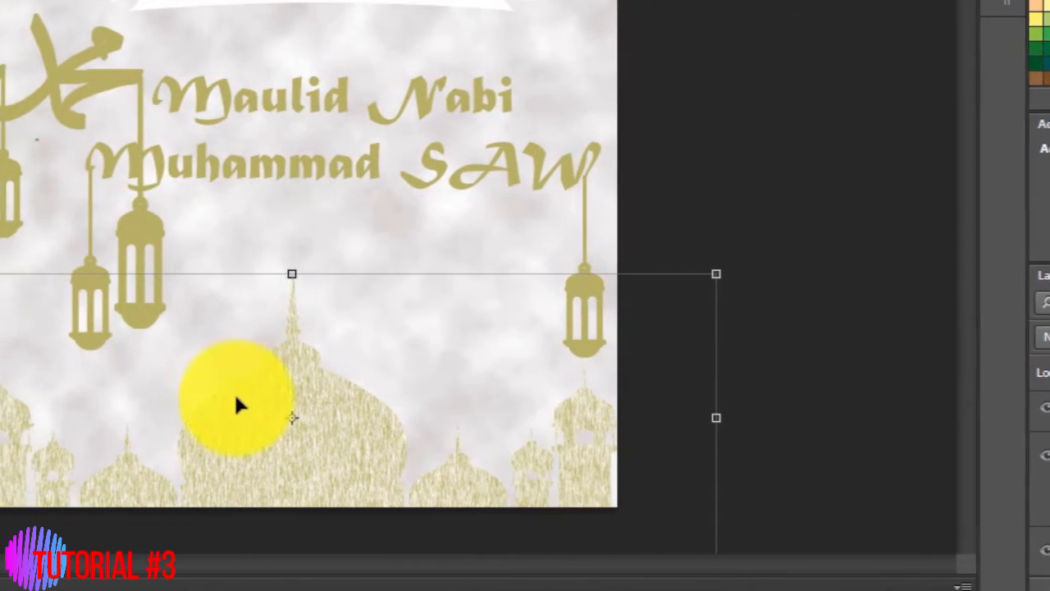
pyautogui.click(287, 402)
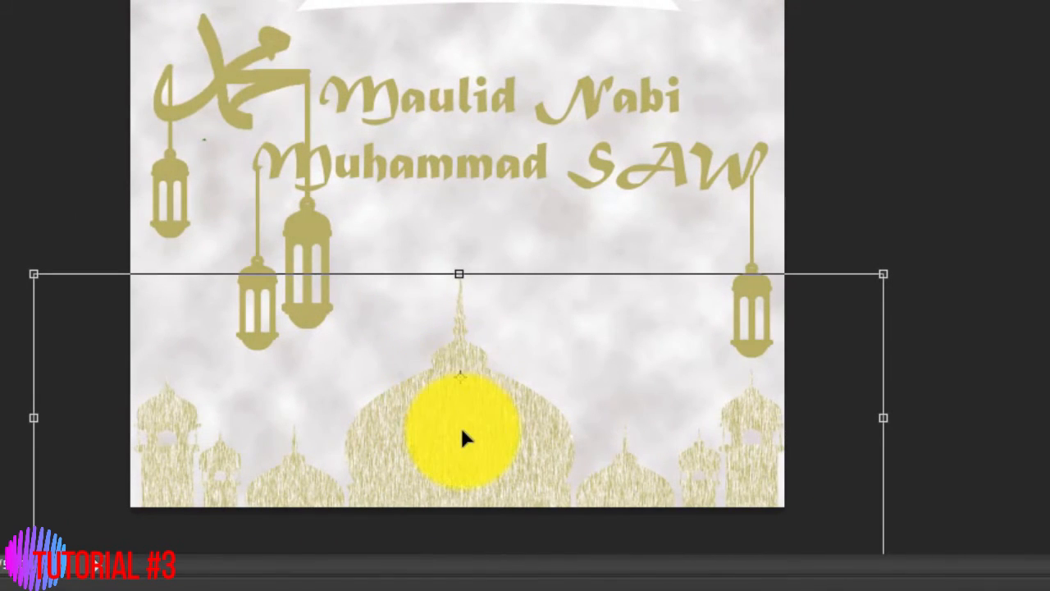
pyautogui.moveTo(462, 430)
pyautogui.mouseDown()
pyautogui.moveTo(464, 369)
pyautogui.moveTo(466, 425)
pyautogui.mouseUp()
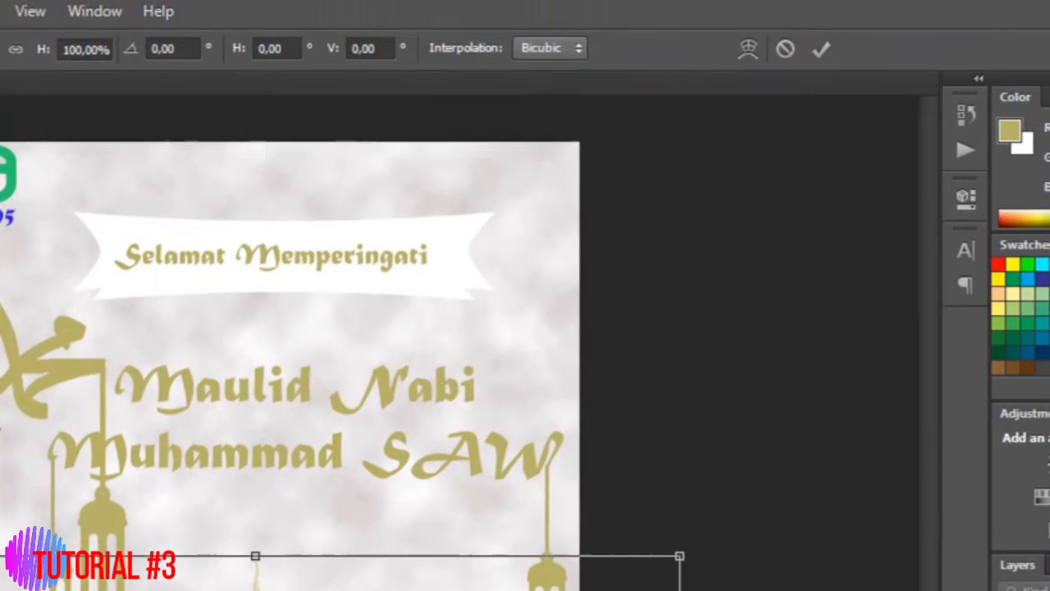
pyautogui.click(2, 58)
pyautogui.press('Return')
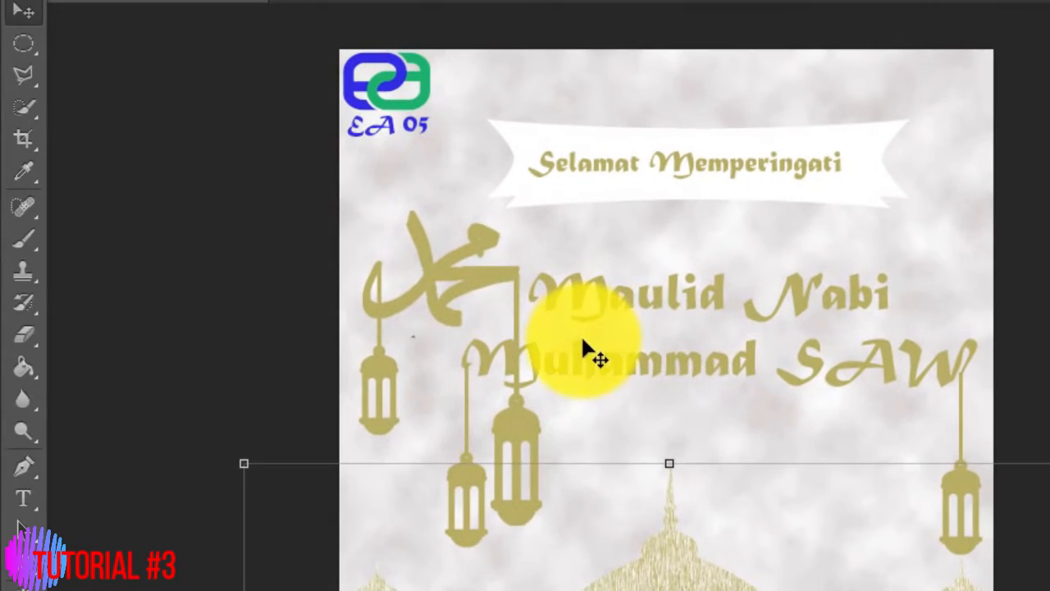
# Select the mosque silhouette layer, expand its effects list and enable its layer effects.
pyautogui.click(581, 334)
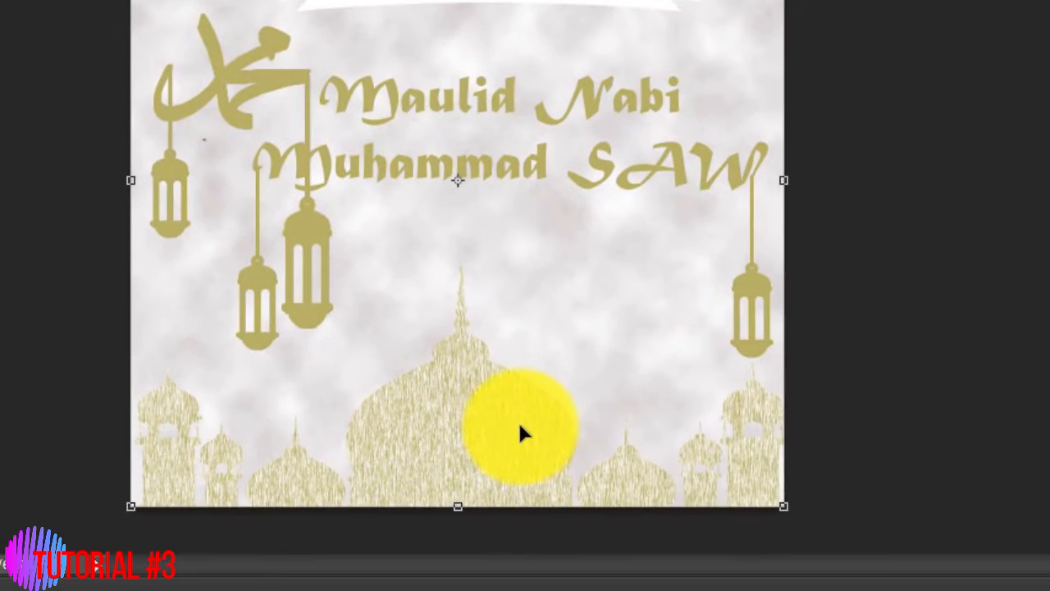
pyautogui.click(518, 419)
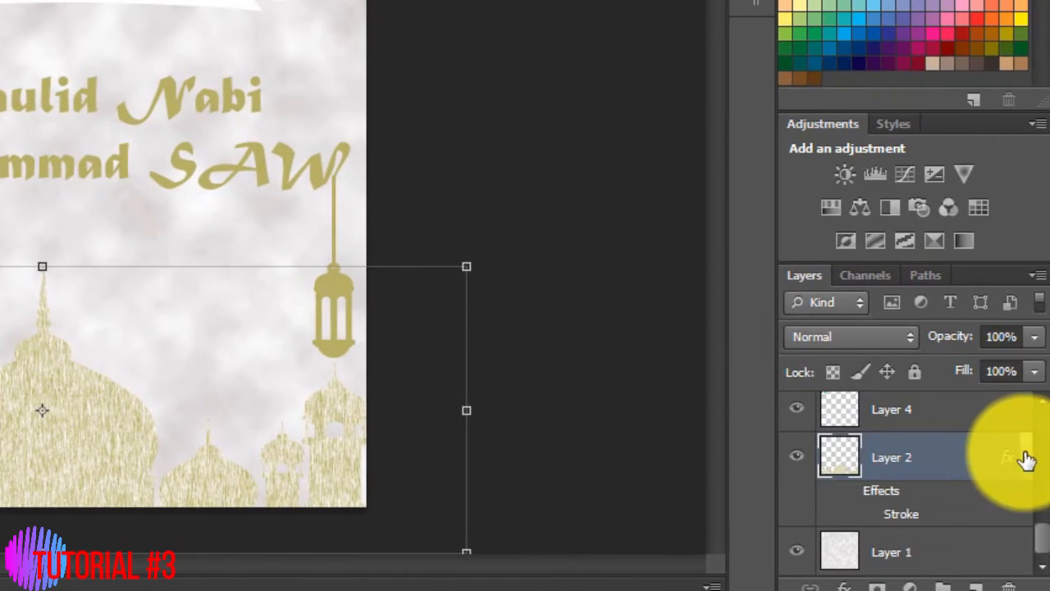
pyautogui.click(1025, 458)
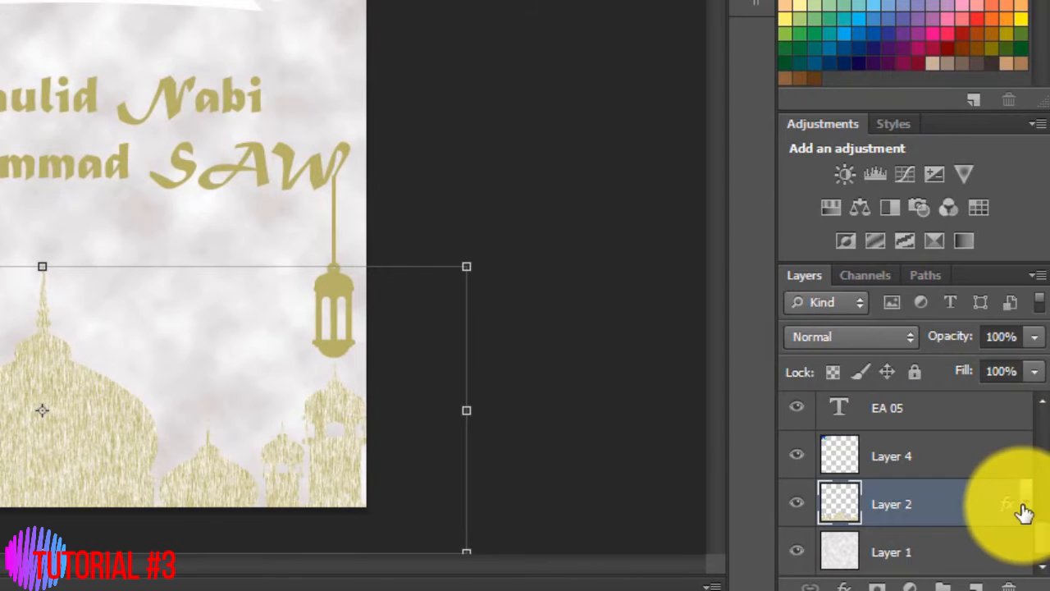
pyautogui.scroll(-1, 943, 519)
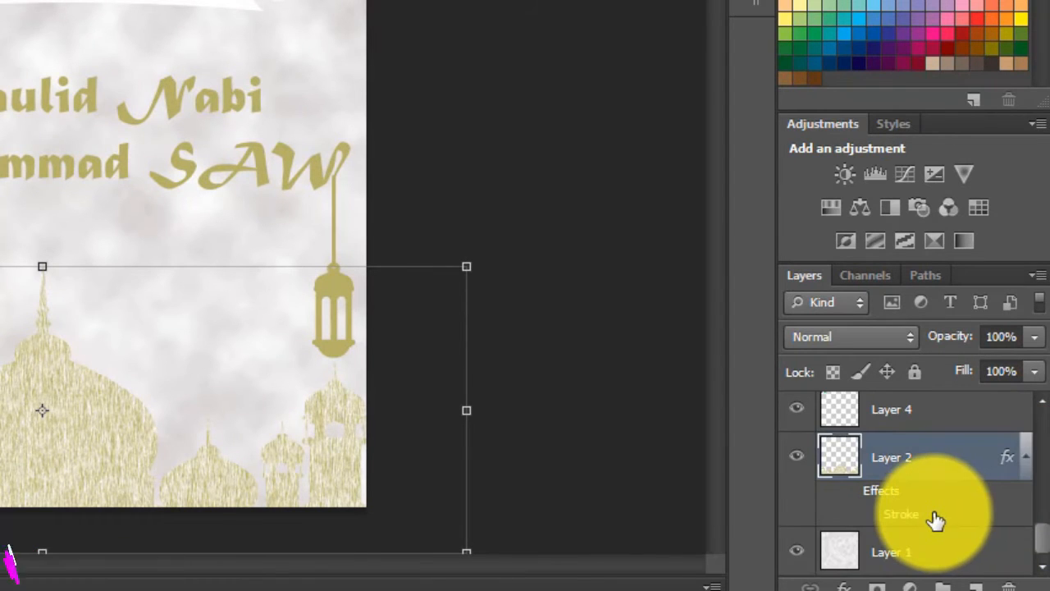
pyautogui.rightClick(936, 520)
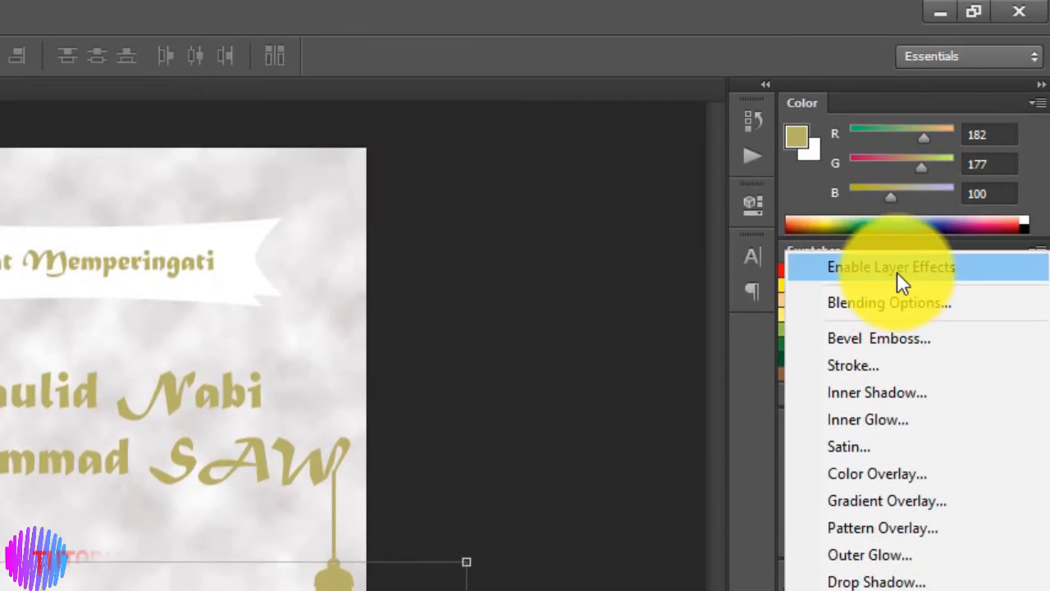
pyautogui.click(897, 271)
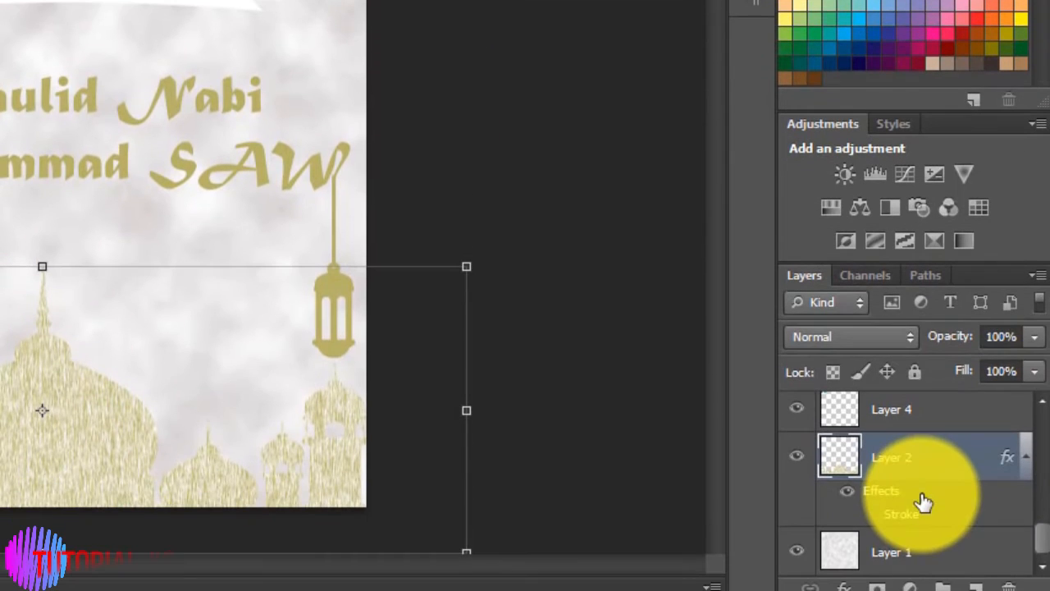
# Hide all layer effects in the document and show them again.
pyautogui.rightClick(915, 493)
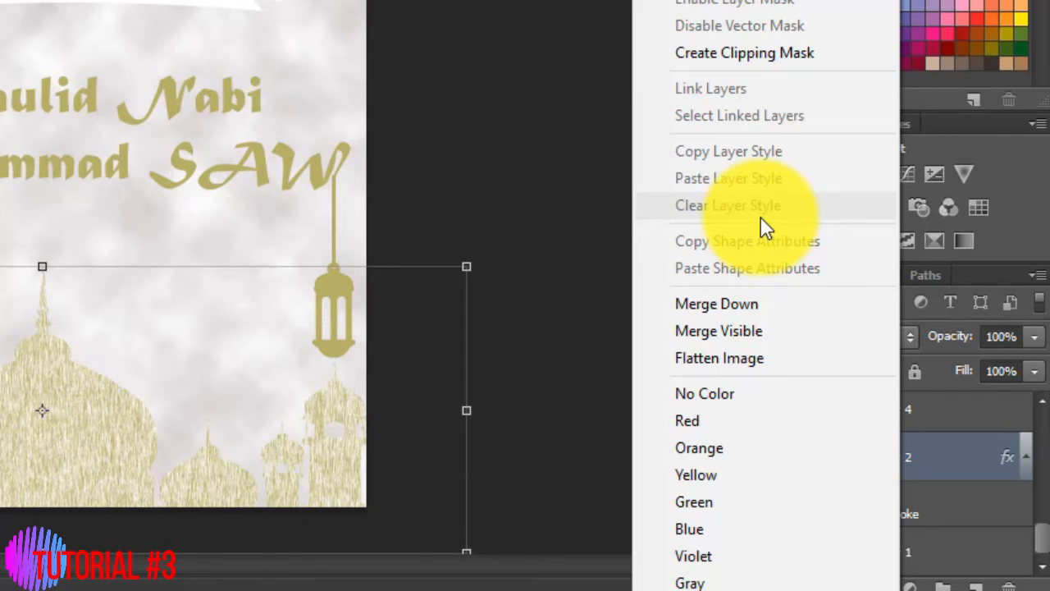
pyautogui.click(621, 246)
pyautogui.click(1027, 459)
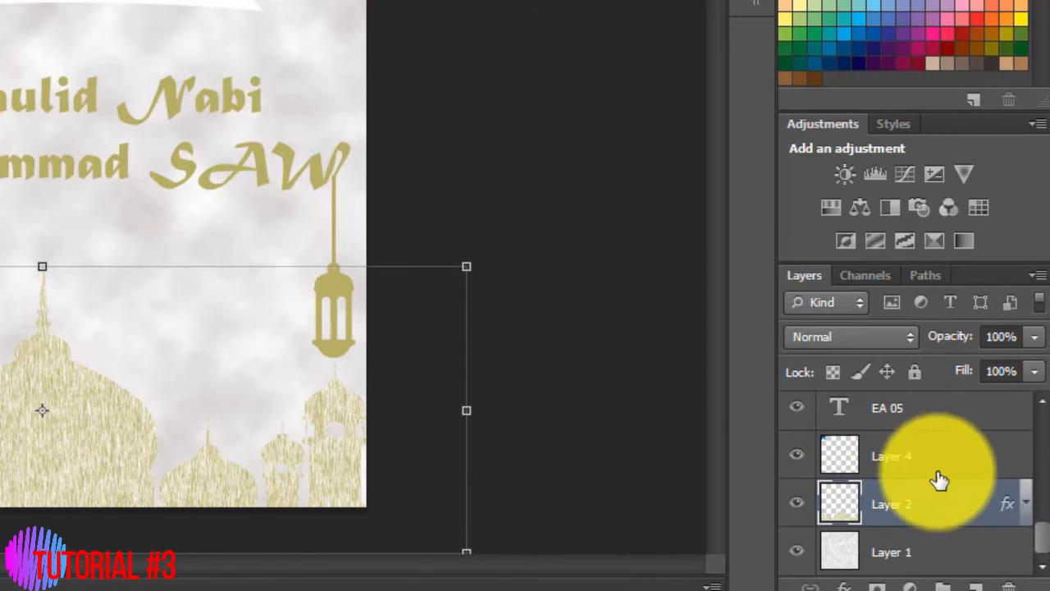
pyautogui.click(1025, 504)
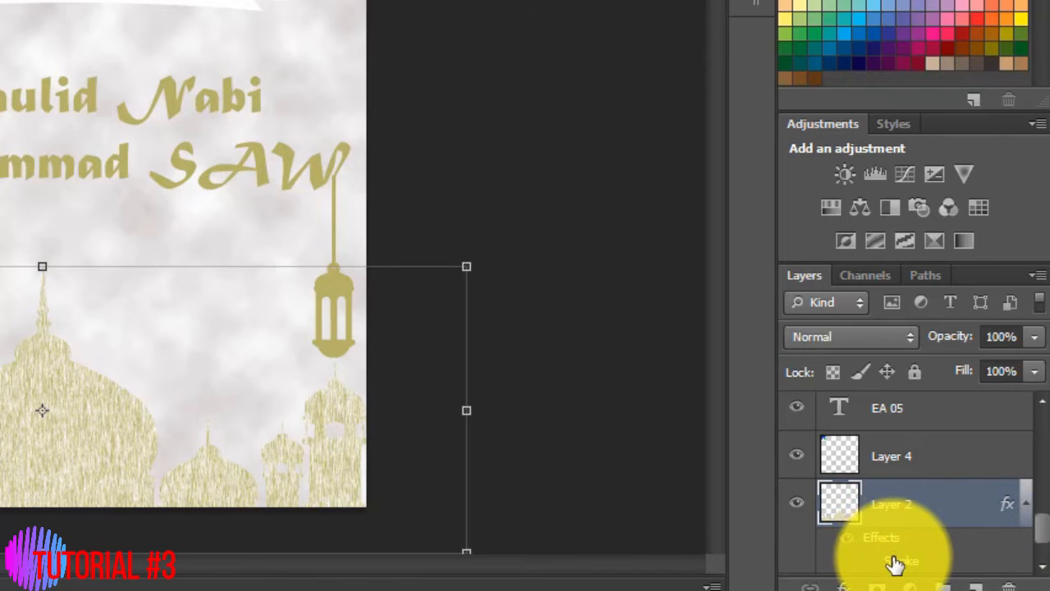
pyautogui.rightClick(894, 562)
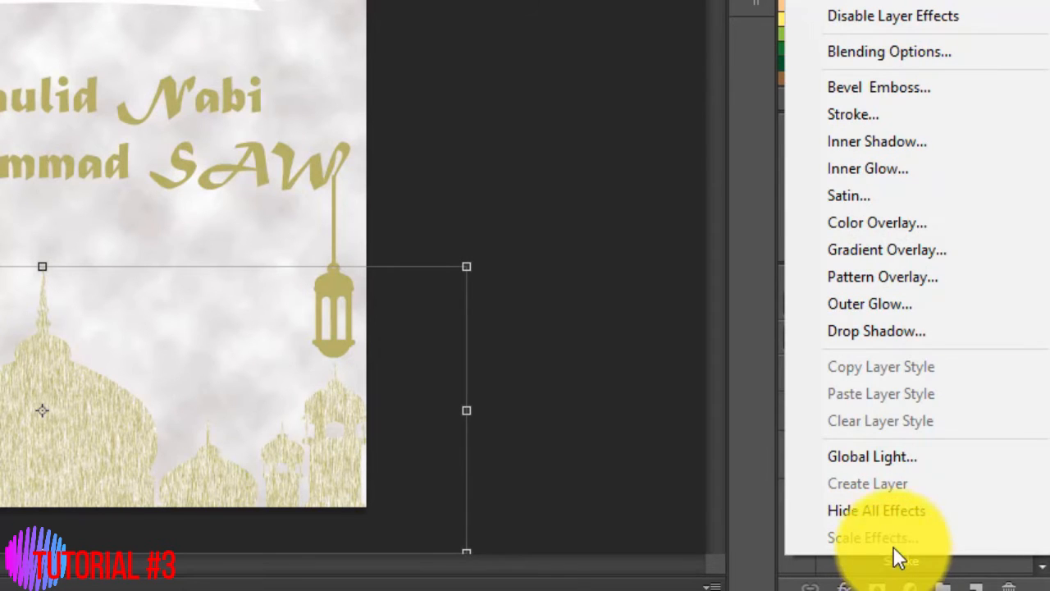
pyautogui.click(896, 510)
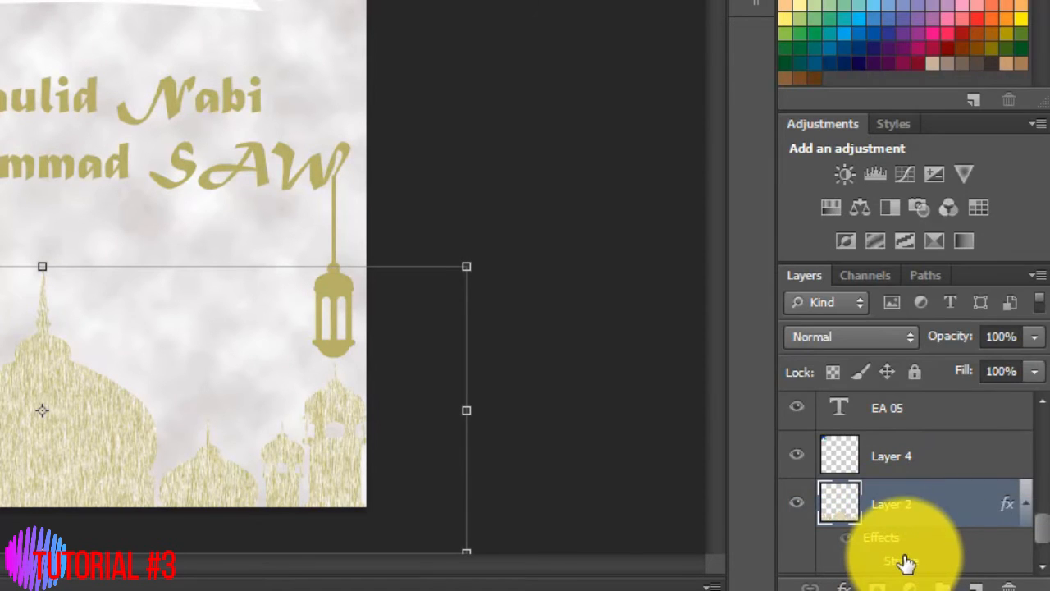
pyautogui.rightClick(905, 562)
pyautogui.click(894, 507)
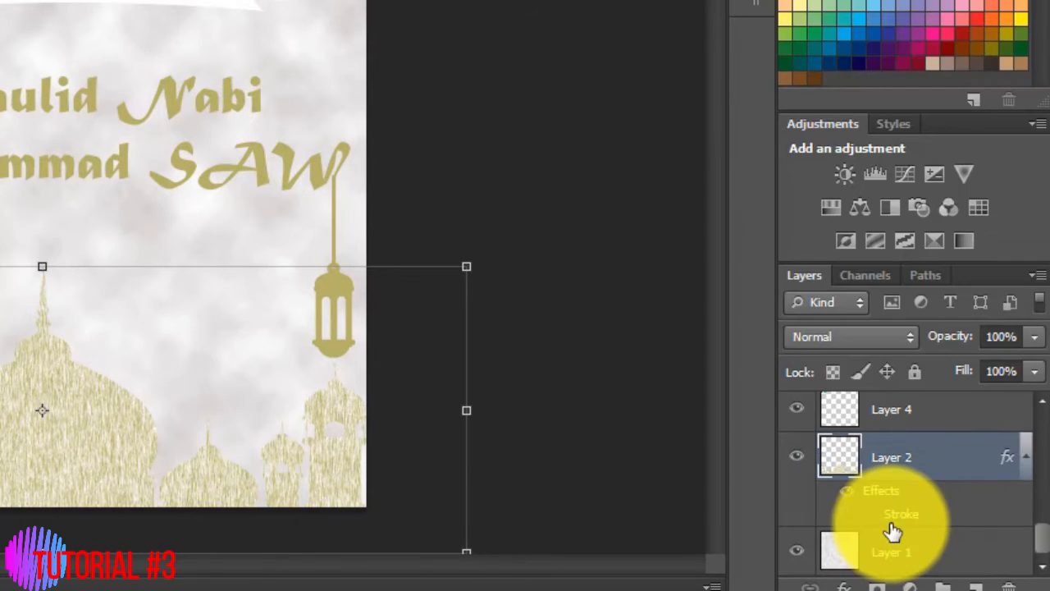
# Add a Color Overlay effect with the Darken blend mode to the mosque silhouette.
pyautogui.rightClick(894, 532)
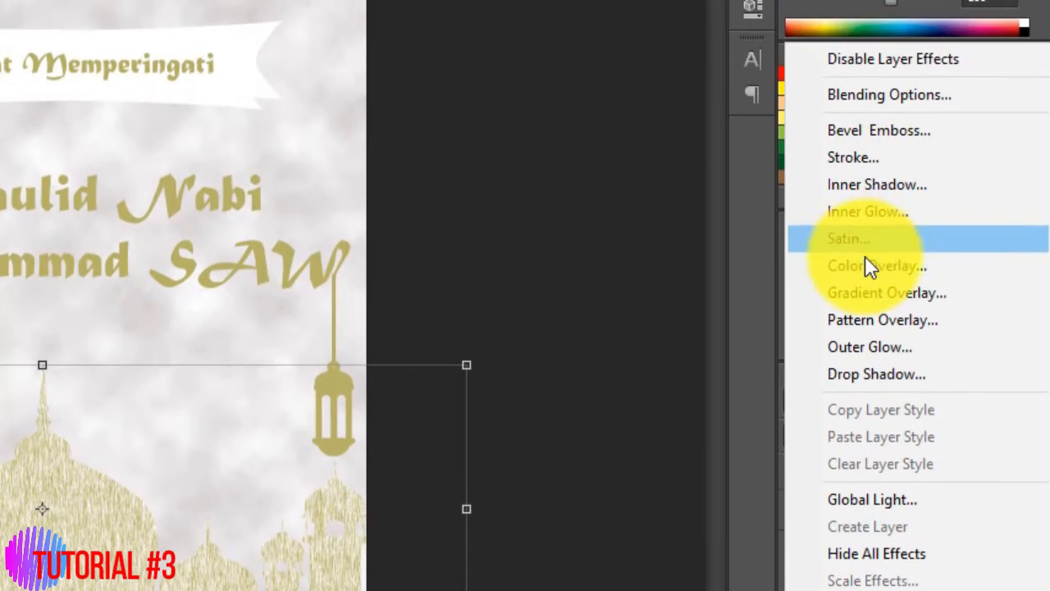
pyautogui.click(871, 167)
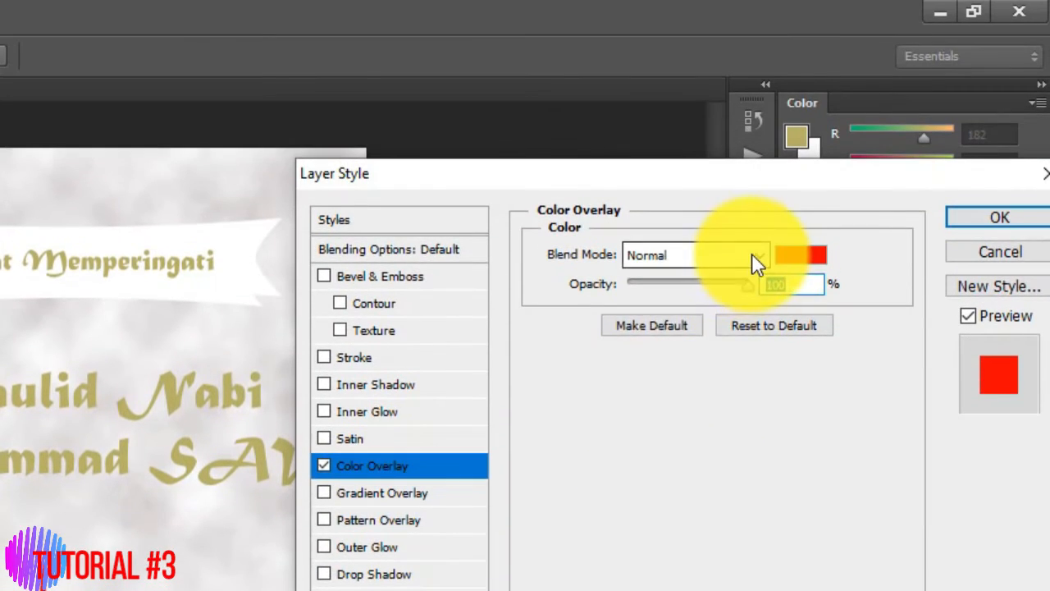
pyautogui.click(753, 256)
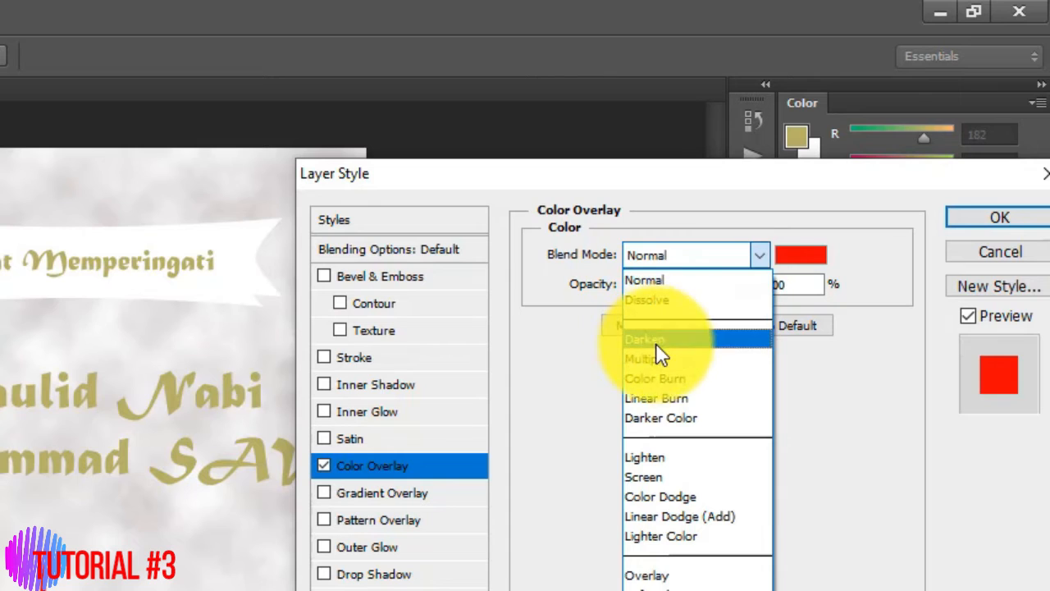
pyautogui.click(656, 343)
# Set the mosque's overlay colour to the light grey sampled from the cloudy background.
pyautogui.click(800, 255)
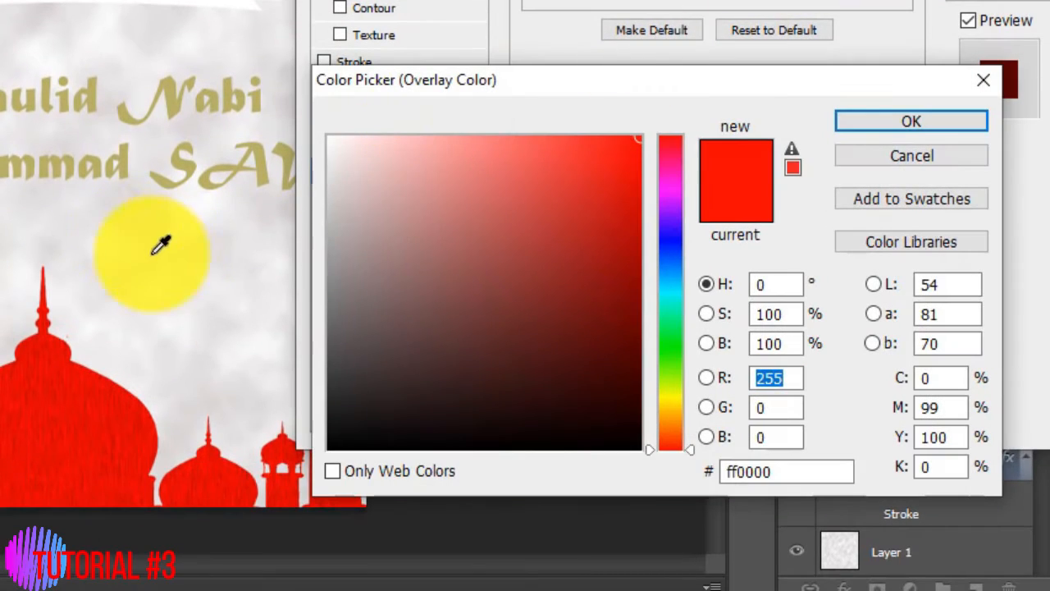
pyautogui.click(140, 194)
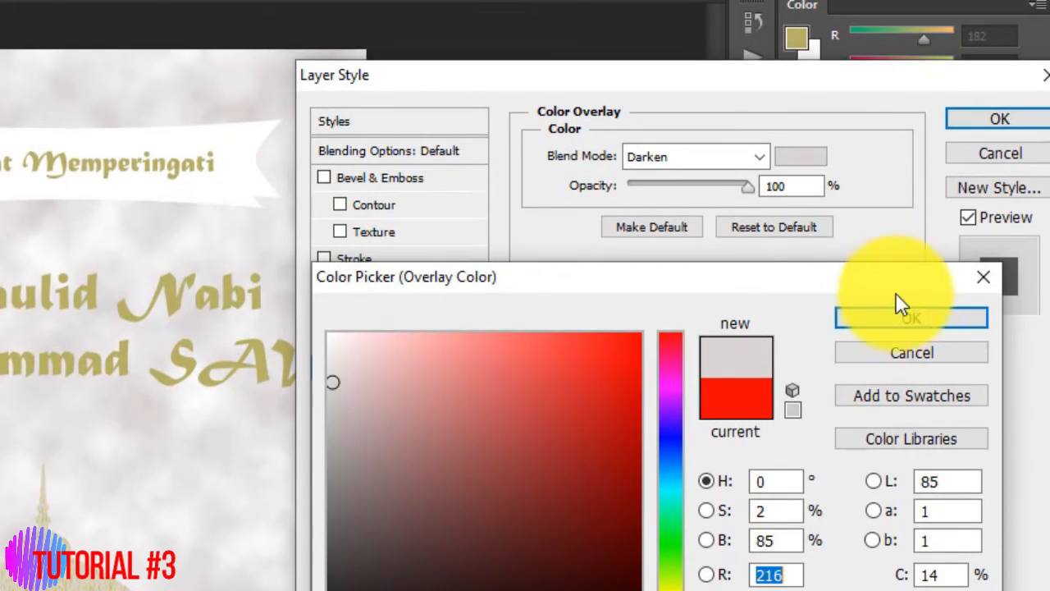
pyautogui.click(899, 315)
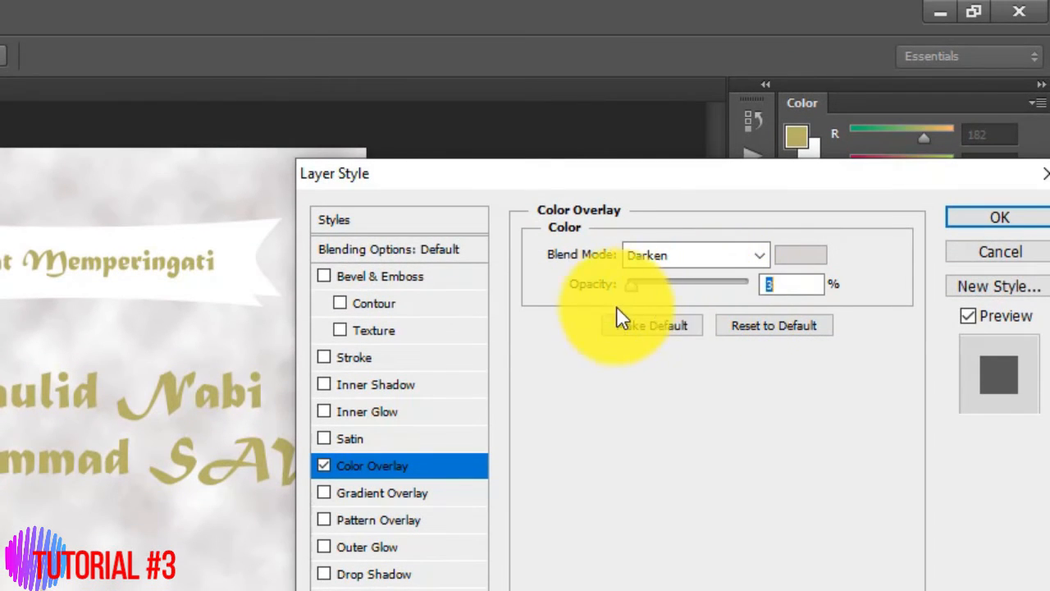
# Try the Multiply, Linear Burn and Screen blend modes on the mosque's Color Overlay.
pyautogui.click(759, 255)
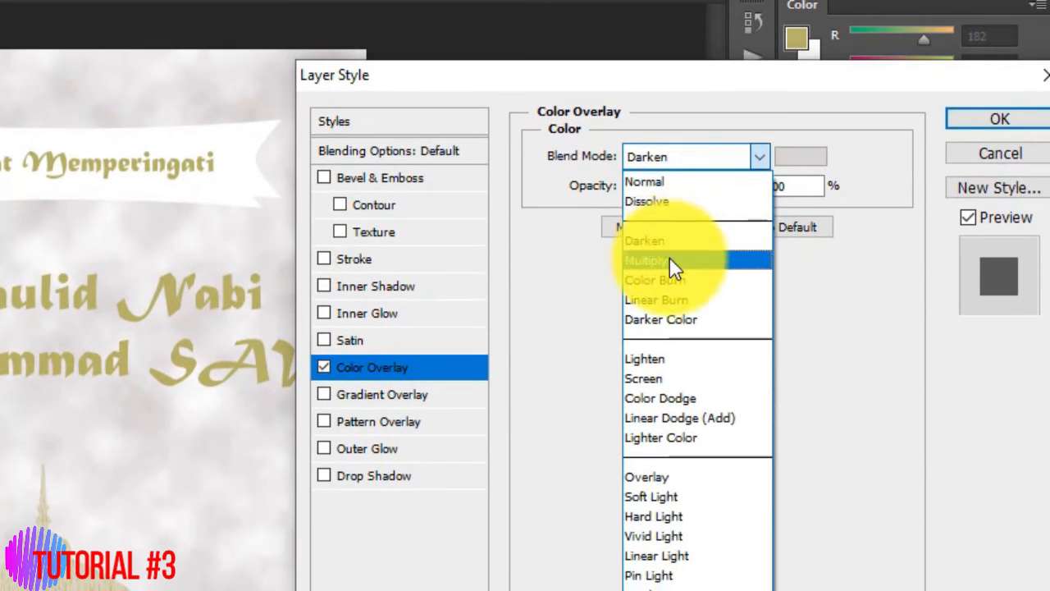
pyautogui.click(669, 261)
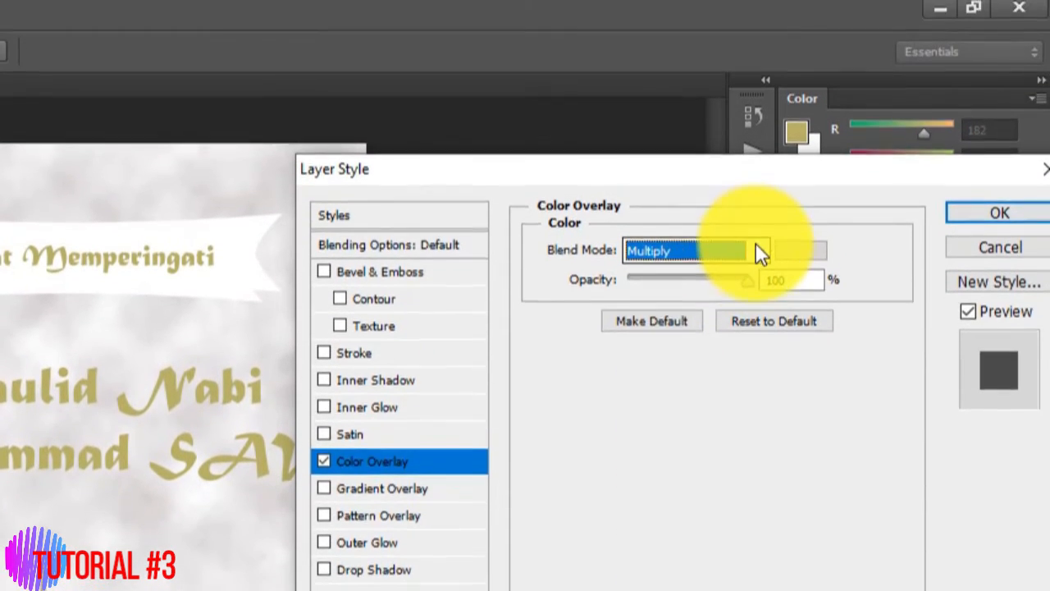
pyautogui.click(757, 156)
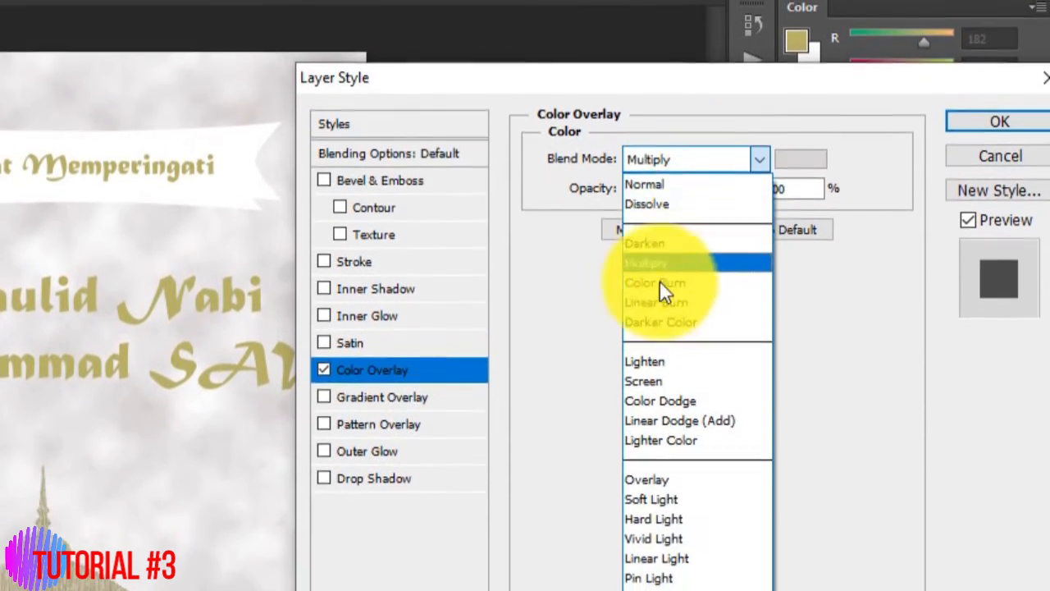
pyautogui.click(654, 302)
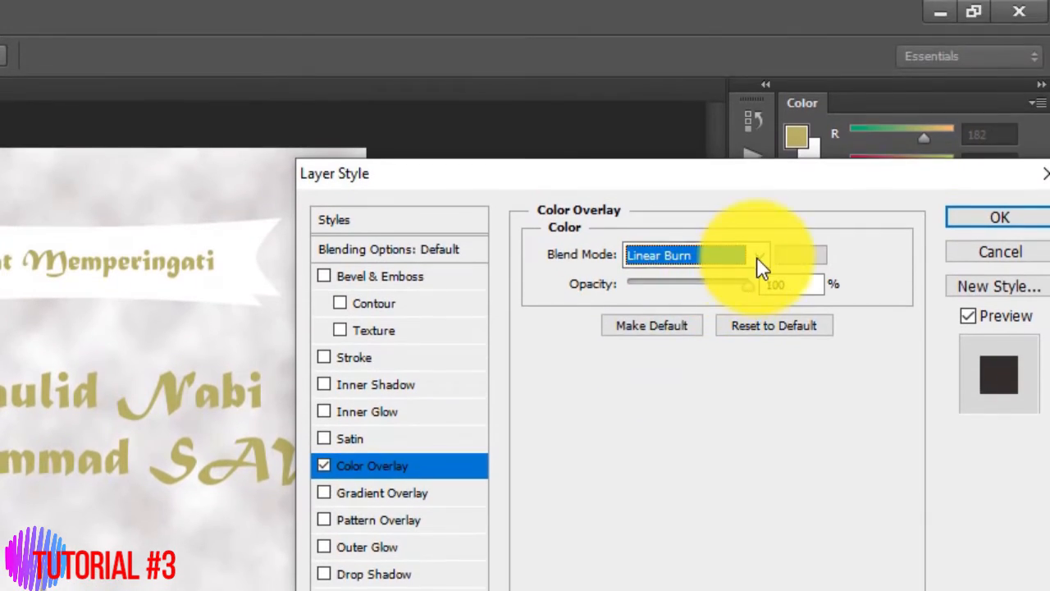
pyautogui.click(759, 158)
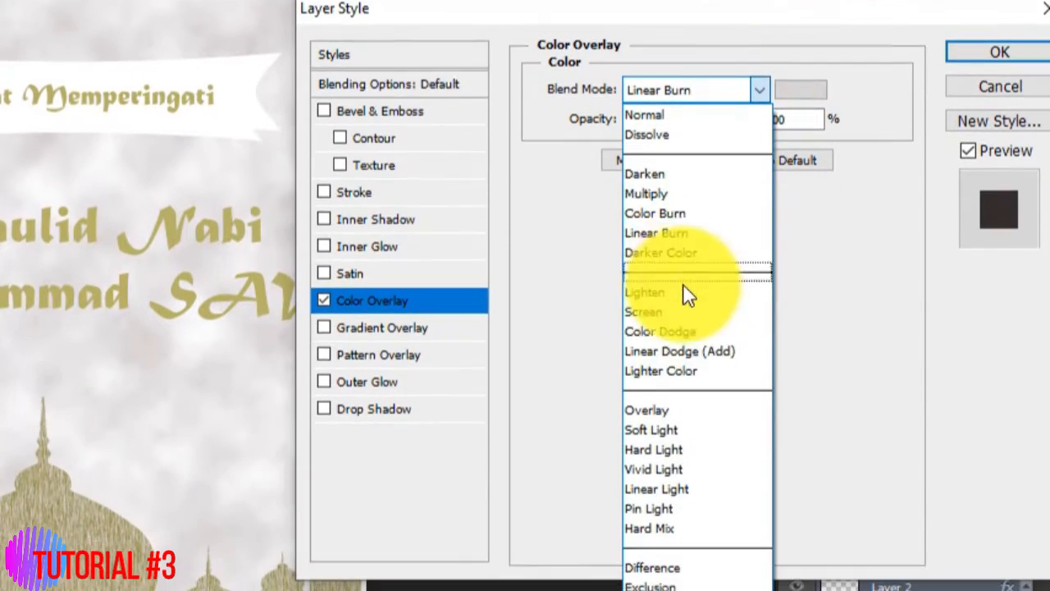
pyautogui.click(673, 312)
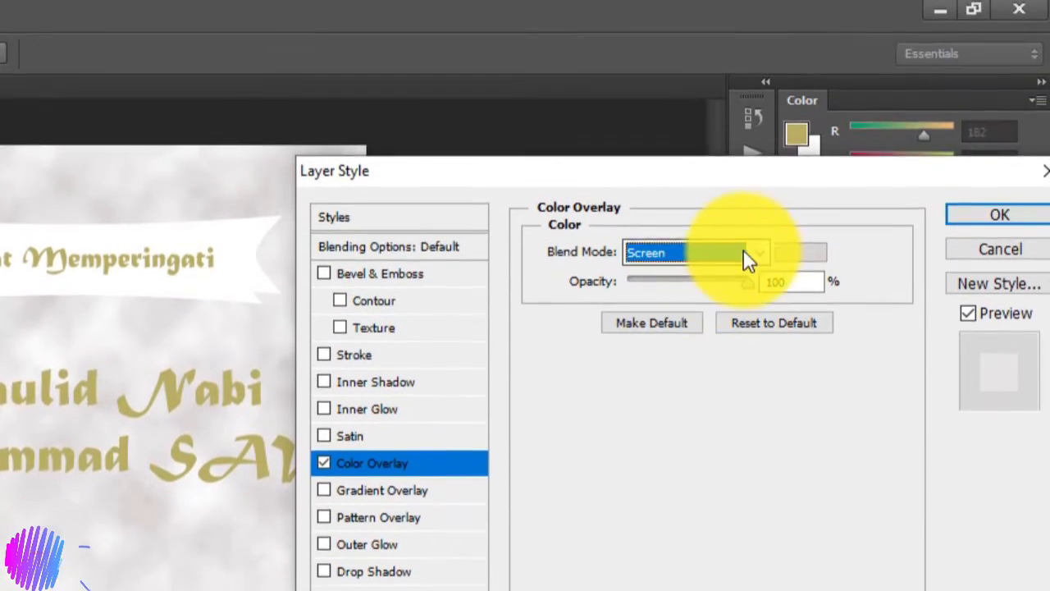
# Try the Linear Dodge (Add), Overlay and Exclusion blend modes on the mosque's Color Overlay.
pyautogui.click(756, 68)
pyautogui.click(689, 331)
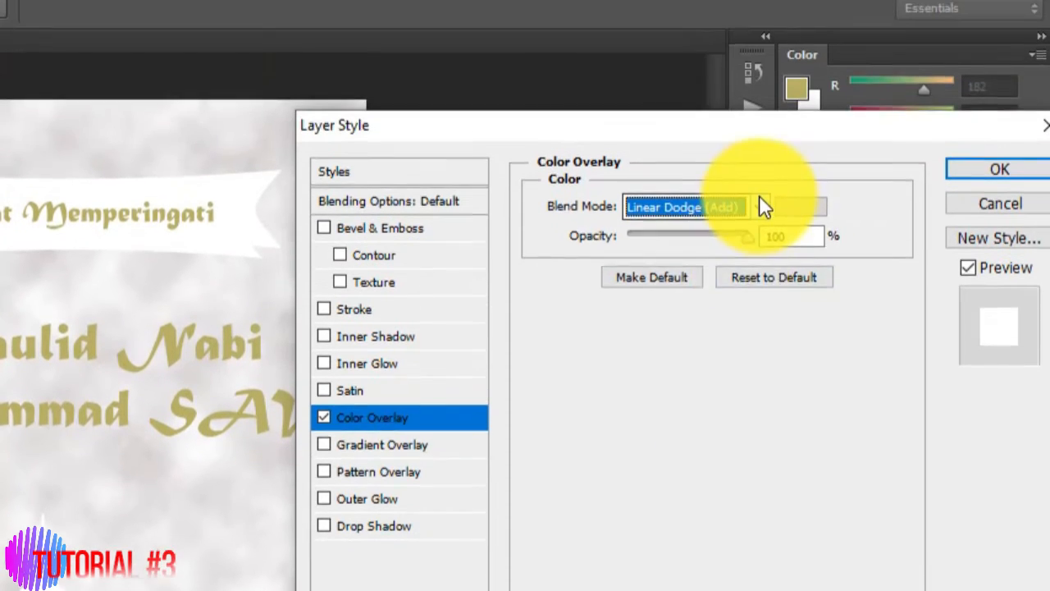
pyautogui.click(758, 58)
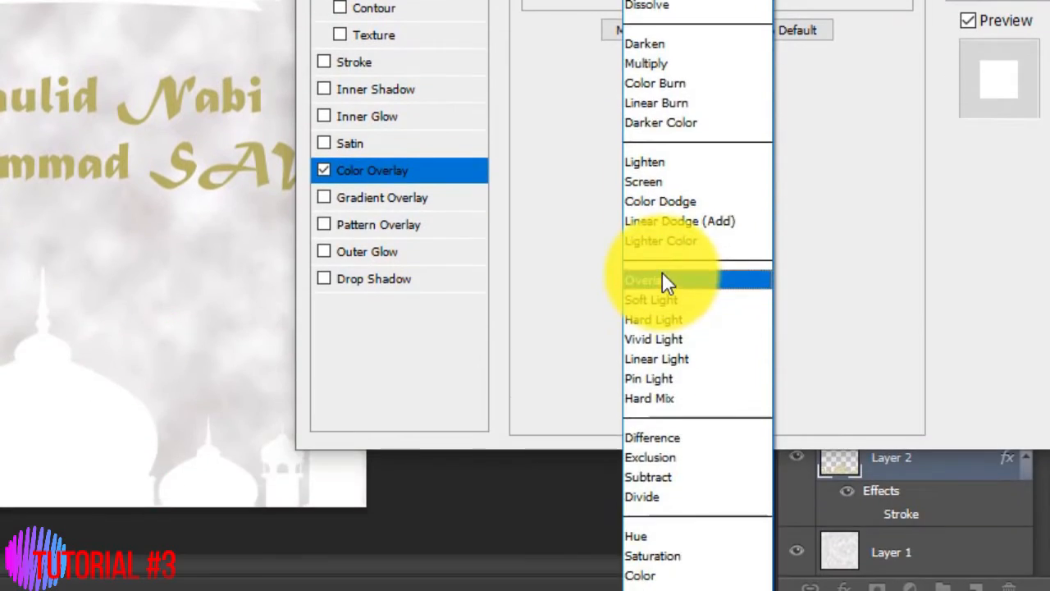
pyautogui.click(652, 400)
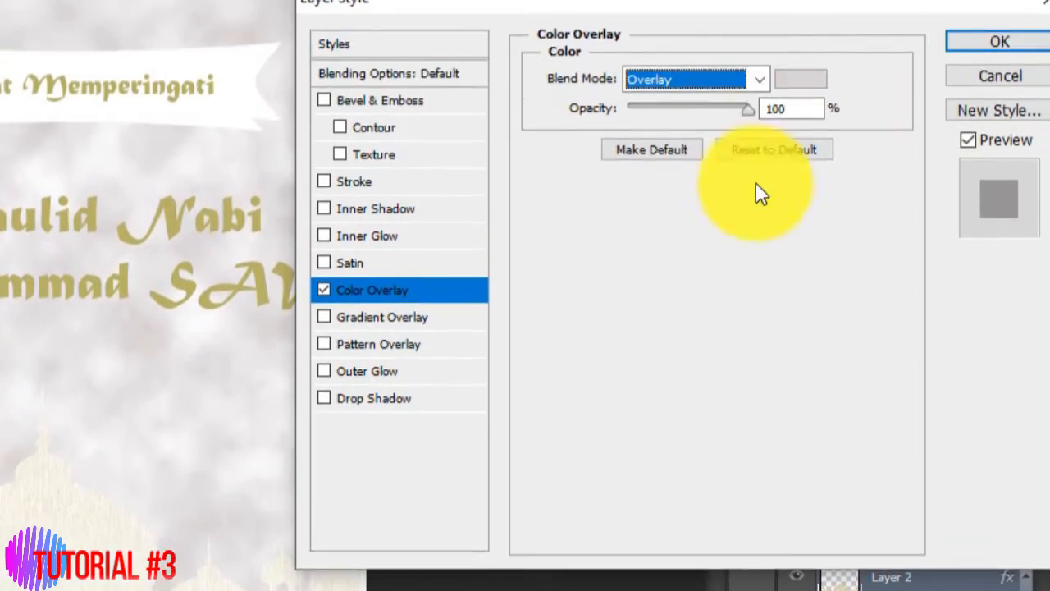
pyautogui.click(758, 79)
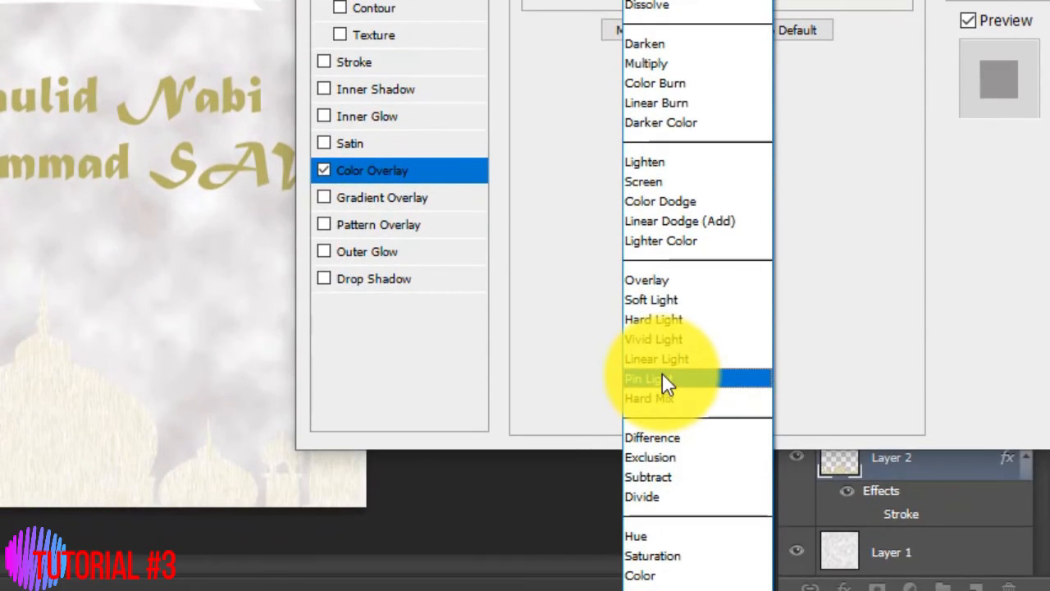
pyautogui.click(664, 590)
pyautogui.click(759, 32)
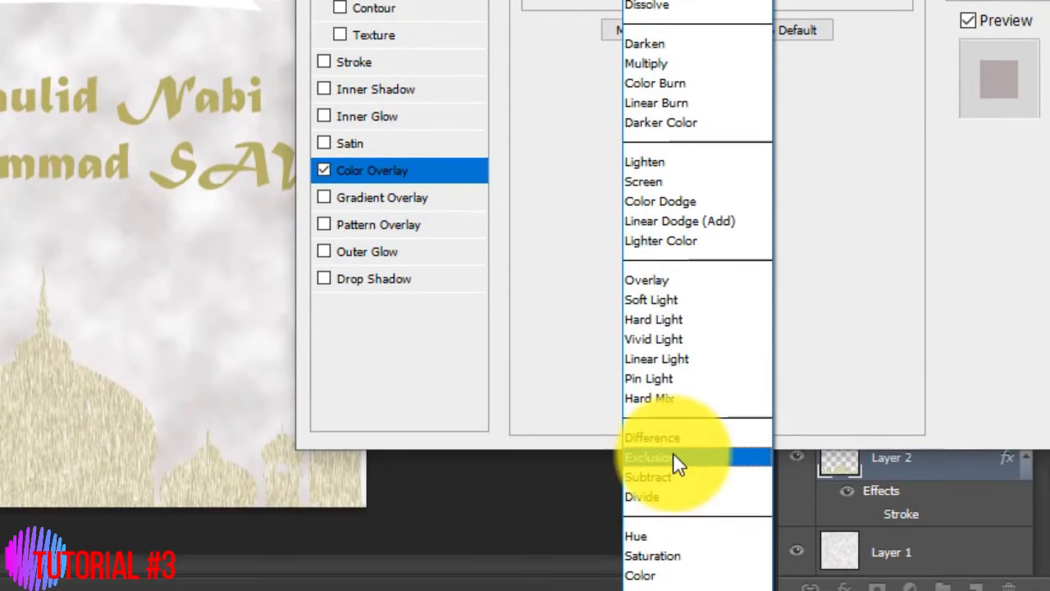
pyautogui.click(673, 456)
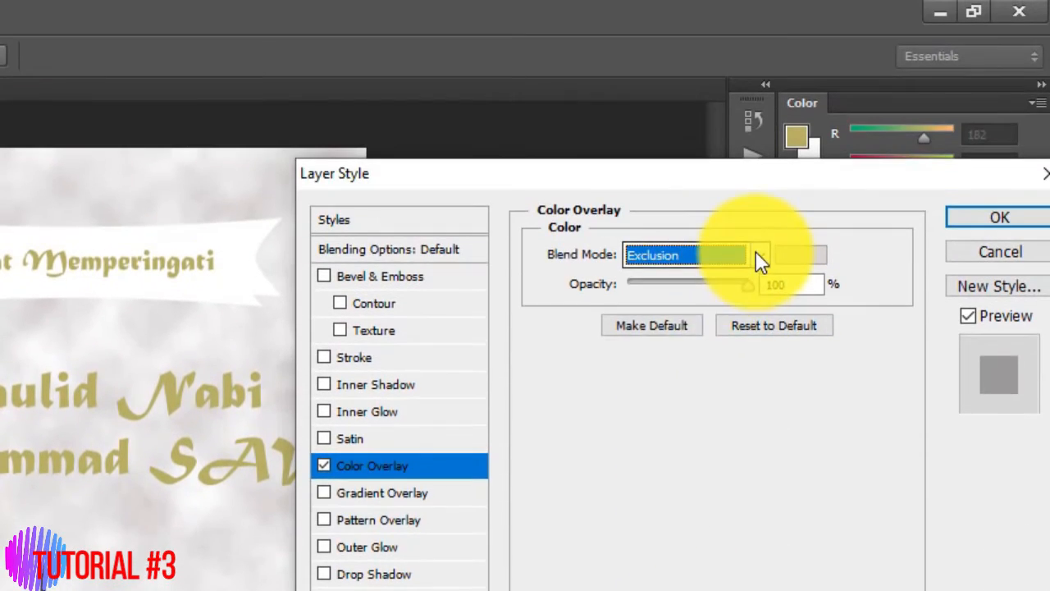
# Try the Subtract and Divide blend modes on the mosque's Color Overlay.
pyautogui.click(757, 256)
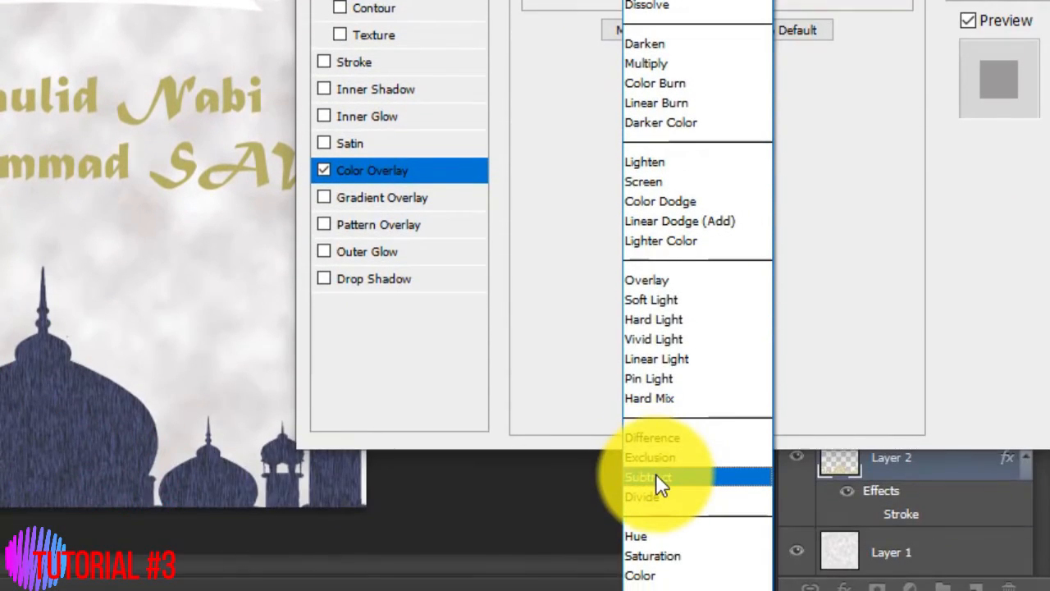
pyautogui.click(655, 476)
pyautogui.click(758, 195)
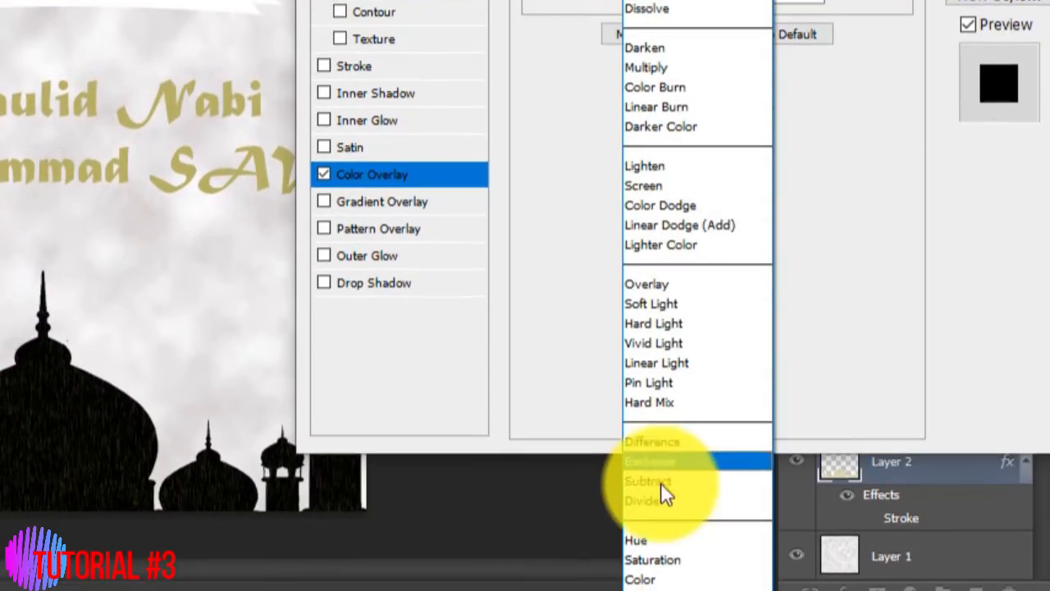
pyautogui.click(661, 492)
pyautogui.click(761, 247)
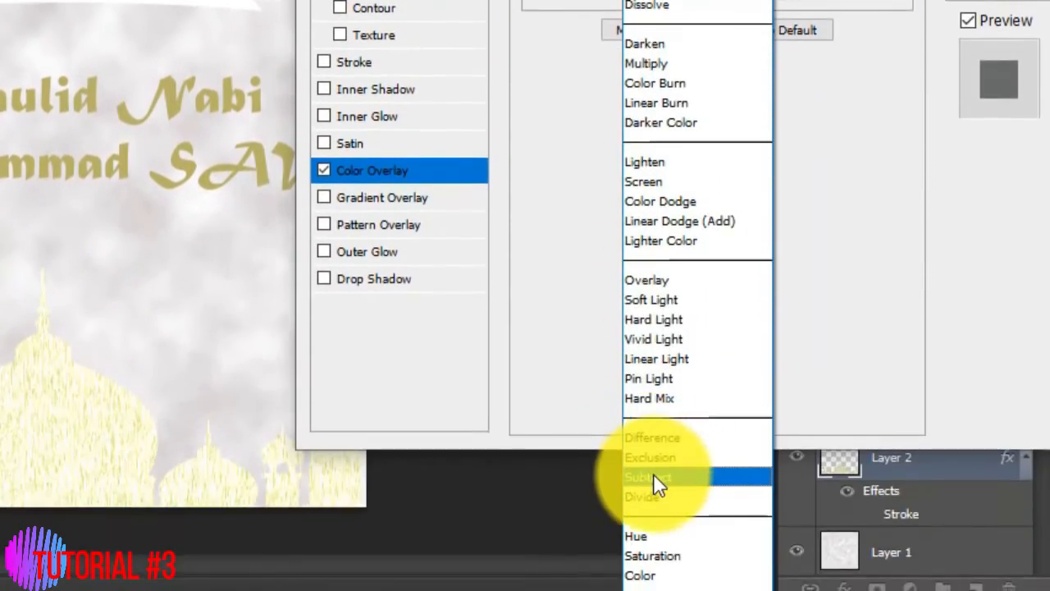
pyautogui.click(656, 480)
# Try the Hue, Color and Luminosity blend modes on the mosque's Color Overlay and close the layer style settings.
pyautogui.click(757, 249)
pyautogui.click(680, 538)
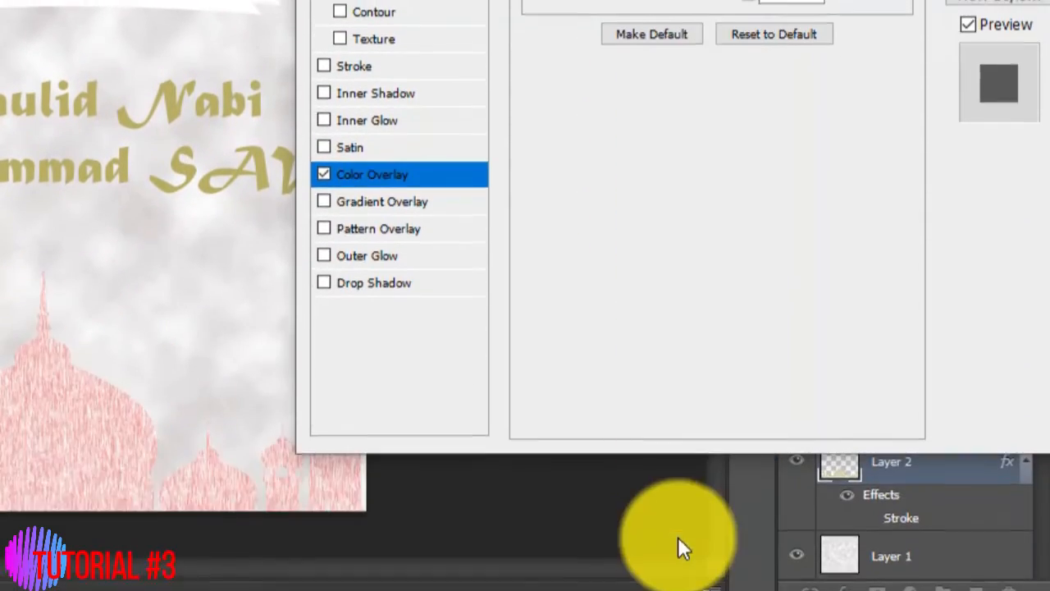
pyautogui.click(759, 237)
pyautogui.click(680, 574)
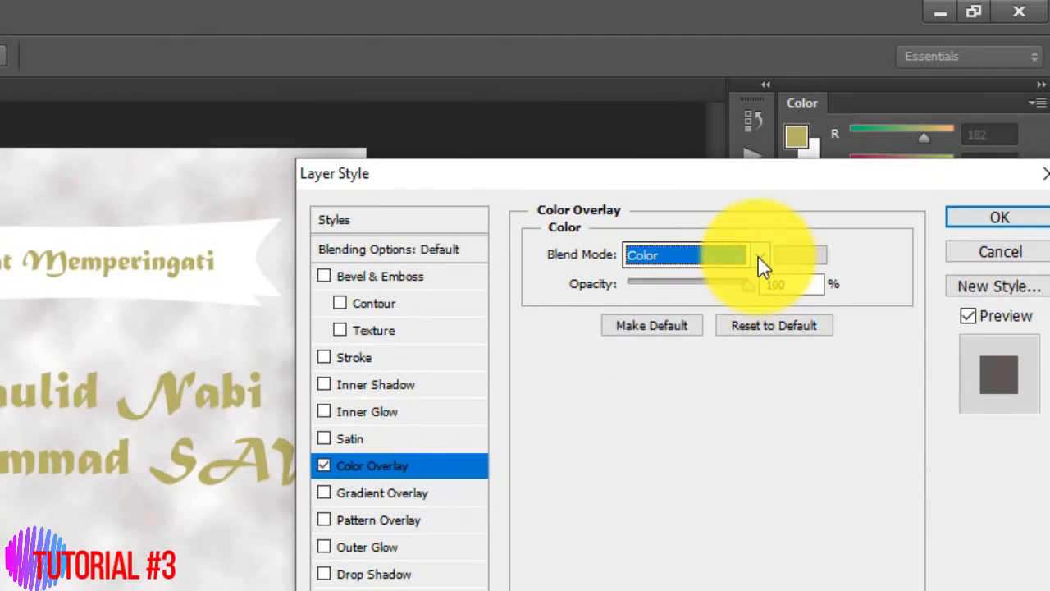
pyautogui.click(759, 256)
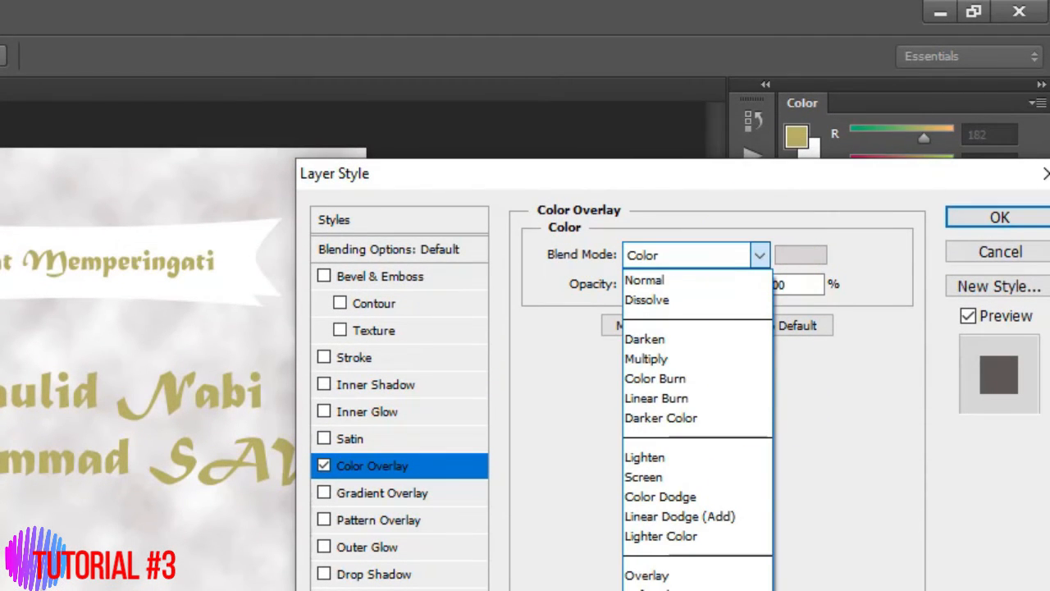
pyautogui.click(680, 590)
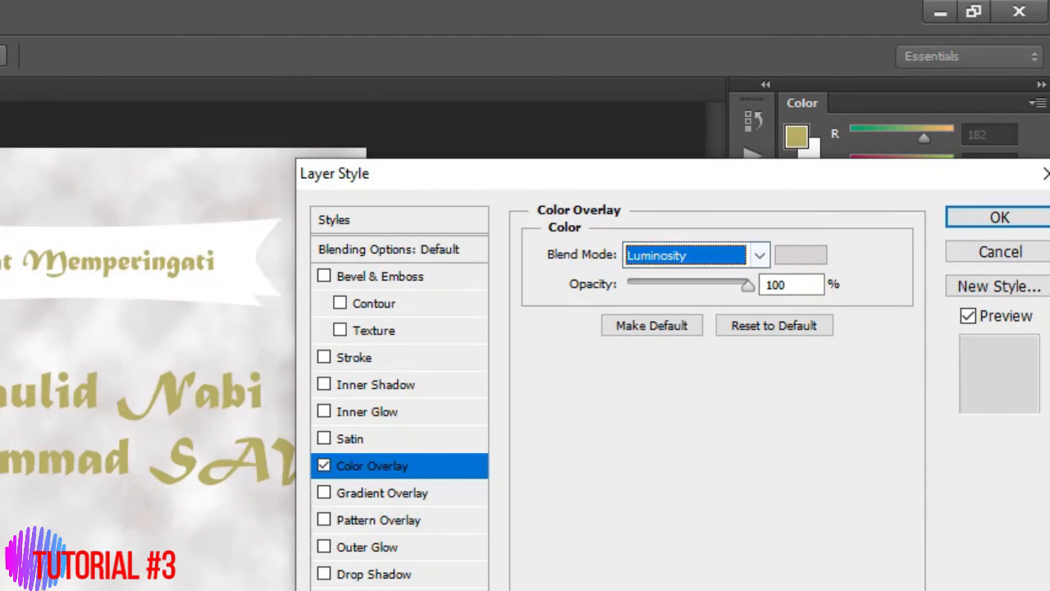
pyautogui.click(982, 219)
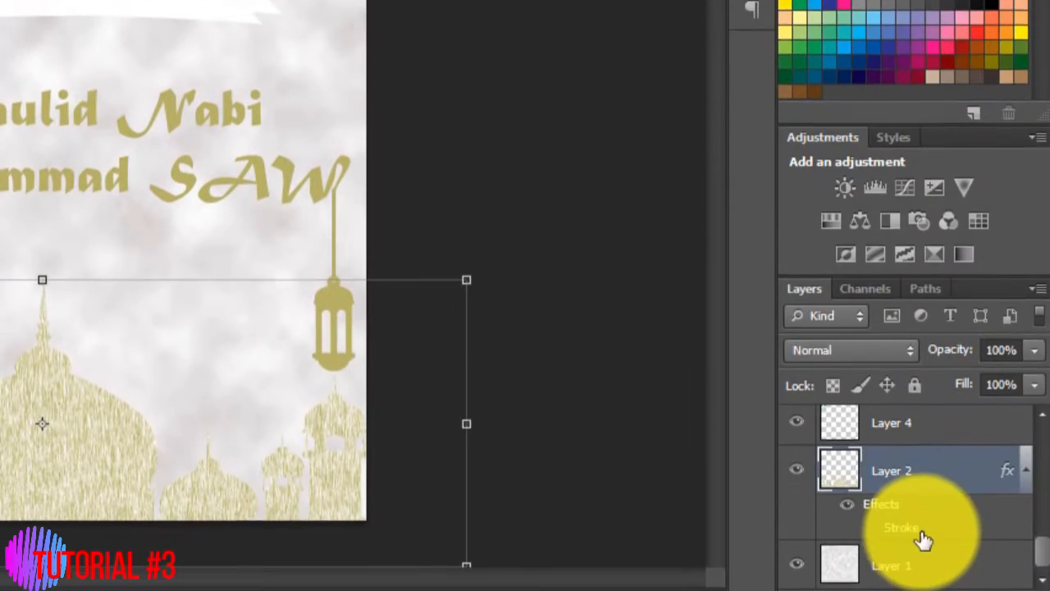
# Apply a black-to-white Gradient Overlay effect to the mosque silhouette layer.
pyautogui.rightClick(925, 534)
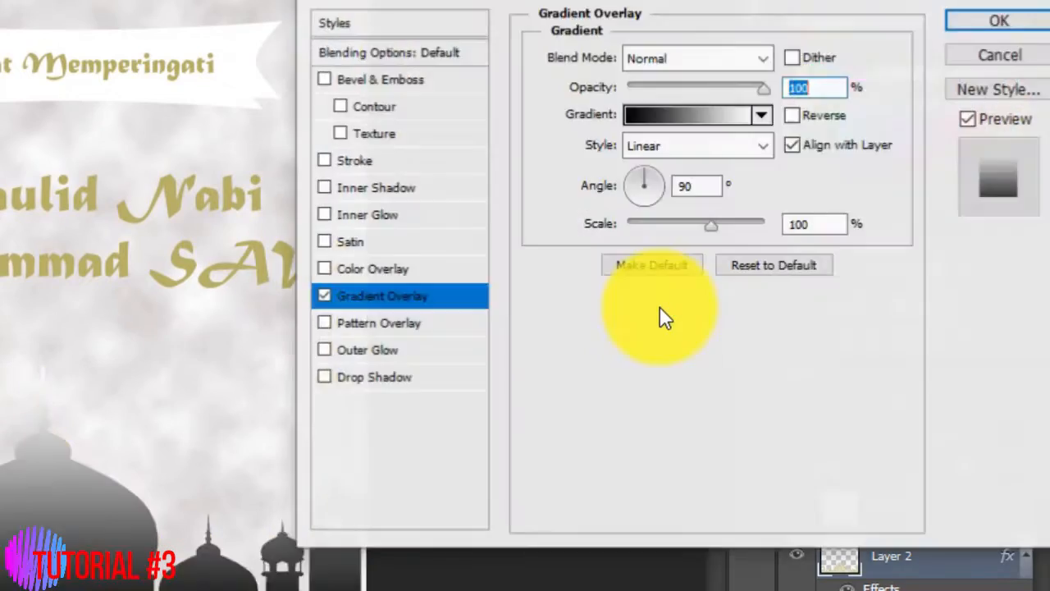
pyautogui.press('F1')
pyautogui.click(1031, 18)
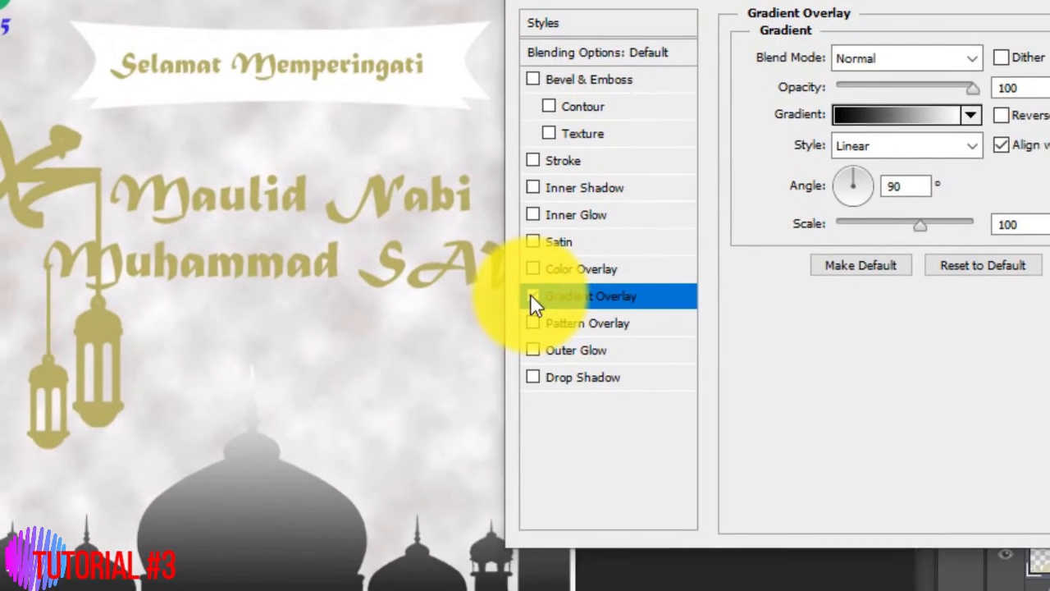
pyautogui.click(322, 492)
pyautogui.click(532, 296)
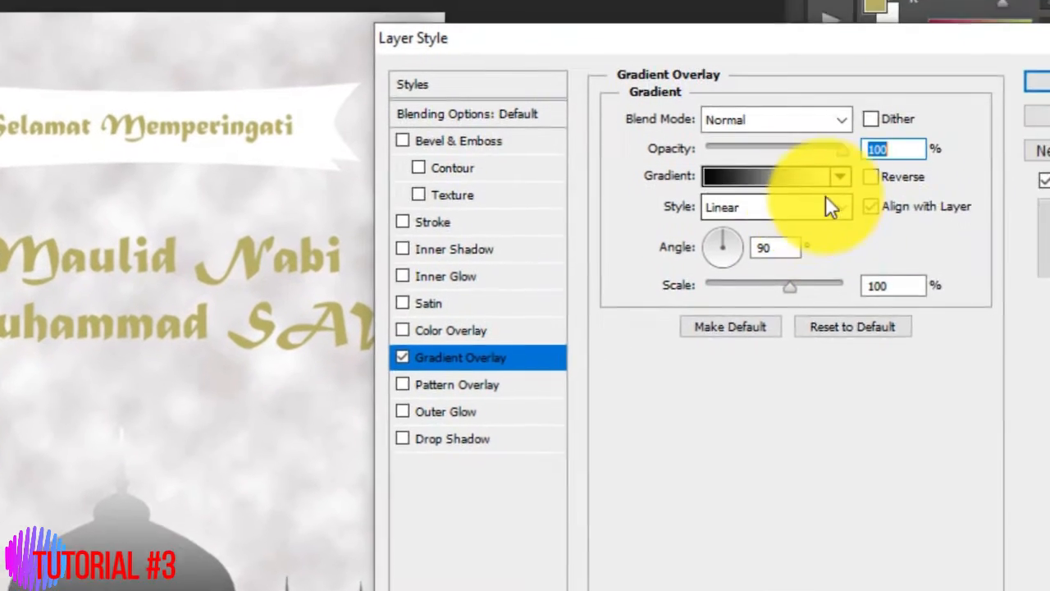
# Try a different scale for the mosque's gradient overlay and set it back to 100%.
pyautogui.click(840, 176)
pyautogui.click(839, 177)
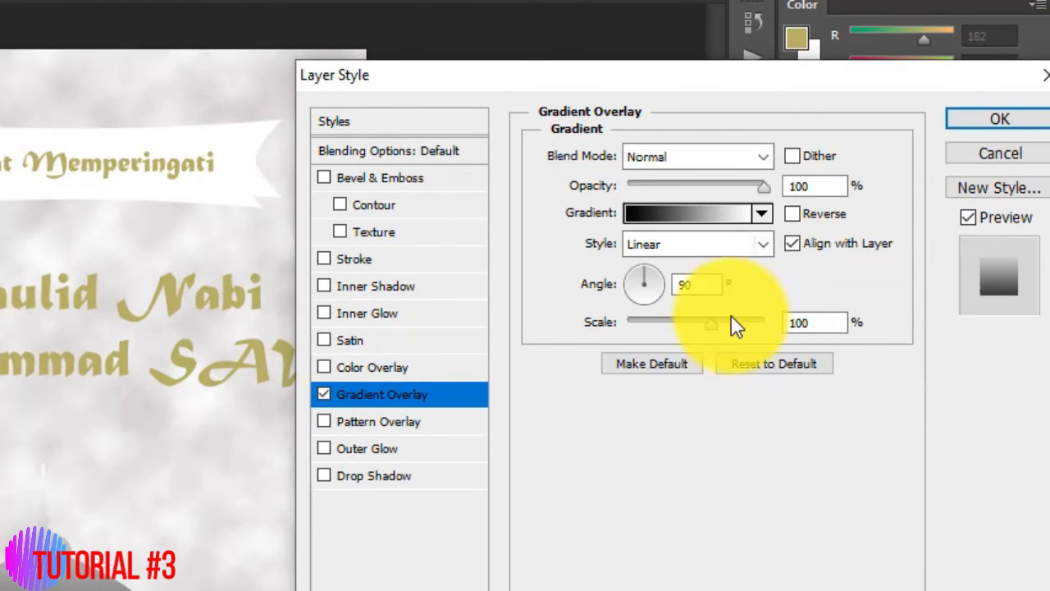
pyautogui.moveTo(714, 331); pyautogui.dragTo(738, 332)
pyautogui.write('100')
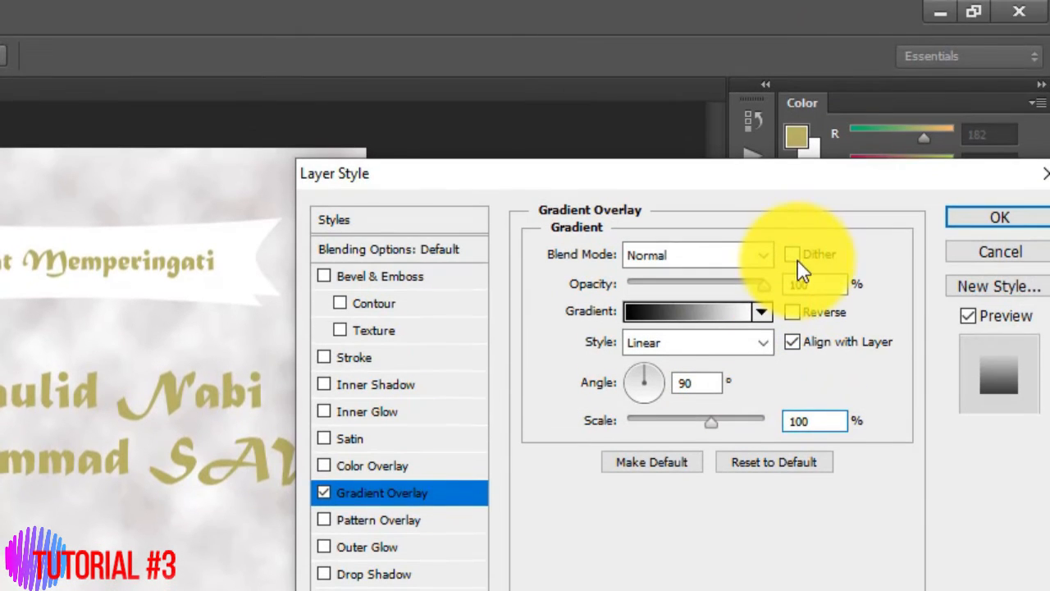
# Try the Darken and Screen blend modes on the mosque's Gradient Overlay and return it to Normal.
pyautogui.click(761, 257)
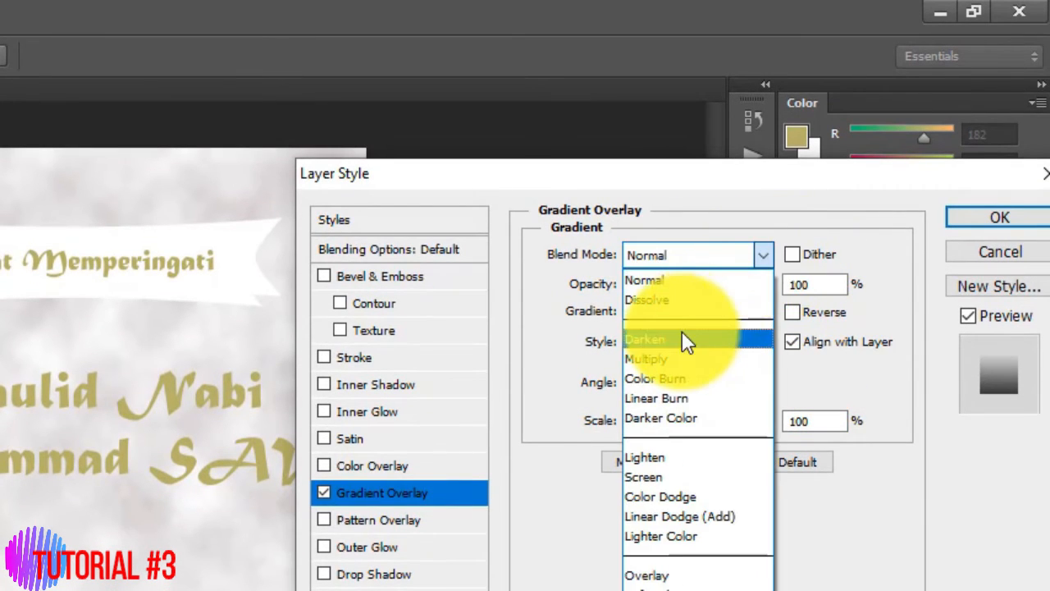
pyautogui.click(682, 335)
pyautogui.click(761, 256)
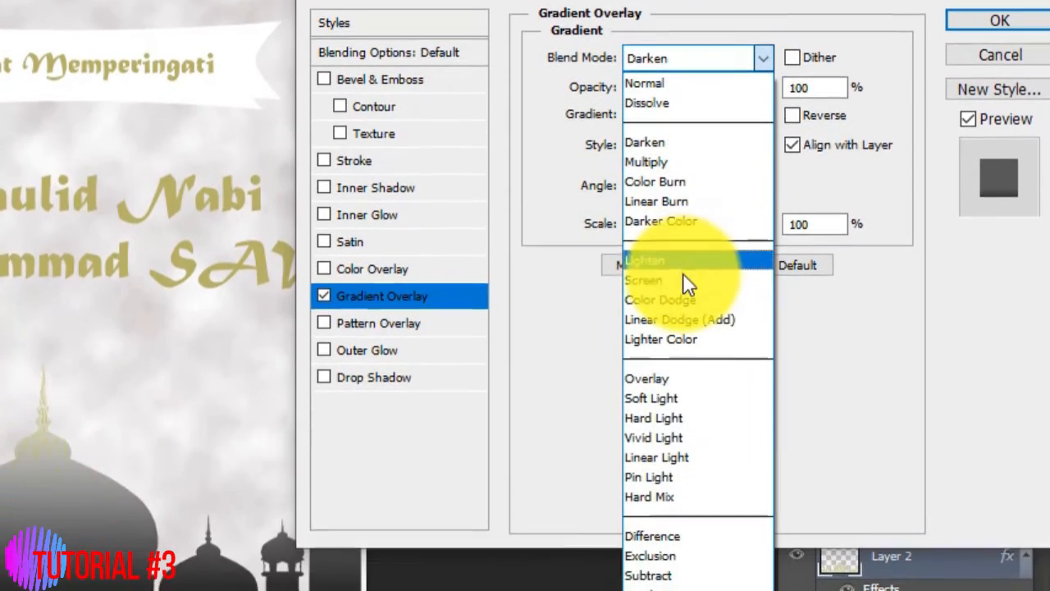
pyautogui.click(685, 452)
pyautogui.click(761, 235)
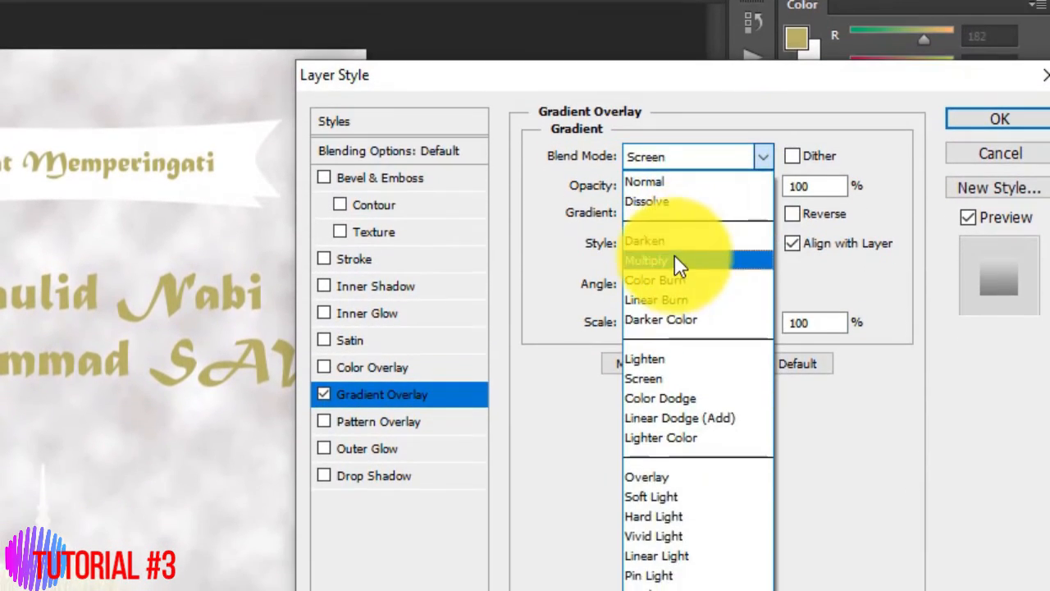
pyautogui.click(677, 339)
pyautogui.click(758, 238)
pyautogui.click(717, 280)
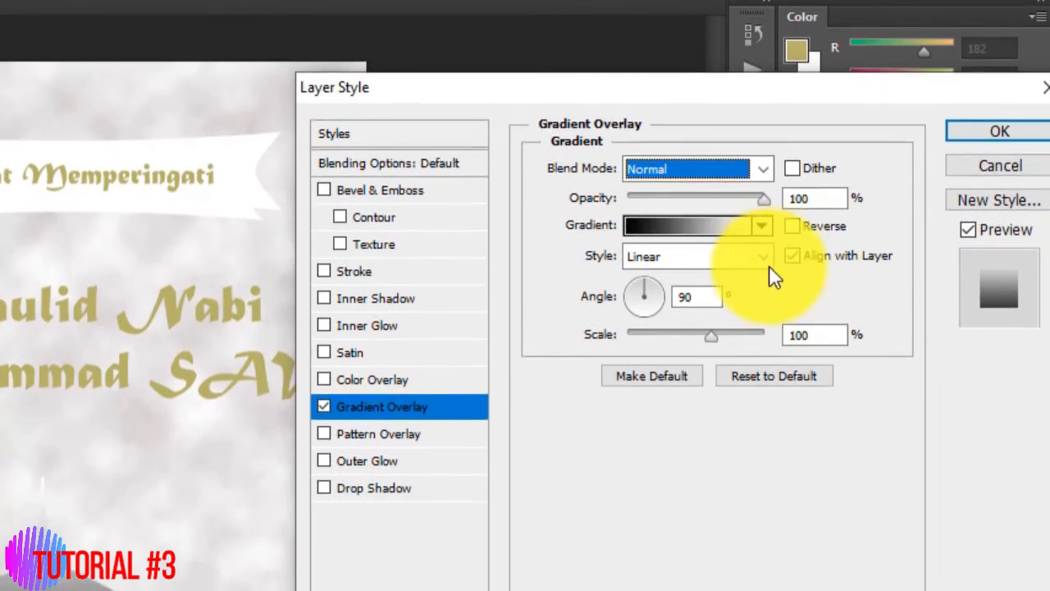
# Try the Radial, Angle, Reflected and Diamond styles on the mosque's Gradient Overlay and return it to Linear.
pyautogui.click(763, 343)
pyautogui.click(714, 384)
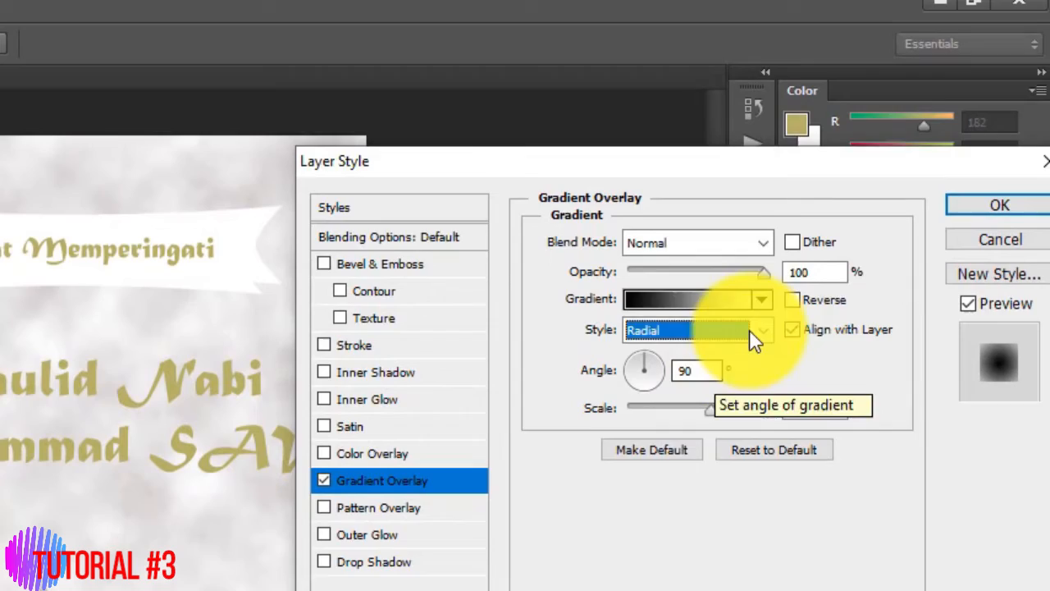
pyautogui.click(763, 245)
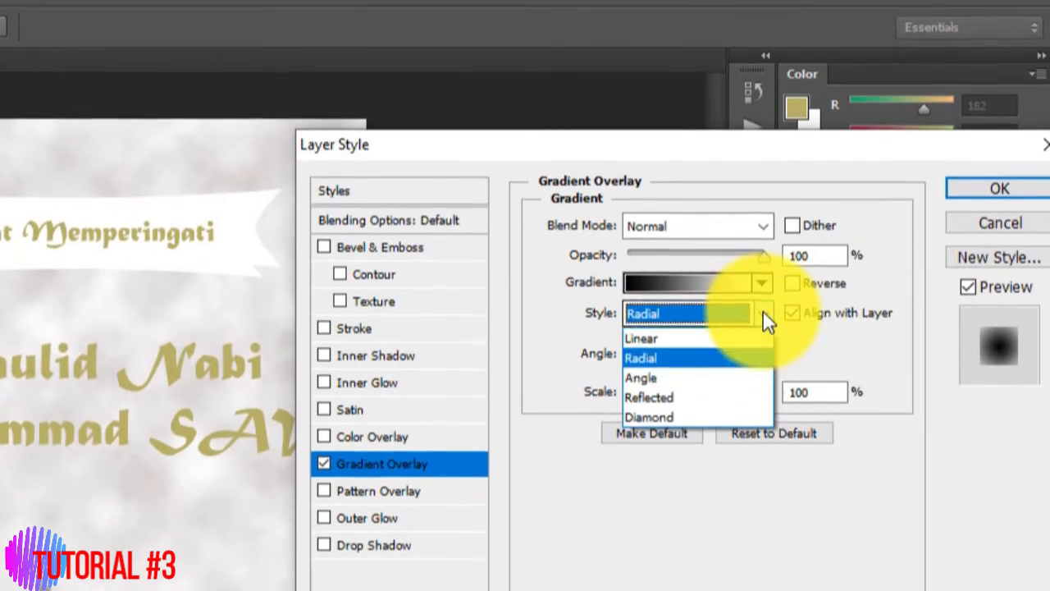
pyautogui.click(703, 377)
pyautogui.click(759, 313)
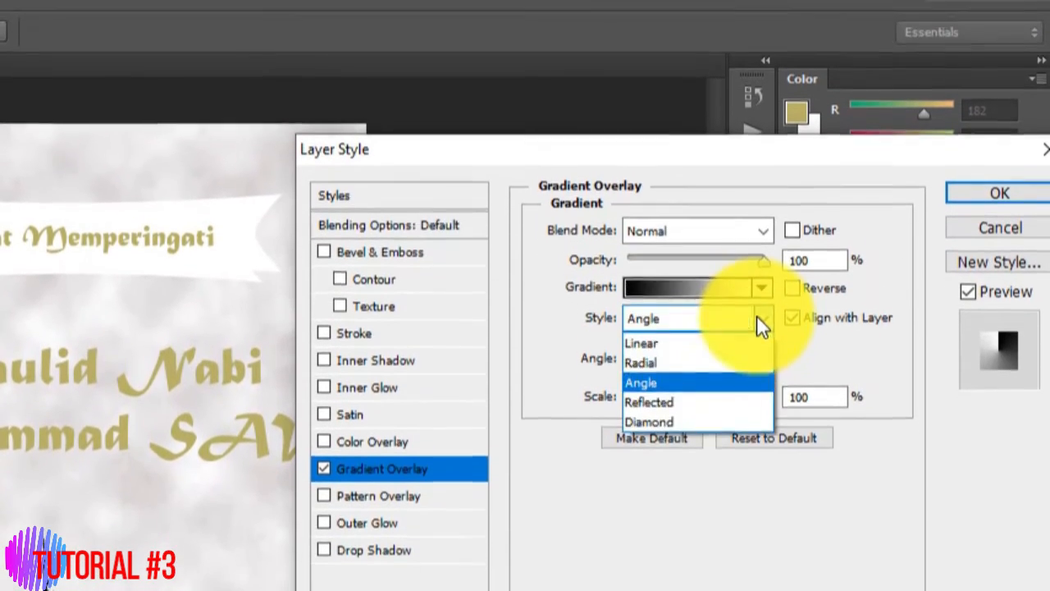
pyautogui.click(690, 400)
pyautogui.click(760, 318)
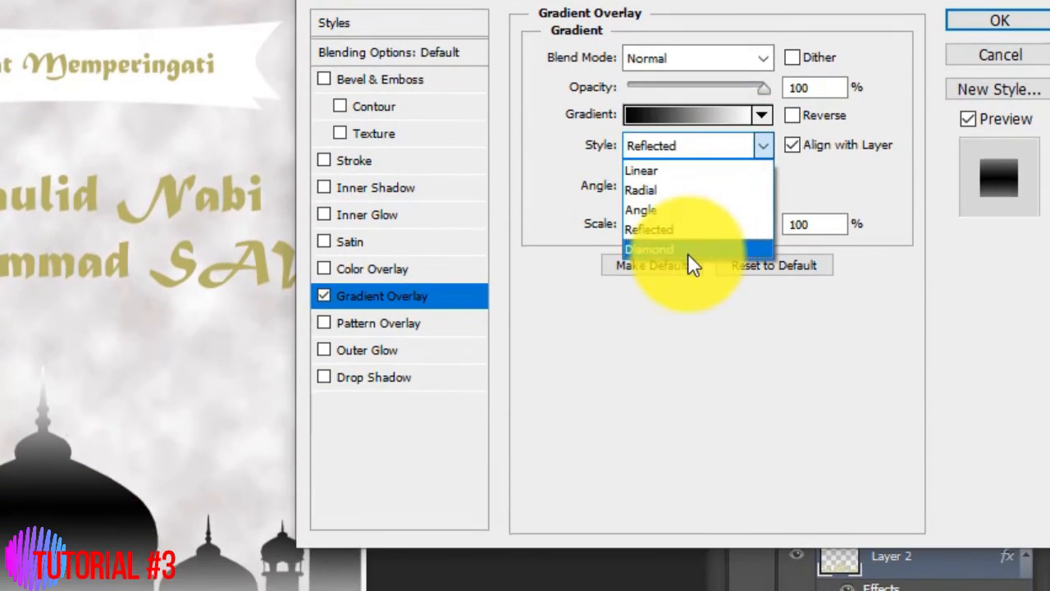
pyautogui.click(689, 250)
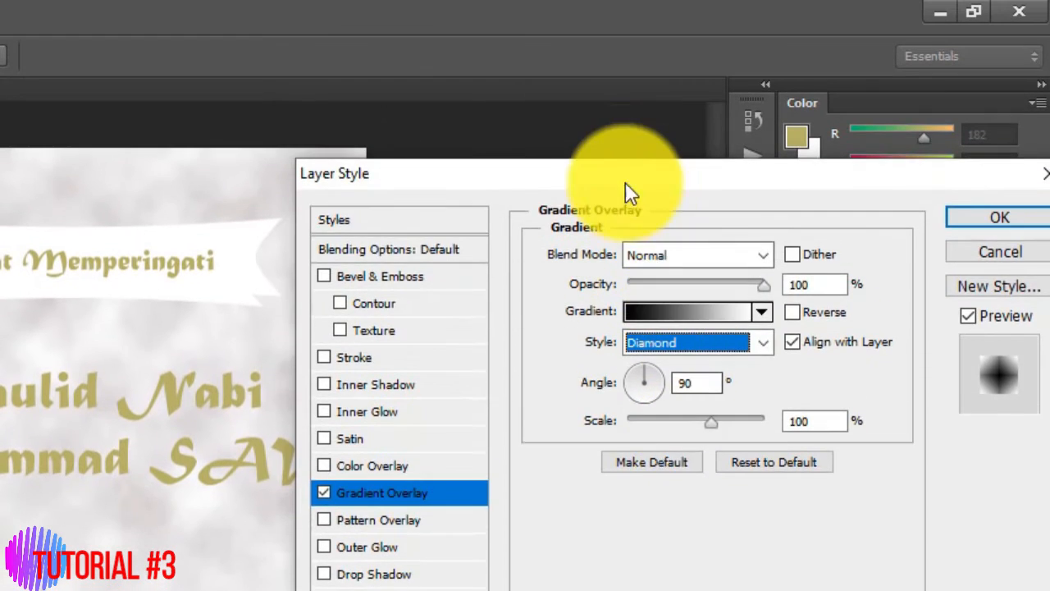
pyautogui.moveTo(625, 182); pyautogui.dragTo(658, 101)
pyautogui.click(797, 245)
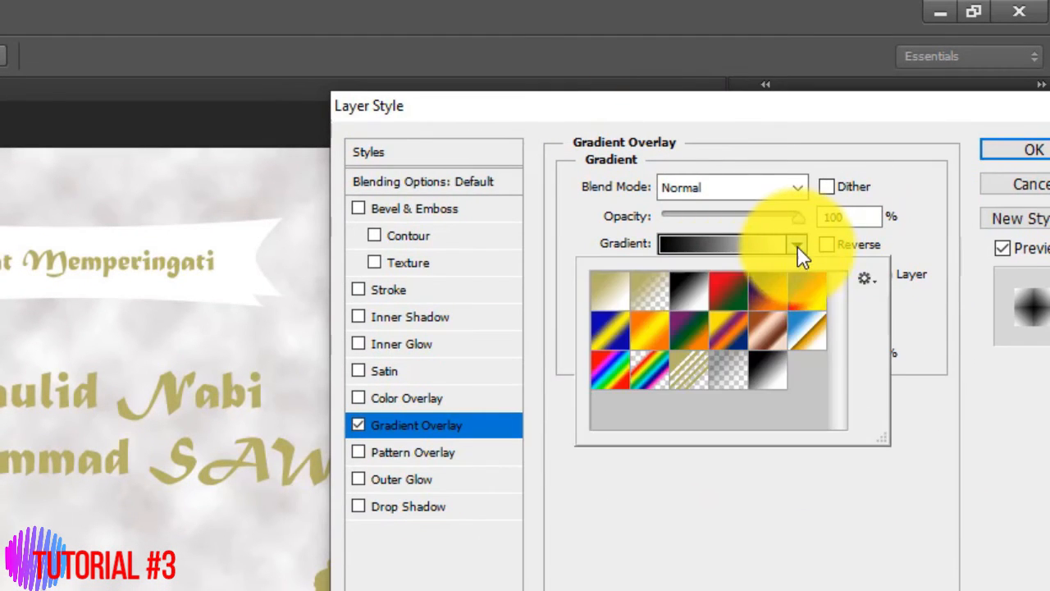
pyautogui.click(801, 256)
pyautogui.click(802, 278)
pyautogui.click(730, 302)
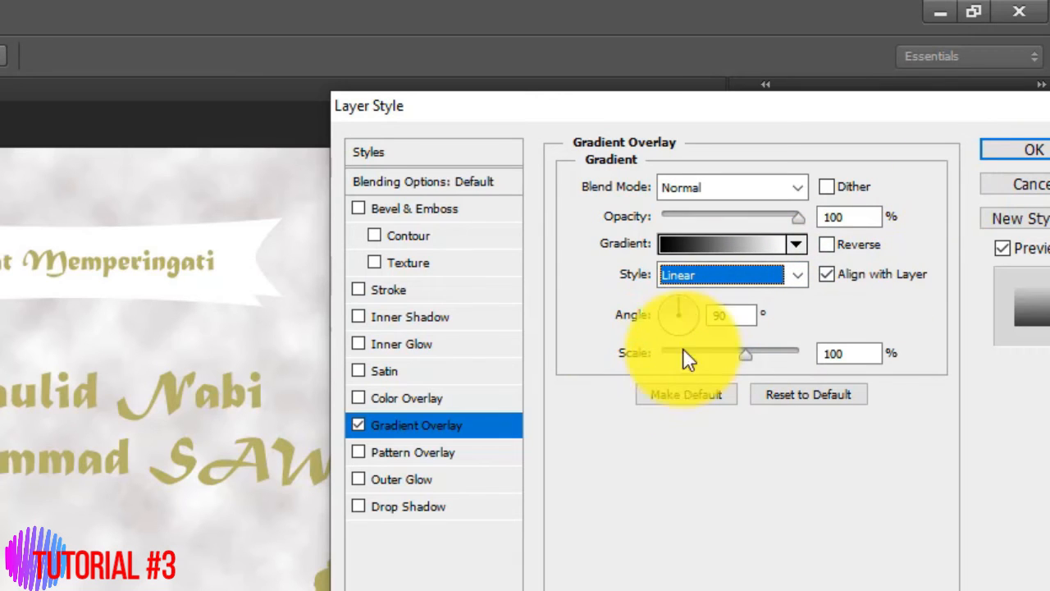
# Set the mosque's Gradient Overlay to a 90° angle and 150% scale, and apply the layer style.
pyautogui.moveTo(681, 302); pyautogui.dragTo(663, 323)
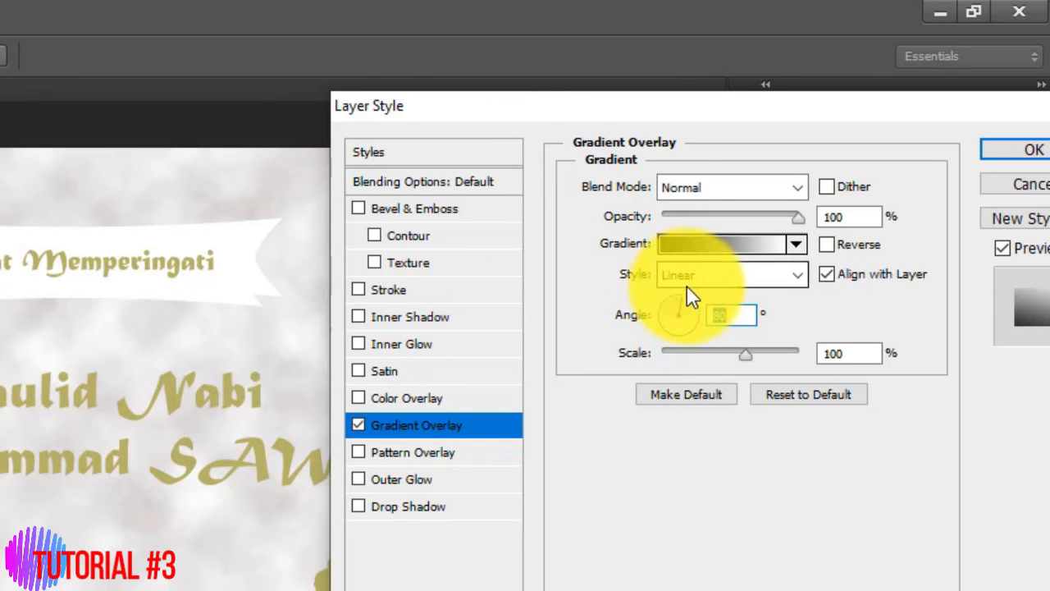
pyautogui.write('90')
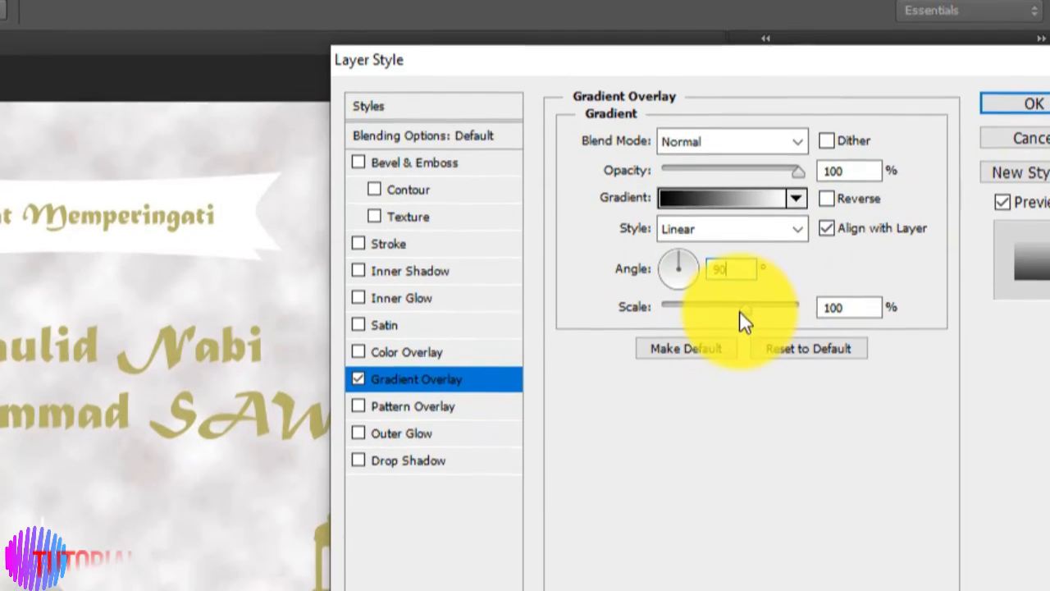
pyautogui.moveTo(746, 306); pyautogui.dragTo(780, 306)
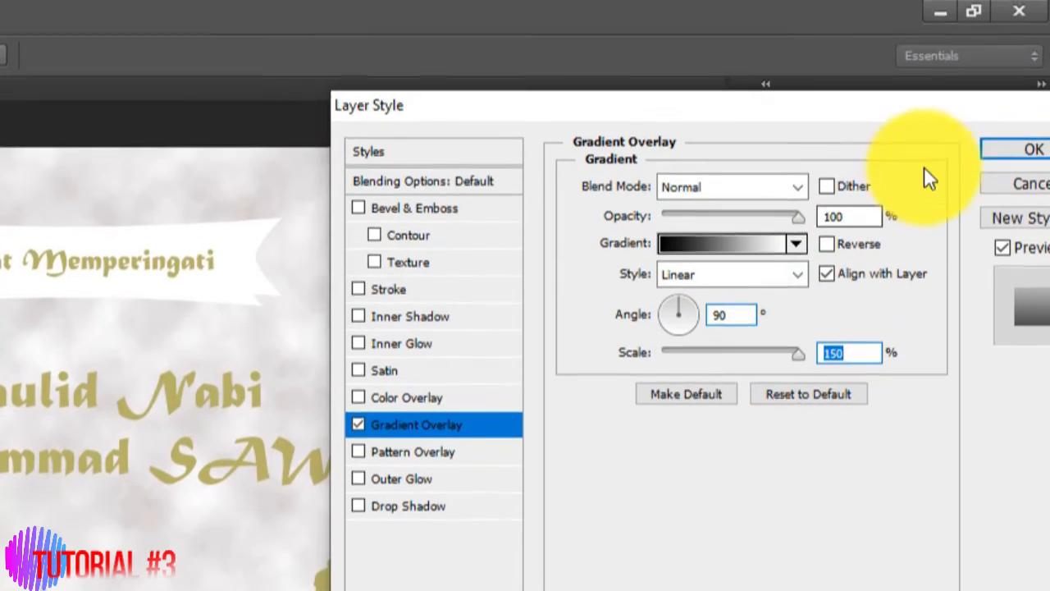
pyautogui.click(1029, 51)
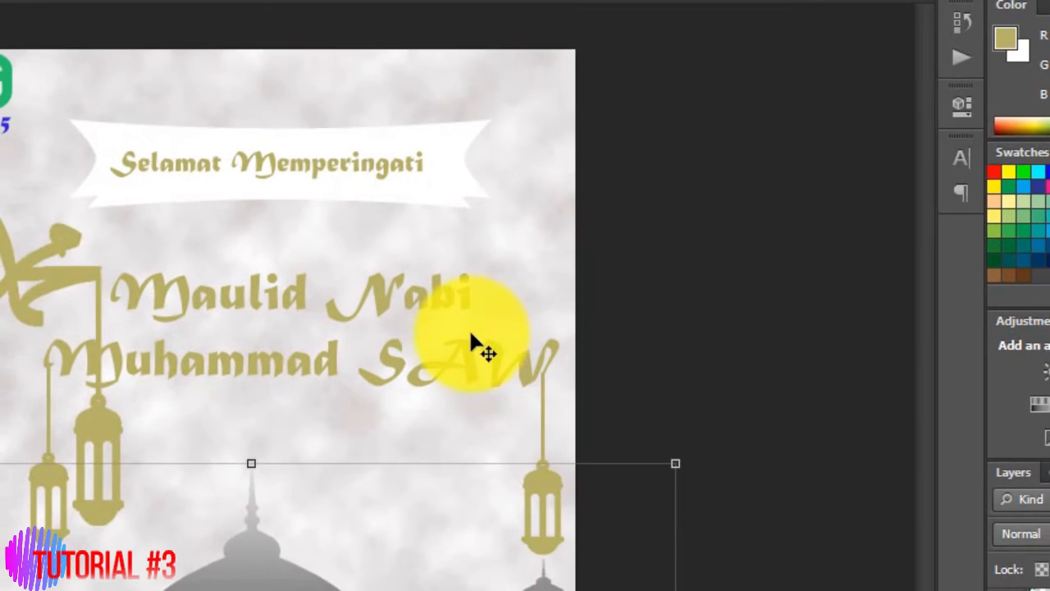
# Add a 3 px outside Stroke to the rear banner layer Shape 1, using the olive-gold colour sampled from the title text.
pyautogui.click(473, 343)
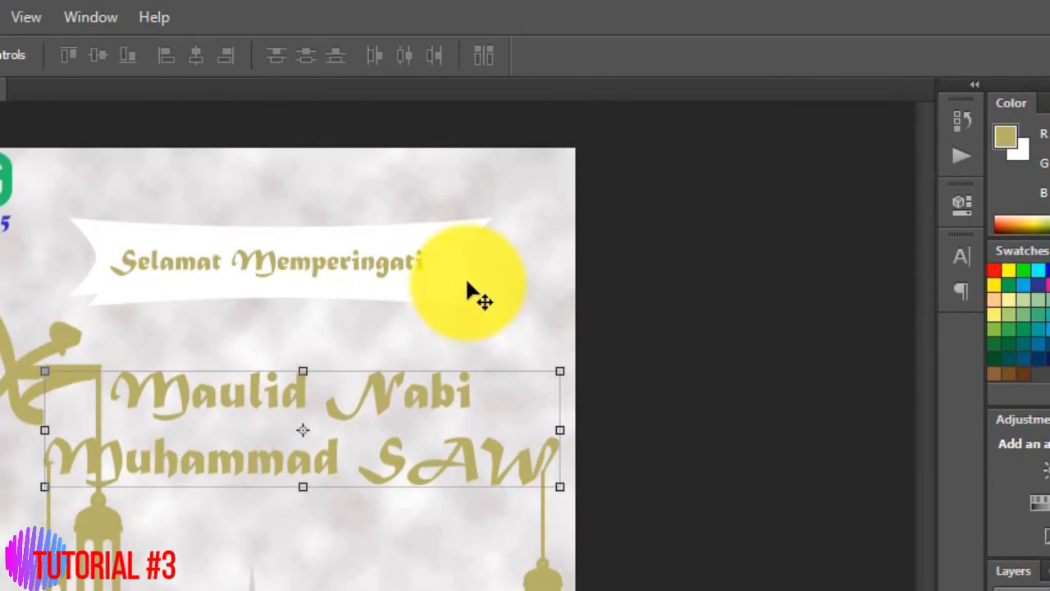
pyautogui.click(464, 178)
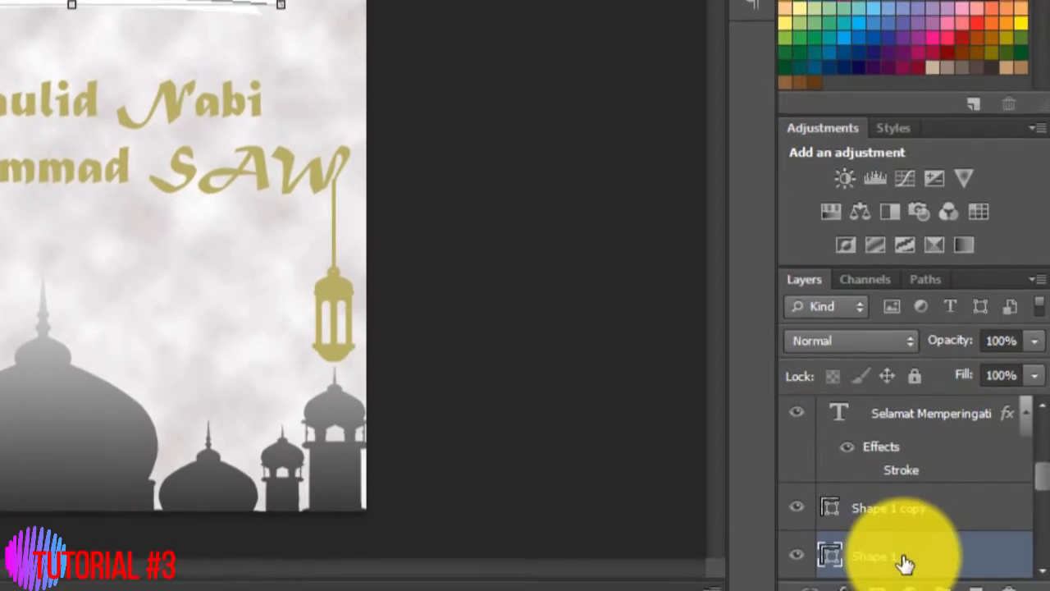
pyautogui.rightClick(903, 562)
pyautogui.click(848, 24)
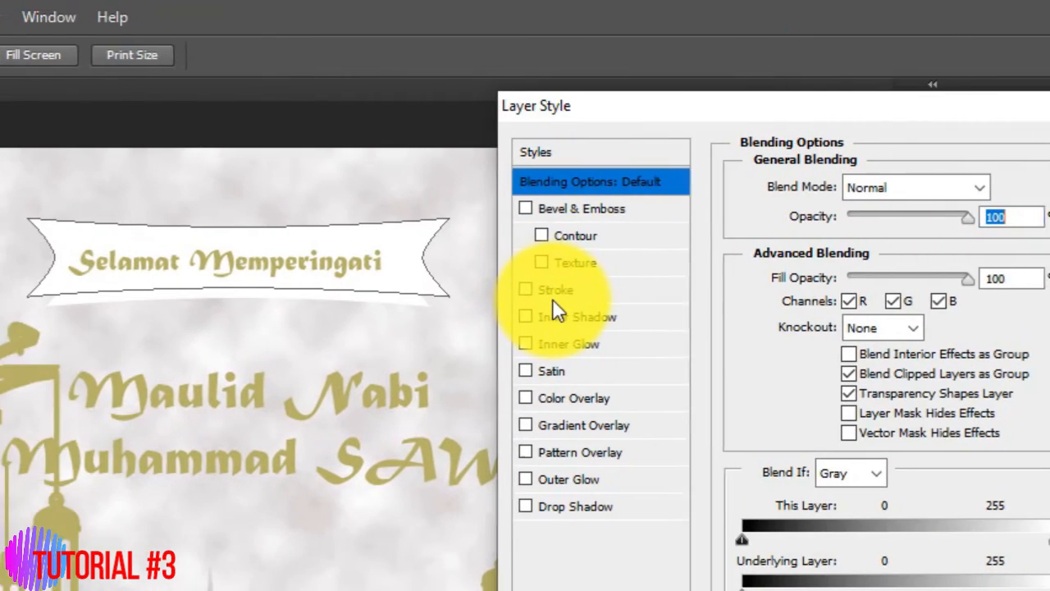
pyautogui.click(386, 291)
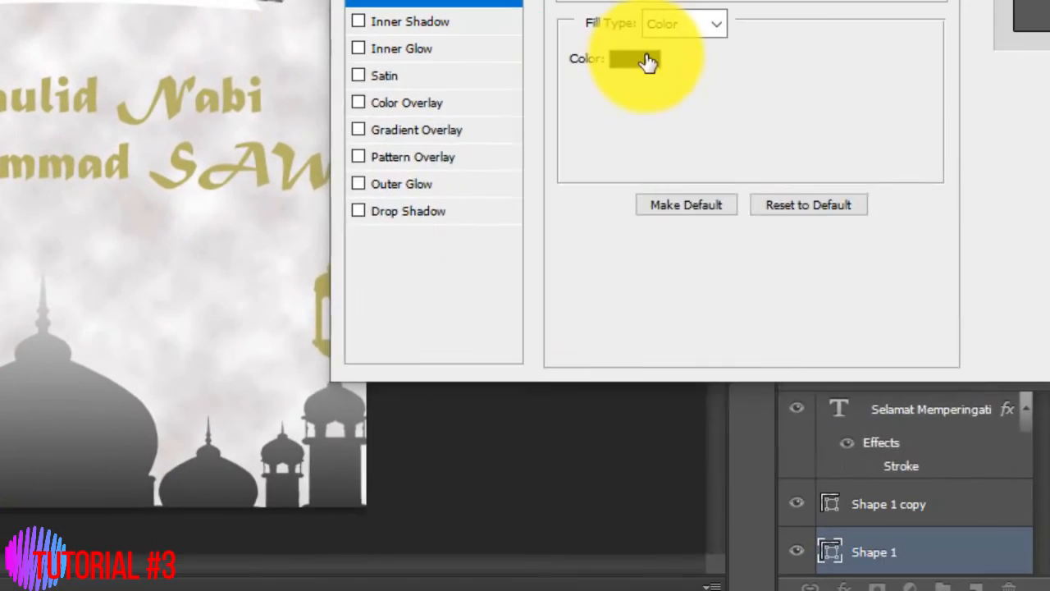
pyautogui.click(843, 353)
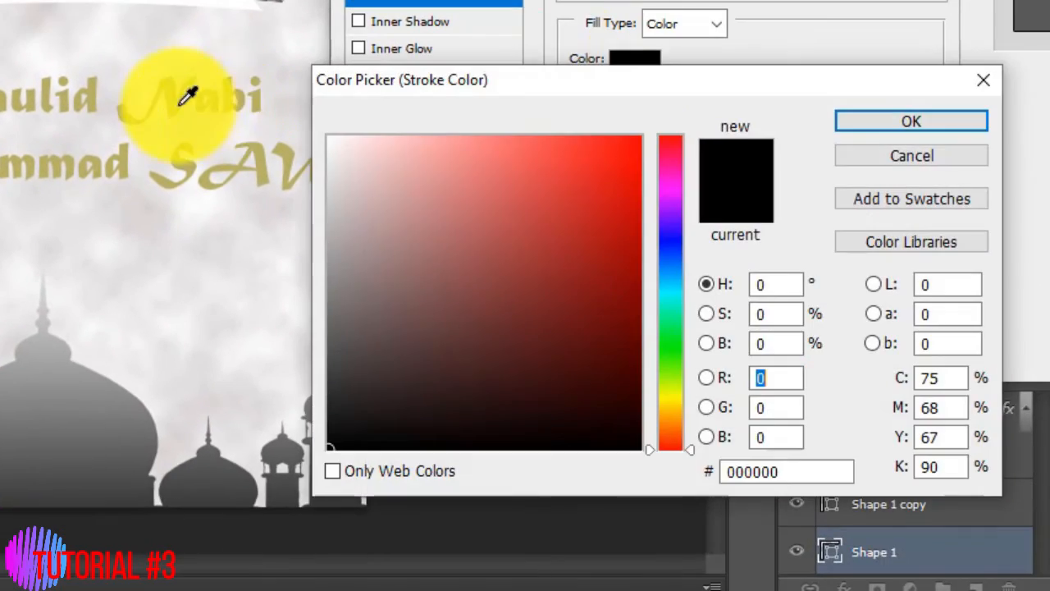
pyautogui.click(187, 96)
pyautogui.click(869, 121)
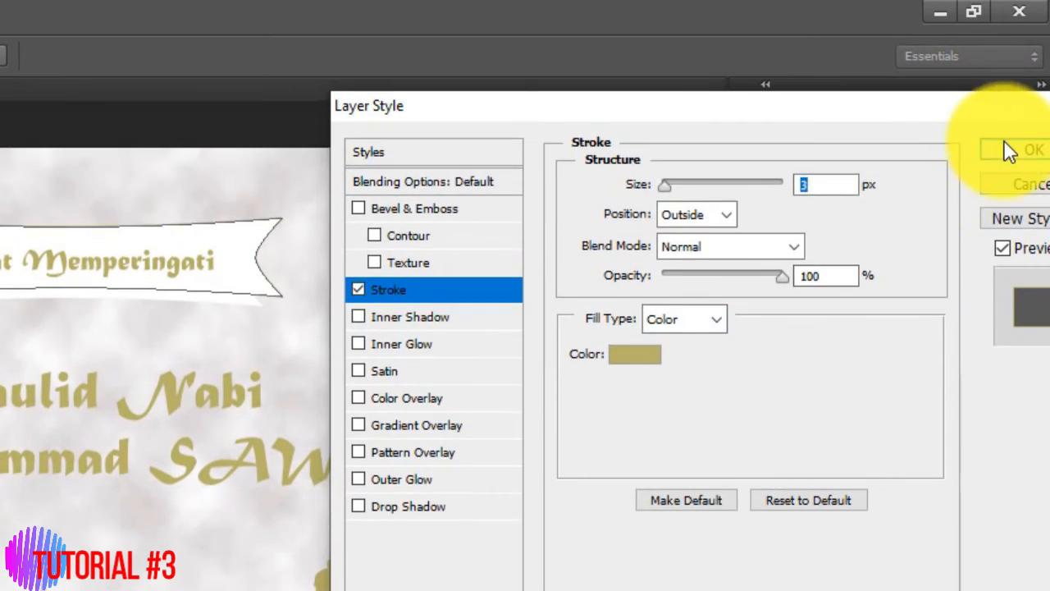
pyautogui.click(1034, 51)
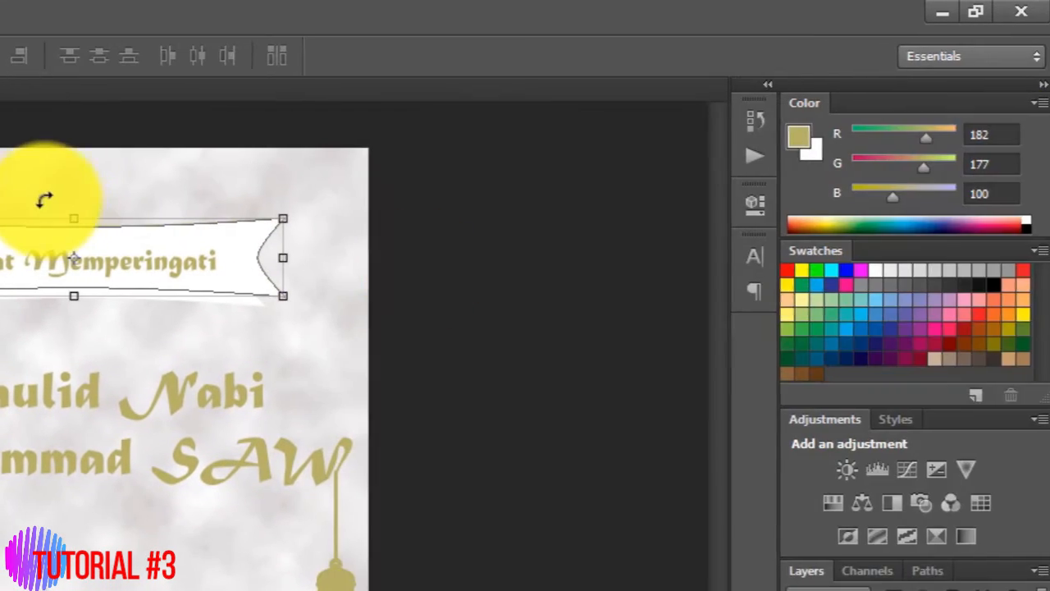
# Shrink the rear banner's height to about 77% from its upper edge, nudge it slightly upward and apply the transformation.
pyautogui.moveTo(74, 218); pyautogui.dragTo(75, 238)
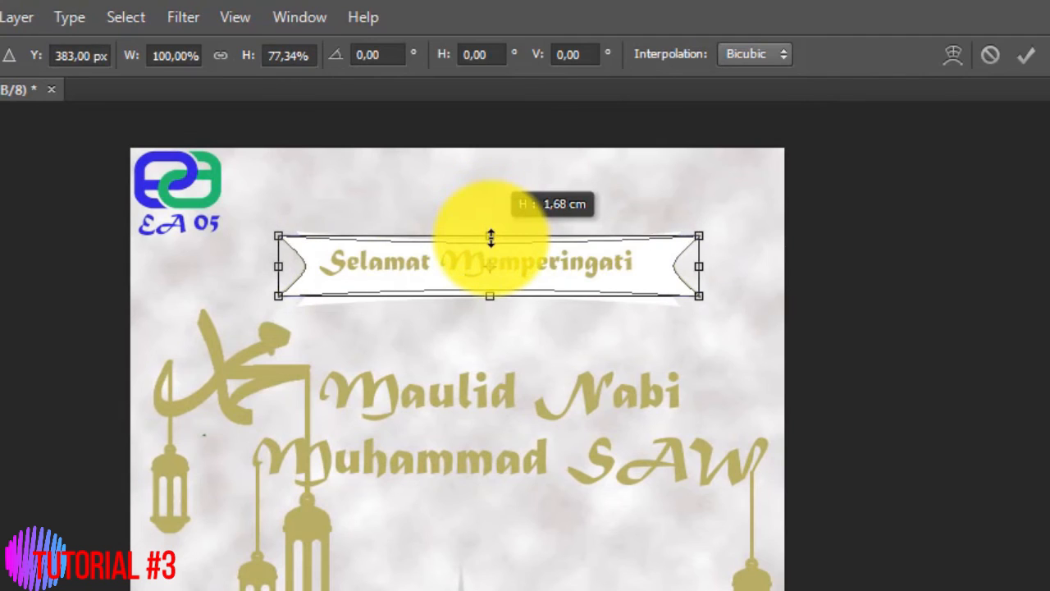
pyautogui.moveTo(491, 238)
pyautogui.mouseDown()
pyautogui.moveTo(492, 249)
pyautogui.moveTo(493, 240)
pyautogui.mouseUp()
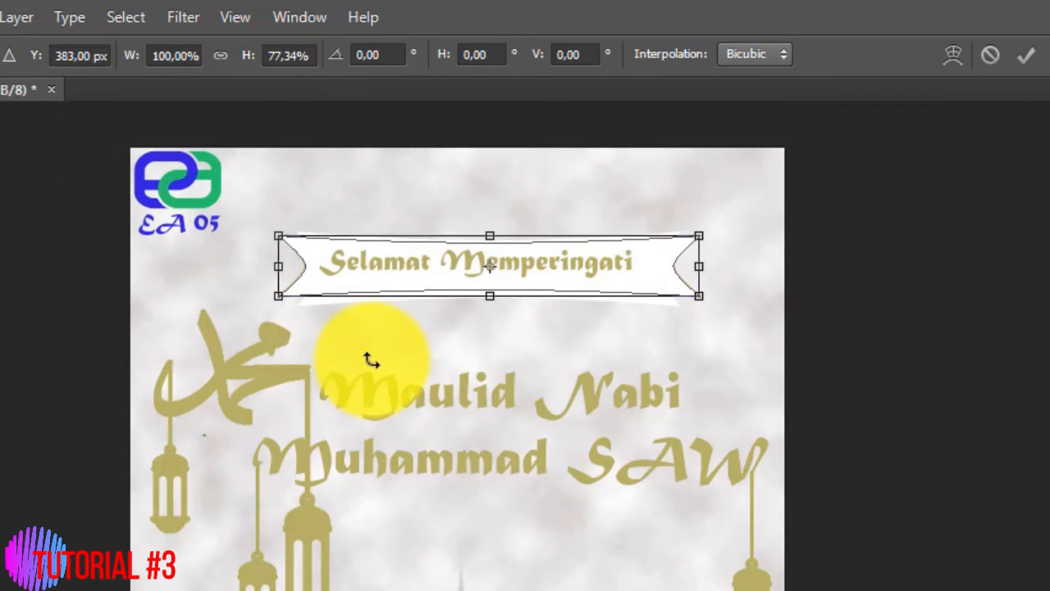
pyautogui.hotkey('shift', 'Up')
pyautogui.press('Down')
pyautogui.press('Down')
pyautogui.click(25, 109)
pyautogui.press('Return')
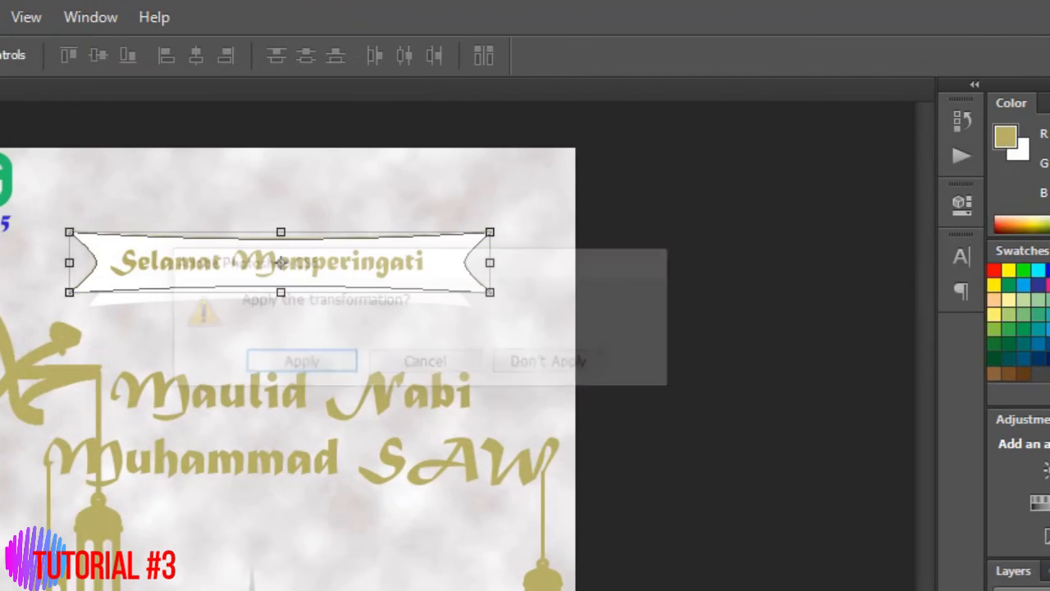
pyautogui.click(195, 302)
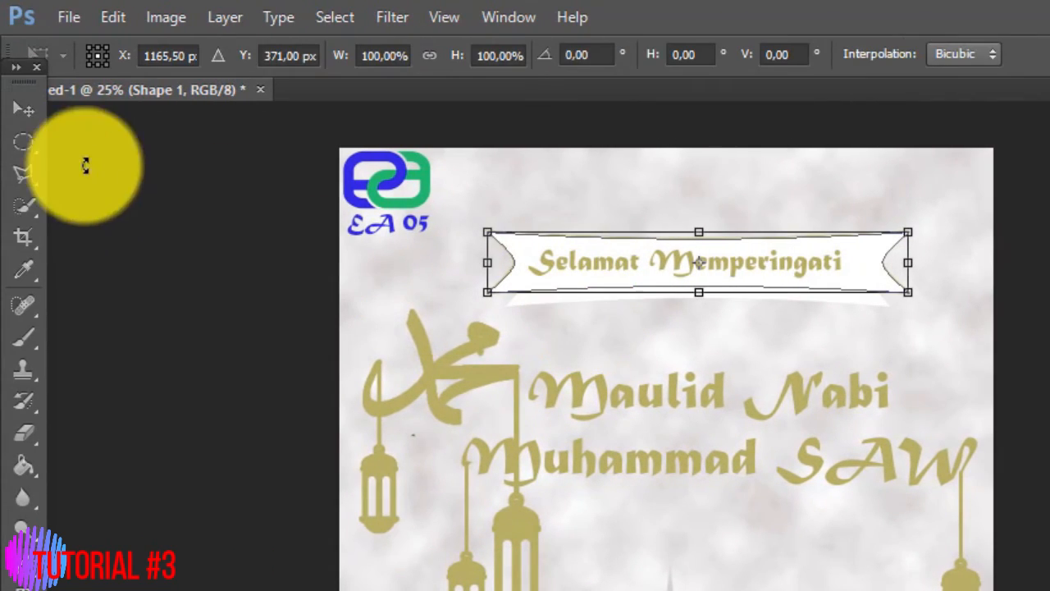
pyautogui.click(31, 102)
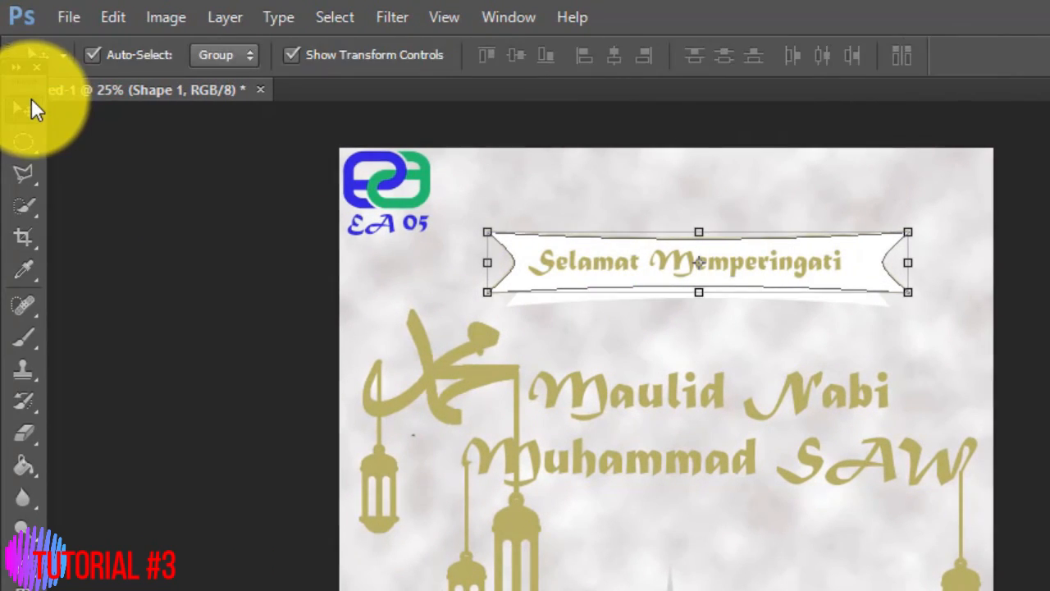
# Add a 5 px outside Stroke to the front banner layer Shape 1 copy, sampling the title's olive-gold colour b6b164.
pyautogui.click(652, 540)
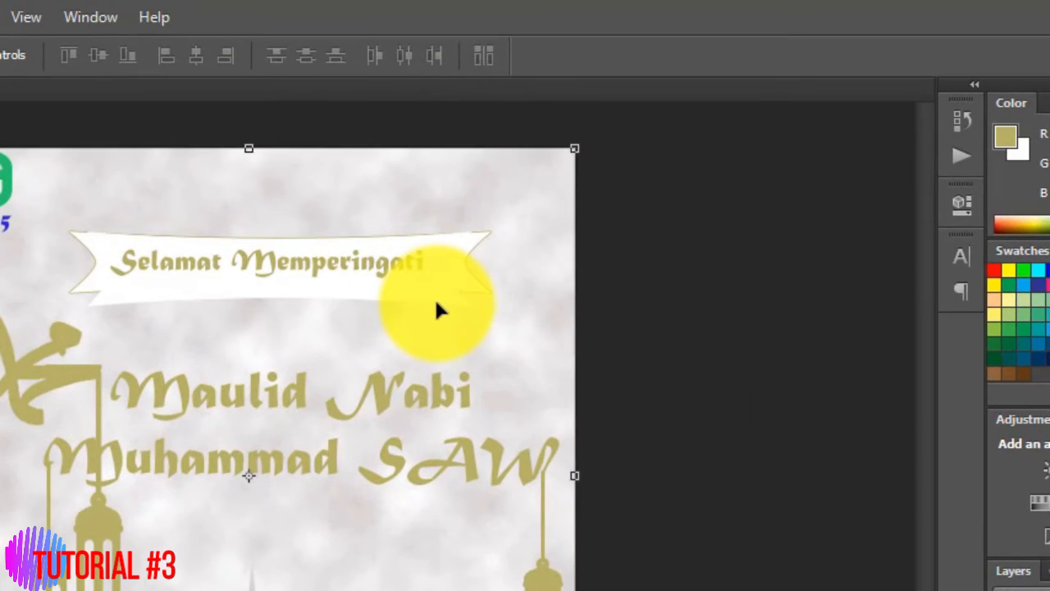
pyautogui.click(636, 105)
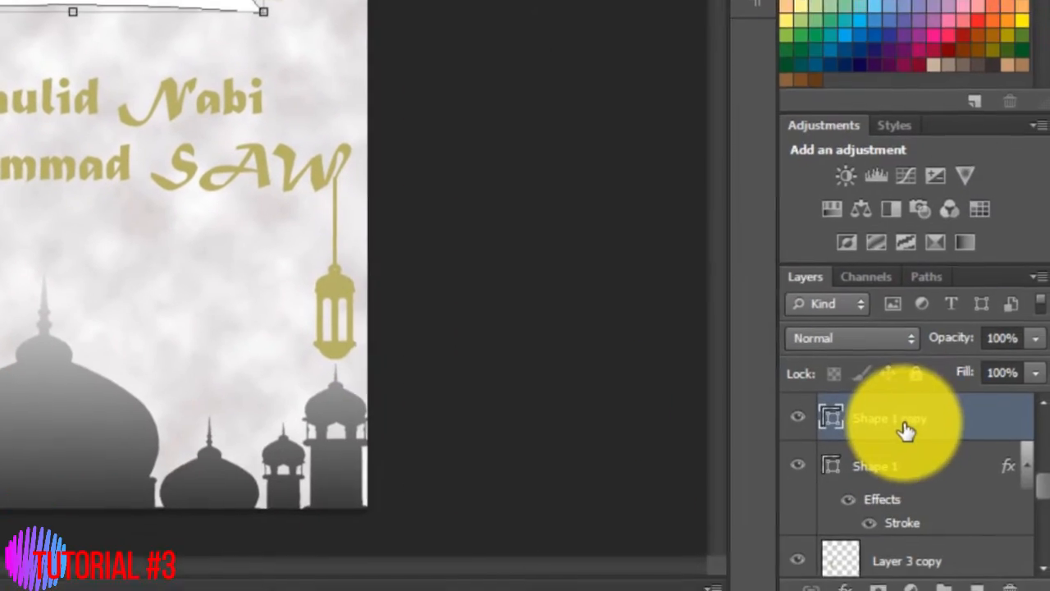
pyautogui.rightClick(903, 425)
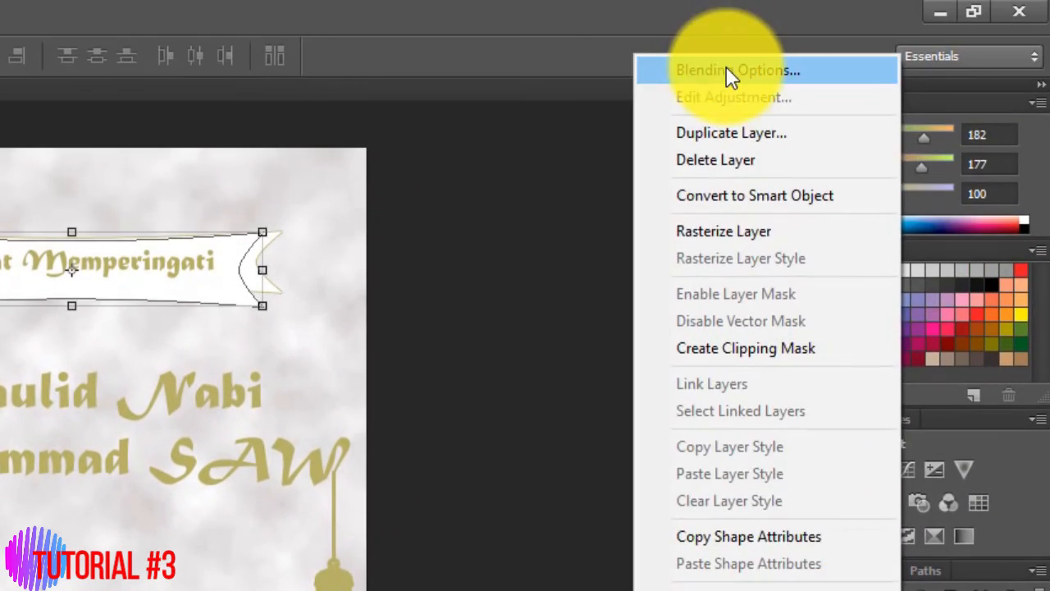
pyautogui.click(726, 70)
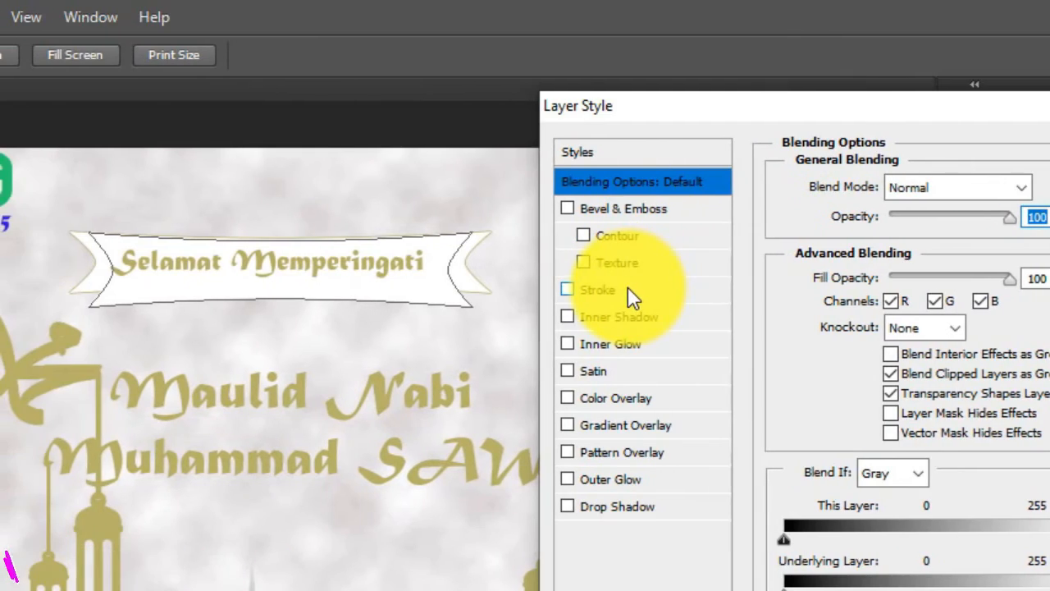
pyautogui.click(509, 290)
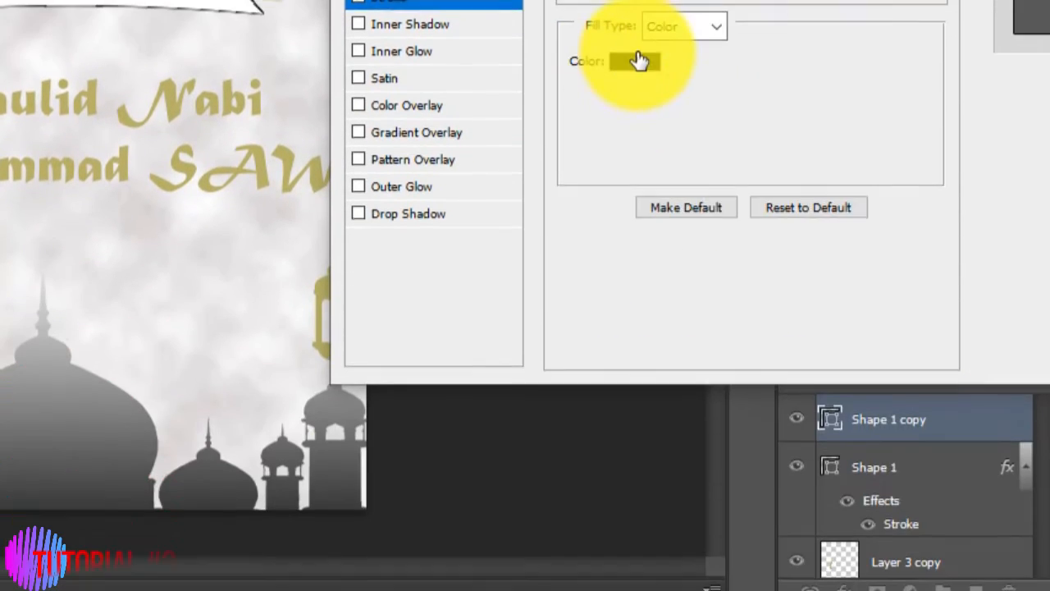
pyautogui.click(634, 353)
pyautogui.click(175, 86)
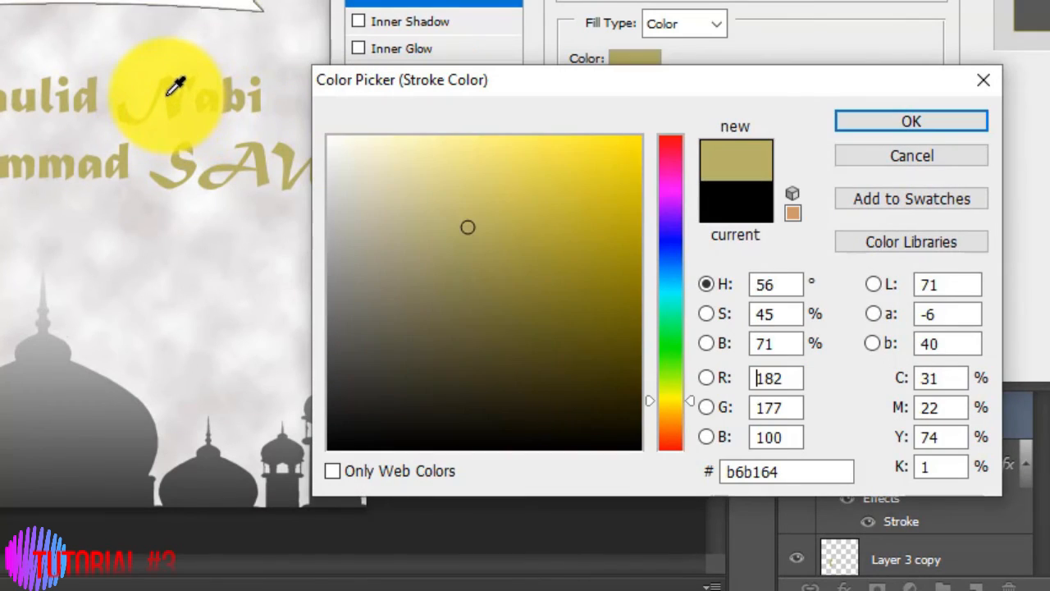
pyautogui.click(896, 121)
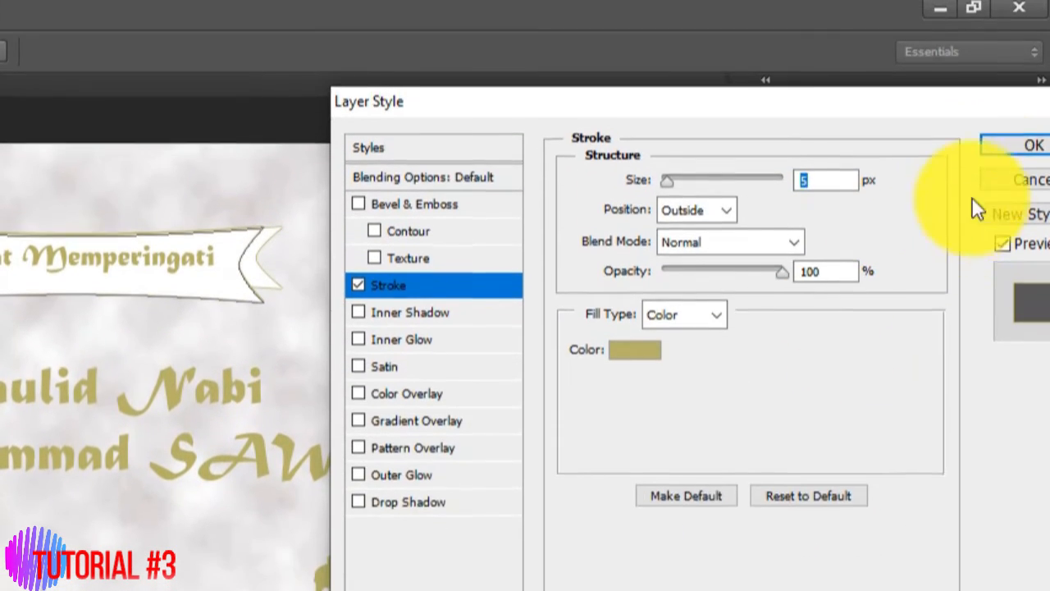
pyautogui.click(1017, 54)
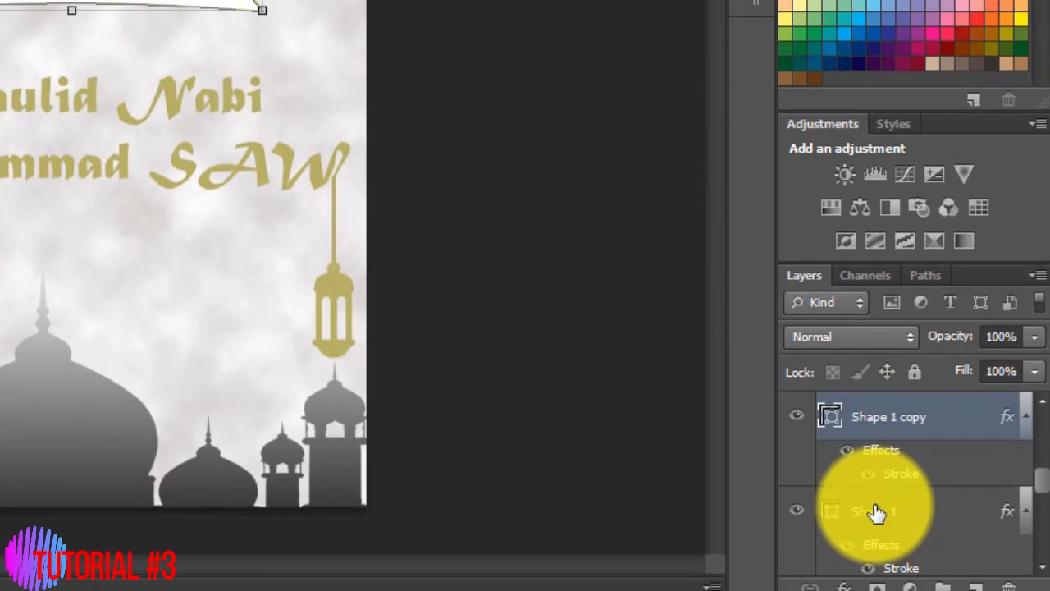
# Set the stroke size of the rear banner layer Shape 1 to 5 px.
pyautogui.rightClick(872, 563)
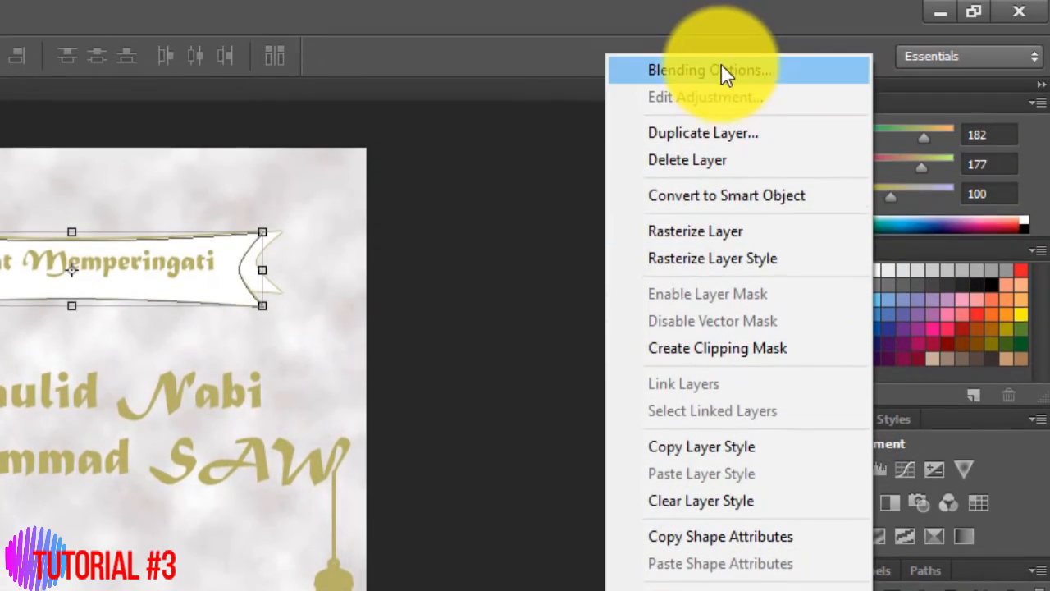
pyautogui.click(721, 70)
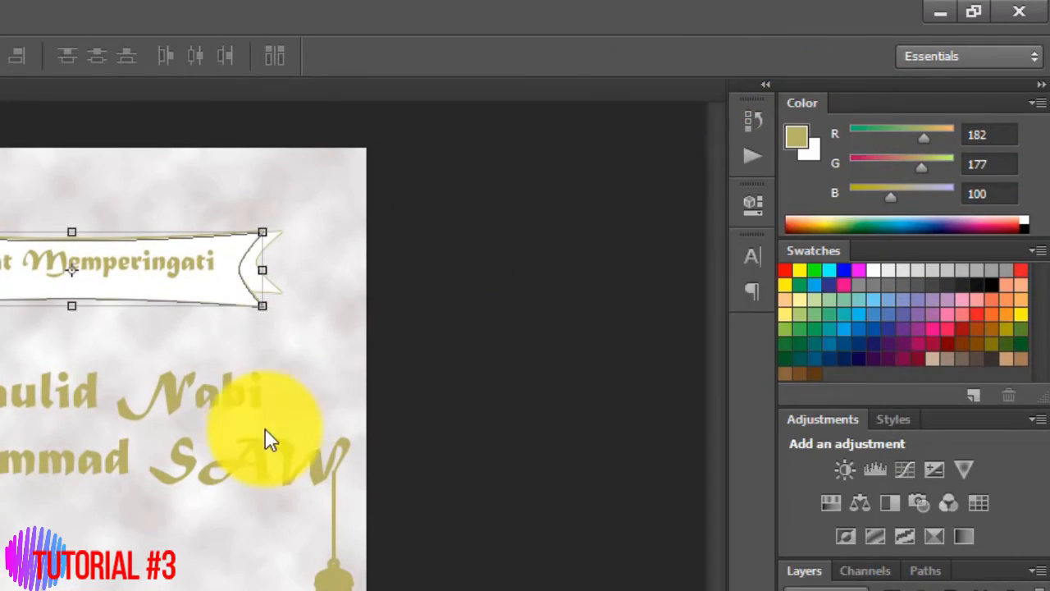
pyautogui.click(426, 291)
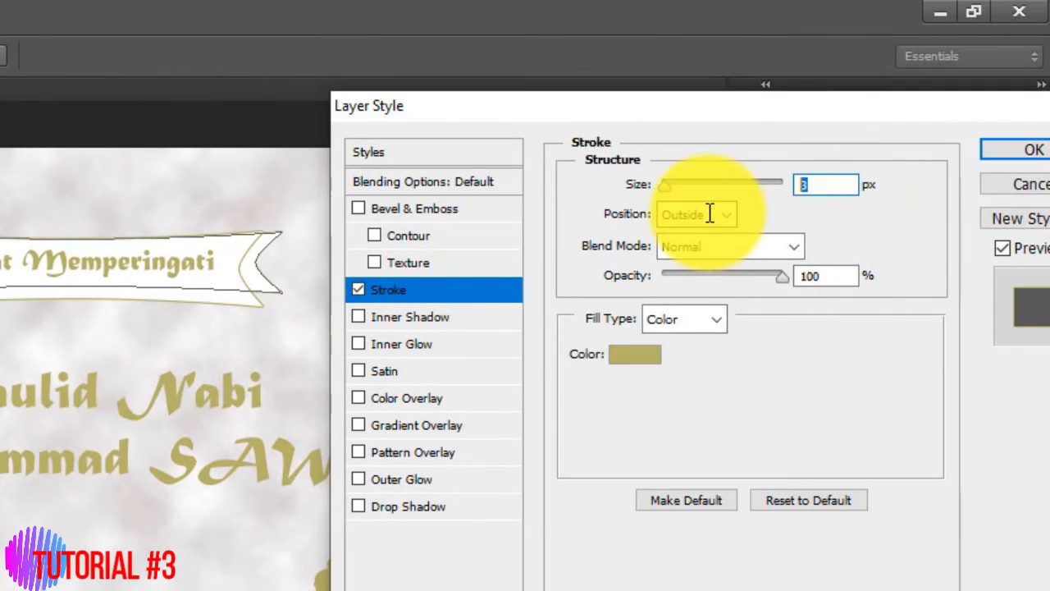
pyautogui.write('5')
pyautogui.click(1032, 149)
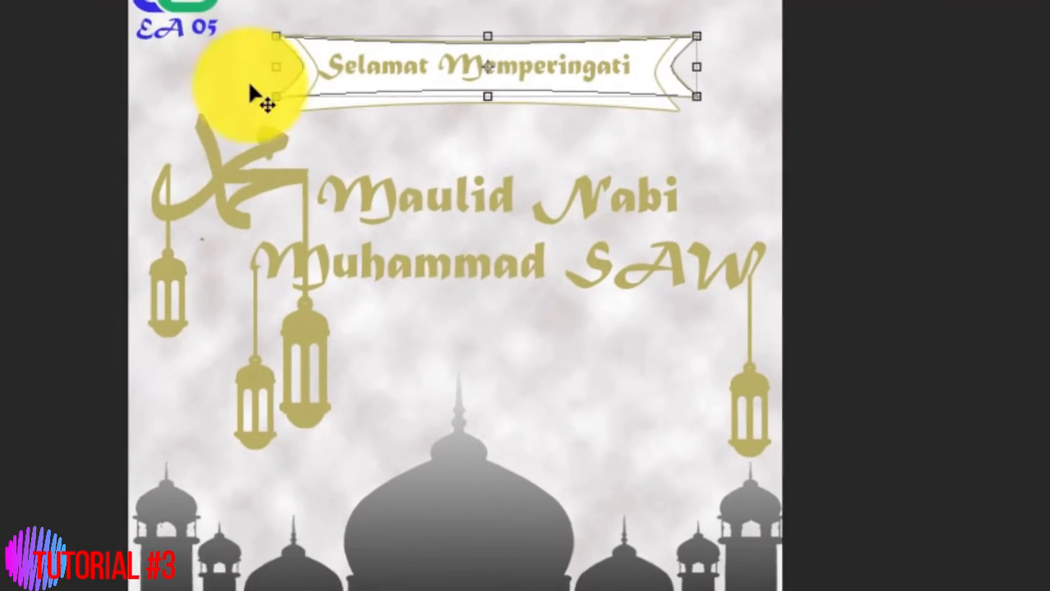
# Nudge the Selamat Memperingati text slightly right and down so it sits centred inside the white banner.
pyautogui.click(96, 478)
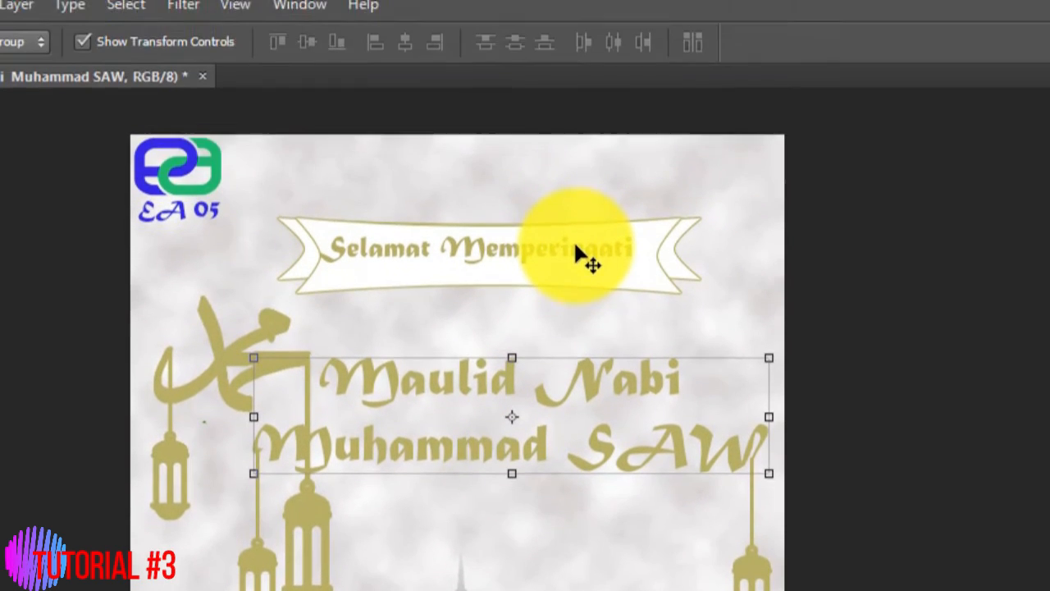
pyautogui.click(575, 61)
pyautogui.click(494, 302)
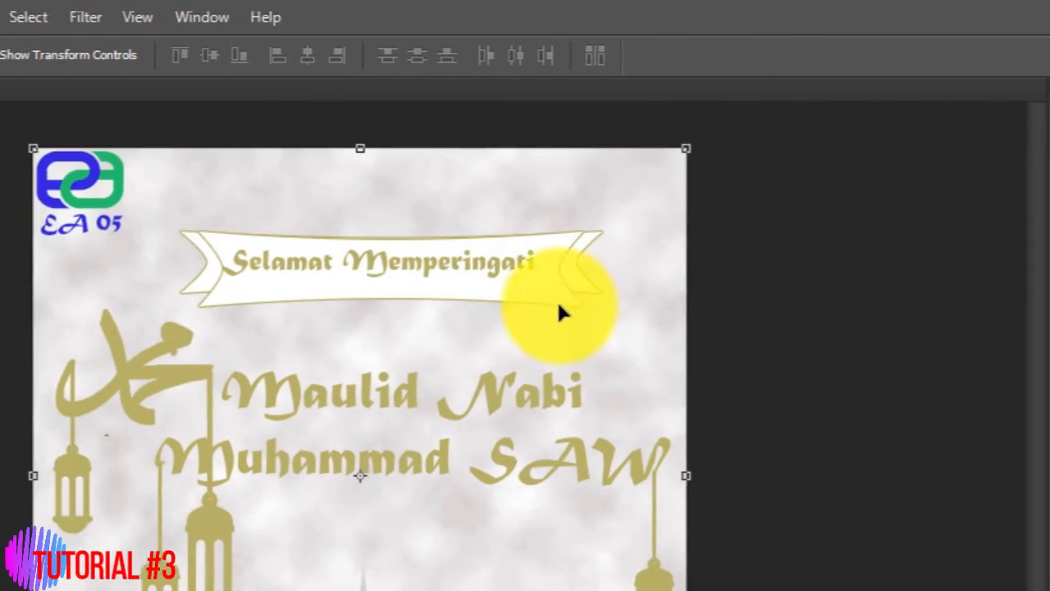
pyautogui.click(412, 269)
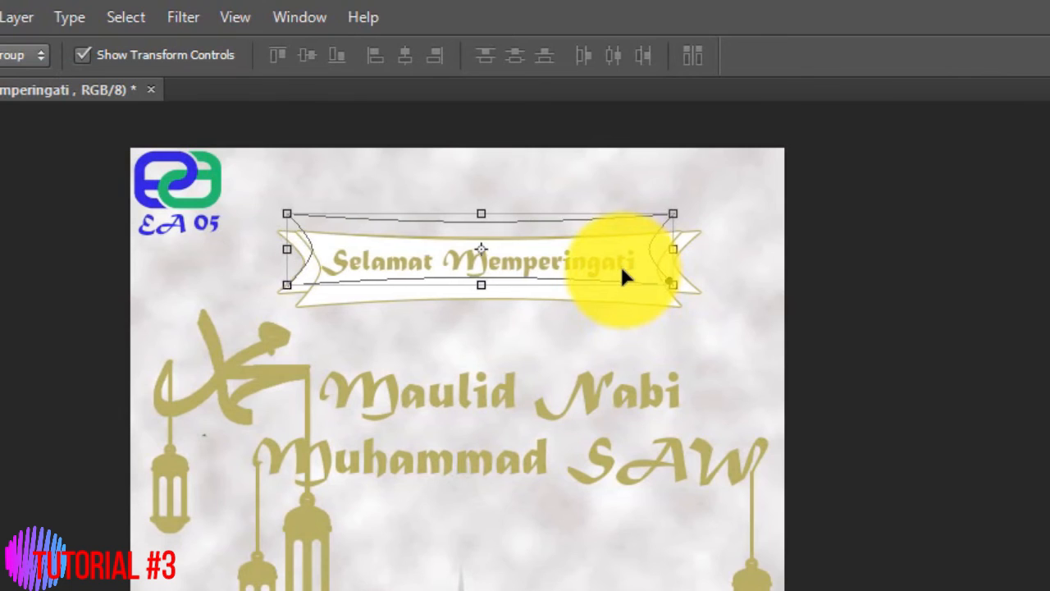
pyautogui.press('Right')
pyautogui.press('Right')
pyautogui.press('Right')
pyautogui.press('Down')
pyautogui.press('Down')
pyautogui.press('Down')
pyautogui.press('Down')
pyautogui.press('Down')
pyautogui.press('Down')
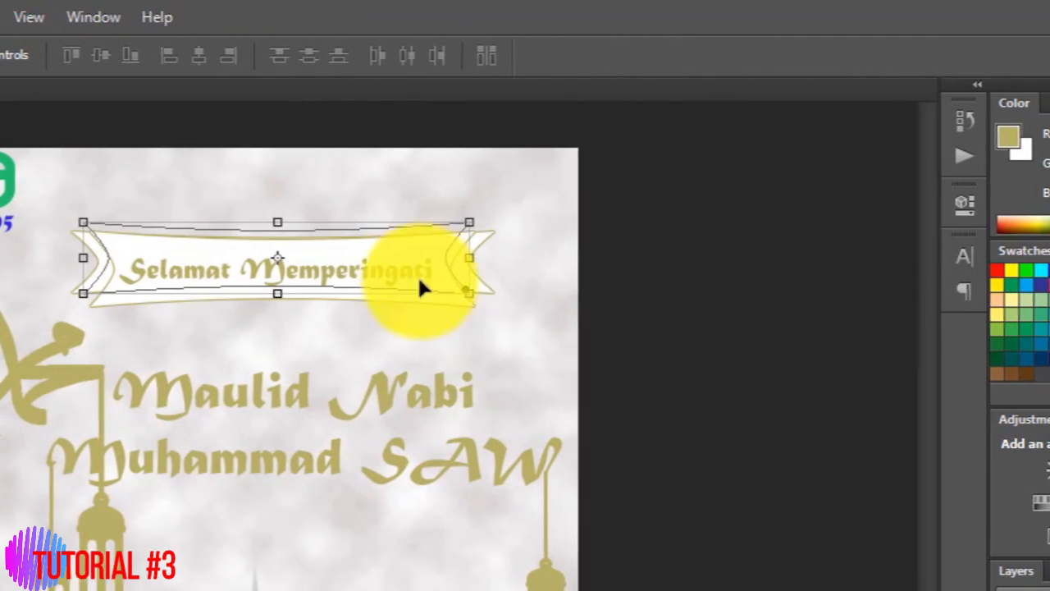
pyautogui.click(715, 346)
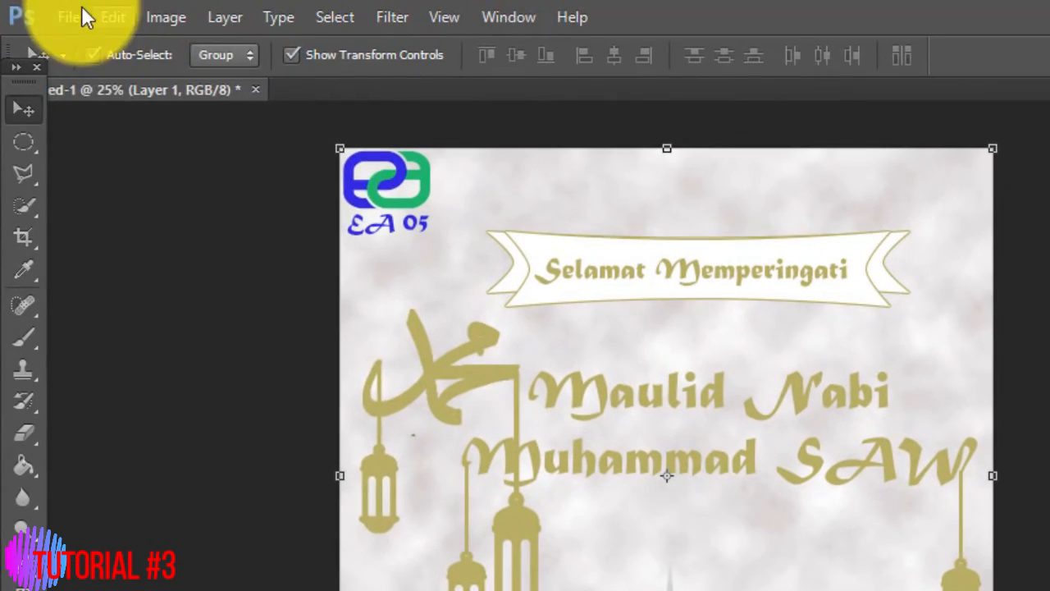
# Save the document in Photoshop PSD format as maulid in the Maulid nabi folder.
pyautogui.click(69, 16)
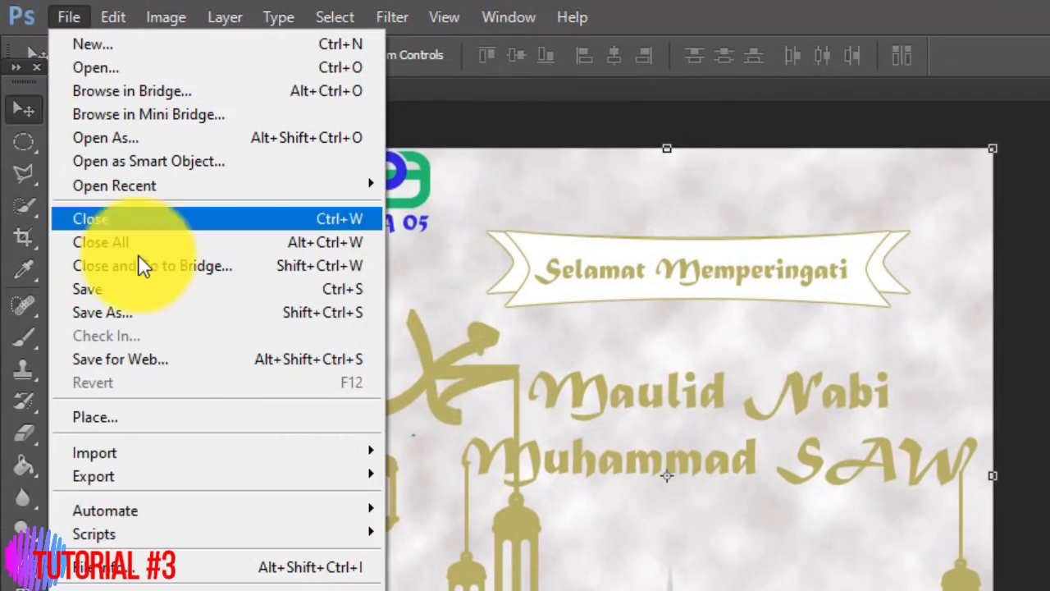
pyautogui.click(102, 311)
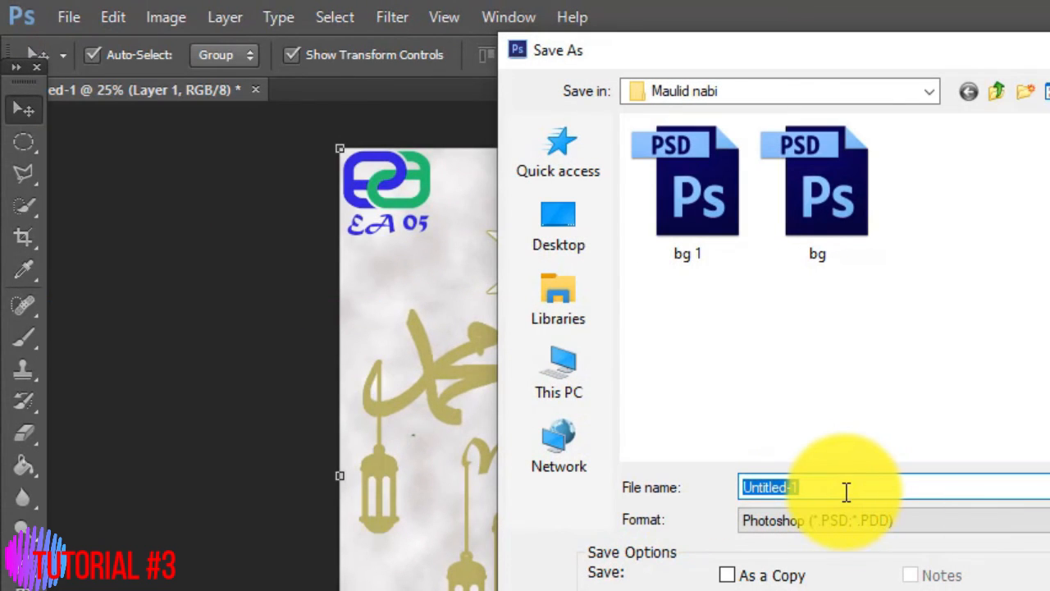
pyautogui.write('maulid')
pyautogui.press('Return')
# Save a JPEG version named maulid at Maximum quality 12 with Baseline ("Standard") format, and open the exported image from the Maulid nabi folder.
pyautogui.click(77, 16)
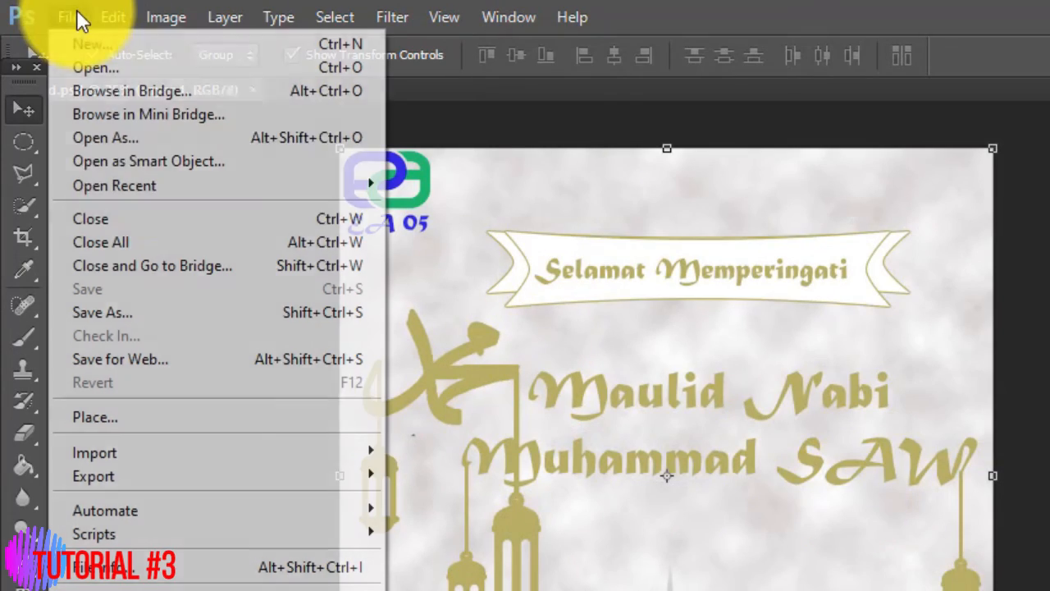
pyautogui.click(123, 311)
pyautogui.click(785, 516)
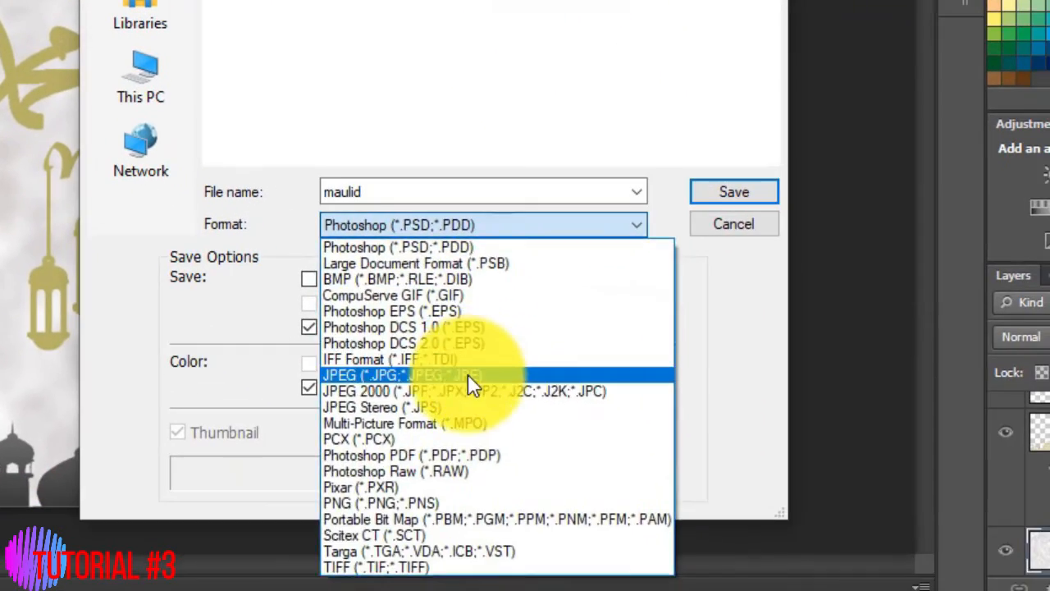
pyautogui.click(468, 376)
pyautogui.click(734, 191)
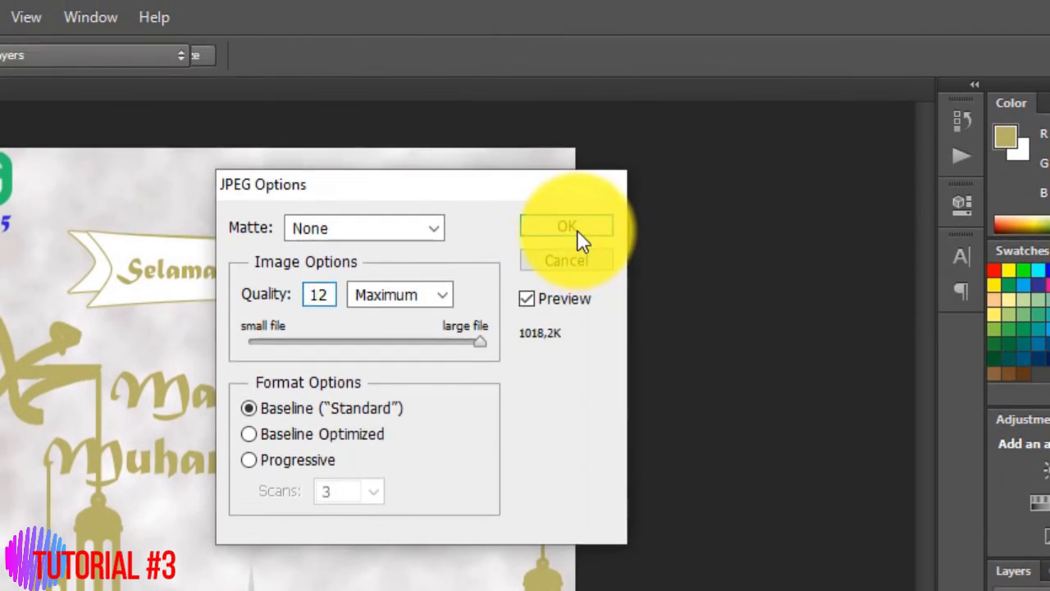
pyautogui.click(578, 182)
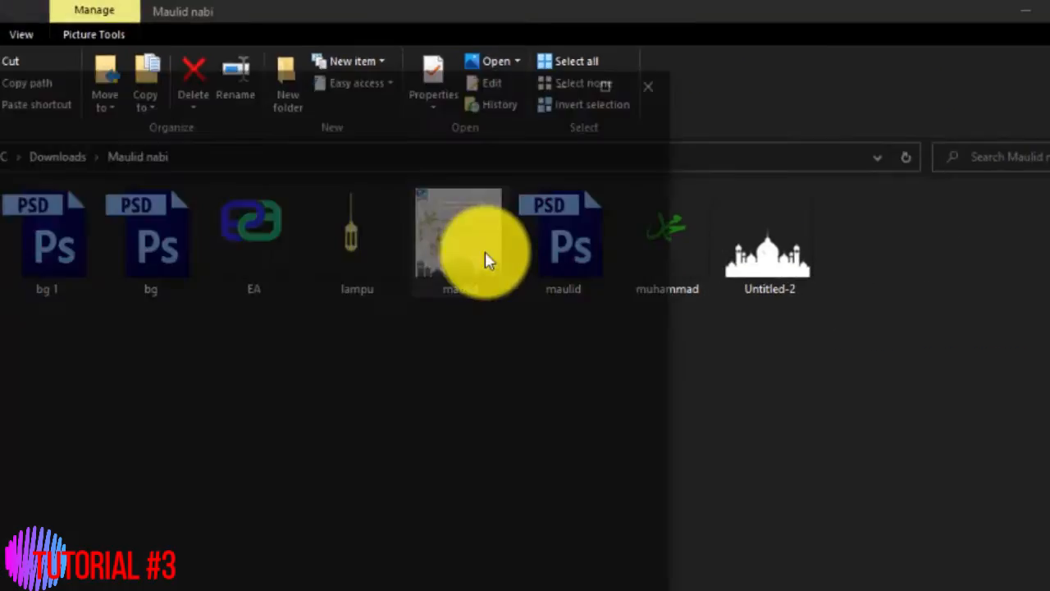
pyautogui.doubleClick(463, 313)
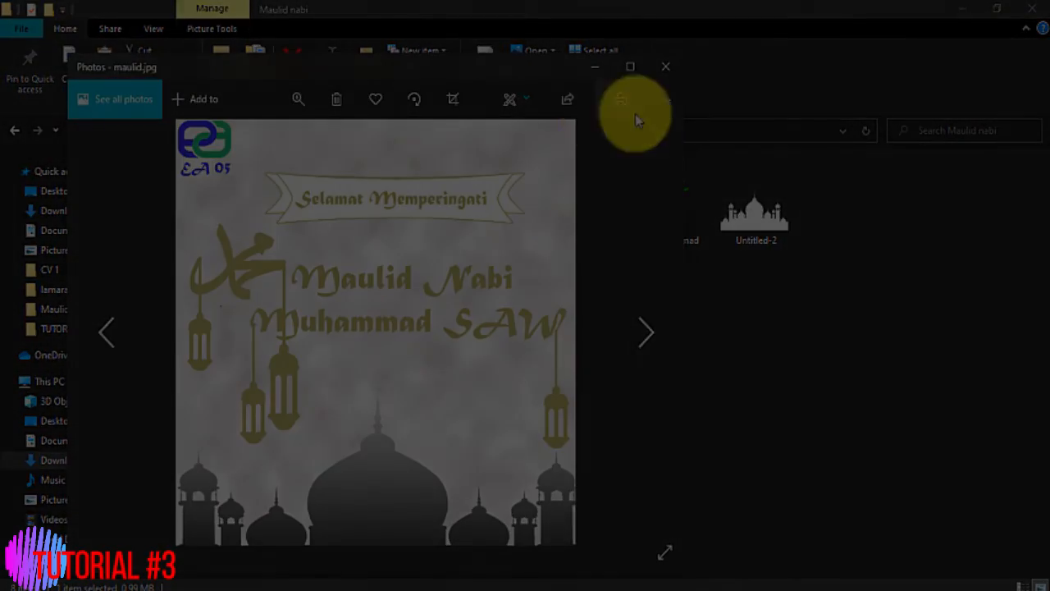